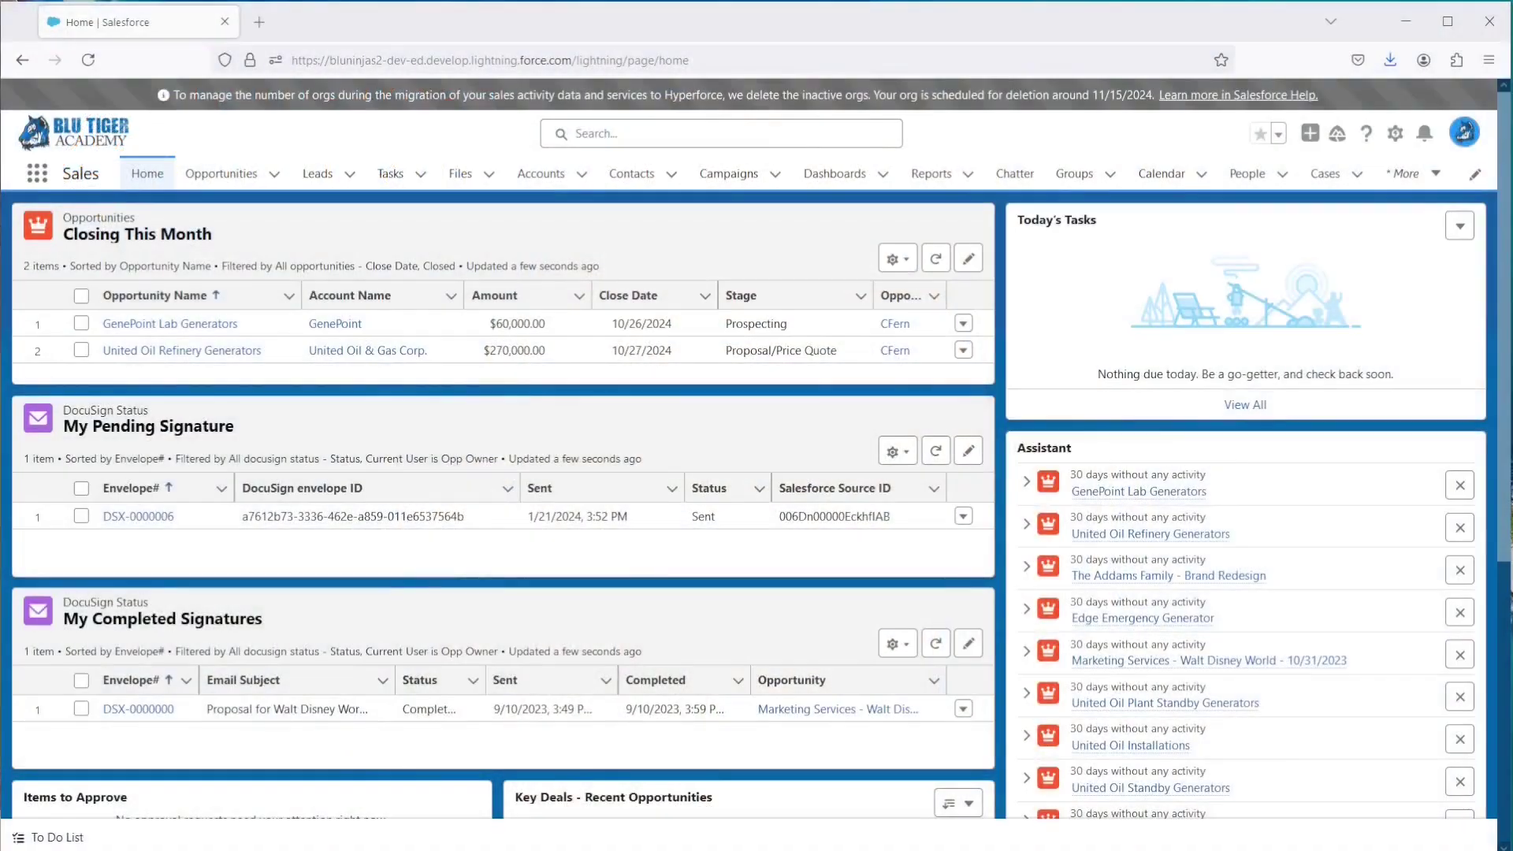
Step: Open the 2024 TMPAA Conference campaign and display its full list of campaign members
{"action": "left_click", "coordinate": [731, 175]}
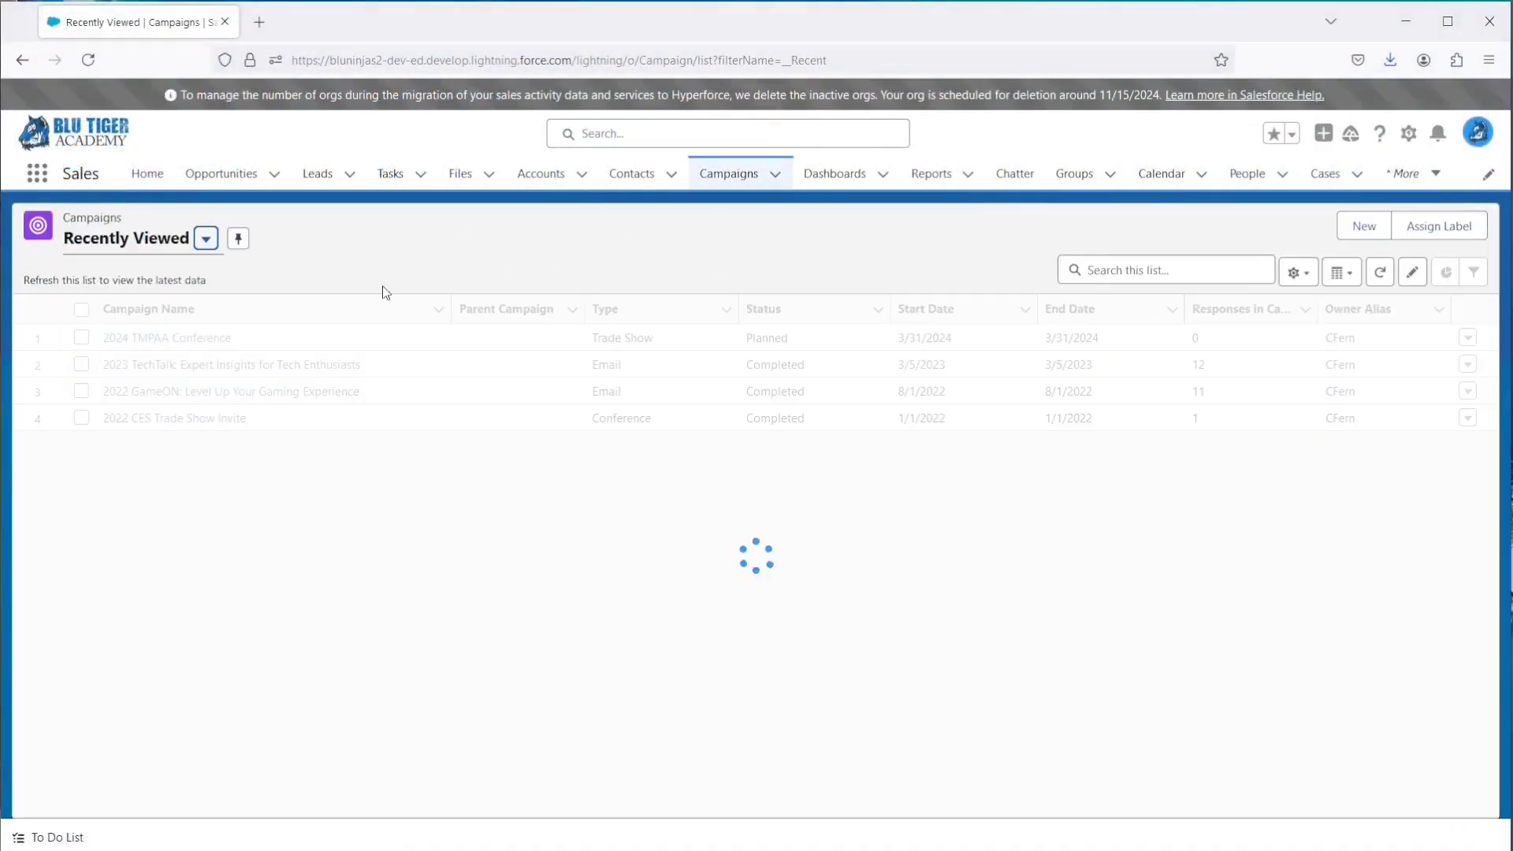
{"action": "left_click", "coordinate": [193, 343]}
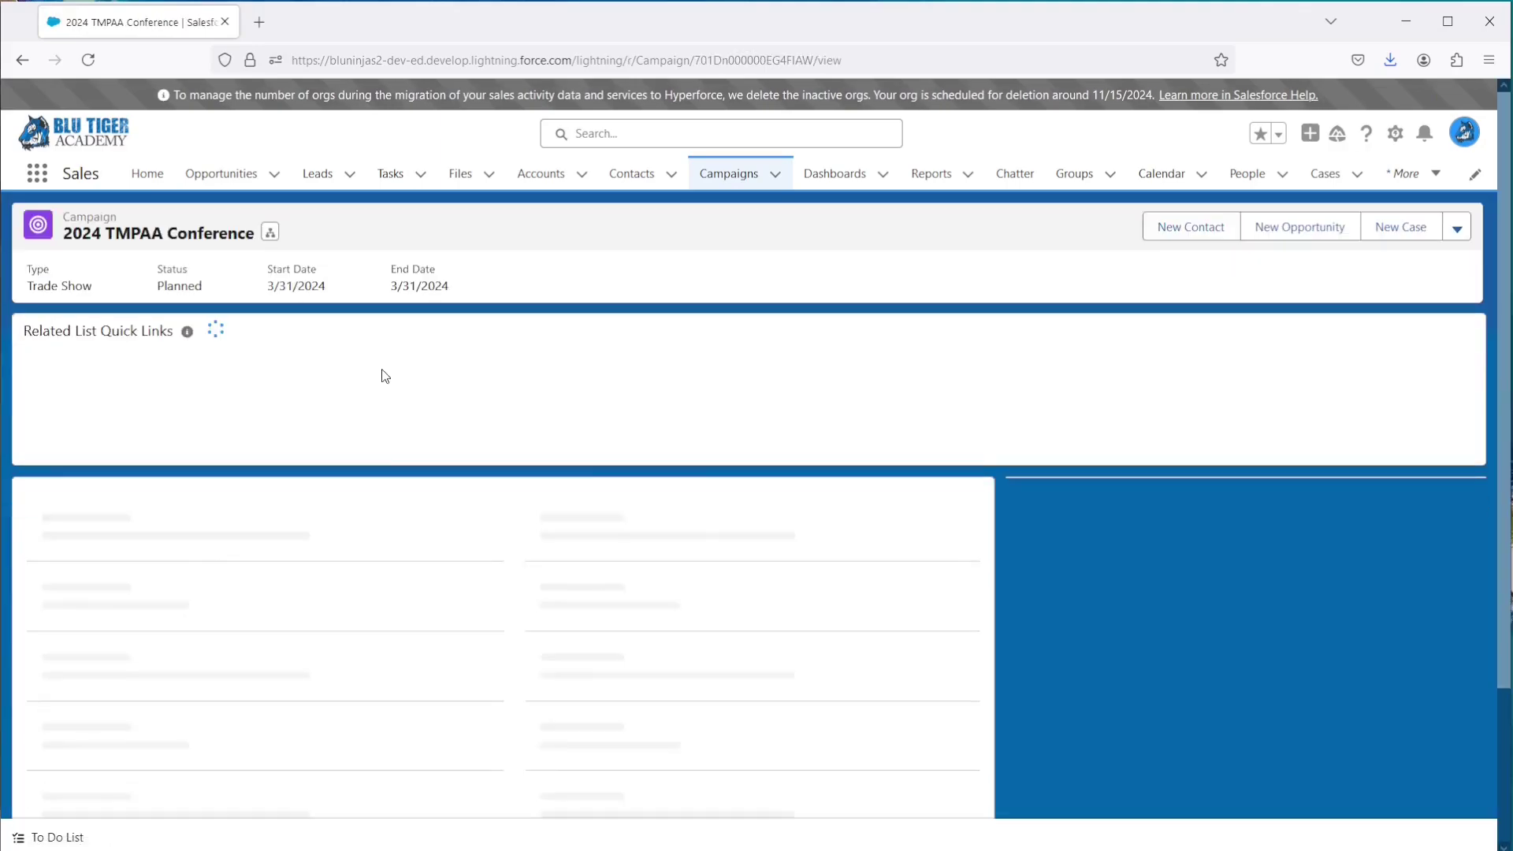
{"action": "left_click", "coordinate": [612, 359]}
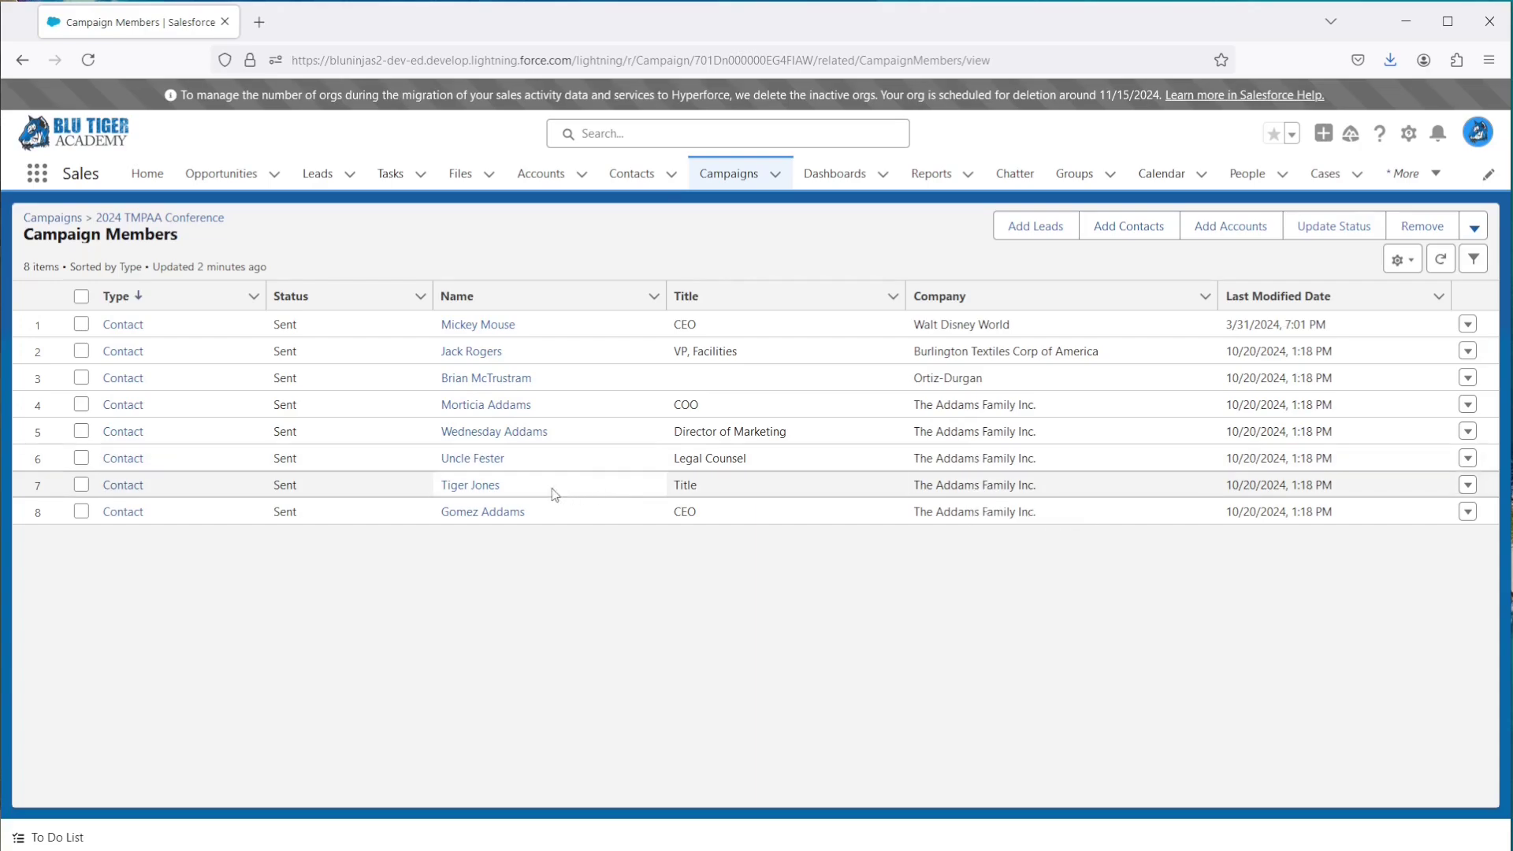
Step: Open the seventh campaign member in a new browser tab, go to the linked contact, and check its contact status and account status
{"action": "right_click", "coordinate": [486, 492]}
{"action": "left_click", "coordinate": [520, 504]}
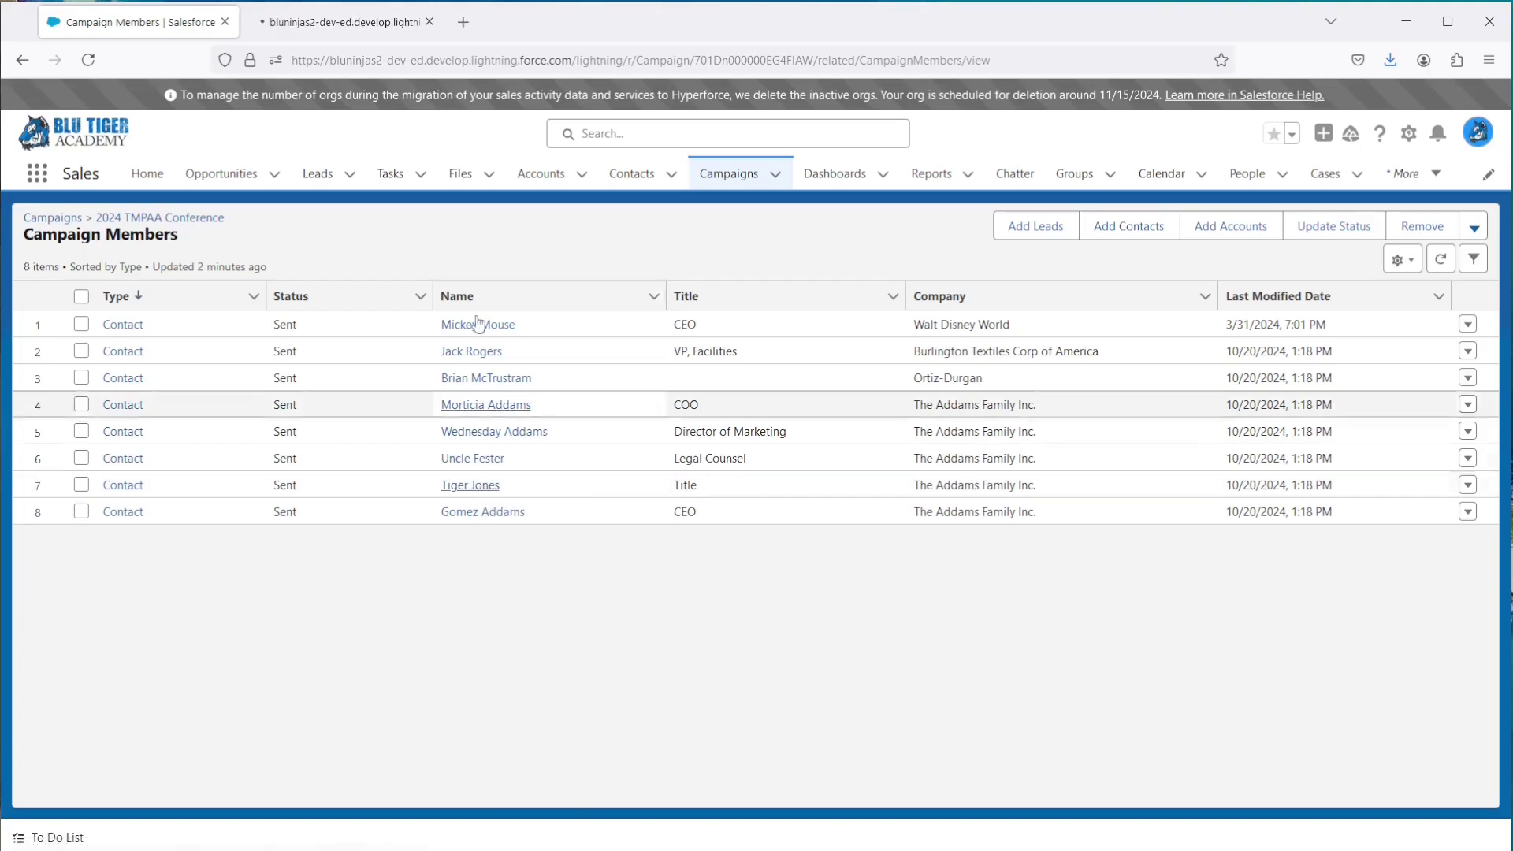
{"action": "left_click", "coordinate": [344, 22]}
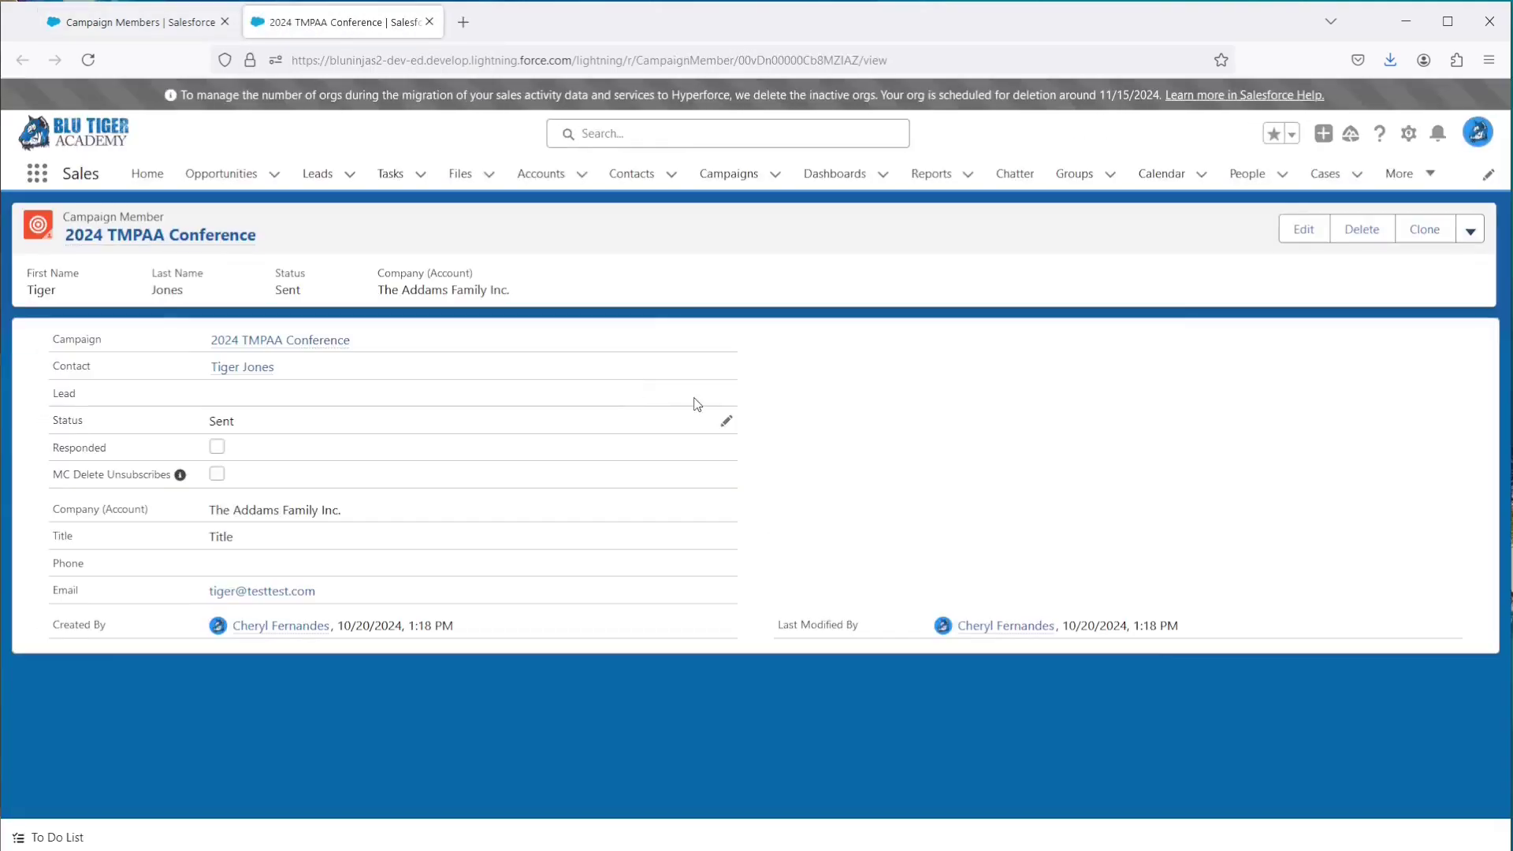
{"action": "left_click", "coordinate": [225, 378]}
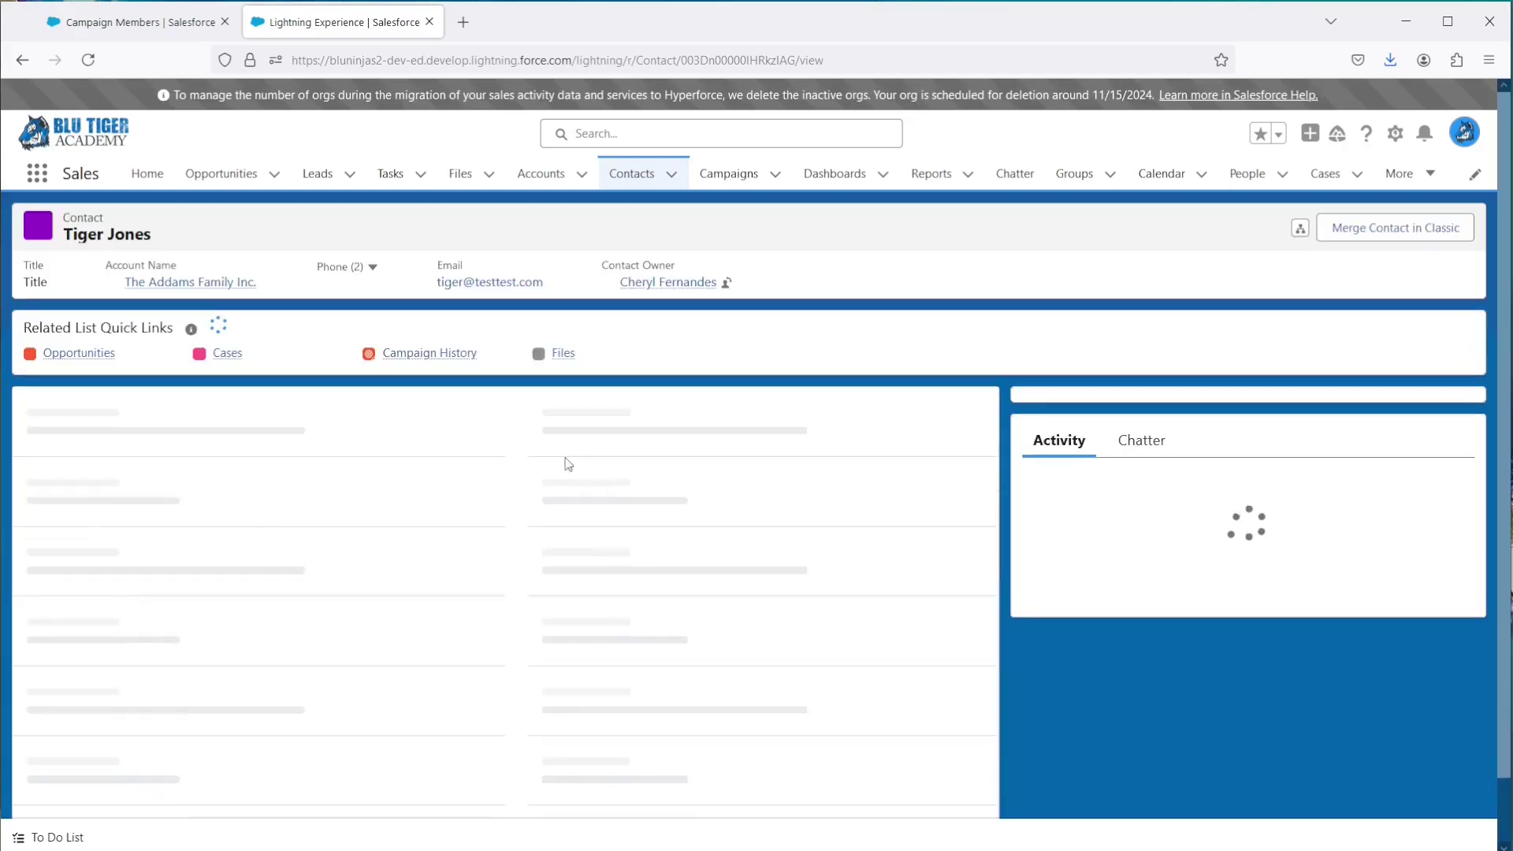
{"action": "left_click_drag", "start_coordinate": [708, 450], "coordinate": [664, 455]}
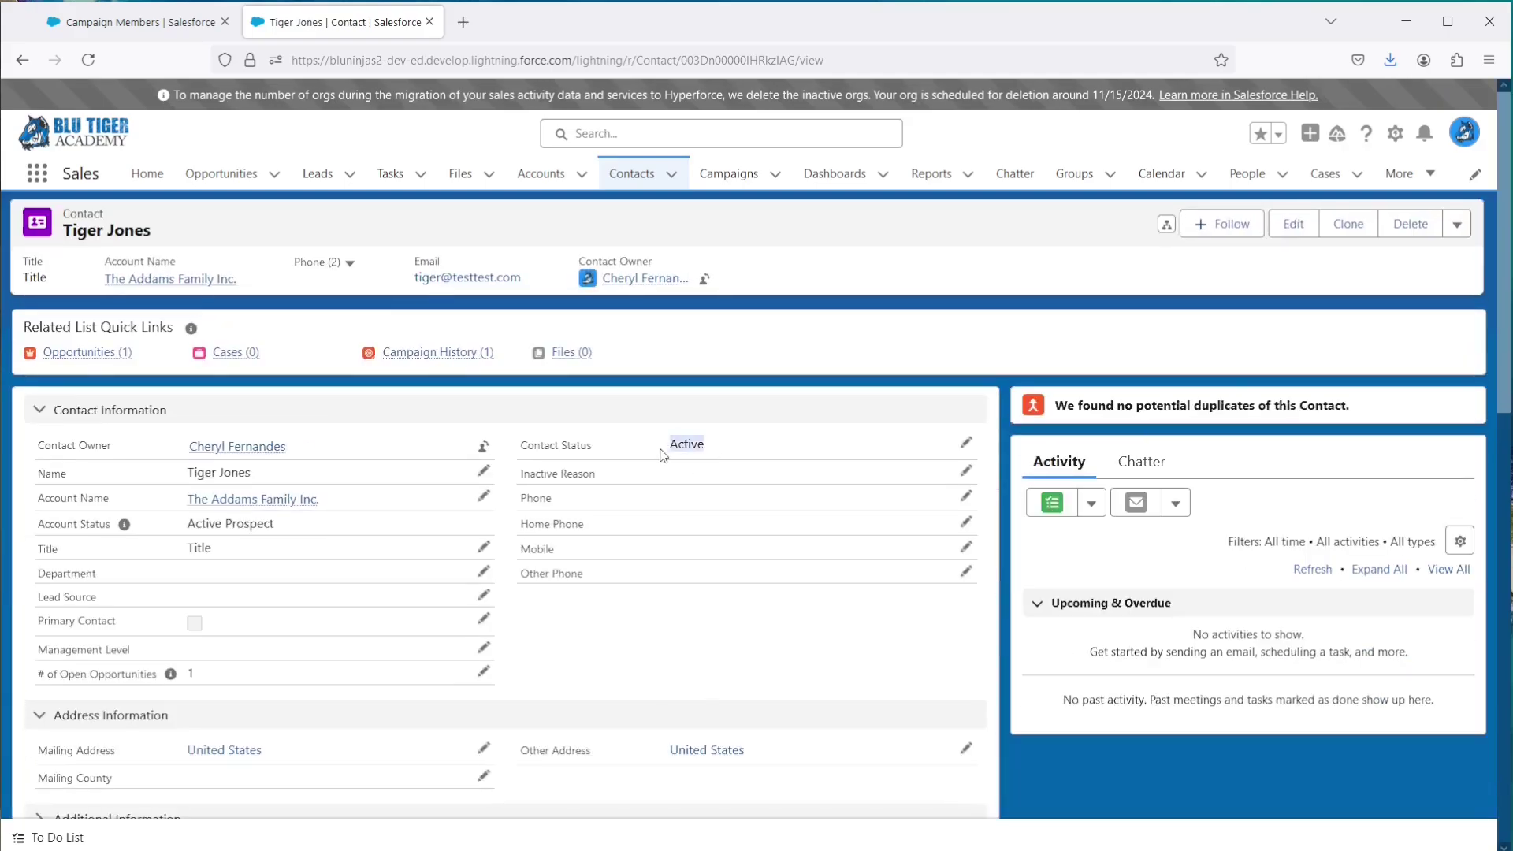
{"action": "mouse_move", "coordinate": [286, 501]}
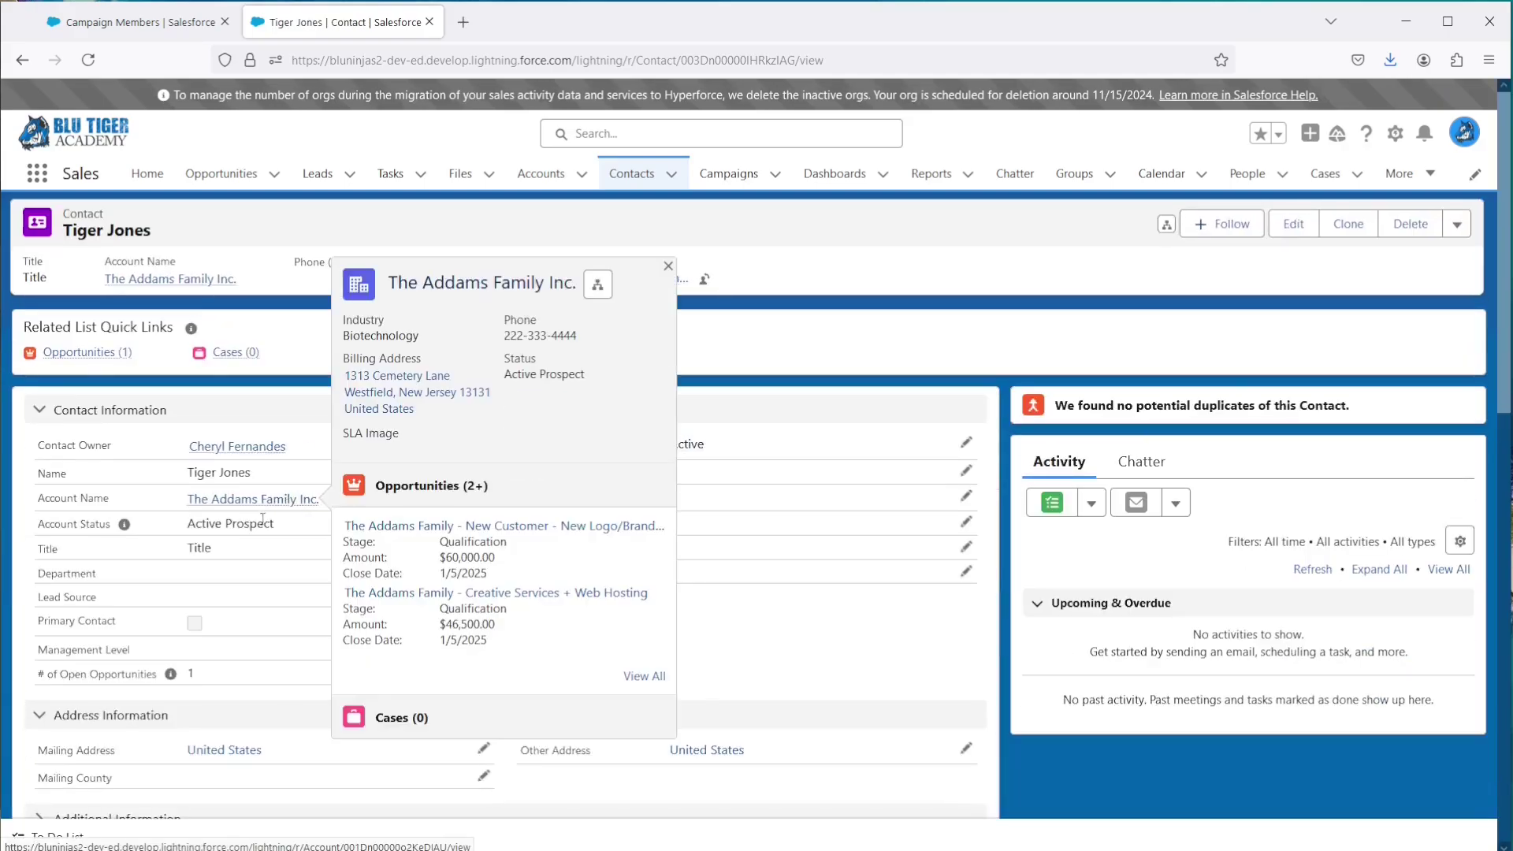
{"action": "left_click_drag", "start_coordinate": [287, 534], "coordinate": [193, 532]}
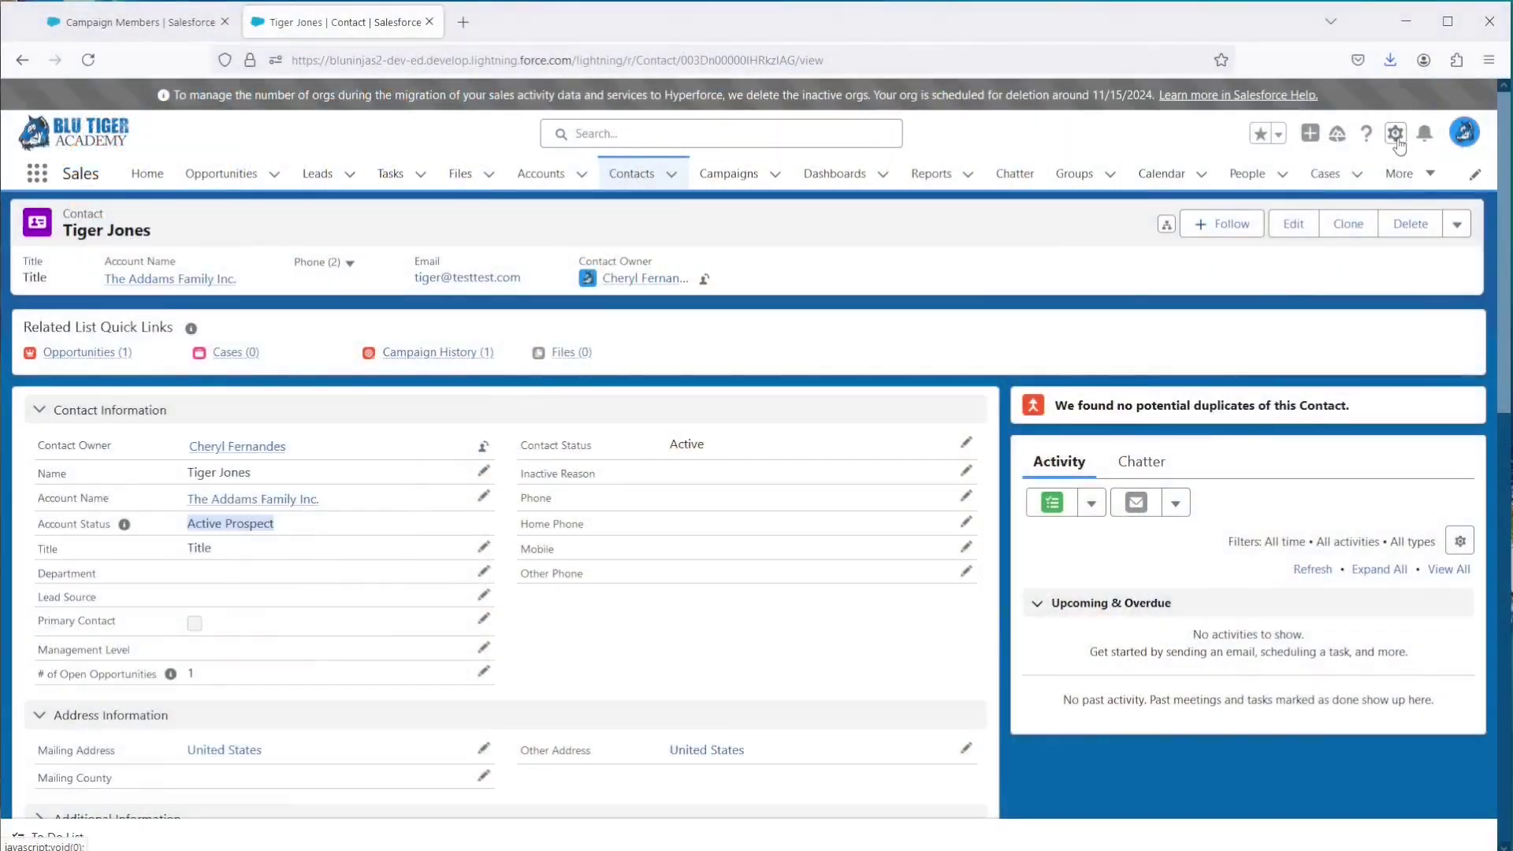
Step: Go to the Campaign object in Setup's Object Manager and open its page layout for editing
{"action": "left_click", "coordinate": [1407, 134]}
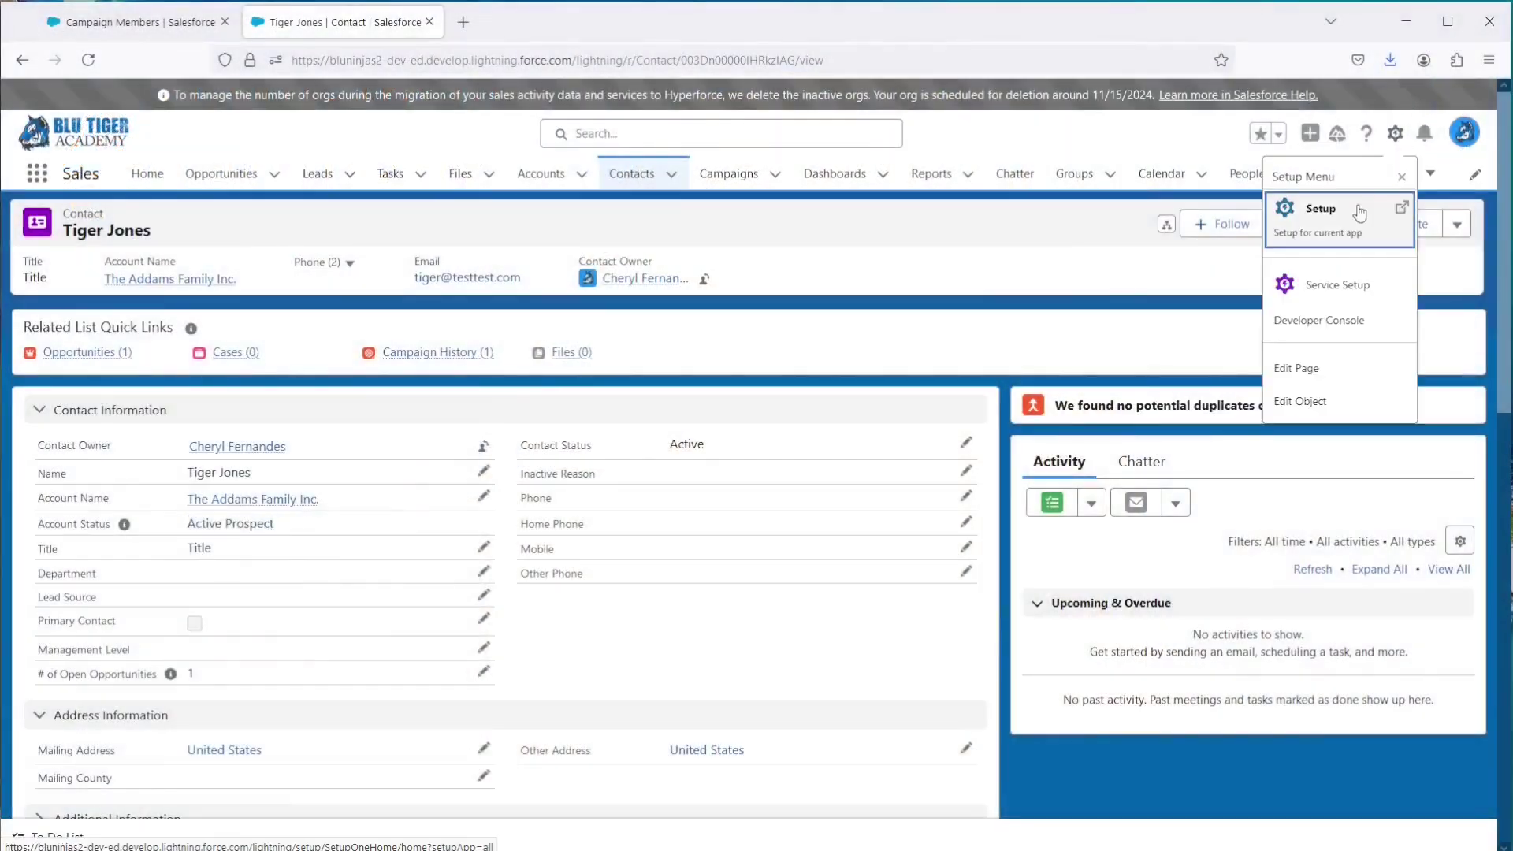
{"action": "left_click", "coordinate": [1292, 194]}
{"action": "left_click", "coordinate": [209, 178]}
{"action": "left_click", "coordinate": [1166, 226]}
{"action": "type", "text": "campaign"}
{"action": "left_click", "coordinate": [58, 328]}
{"action": "left_click", "coordinate": [78, 363]}
{"action": "left_click", "coordinate": [249, 473]}
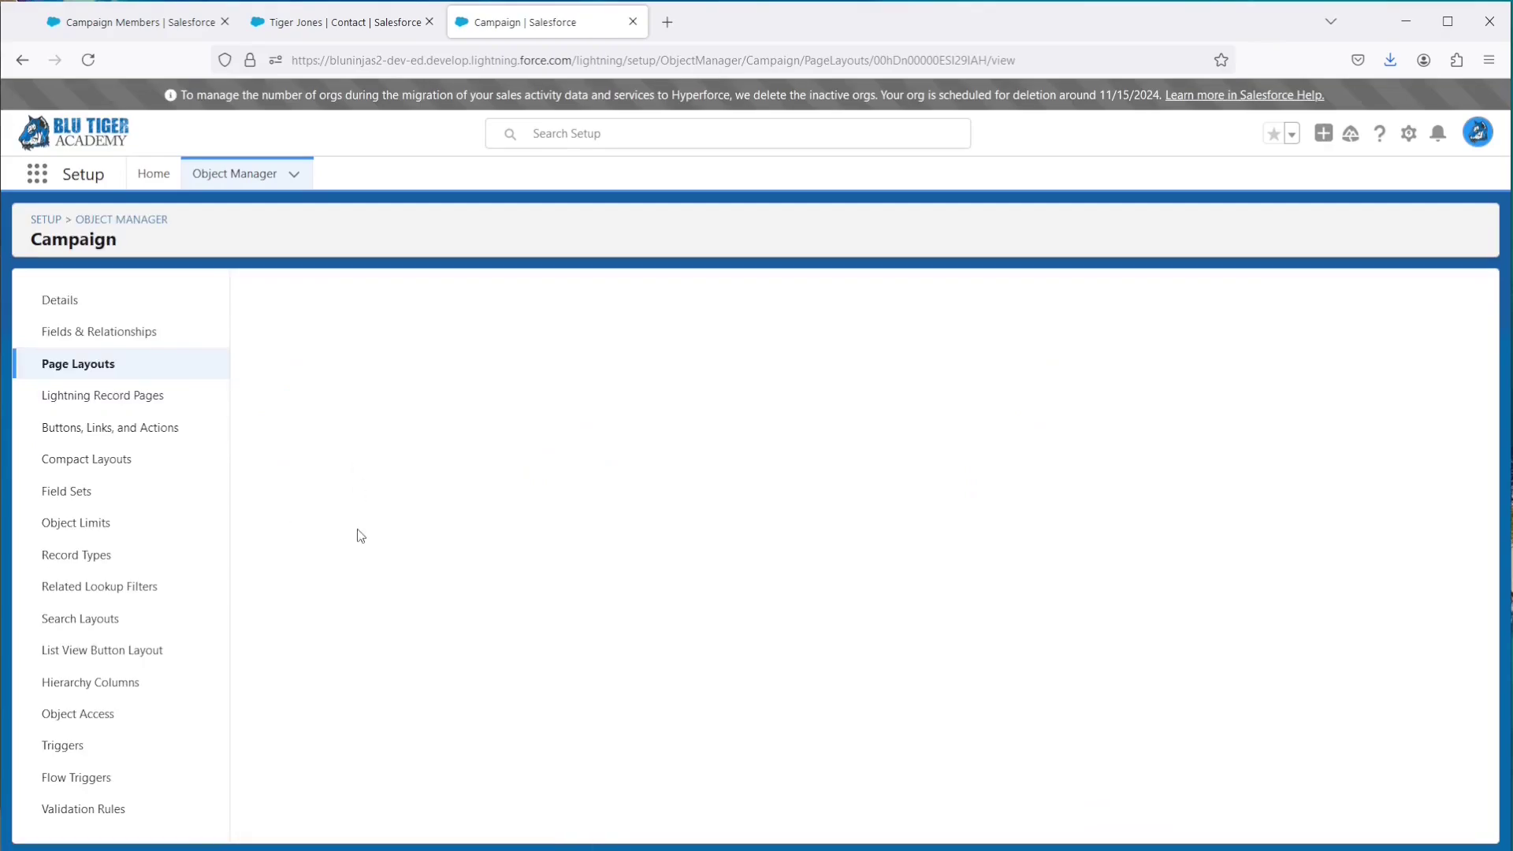
Step: Review the fields available as columns in the Campaign Members related list properties and close the dialog
{"action": "scroll", "coordinate": [361, 535], "scroll_direction": "down", "scroll_amount": 10}
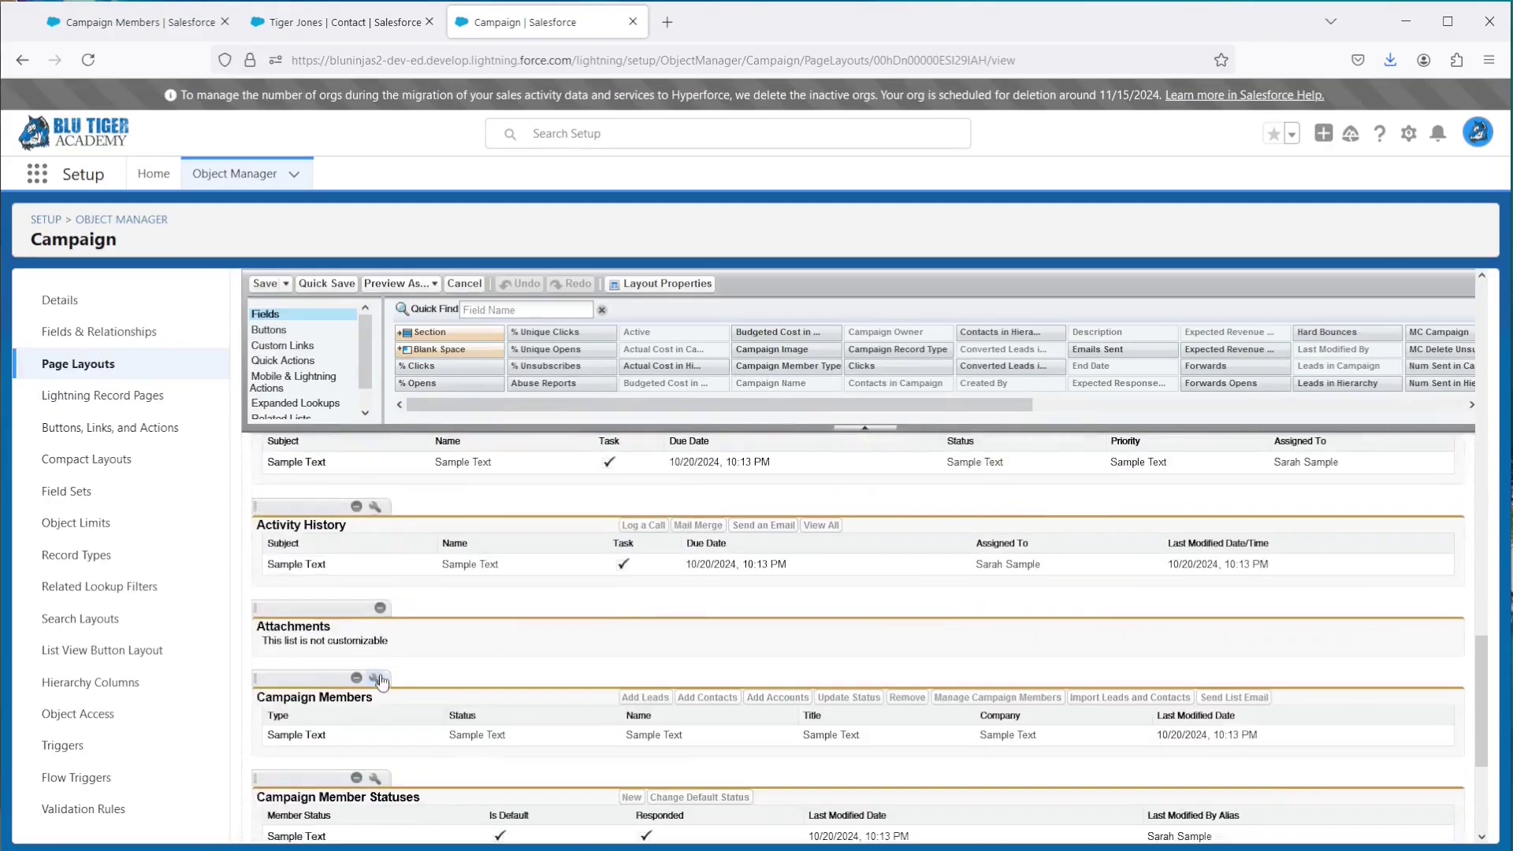
{"action": "left_click", "coordinate": [375, 678]}
{"action": "scroll", "coordinate": [721, 551], "scroll_direction": "down", "scroll_amount": 10}
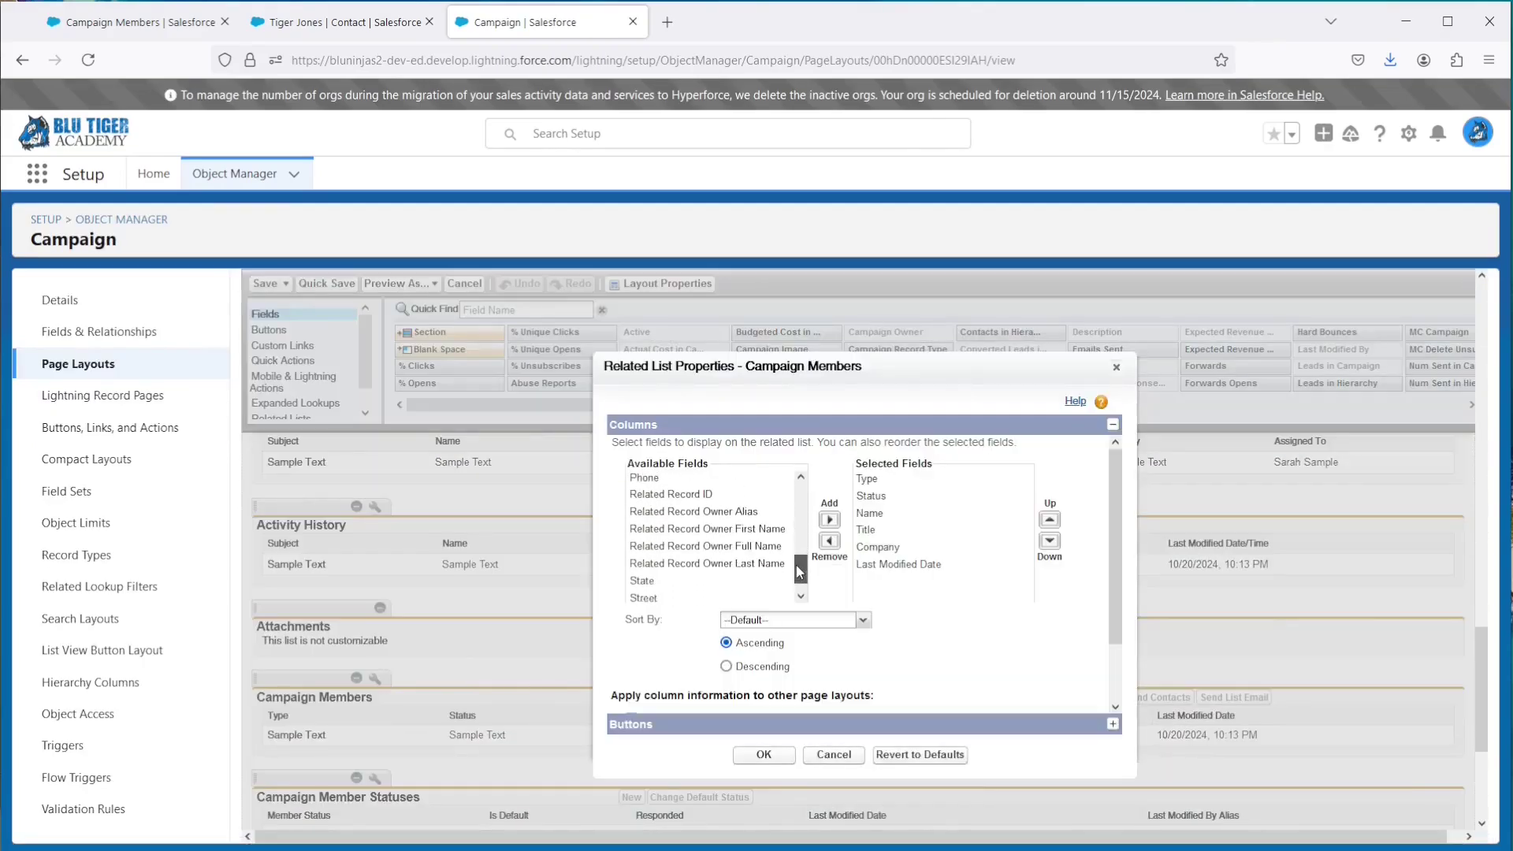
{"action": "left_click", "coordinate": [764, 754]}
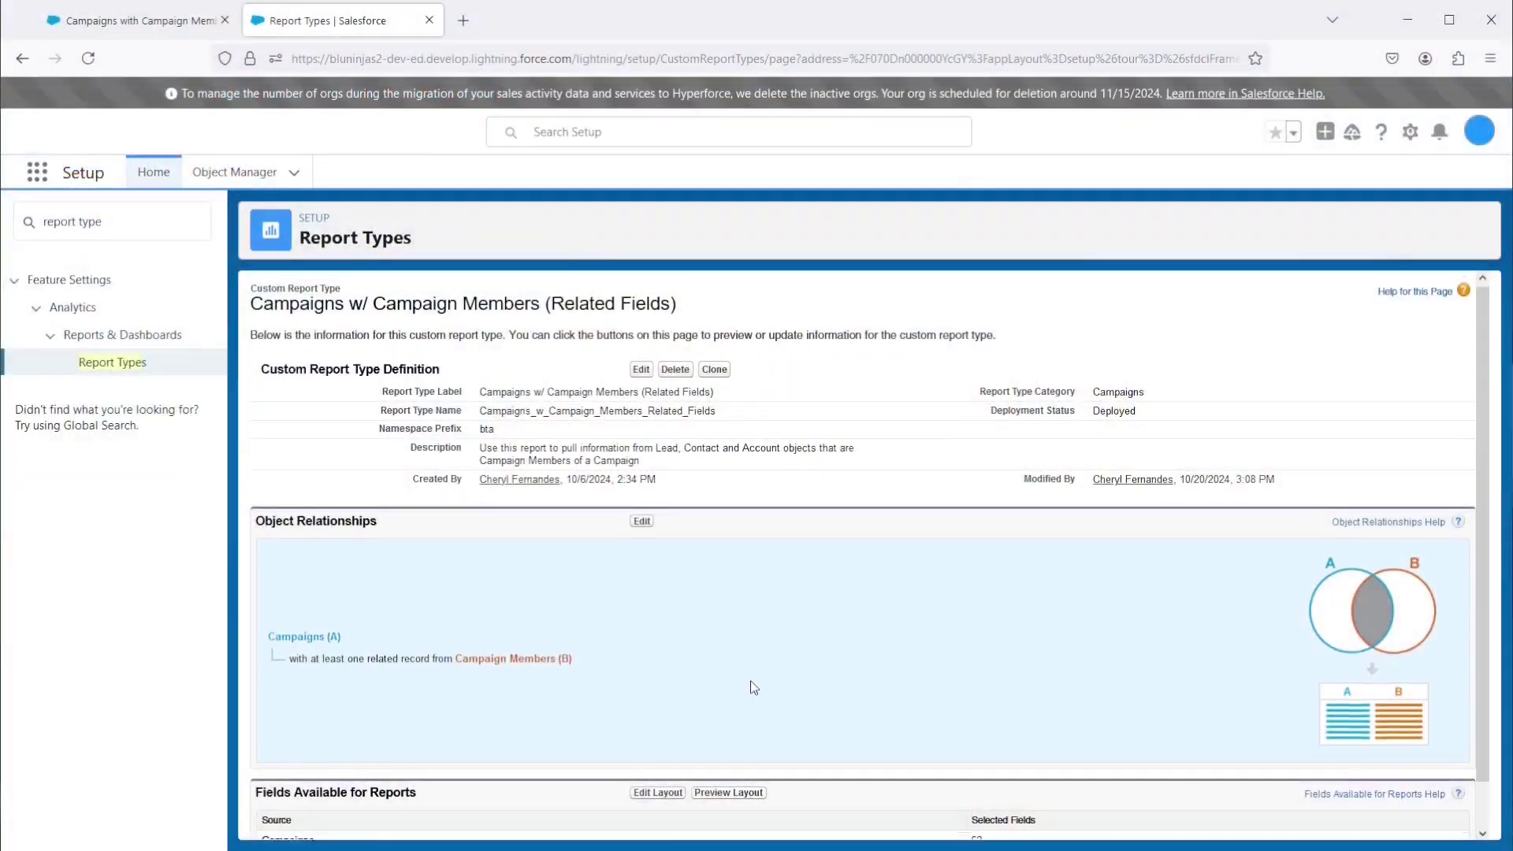
Step: Open the field layout of the Campaigns w/ Campaign Members (Related Fields) report type and review its campaign, member, lead and contact sections
{"action": "scroll", "coordinate": [750, 679], "scroll_direction": "down", "scroll_amount": 1}
{"action": "left_click", "coordinate": [676, 748]}
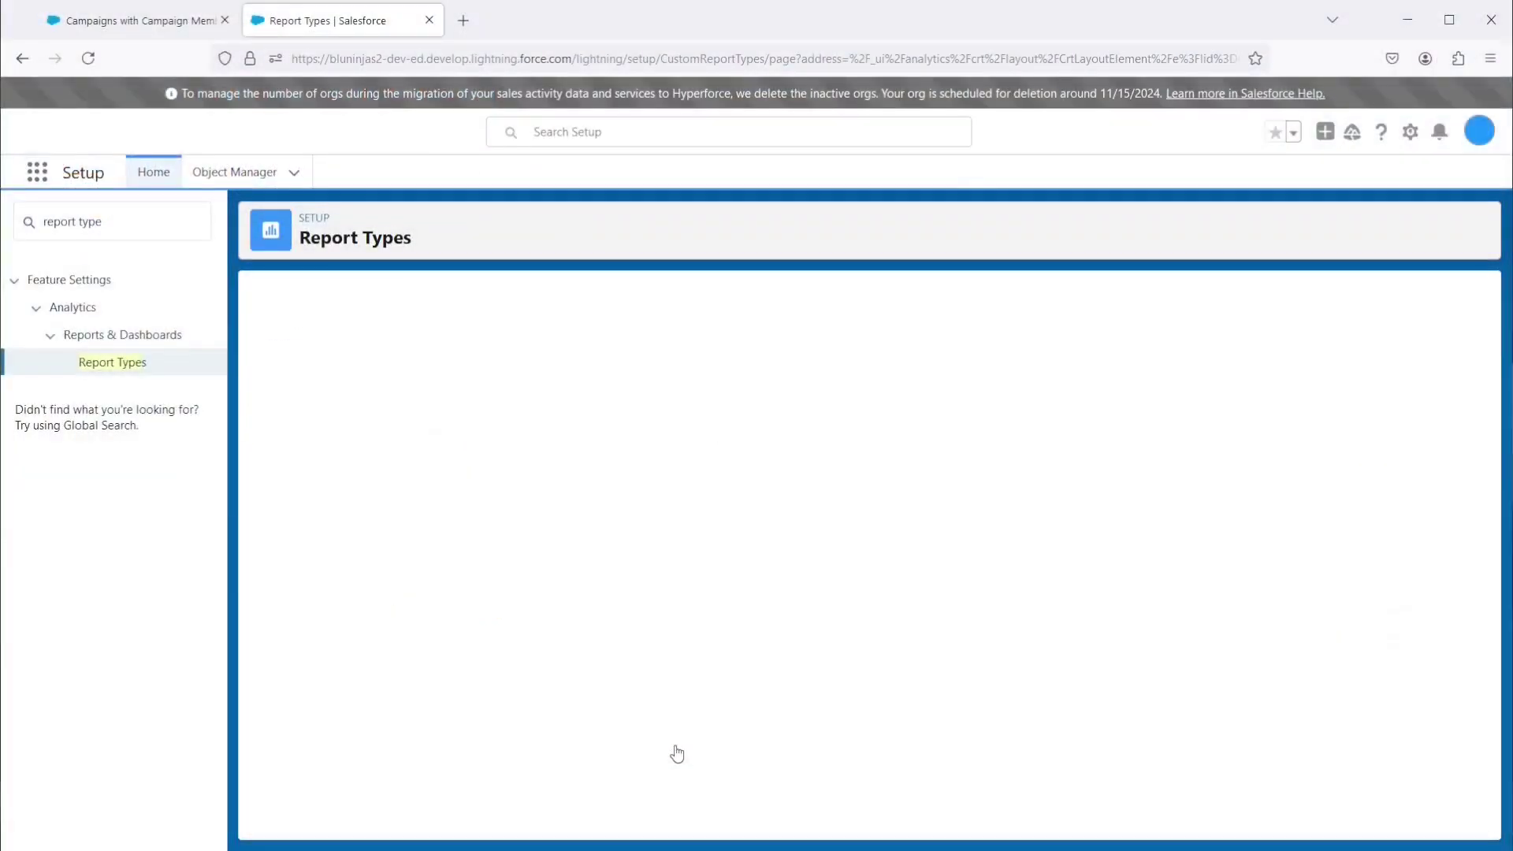
{"action": "scroll", "coordinate": [706, 616], "scroll_direction": "down", "scroll_amount": 8}
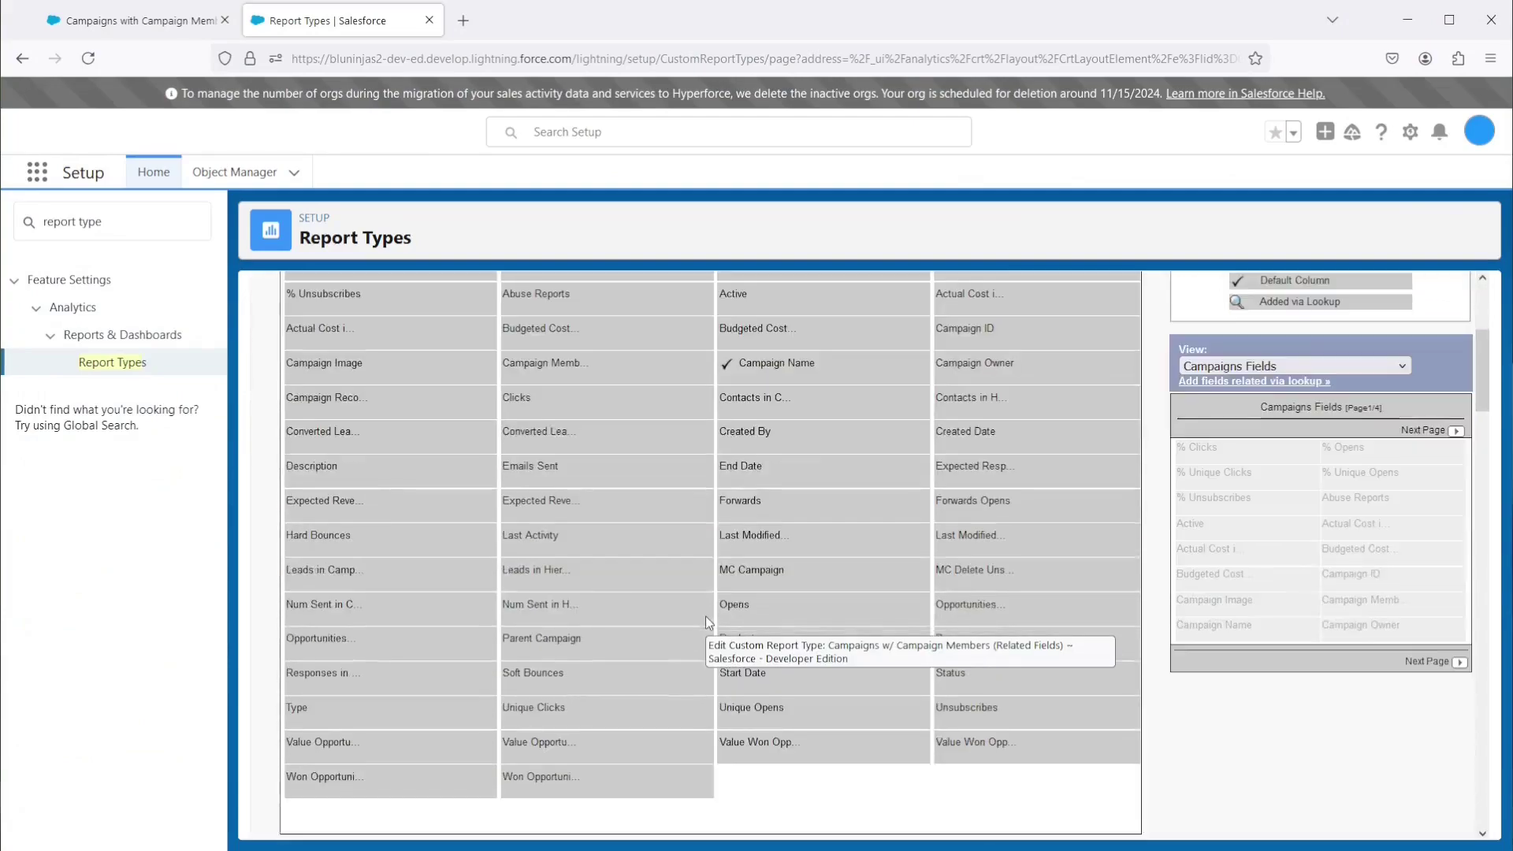
{"action": "scroll", "coordinate": [706, 617], "scroll_direction": "down", "scroll_amount": 8}
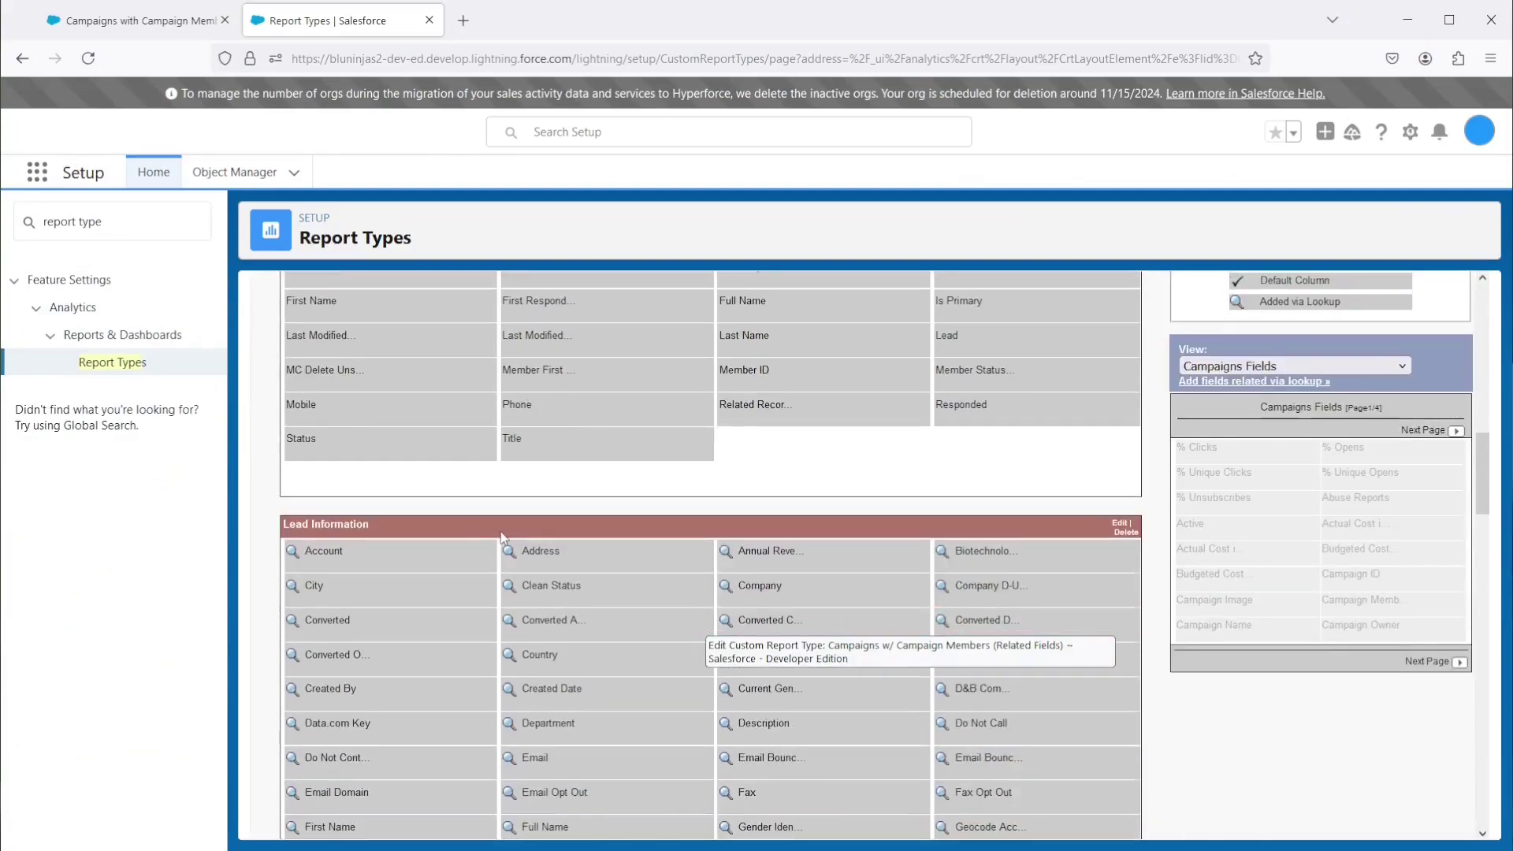
{"action": "scroll", "coordinate": [471, 529], "scroll_direction": "down", "scroll_amount": 10}
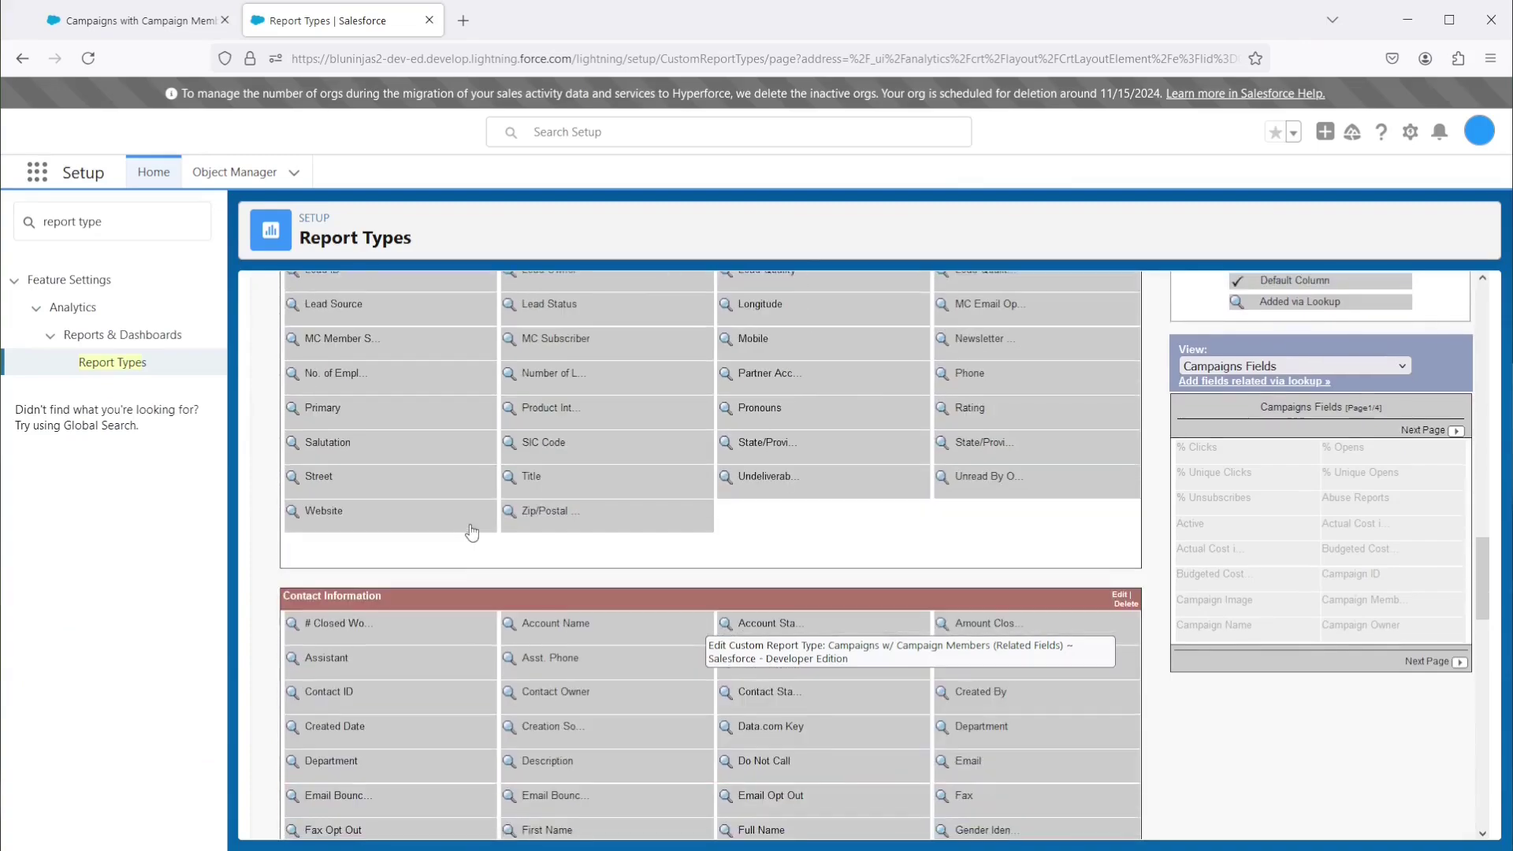
Step: Switch to the Campaigns with Campaign Members (Custom) report and compare its lead company and contact account name columns
{"action": "left_click", "coordinate": [177, 22]}
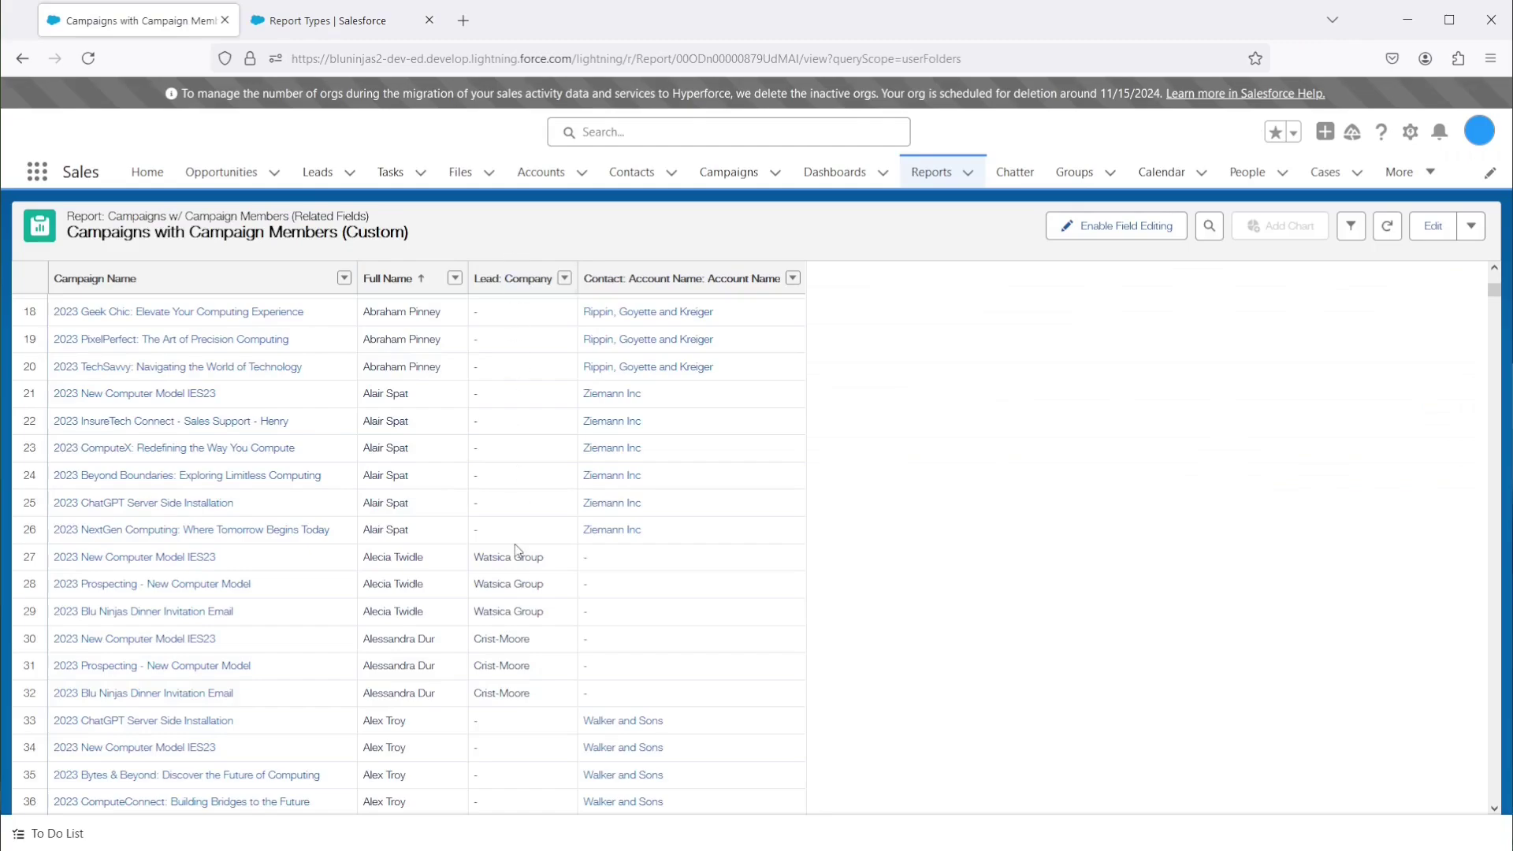
{"action": "scroll", "coordinate": [532, 558], "scroll_direction": "down", "scroll_amount": 5}
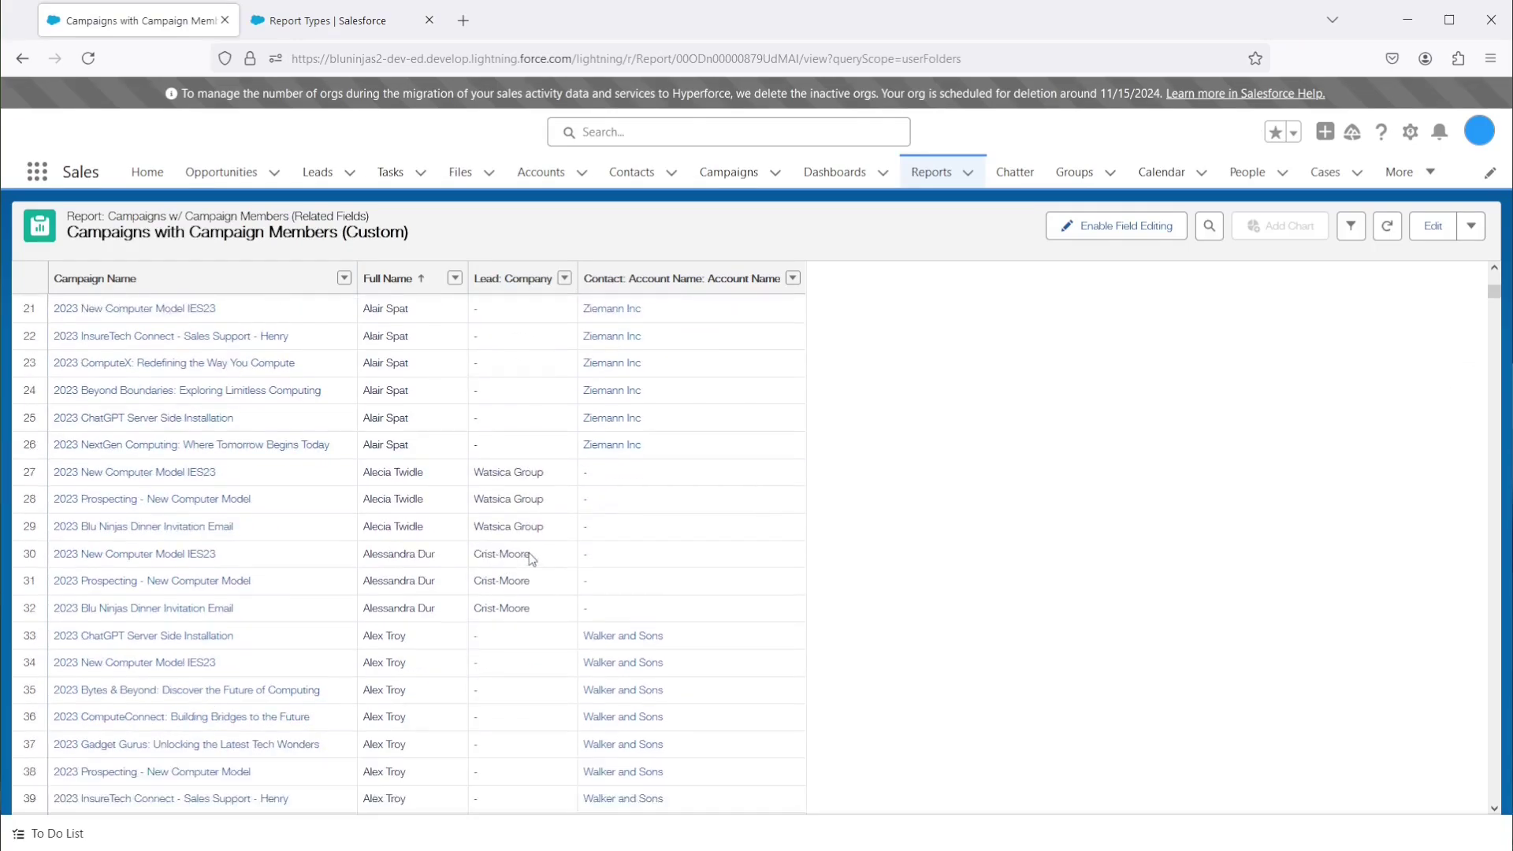
{"action": "scroll", "coordinate": [532, 558], "scroll_direction": "down", "scroll_amount": 3}
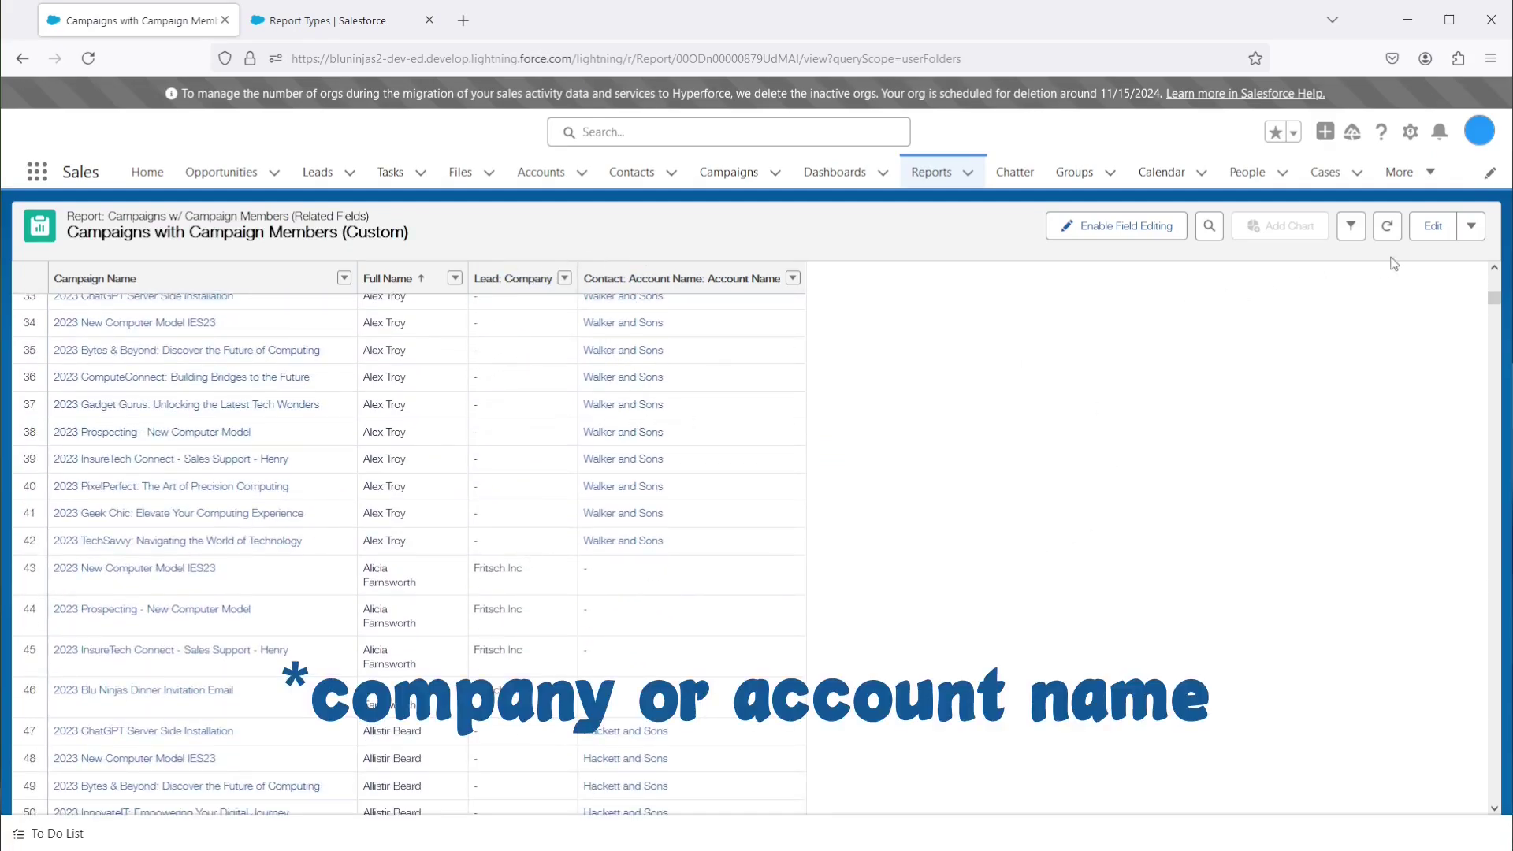
Step: Open the report for editing and search the available columns for "member type"
{"action": "left_click", "coordinate": [1433, 226]}
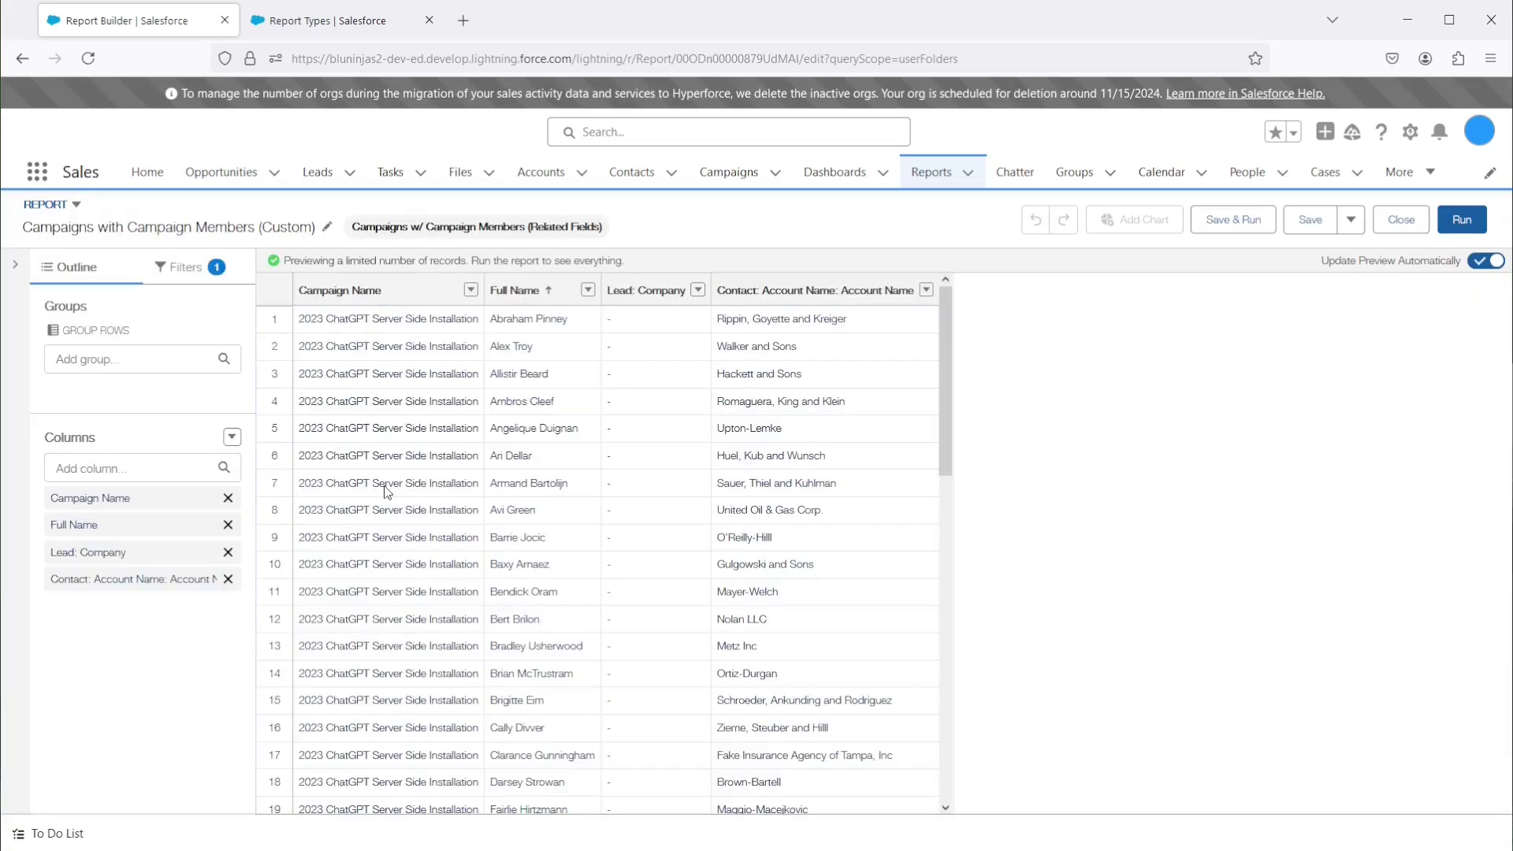
{"action": "left_click", "coordinate": [86, 468]}
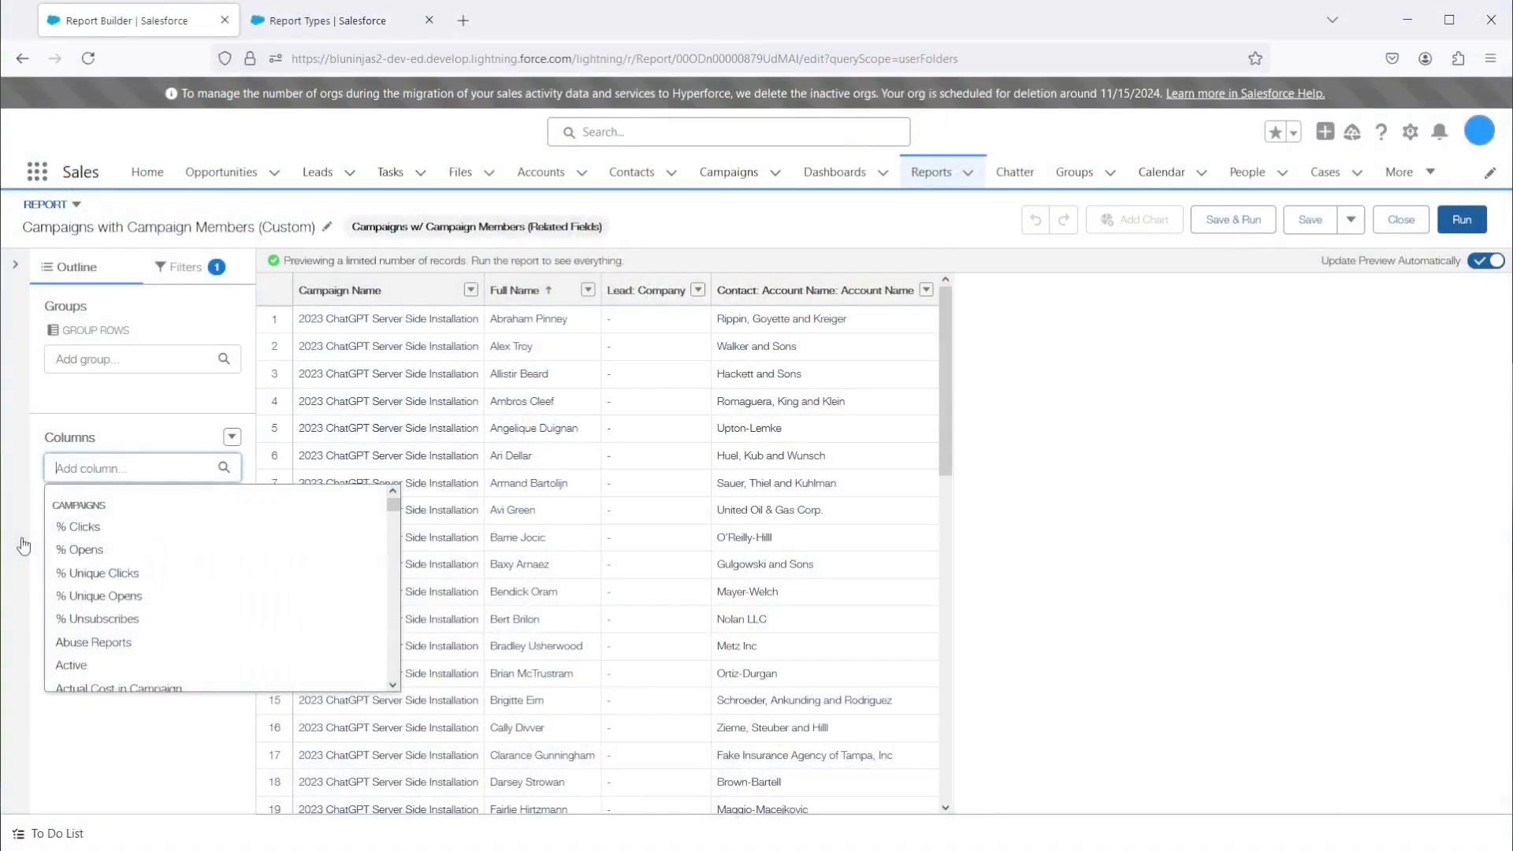
{"action": "type", "text": "member "}
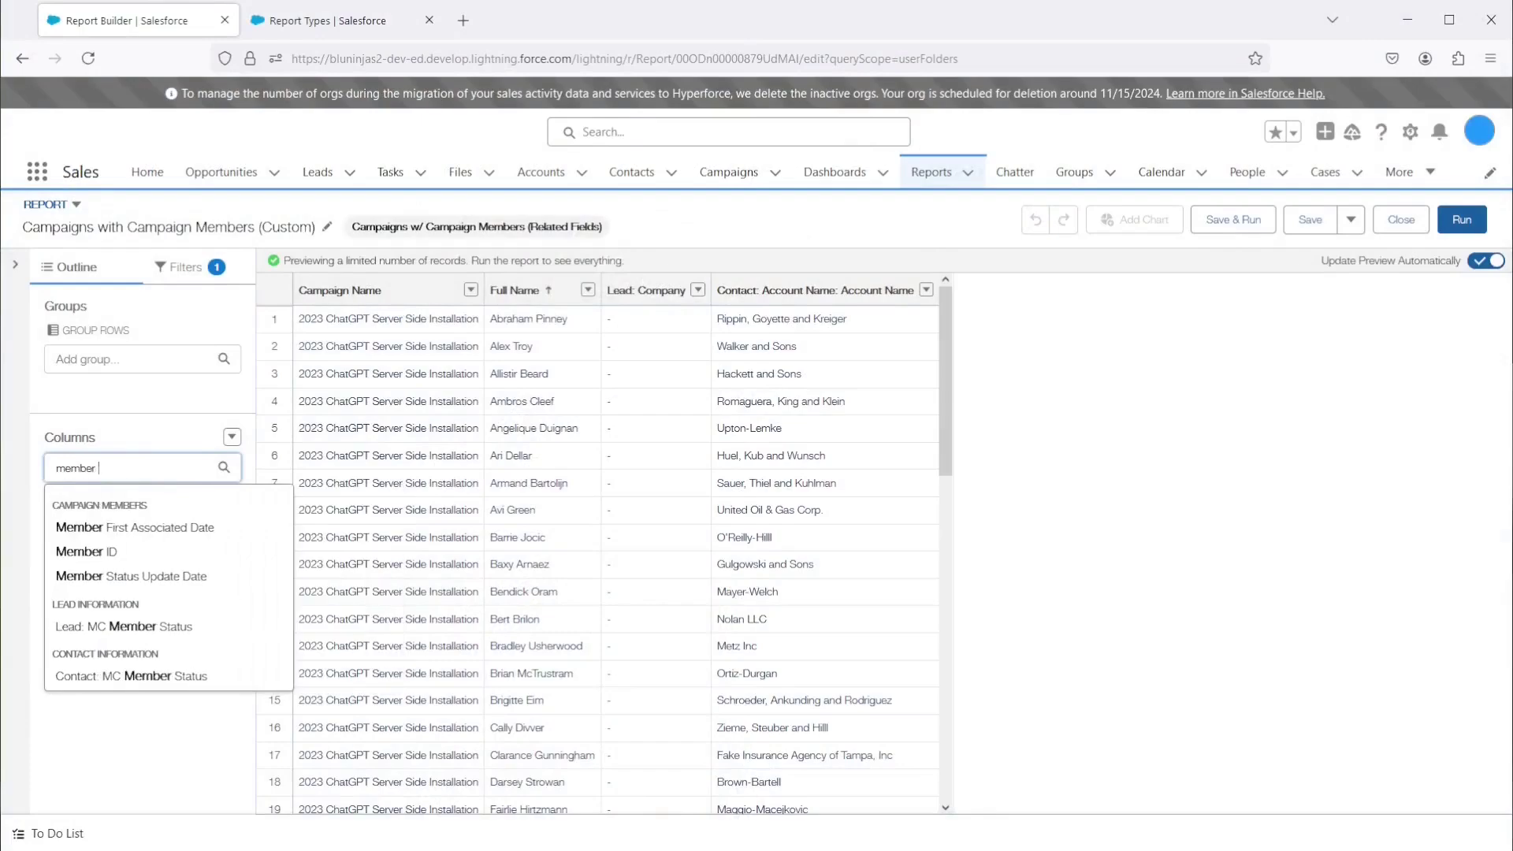
{"action": "type", "text": "type"}
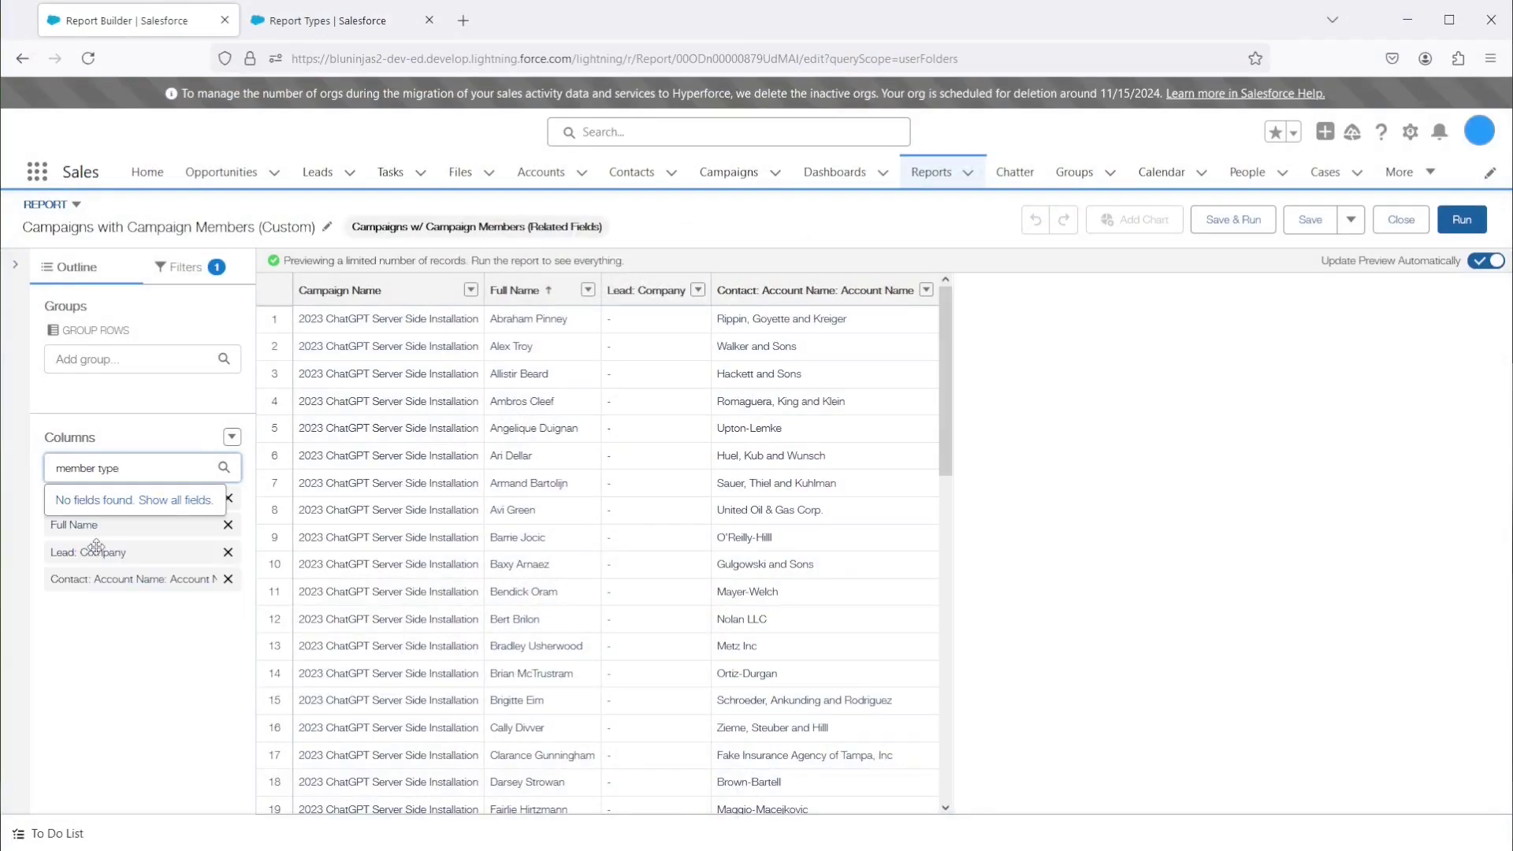
Step: Search the available columns for "name", add the campaign members' Contact: Full Name column, run the report and review its rows
{"action": "key", "text": "ctrl+a"}
{"action": "key", "text": "BackSpace"}
{"action": "type", "text": "name"}
{"action": "scroll", "coordinate": [140, 603], "scroll_direction": "down", "scroll_amount": 1}
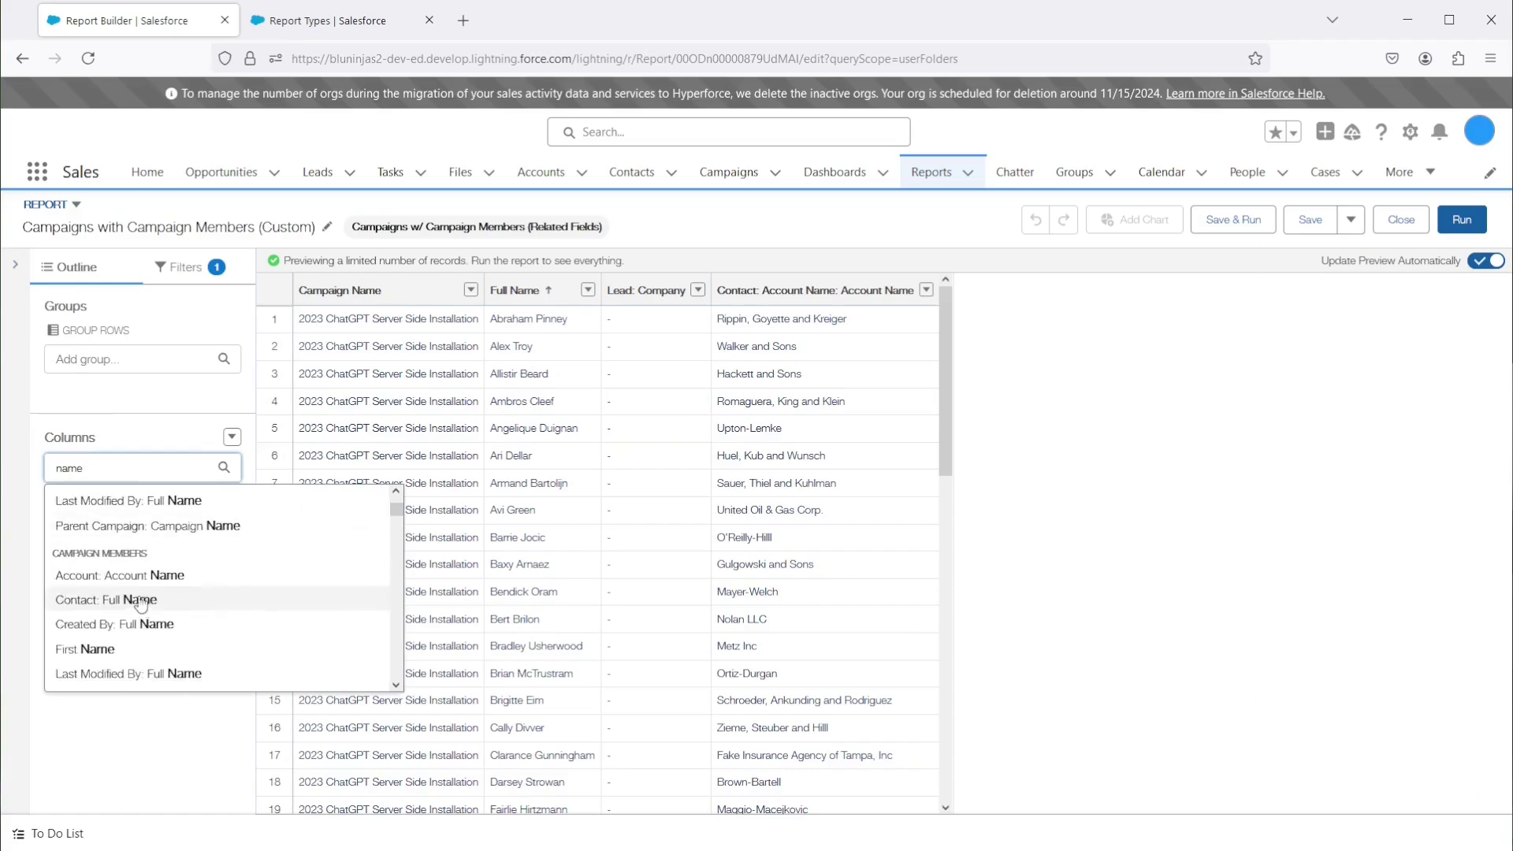
{"action": "left_click", "coordinate": [141, 604]}
{"action": "left_click", "coordinate": [1461, 219]}
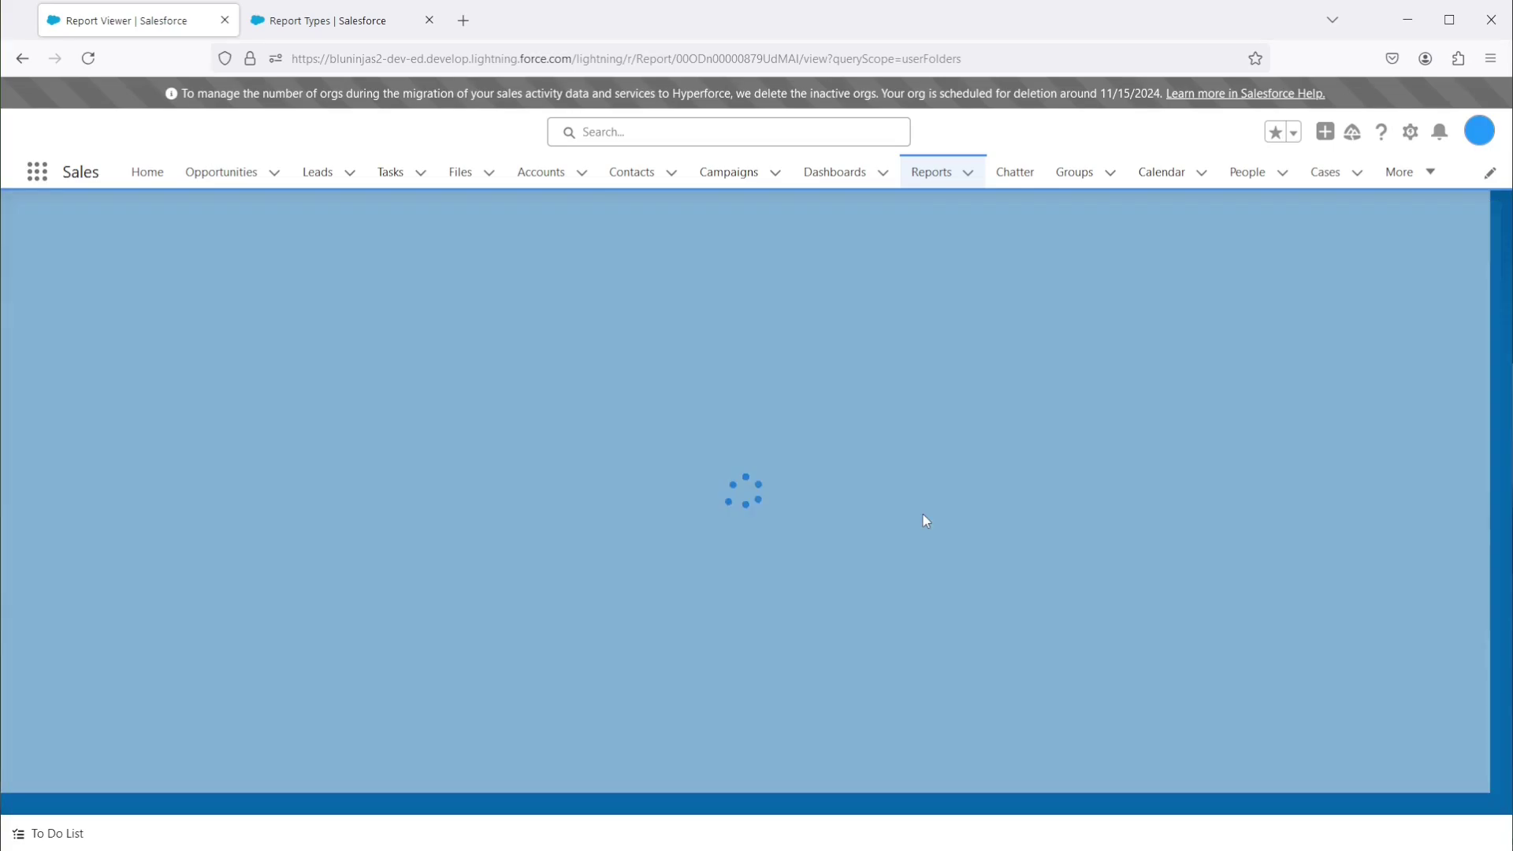
{"action": "scroll", "coordinate": [866, 551], "scroll_direction": "down", "scroll_amount": 3}
{"action": "scroll", "coordinate": [412, 558], "scroll_direction": "down", "scroll_amount": 3}
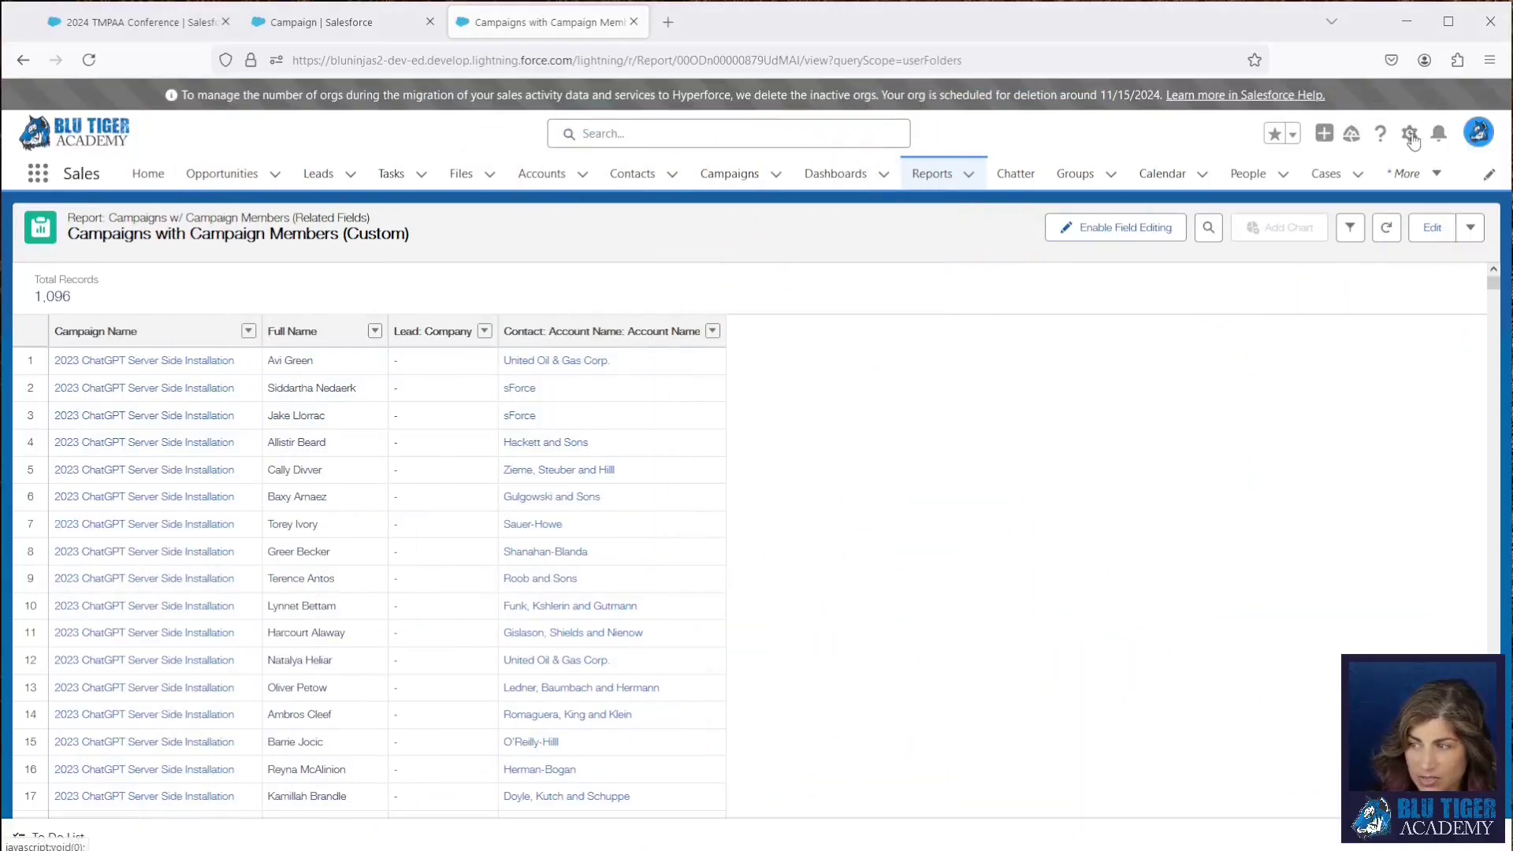
Step: Open the Campaign Member object in Setup's Object Manager, filtering the objects by "campaign"
{"action": "left_click", "coordinate": [1409, 133]}
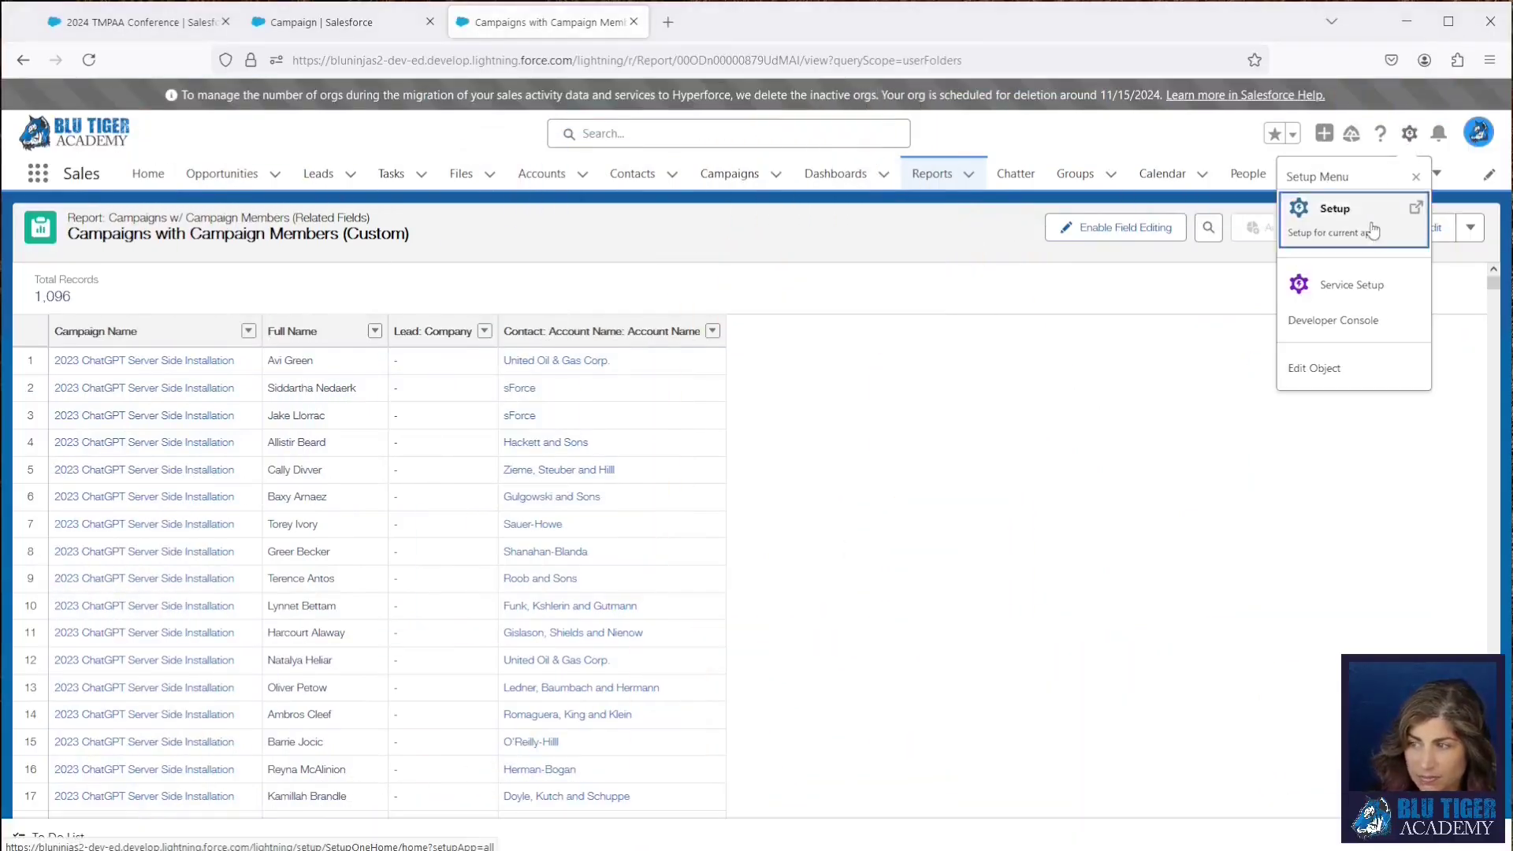
{"action": "left_click", "coordinate": [1372, 229]}
{"action": "left_click", "coordinate": [221, 173]}
{"action": "left_click", "coordinate": [1228, 235]}
{"action": "type", "text": "campaign"}
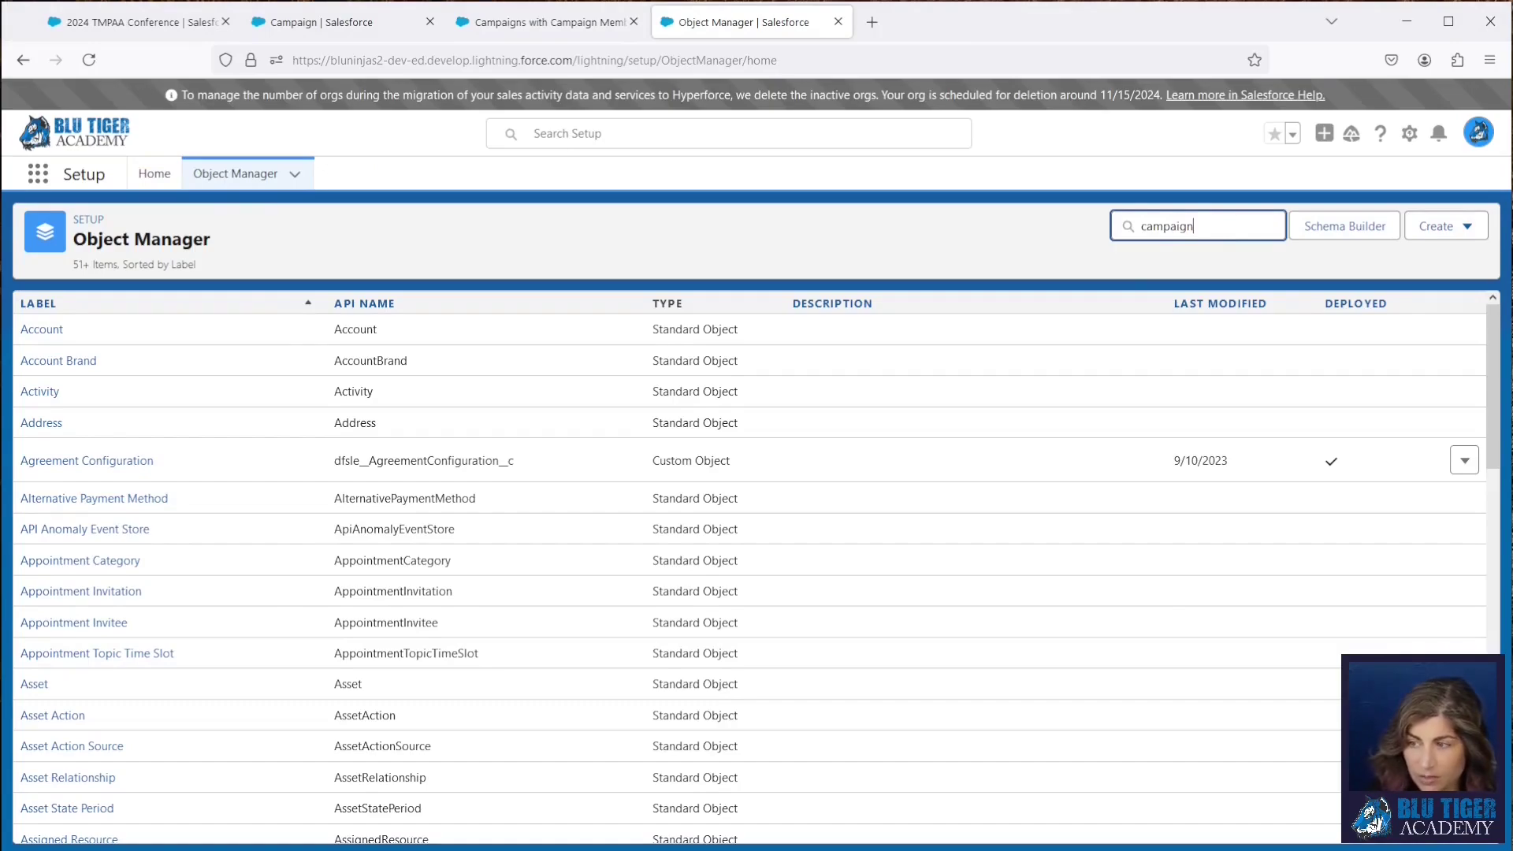
{"action": "left_click", "coordinate": [55, 394]}
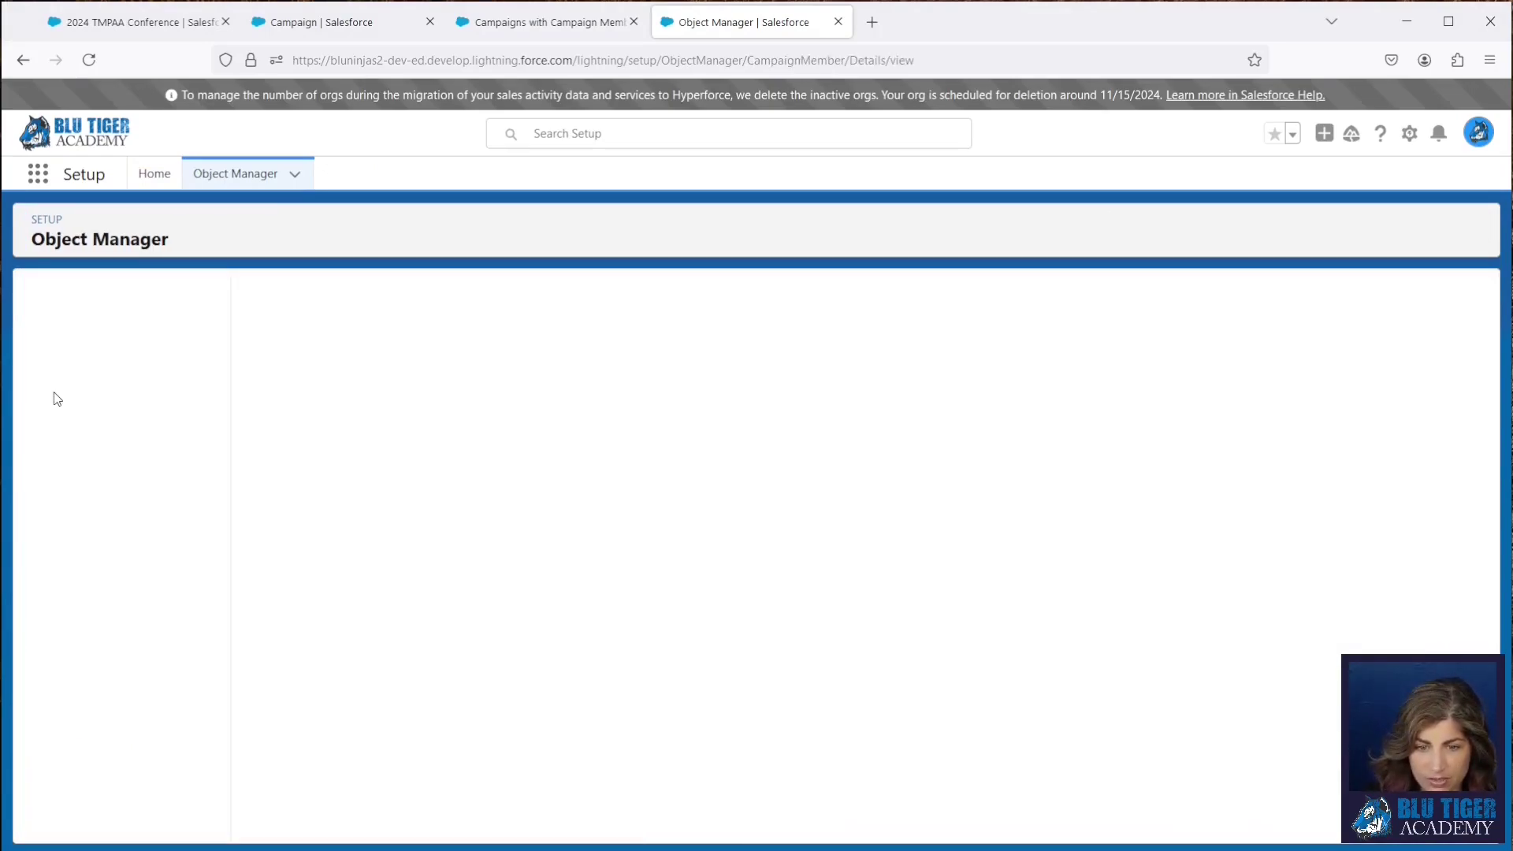
Step: Start a new custom field on the Campaign Member object with Formula as its data type
{"action": "left_click", "coordinate": [70, 331]}
{"action": "left_click", "coordinate": [1233, 284]}
{"action": "left_click", "coordinate": [267, 557]}
{"action": "left_click", "coordinate": [1410, 385]}
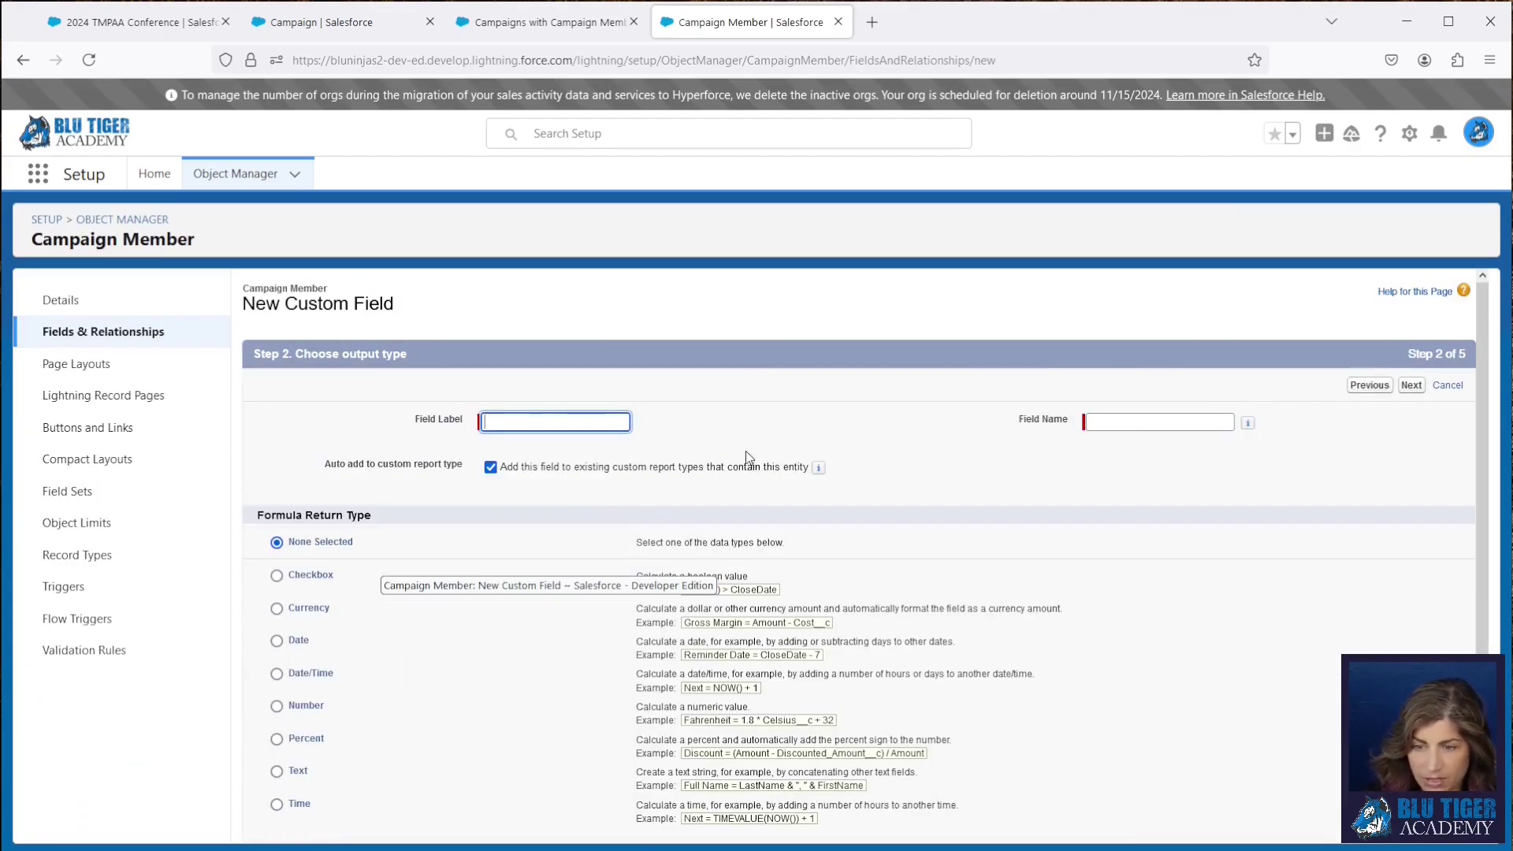
Step: Label the new formula field Date Member Added to Campaign and set its return type to Date/Time
{"action": "left_click", "coordinate": [524, 422]}
{"action": "key", "text": "Down"}
{"action": "key", "text": "Return"}
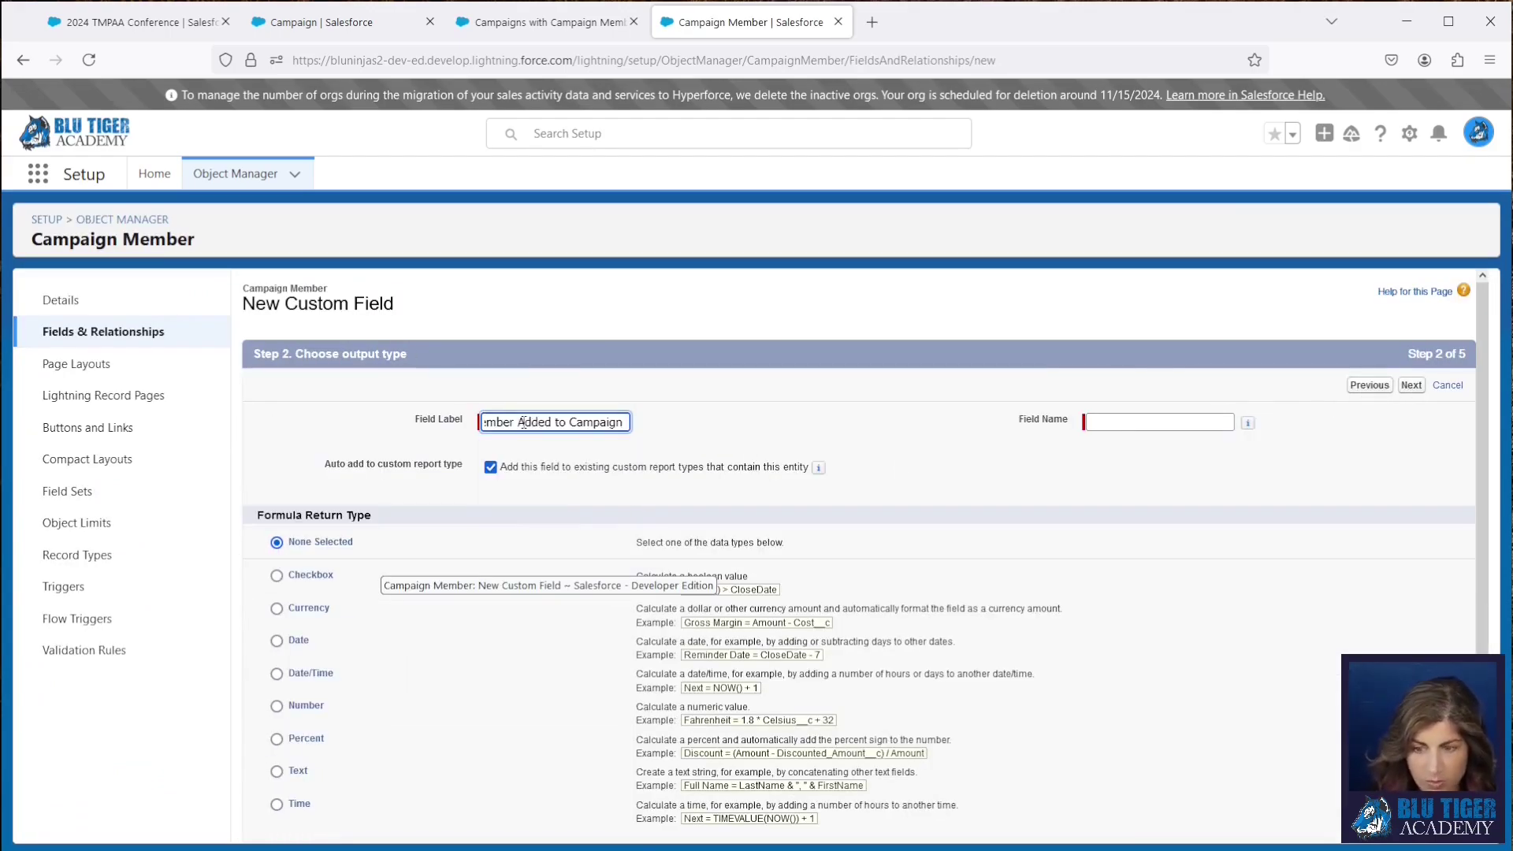
{"action": "left_click", "coordinate": [703, 438]}
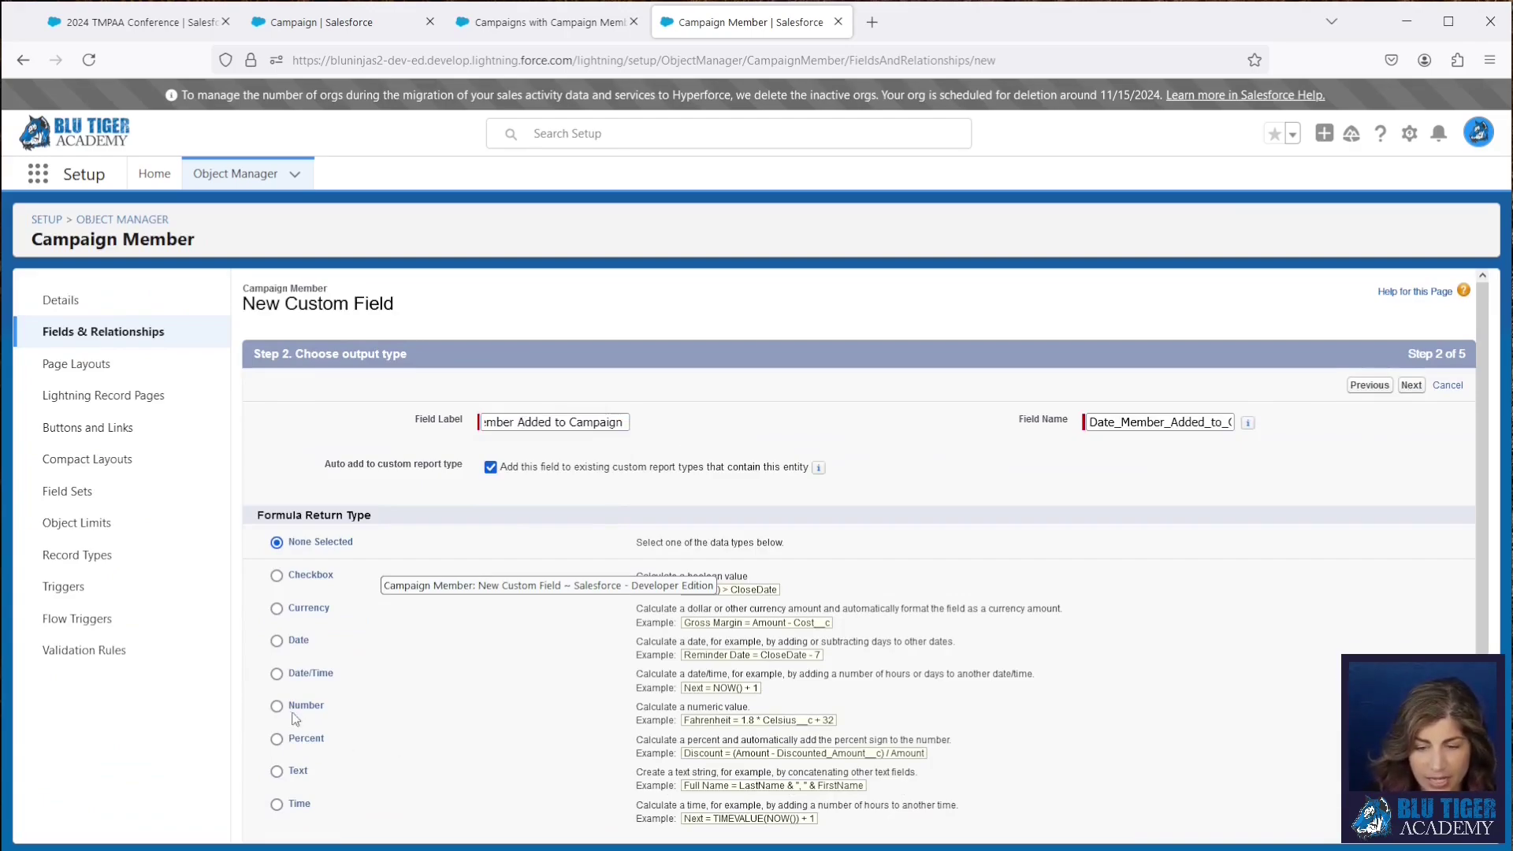
{"action": "left_click", "coordinate": [276, 674]}
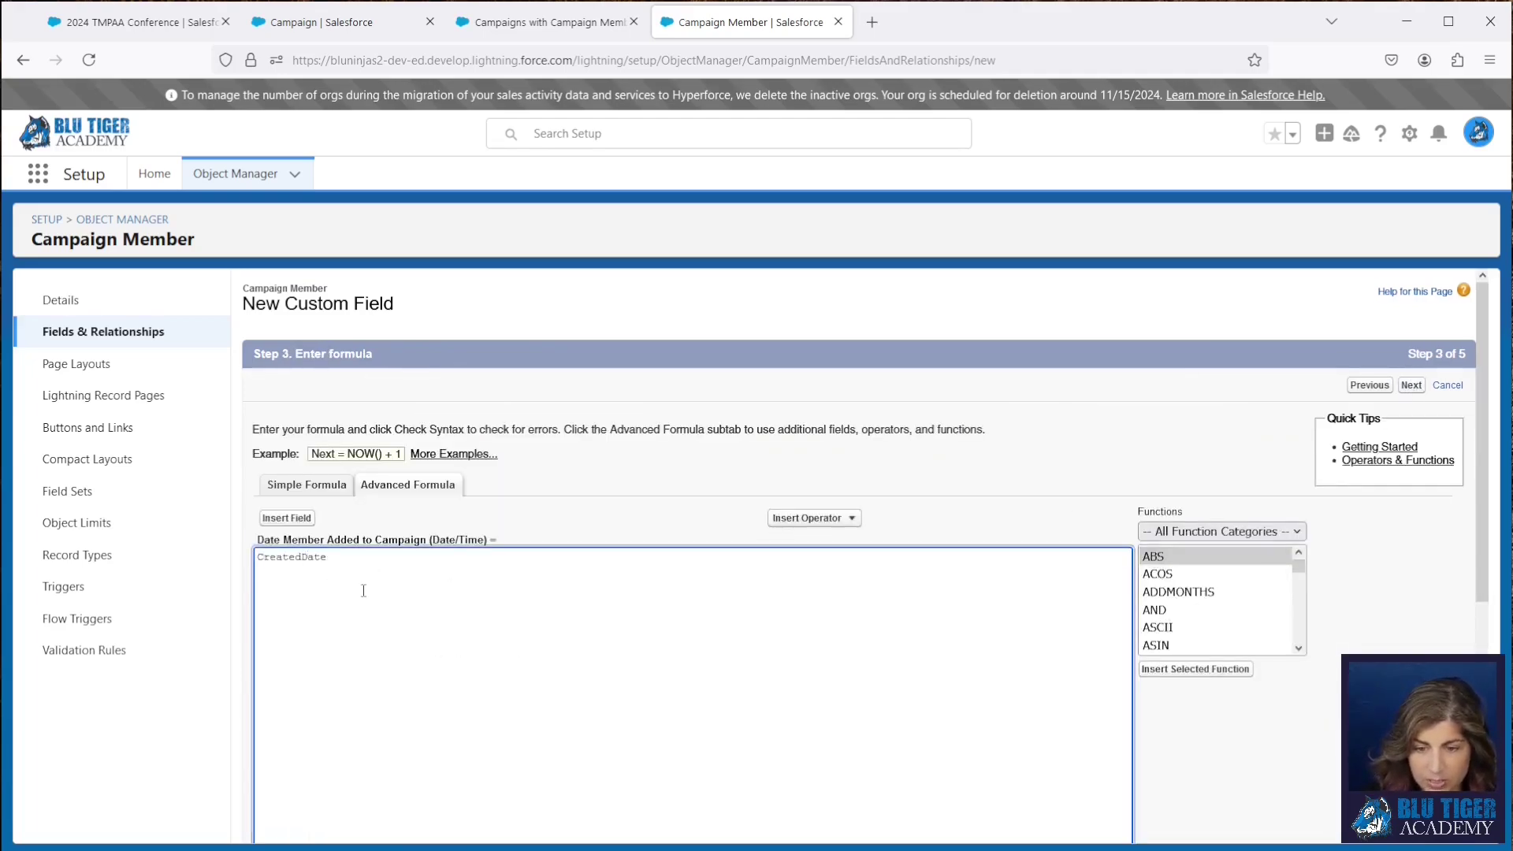
Step: Add help text saying the field shows the Campaign Member's Created Date, treat blank fields as blanks, and continue to the page layout assignment
{"action": "scroll", "coordinate": [415, 594], "scroll_direction": "down", "scroll_amount": 5}
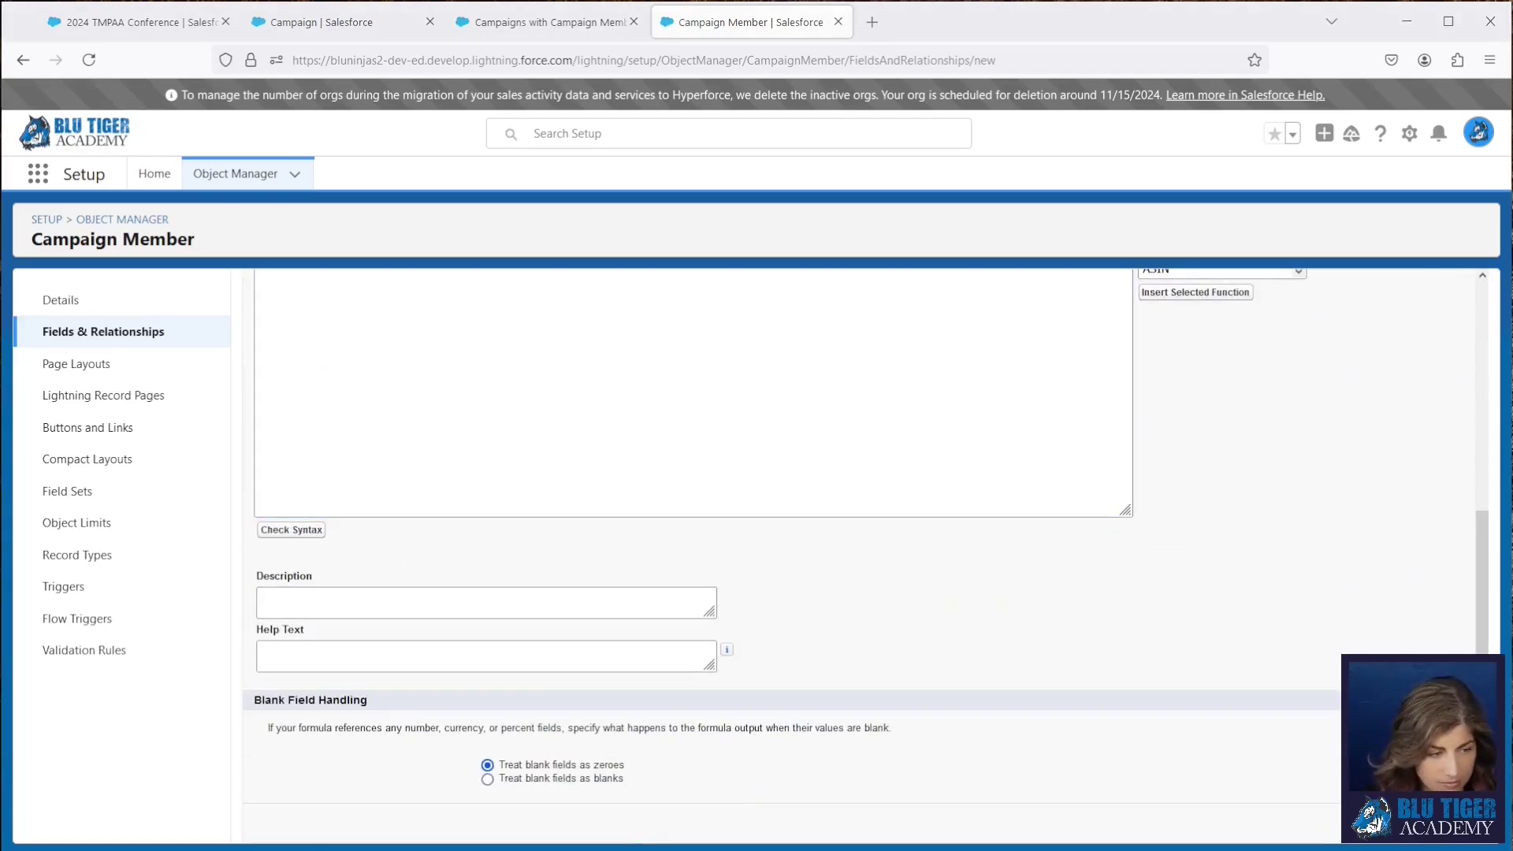
{"action": "left_click", "coordinate": [455, 644]}
{"action": "type", "text": "his field is used to show the Campaign Member's Created Date from the Campaign Member related list on the Campaign page layout."}
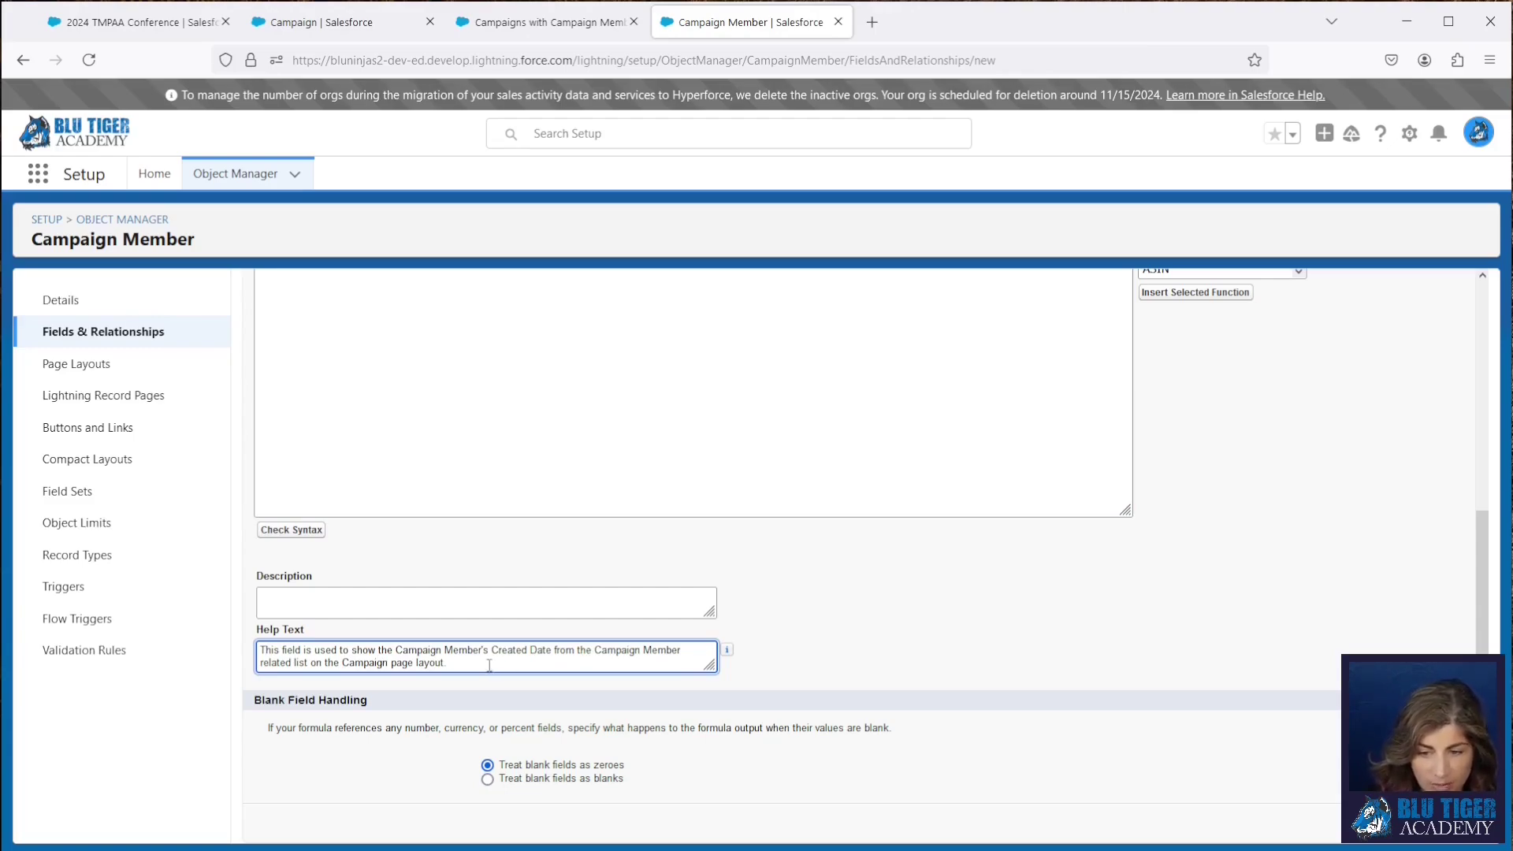
{"action": "left_click", "coordinate": [488, 779]}
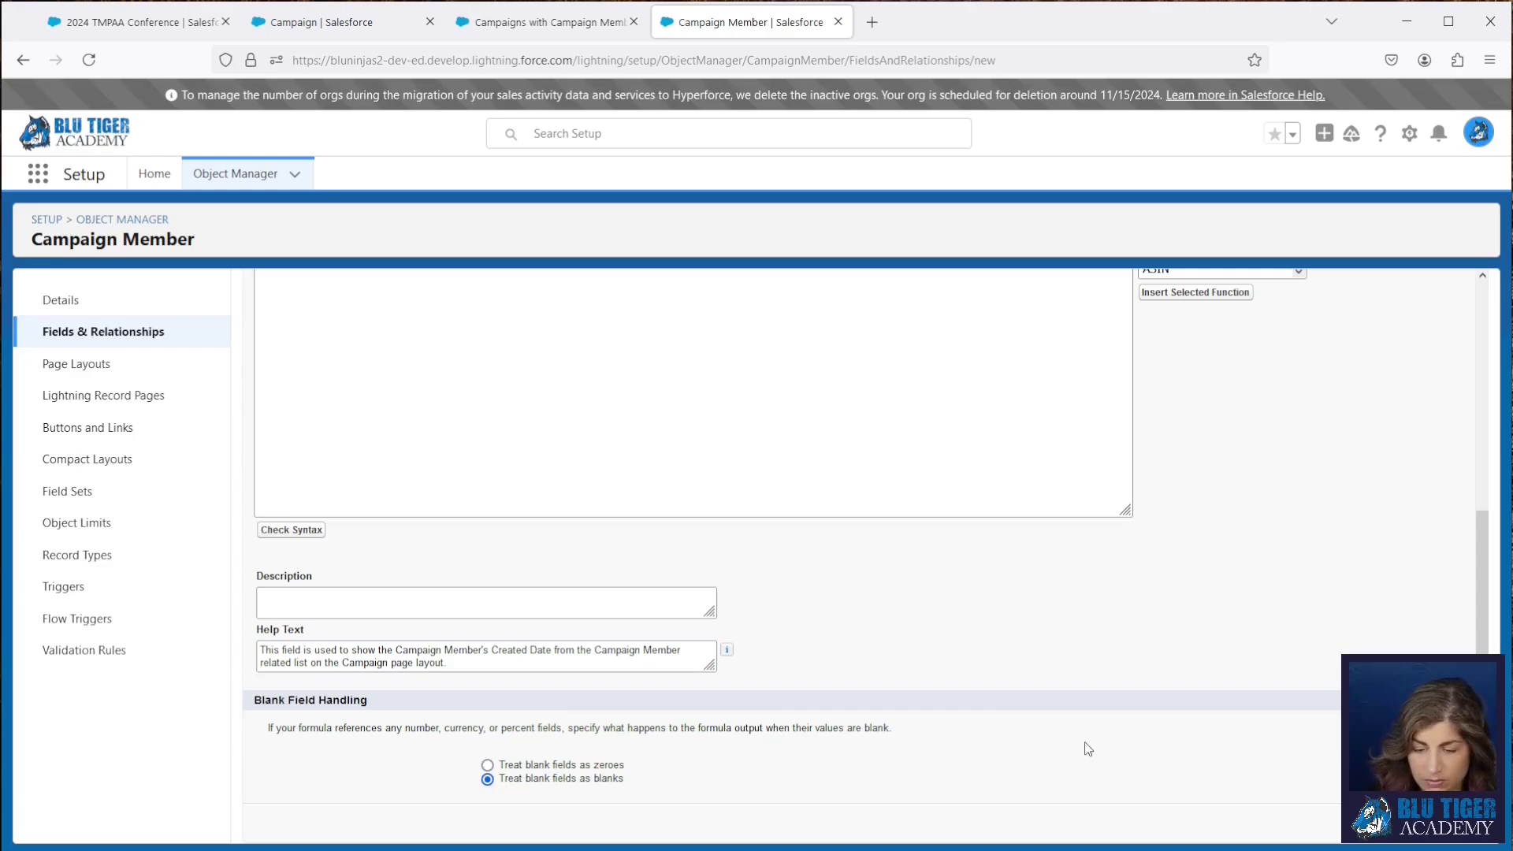
{"action": "left_click", "coordinate": [1411, 385]}
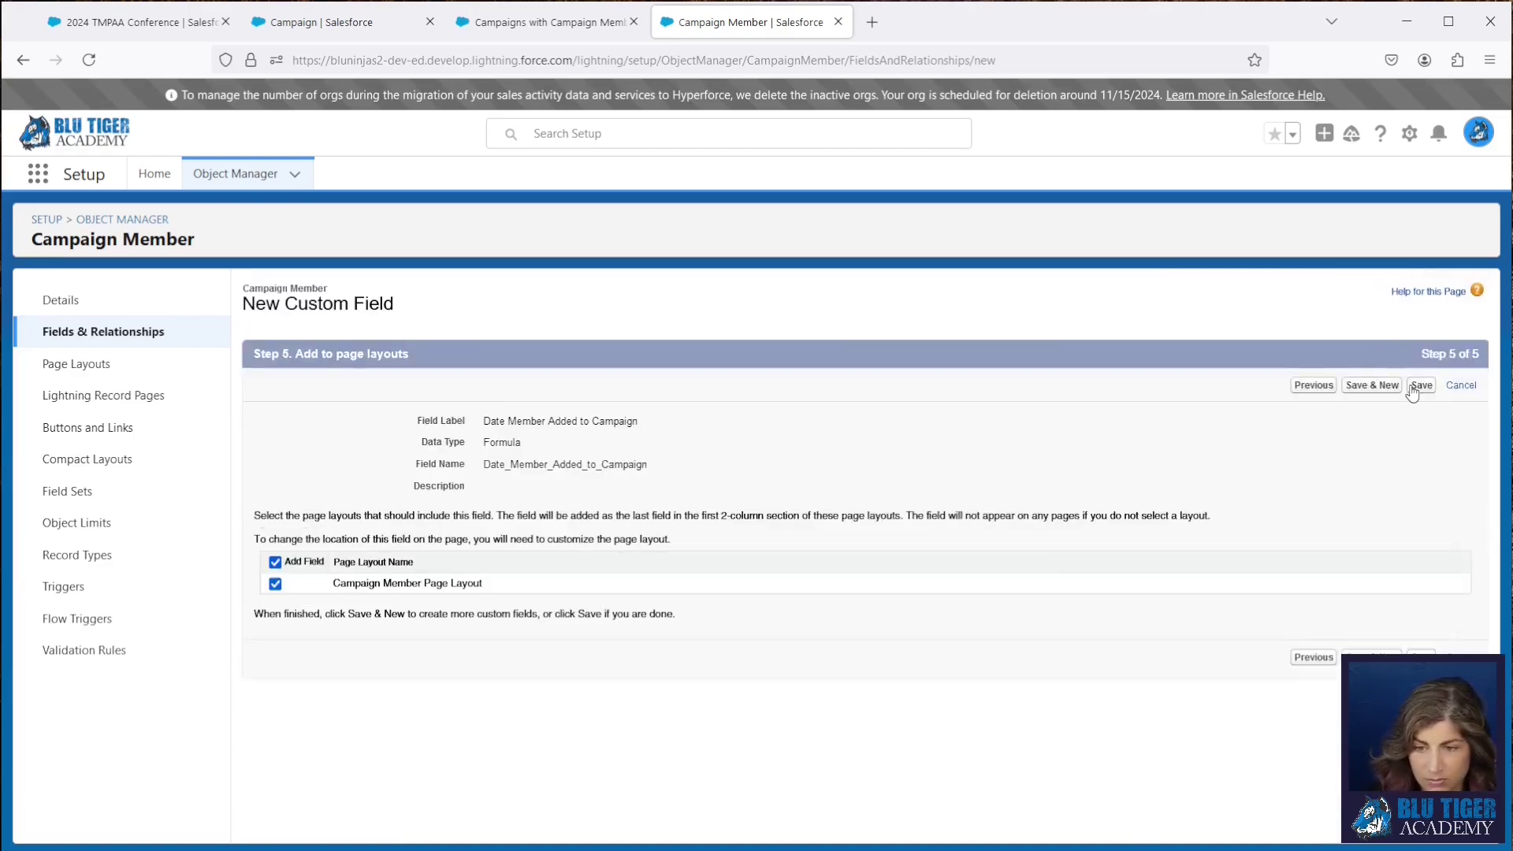
Step: Choose Formula as the data type of another custom field, label it Company/Account Name and set its return type to Text
{"action": "left_click", "coordinate": [275, 563]}
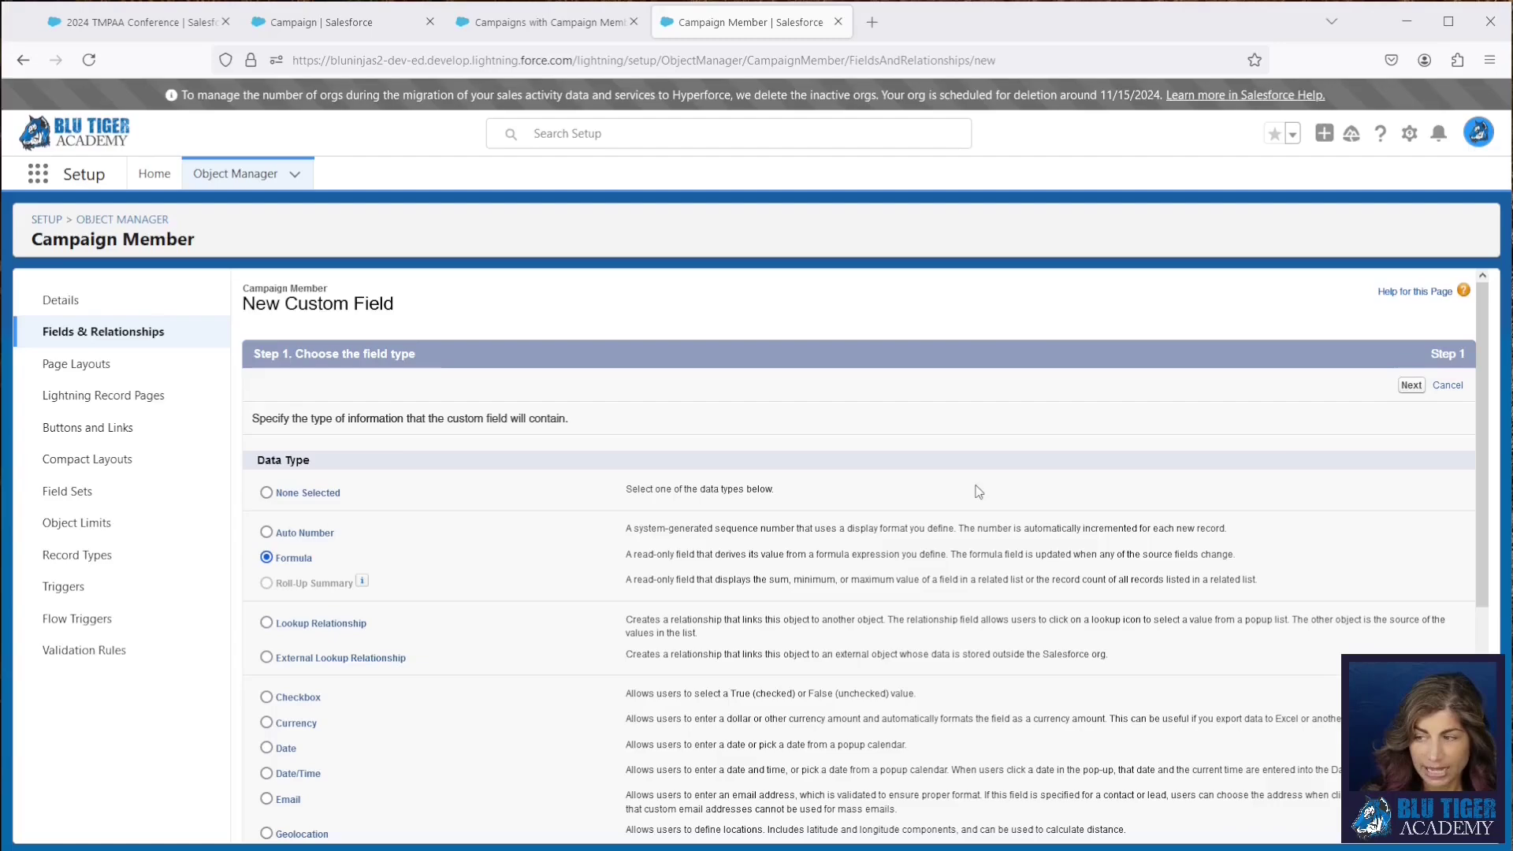
{"action": "left_click", "coordinate": [1410, 390]}
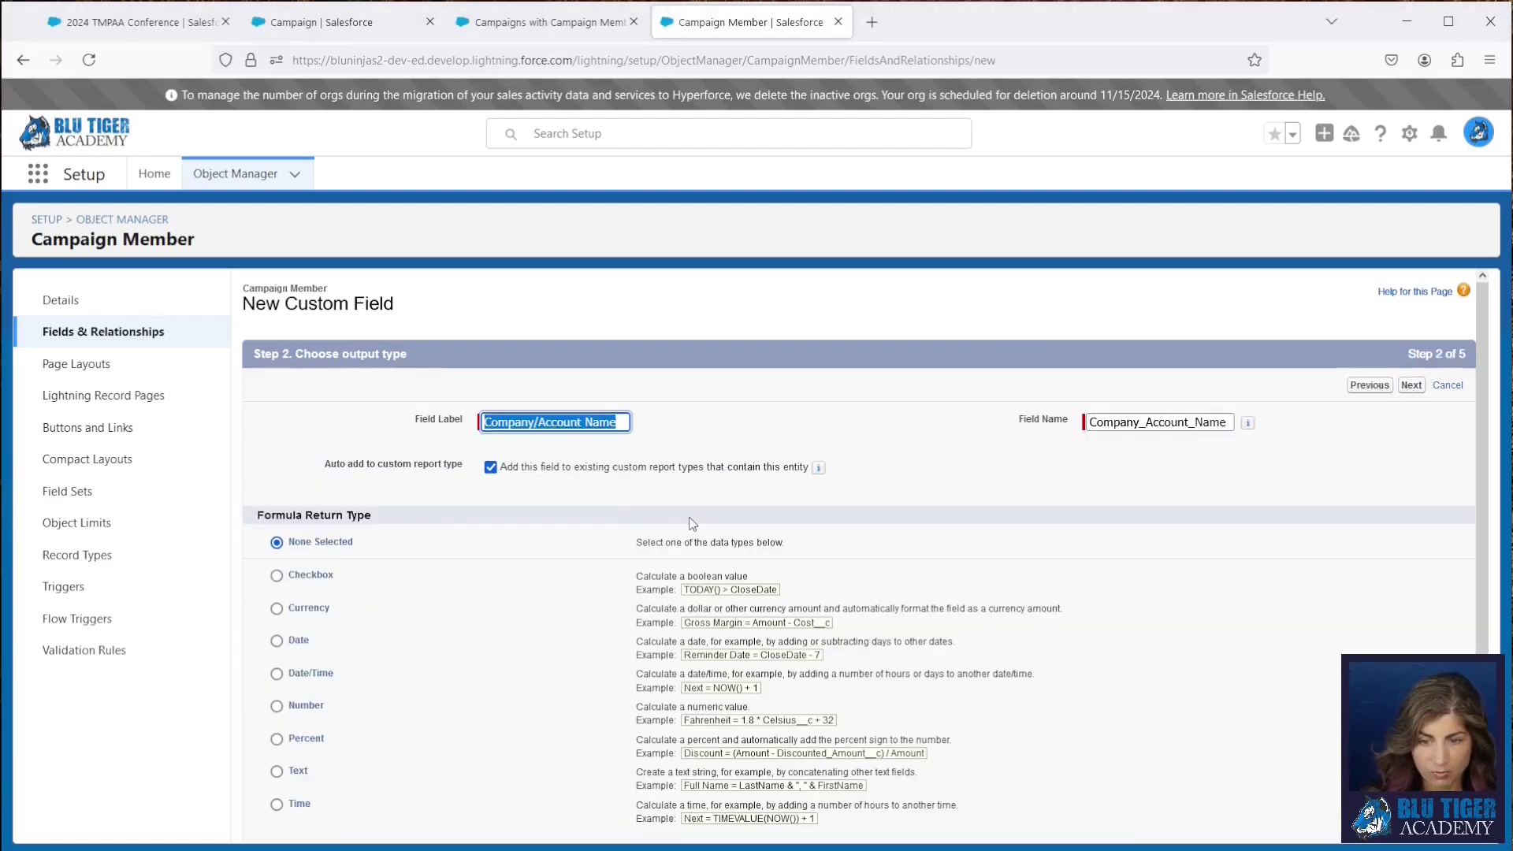
{"action": "left_click", "coordinate": [626, 421]}
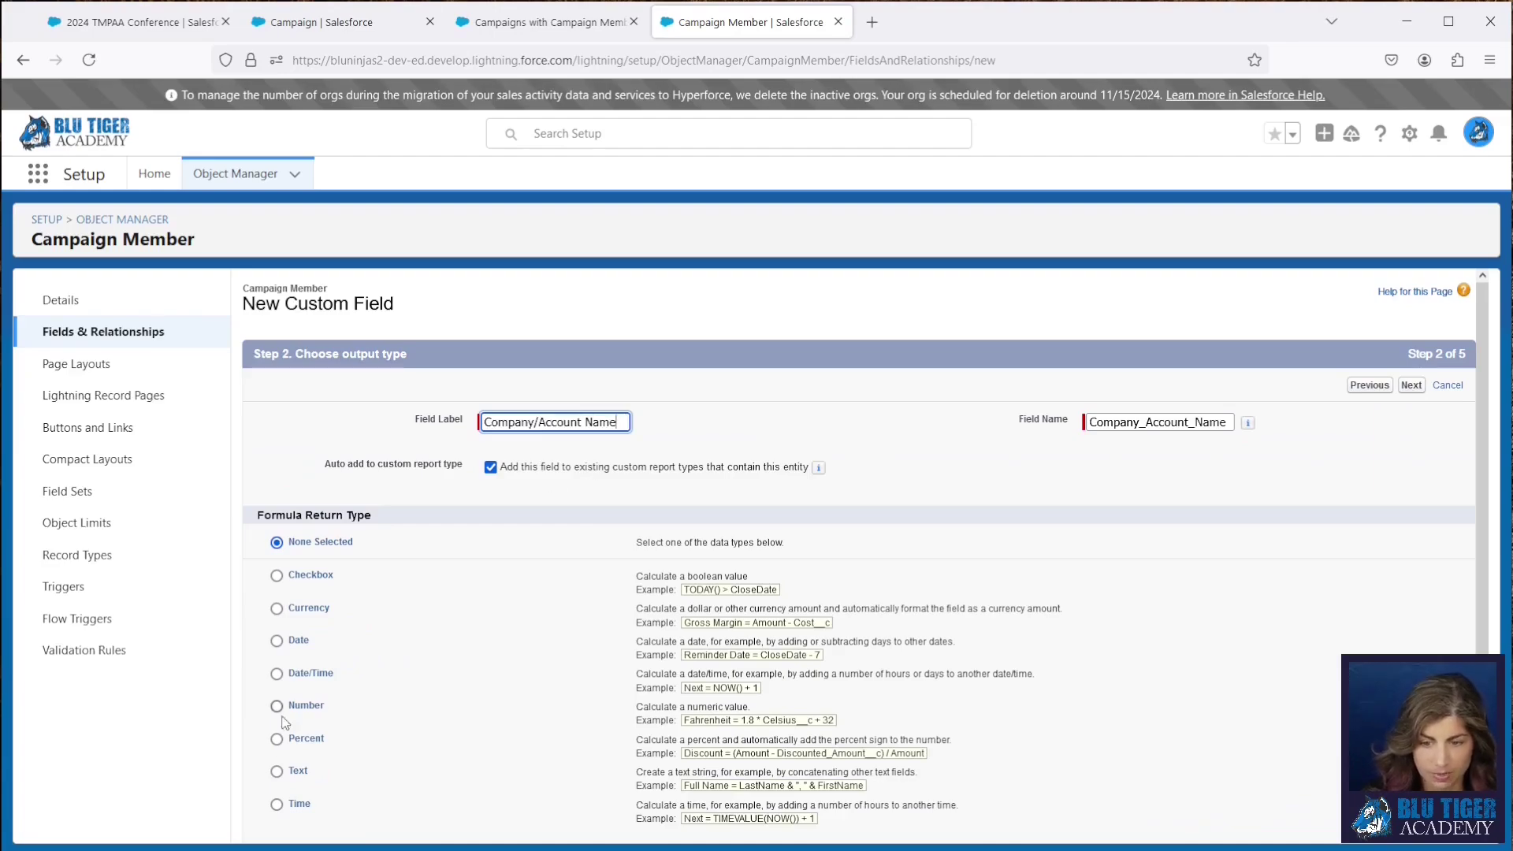
{"action": "left_click", "coordinate": [277, 771]}
{"action": "left_click", "coordinate": [1411, 386]}
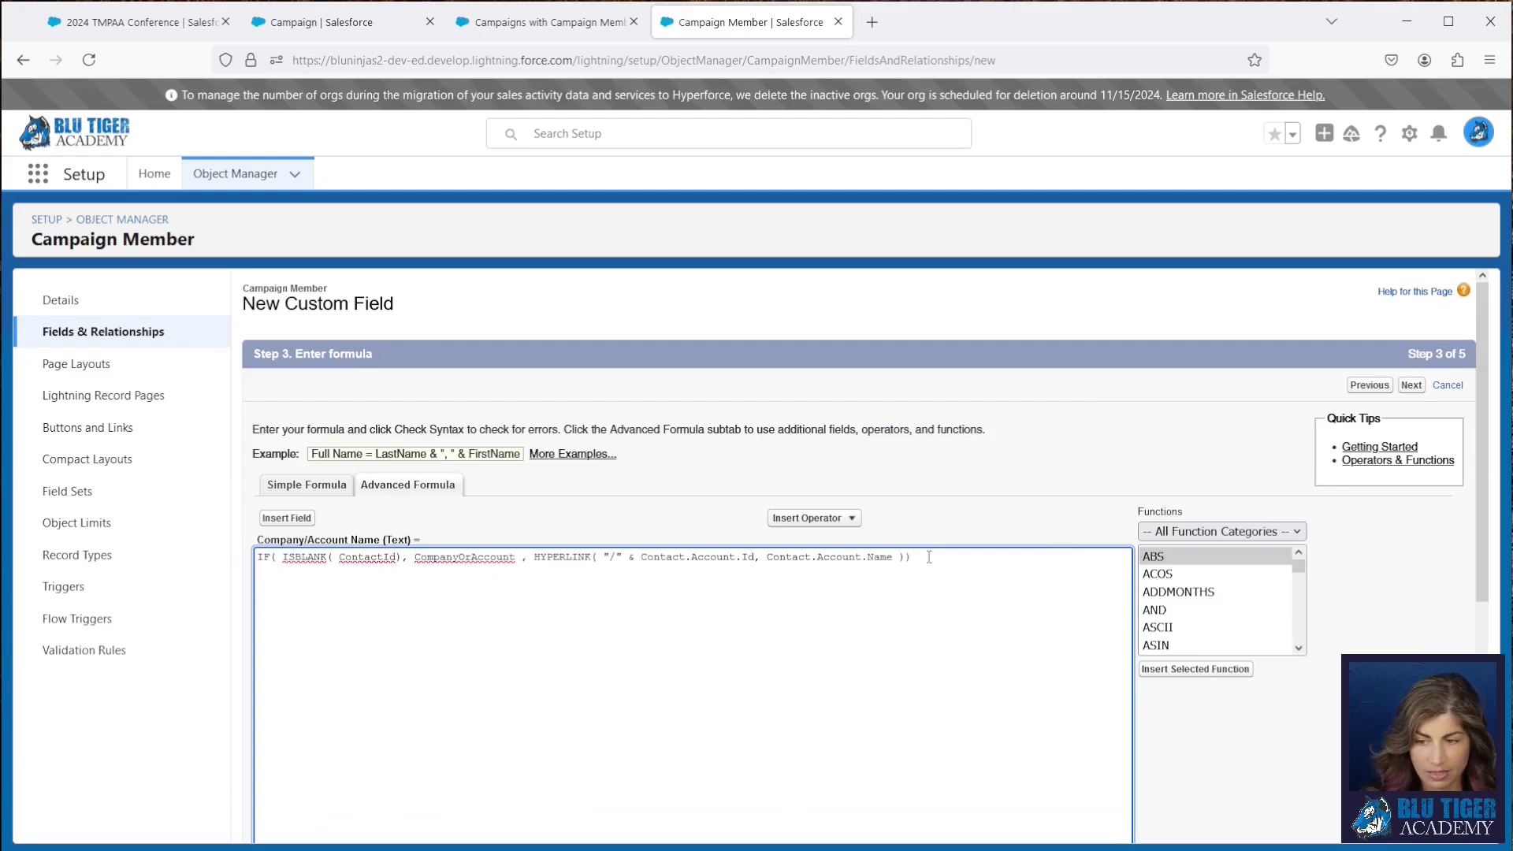
Step: Examine the ISBLANK(ContactId) condition, the CompanyOrAccount value and the HYPERLINK part of the Company/Account Name formula
{"action": "triple_click", "coordinate": [1002, 555]}
{"action": "left_click", "coordinate": [439, 557]}
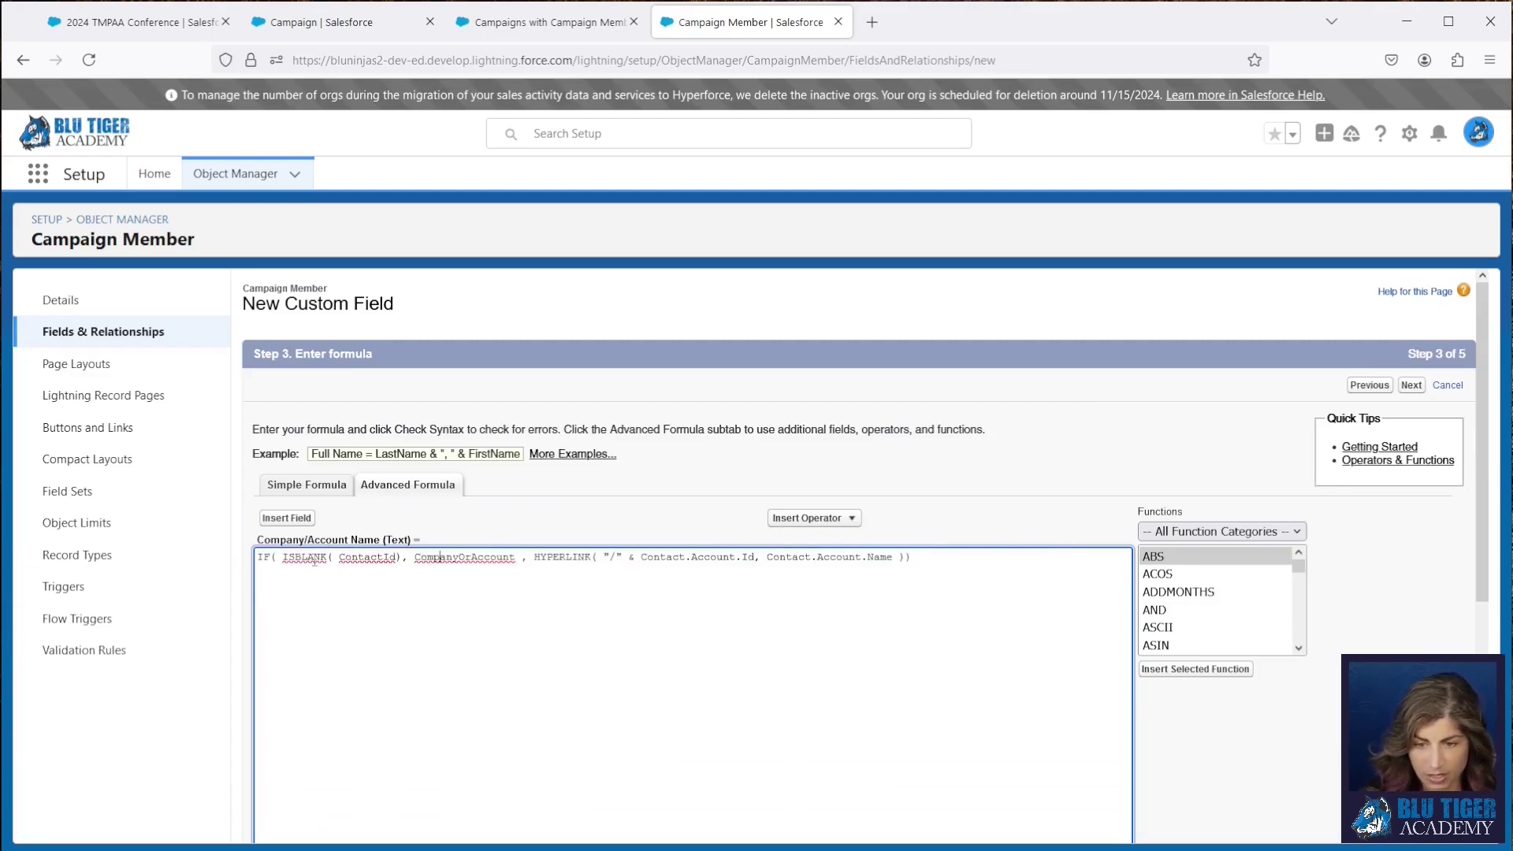
{"action": "left_click_drag", "start_coordinate": [284, 558], "coordinate": [389, 561]}
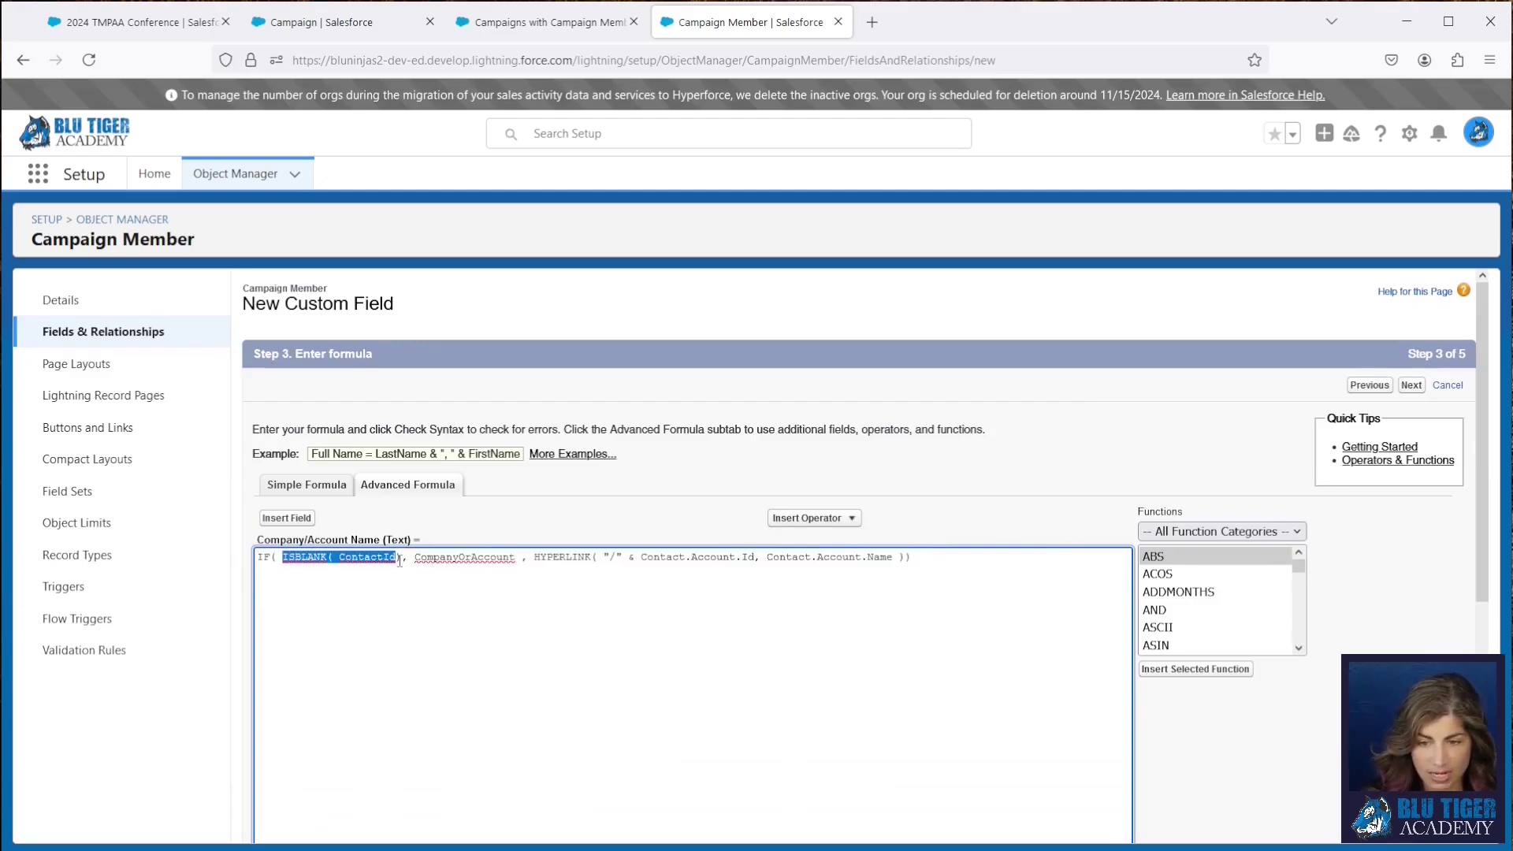
{"action": "double_click", "coordinate": [446, 558]}
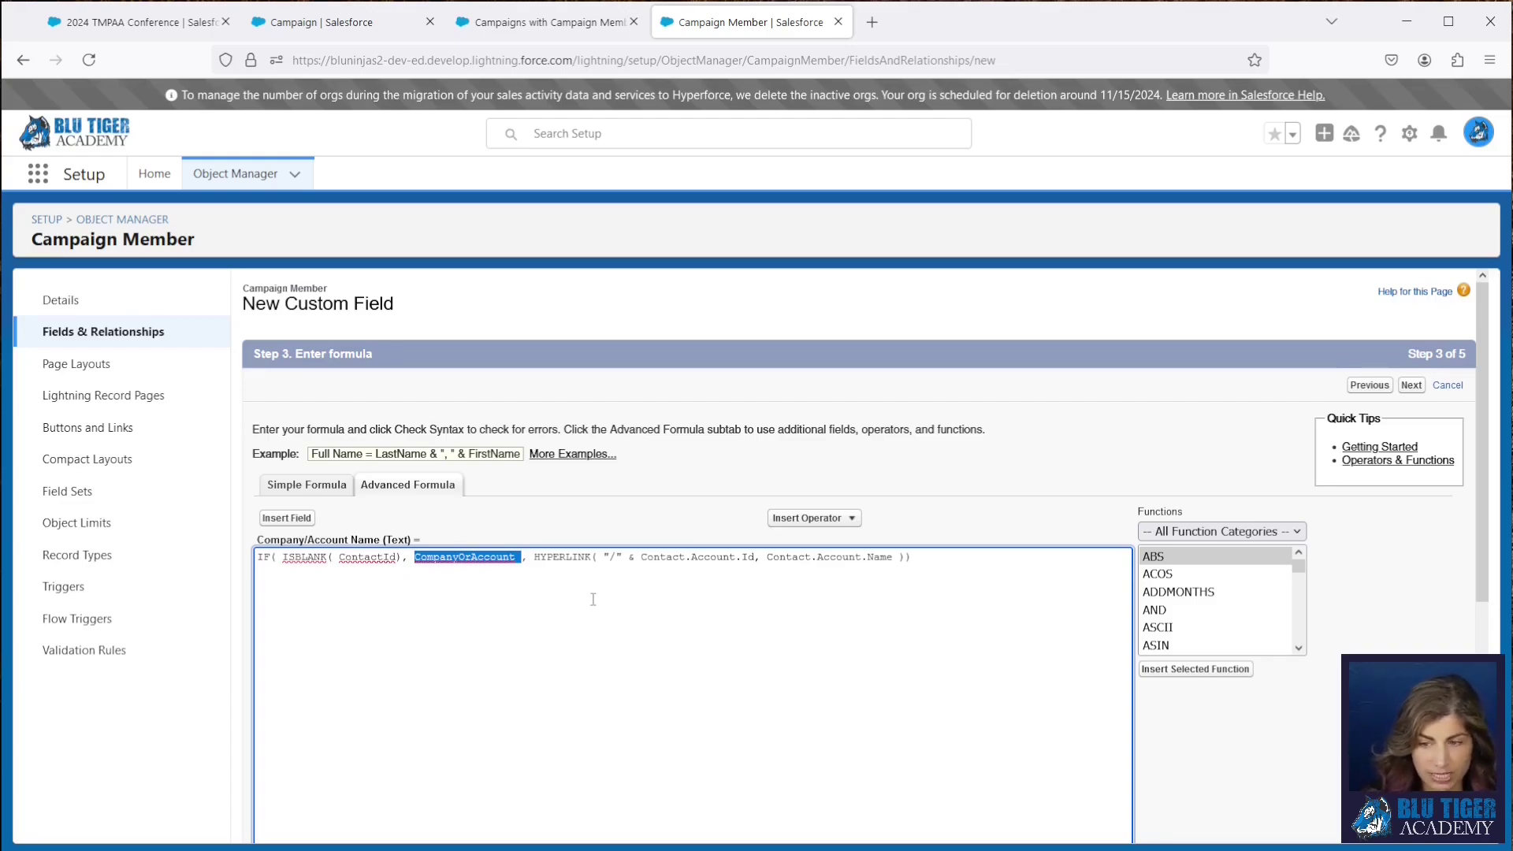
{"action": "left_click_drag", "start_coordinate": [537, 565], "coordinate": [906, 569]}
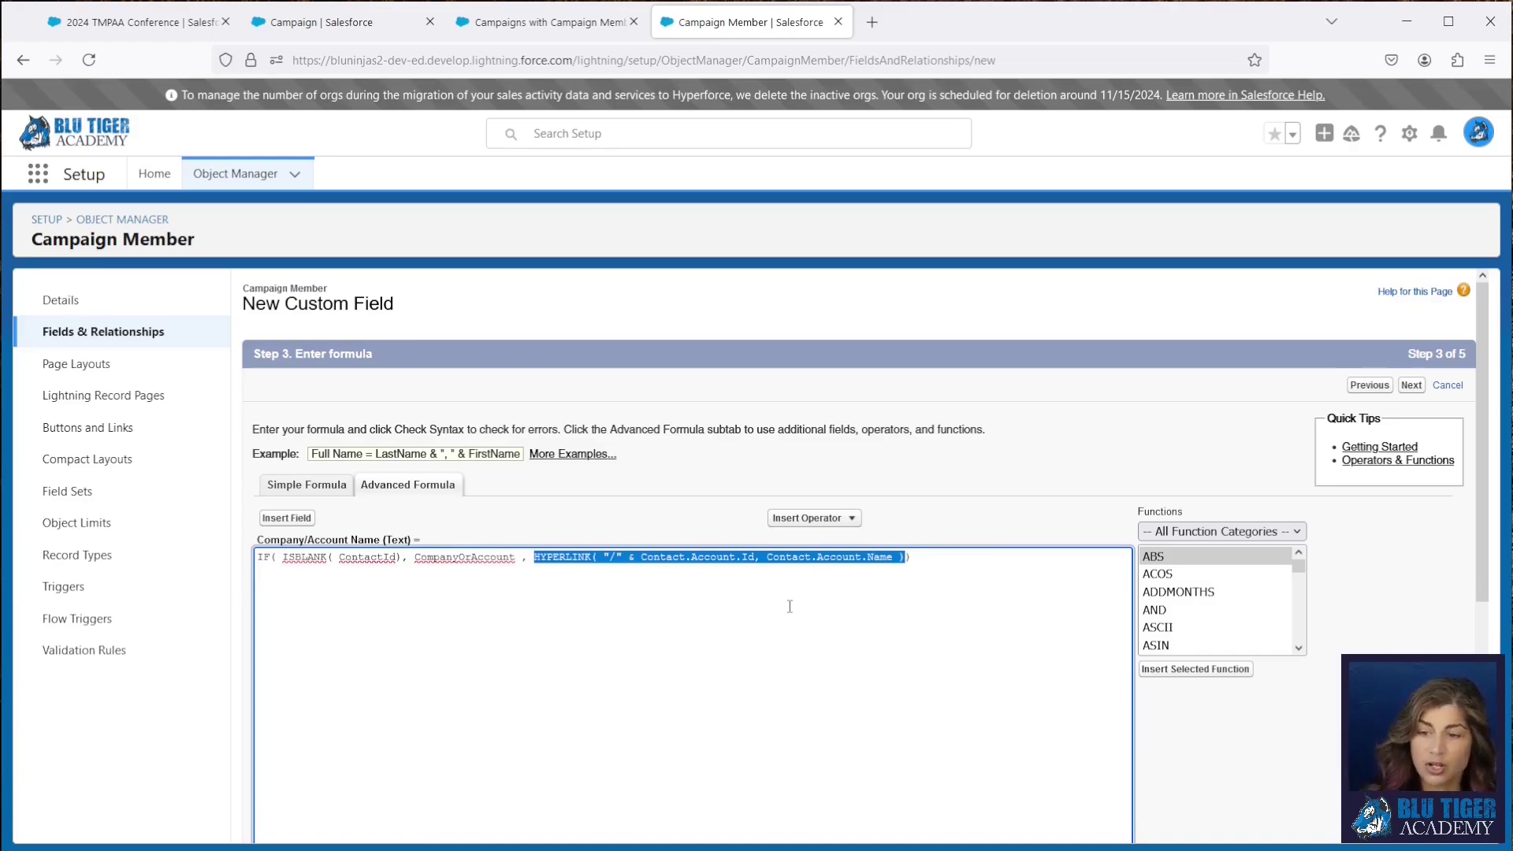
{"action": "left_click", "coordinate": [707, 567]}
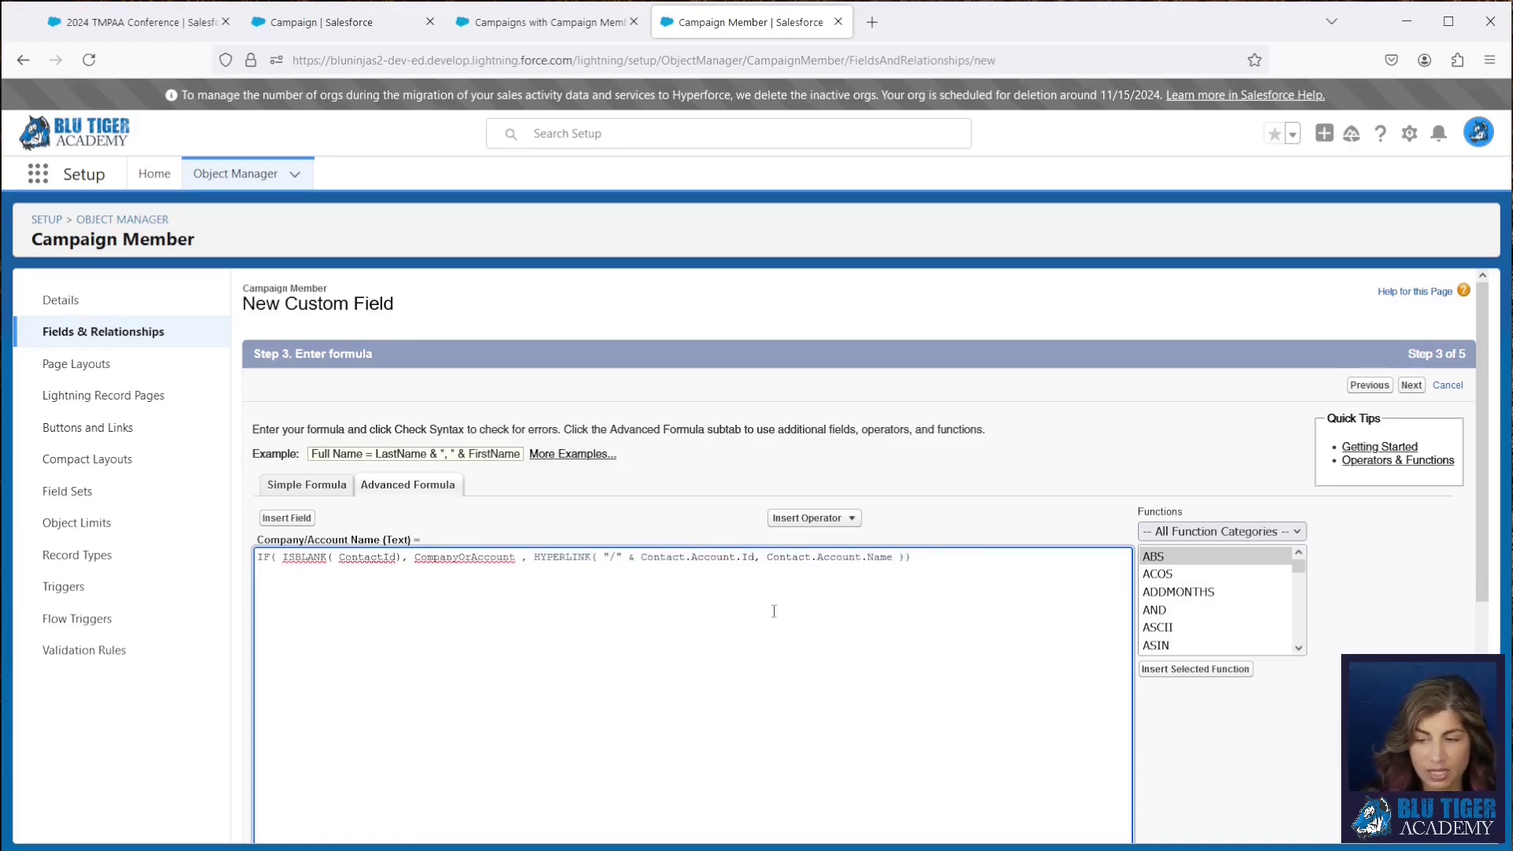
{"action": "left_click_drag", "start_coordinate": [934, 561], "coordinate": [491, 566]}
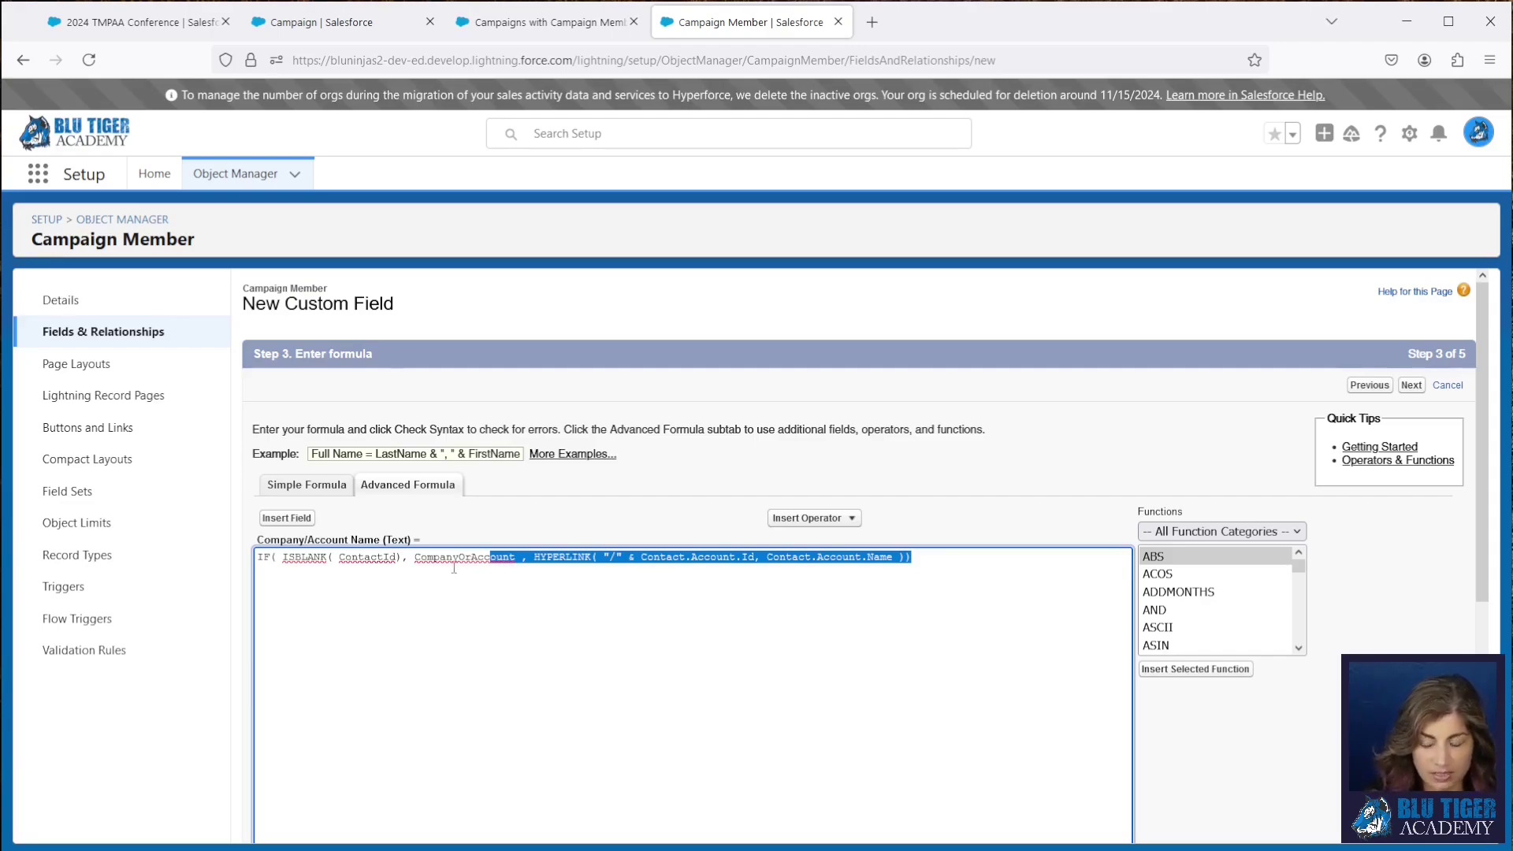
Step: Paste help text about the clickable, non-sortable company name, treat blank fields as blanks, and save the field while starting another new one
{"action": "scroll", "coordinate": [454, 567], "scroll_direction": "down", "scroll_amount": 2}
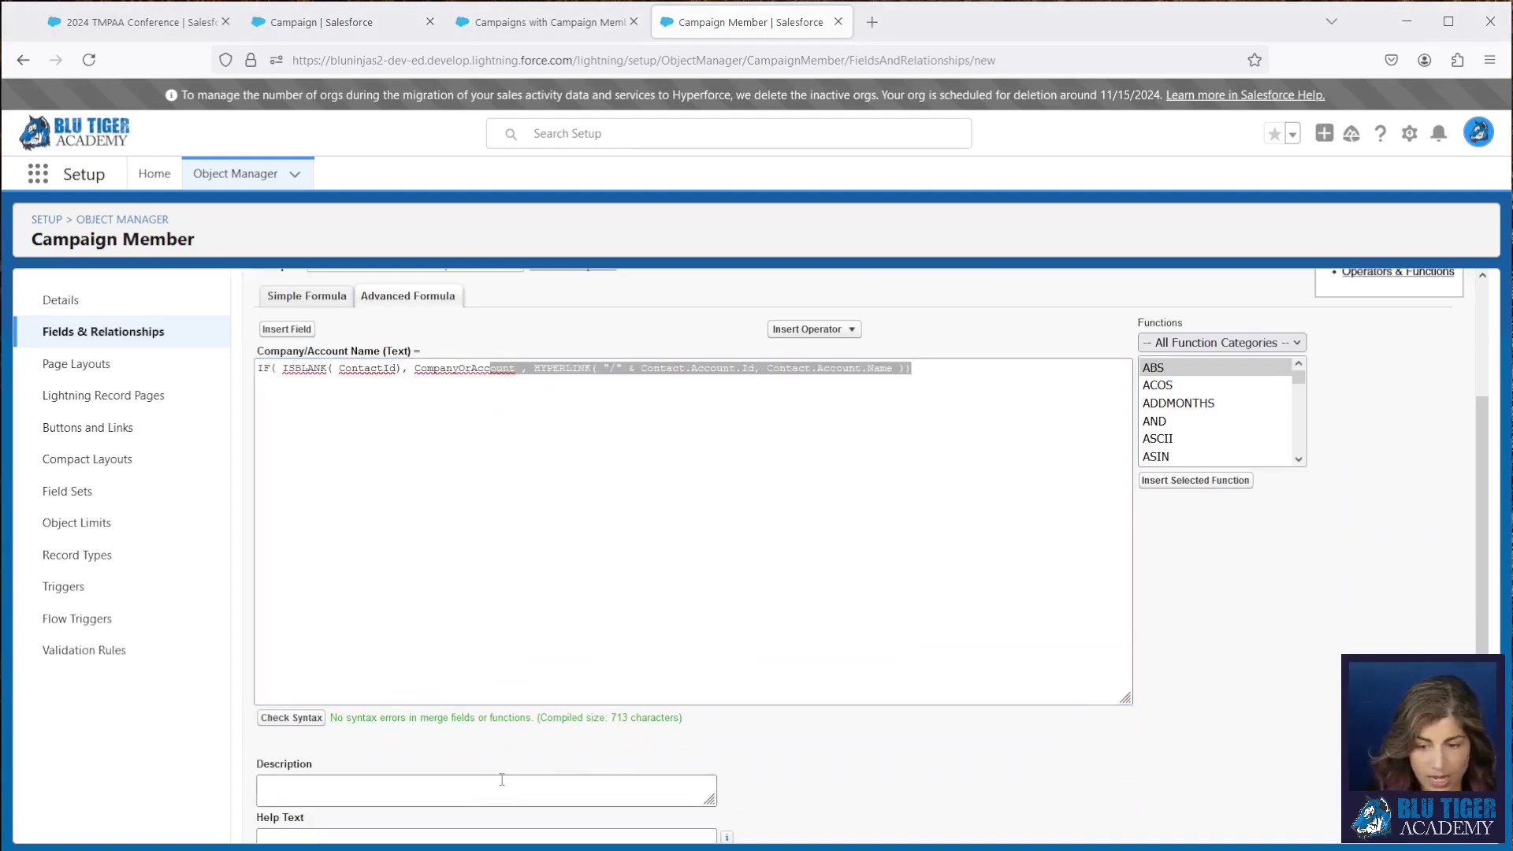
{"action": "scroll", "coordinate": [499, 776], "scroll_direction": "down", "scroll_amount": 2}
{"action": "left_click", "coordinate": [462, 744]}
{"action": "key", "text": "ctrl+v"}
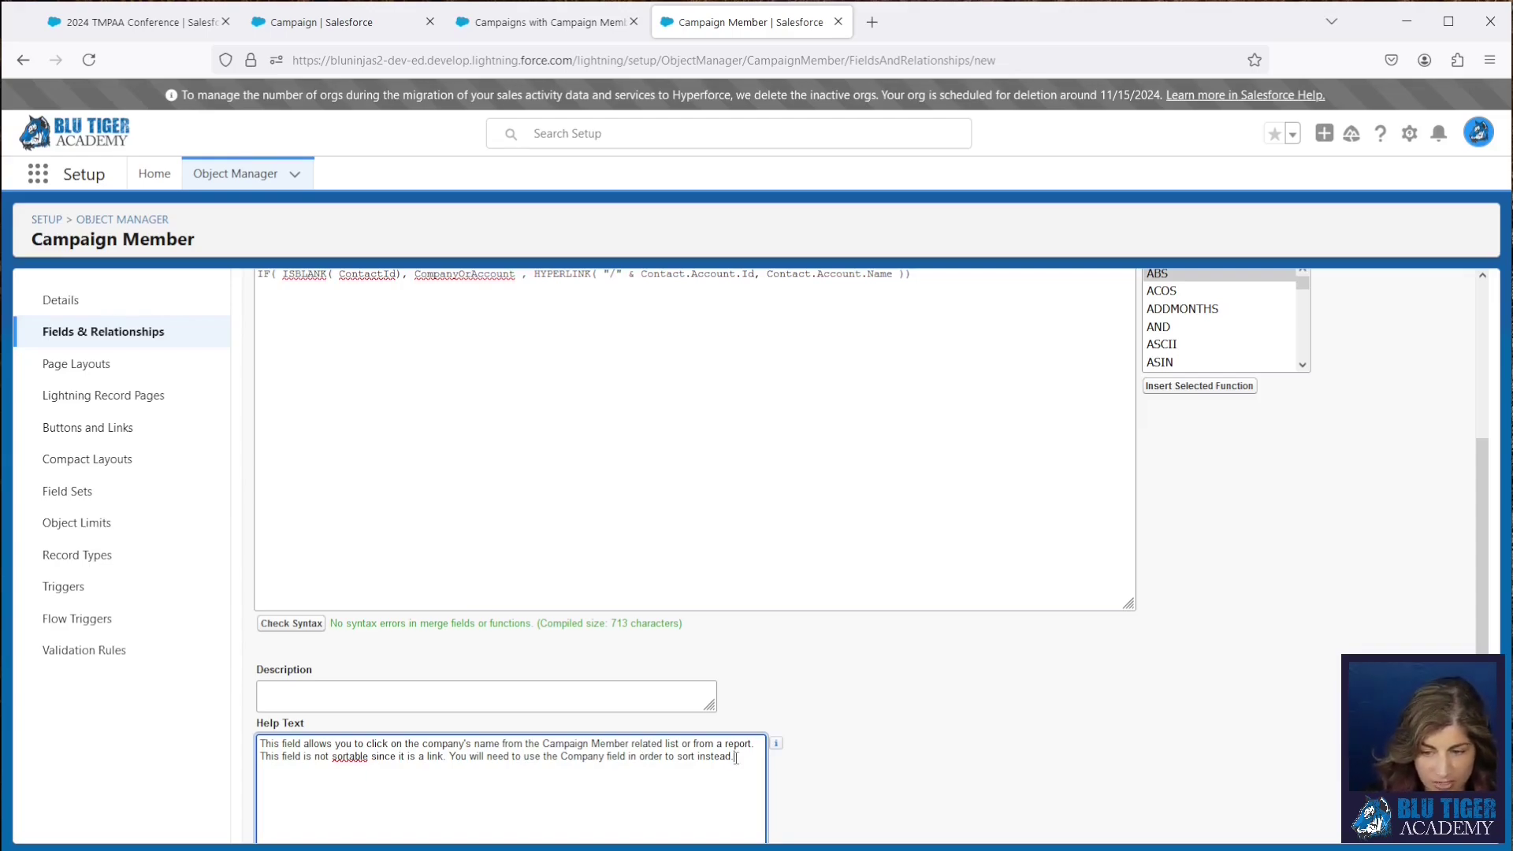
{"action": "scroll", "coordinate": [736, 758], "scroll_direction": "down", "scroll_amount": 3}
{"action": "left_click", "coordinate": [487, 778]}
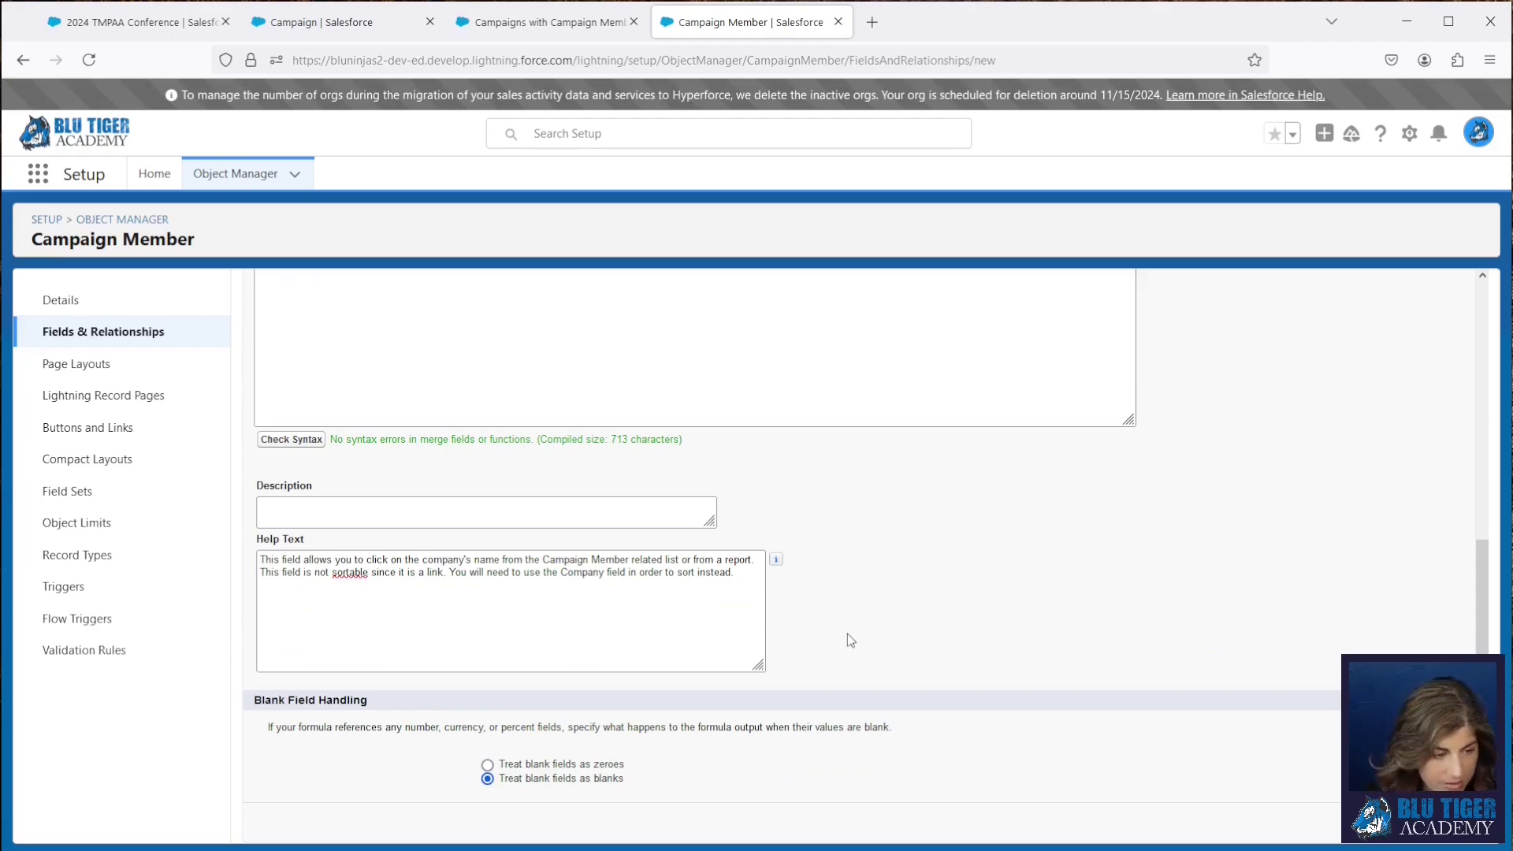
{"action": "left_click", "coordinate": [1400, 385]}
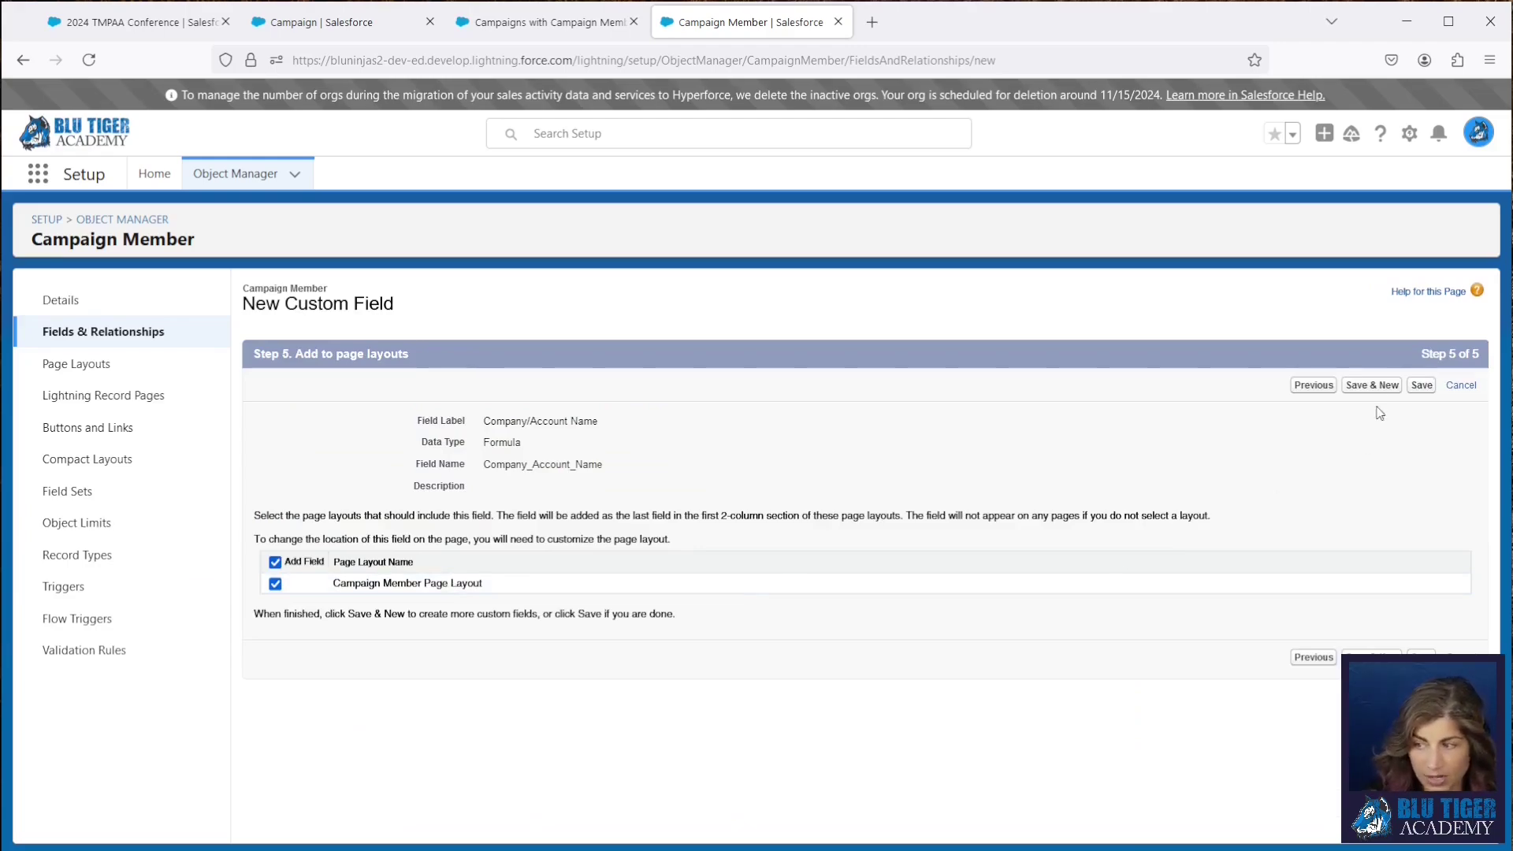
{"action": "left_click", "coordinate": [1378, 386]}
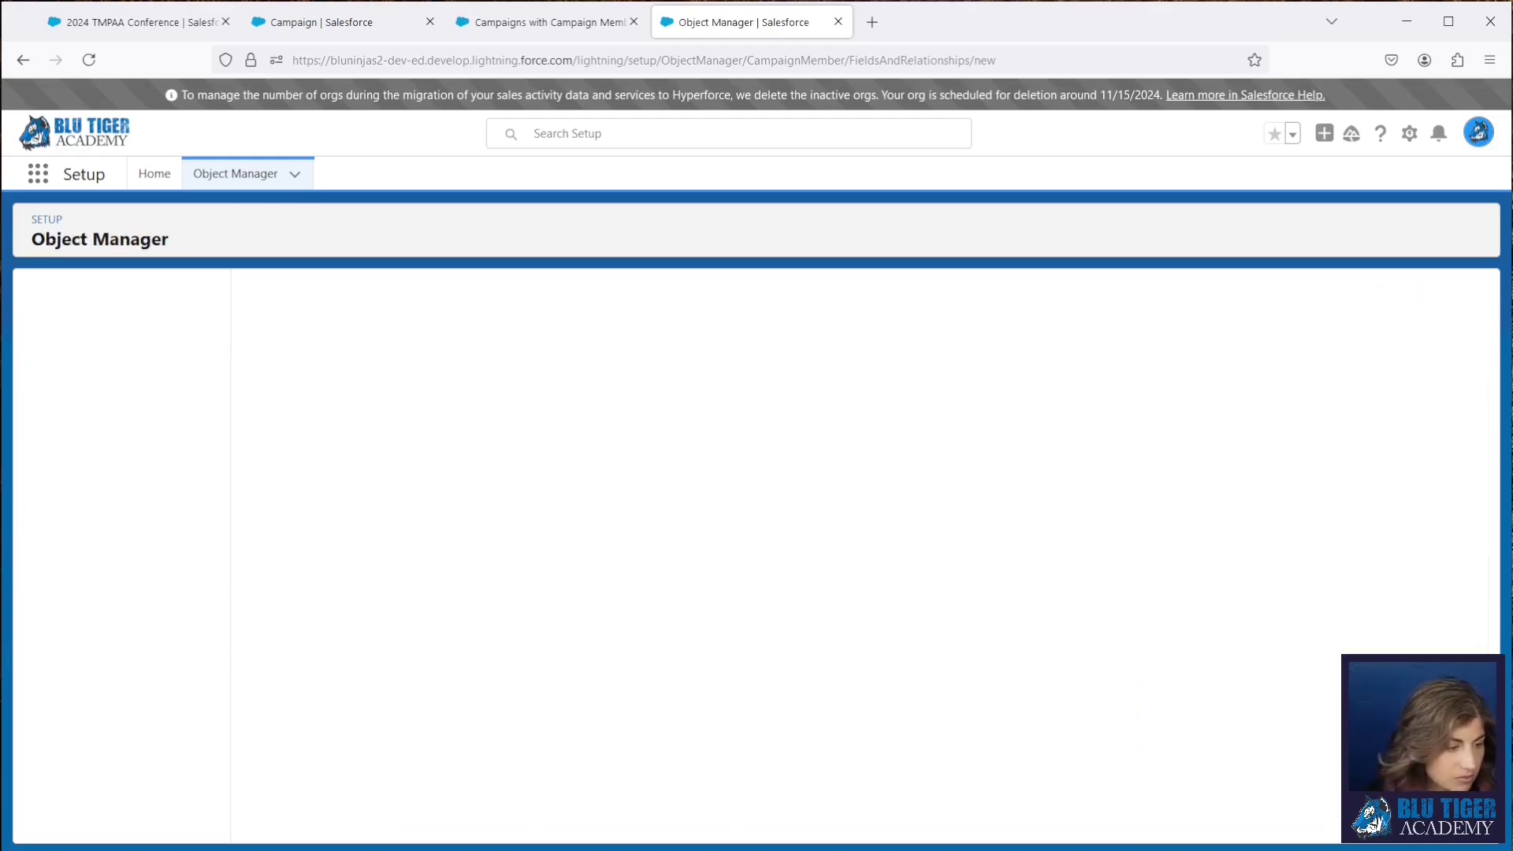
Step: Choose Formula as the data type, label the field Lead/Contact Status and set its return type to Text
{"action": "left_click", "coordinate": [267, 558]}
{"action": "left_click", "coordinate": [1410, 385]}
{"action": "left_click", "coordinate": [500, 421]}
{"action": "type", "text": "Lead/Contact Status"}
{"action": "left_click", "coordinate": [493, 563]}
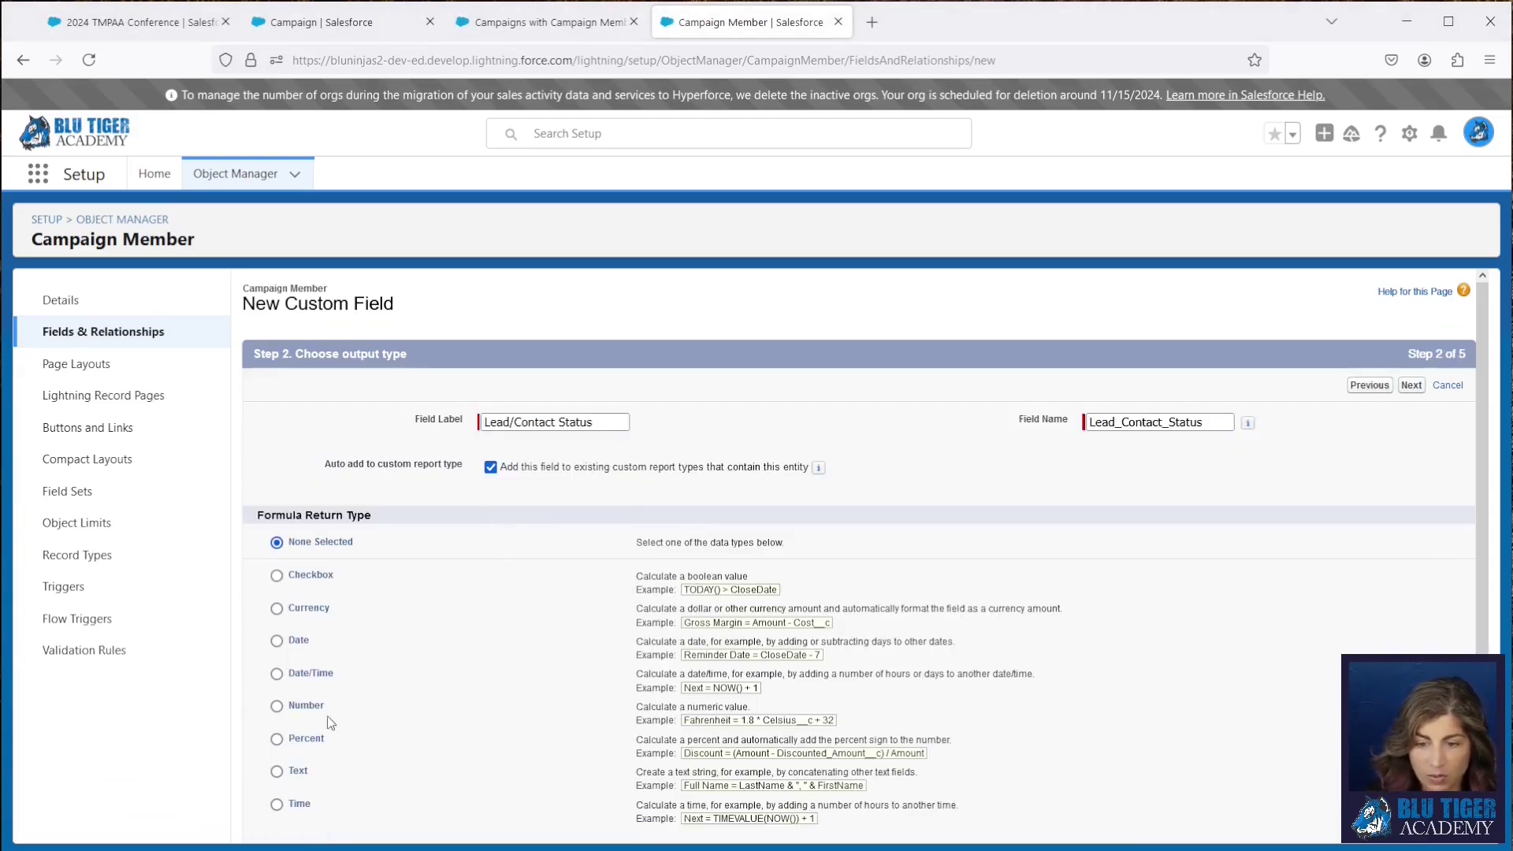
{"action": "left_click", "coordinate": [277, 771]}
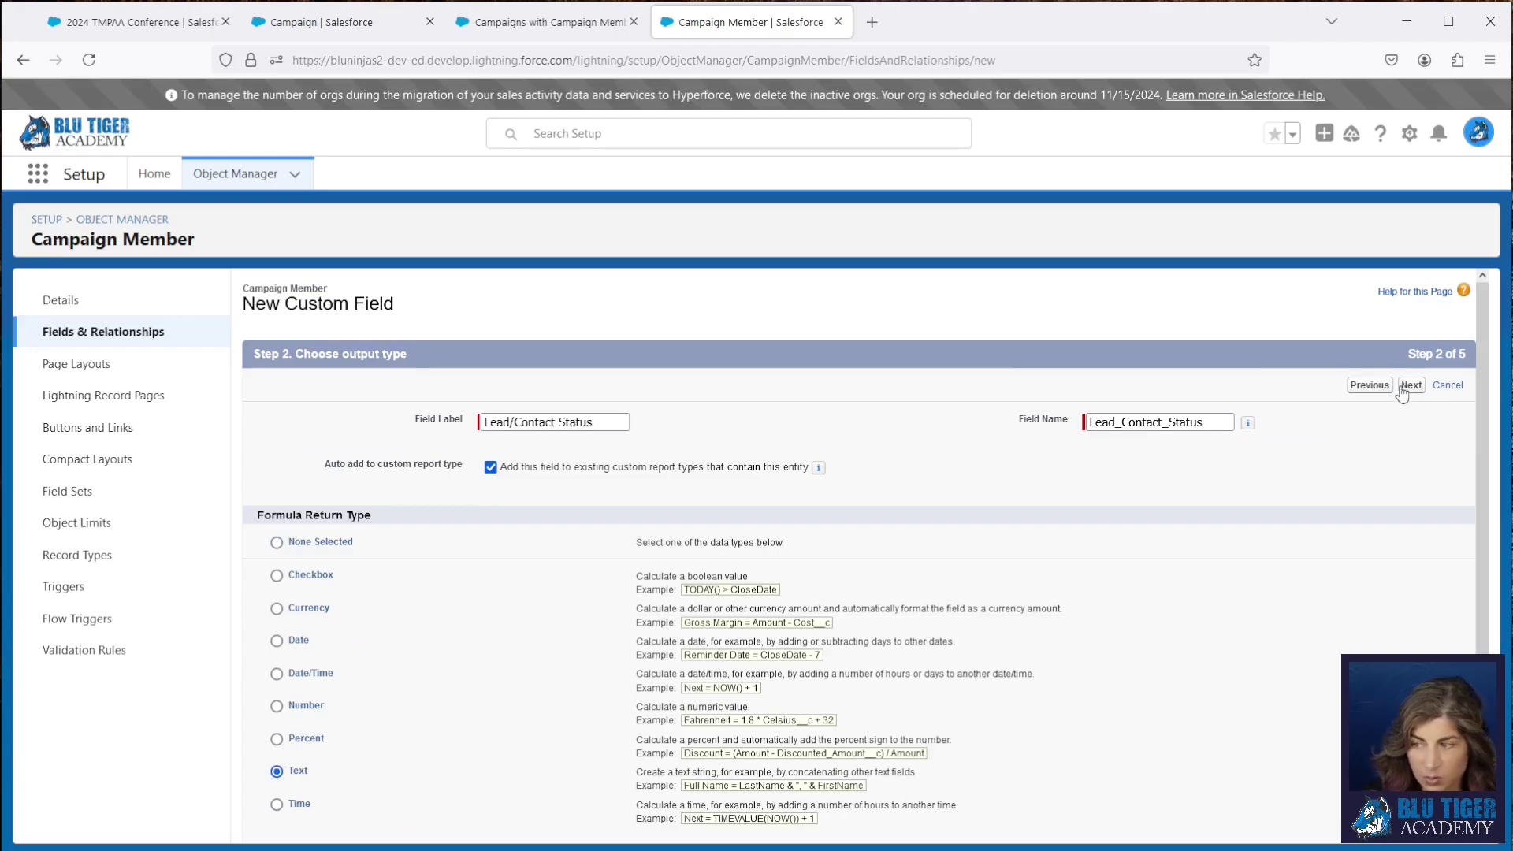
Step: Enter the formula IF(ISBLANK(ContactId), TEXT(Lead.Status) , TEXT(Contact.Contact_Status__c)) and review its Lead and Contact status parts
{"action": "left_click", "coordinate": [401, 633]}
{"action": "type", "text": "IF(ISBLANK(ContactId), TEXT(Lead.Status) , TEXT(Contact.Contact_Status__c))"}
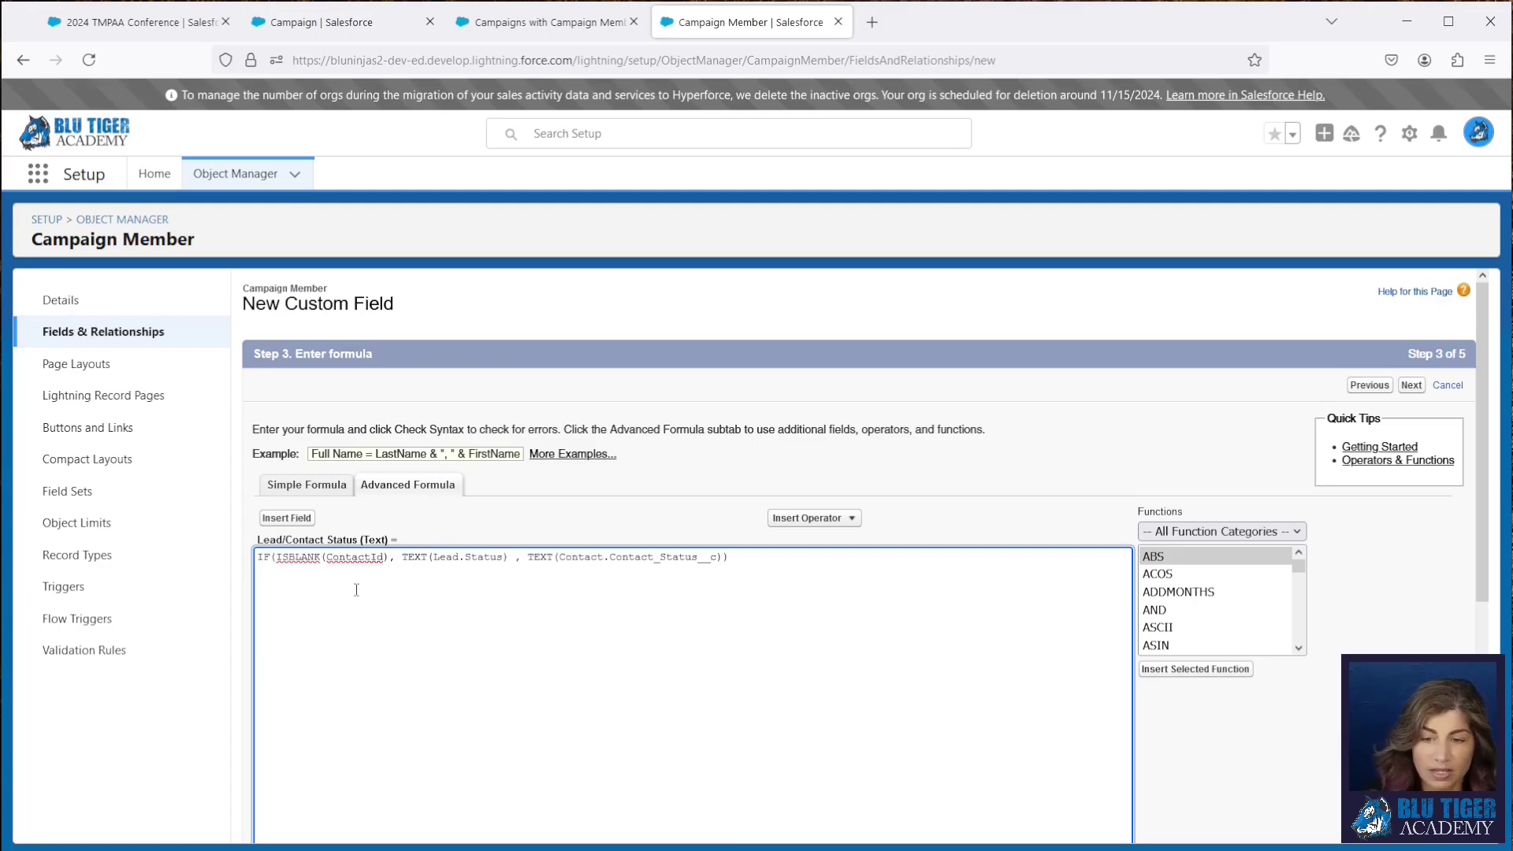
{"action": "left_click_drag", "start_coordinate": [403, 556], "coordinate": [731, 556]}
{"action": "left_click", "coordinate": [721, 564]}
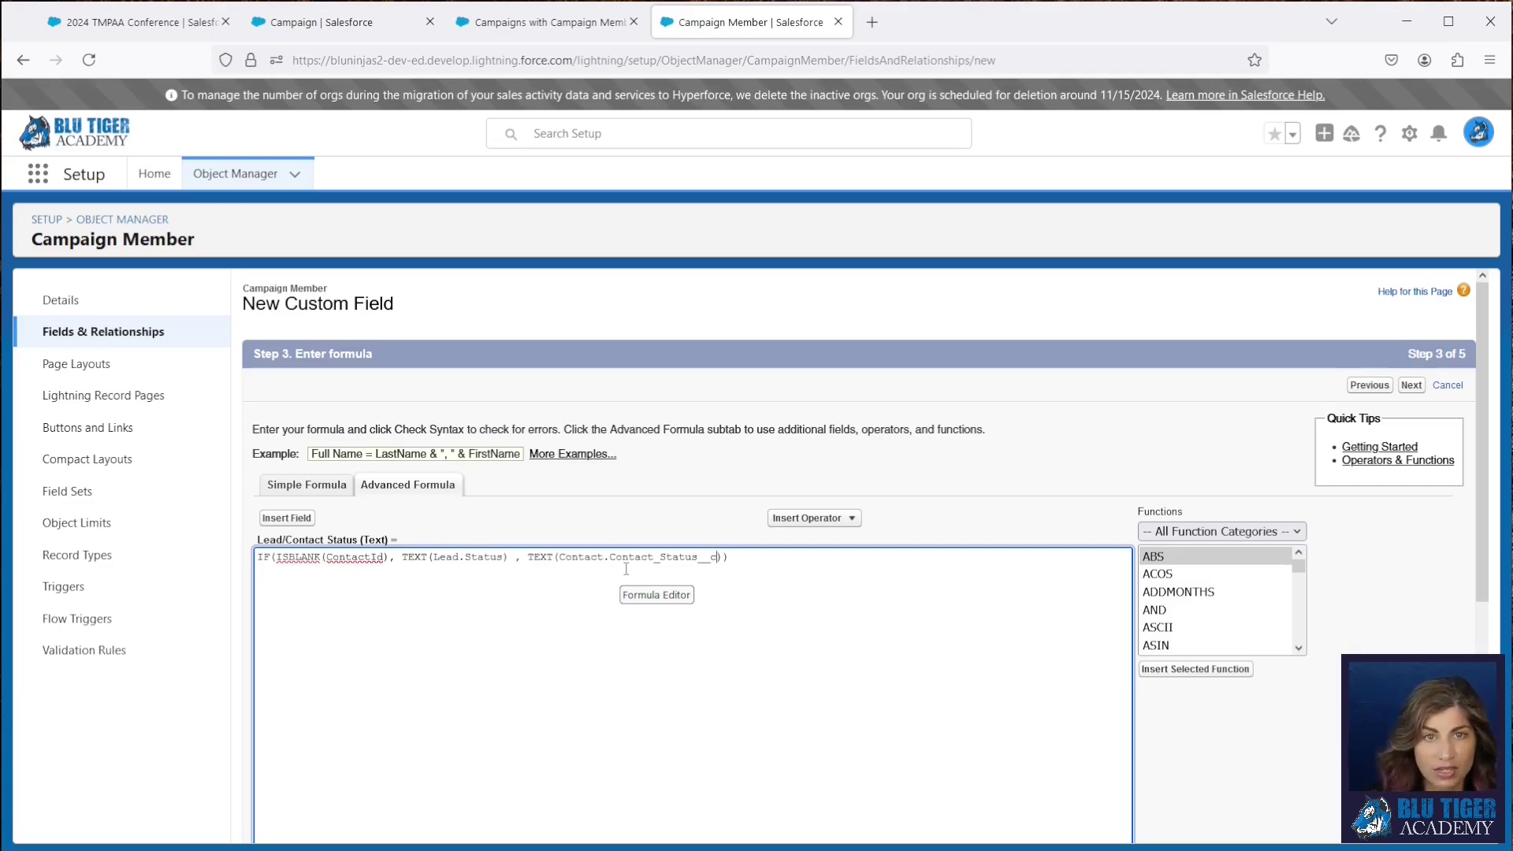
Step: Add help text saying the field shows the Campaign Member's Lead or Contact Status, treat blank fields as blanks, and finish creating the field
{"action": "scroll", "coordinate": [626, 568], "scroll_direction": "down", "scroll_amount": 4}
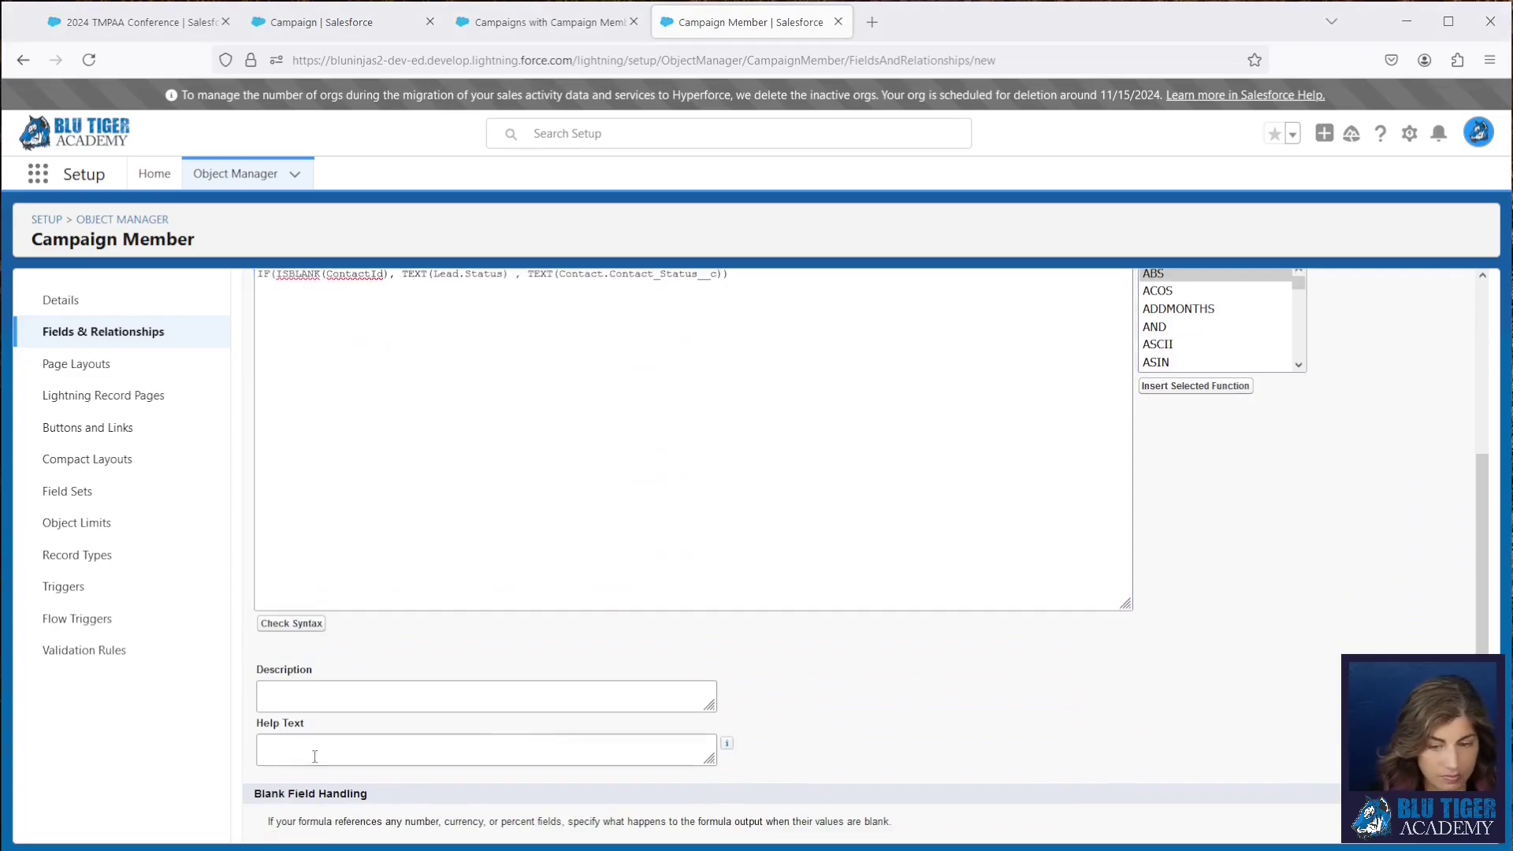
{"action": "left_click", "coordinate": [420, 753]}
{"action": "type", "text": "This field is used to show the Campaign Member's Lead or Contact Status from the Campaign Member related list on the Campaign page layout."}
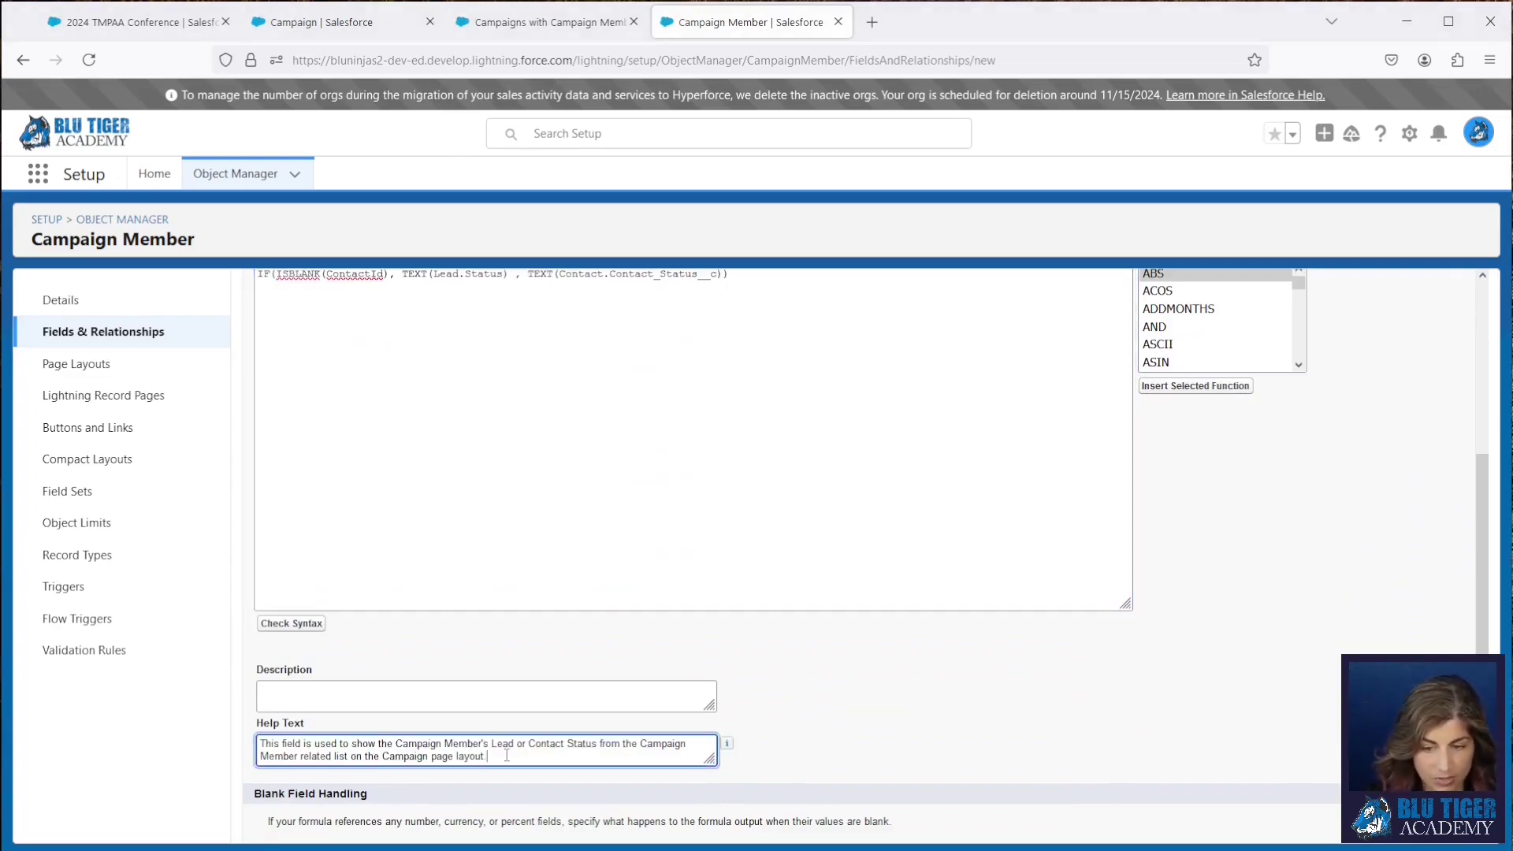
{"action": "scroll", "coordinate": [876, 703], "scroll_direction": "down", "scroll_amount": 2}
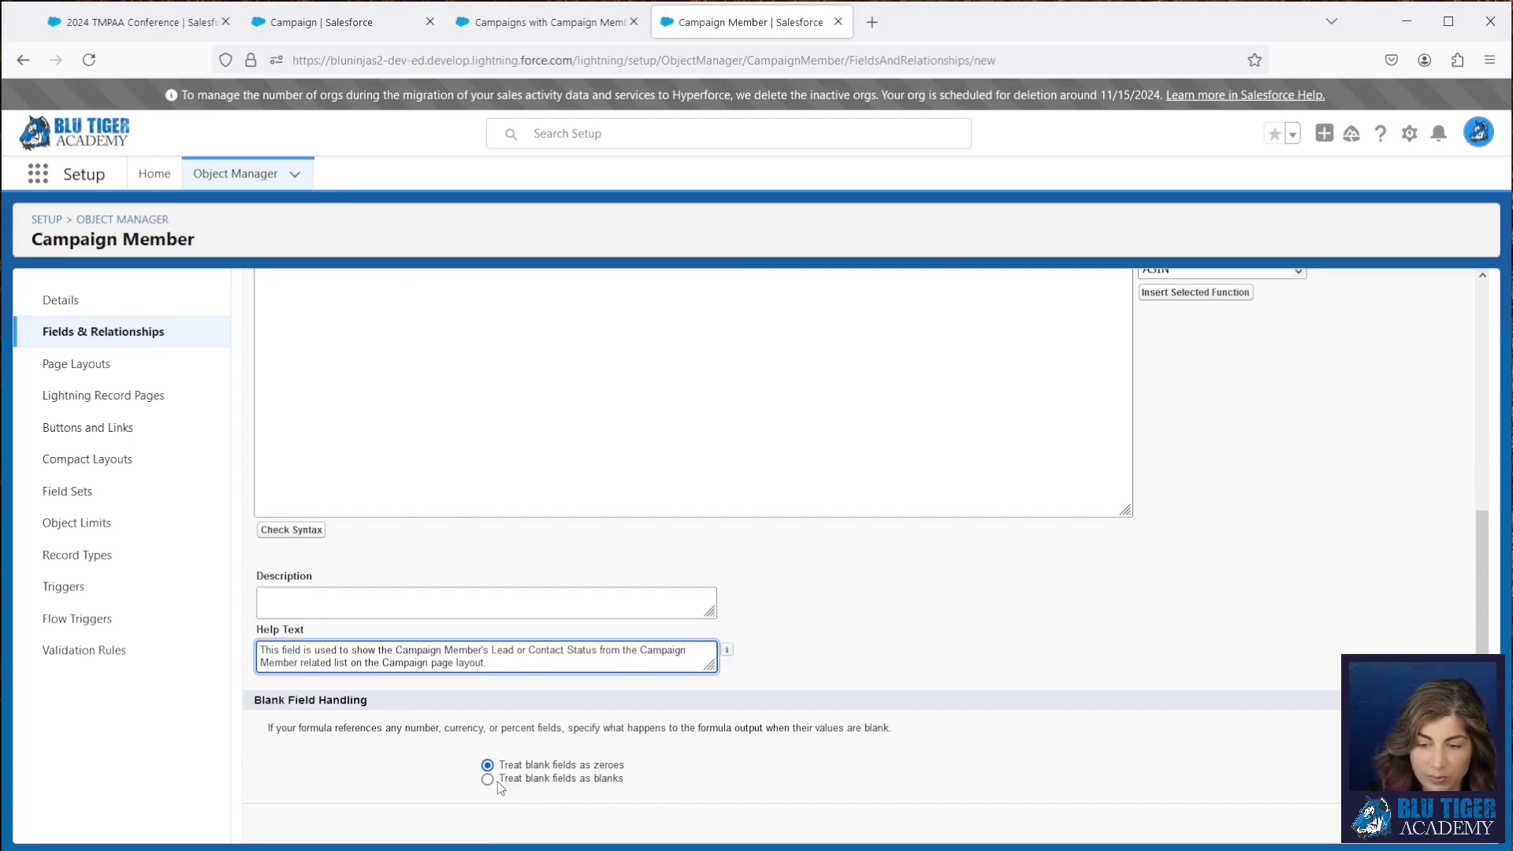
{"action": "left_click", "coordinate": [487, 780]}
{"action": "key", "text": "Return"}
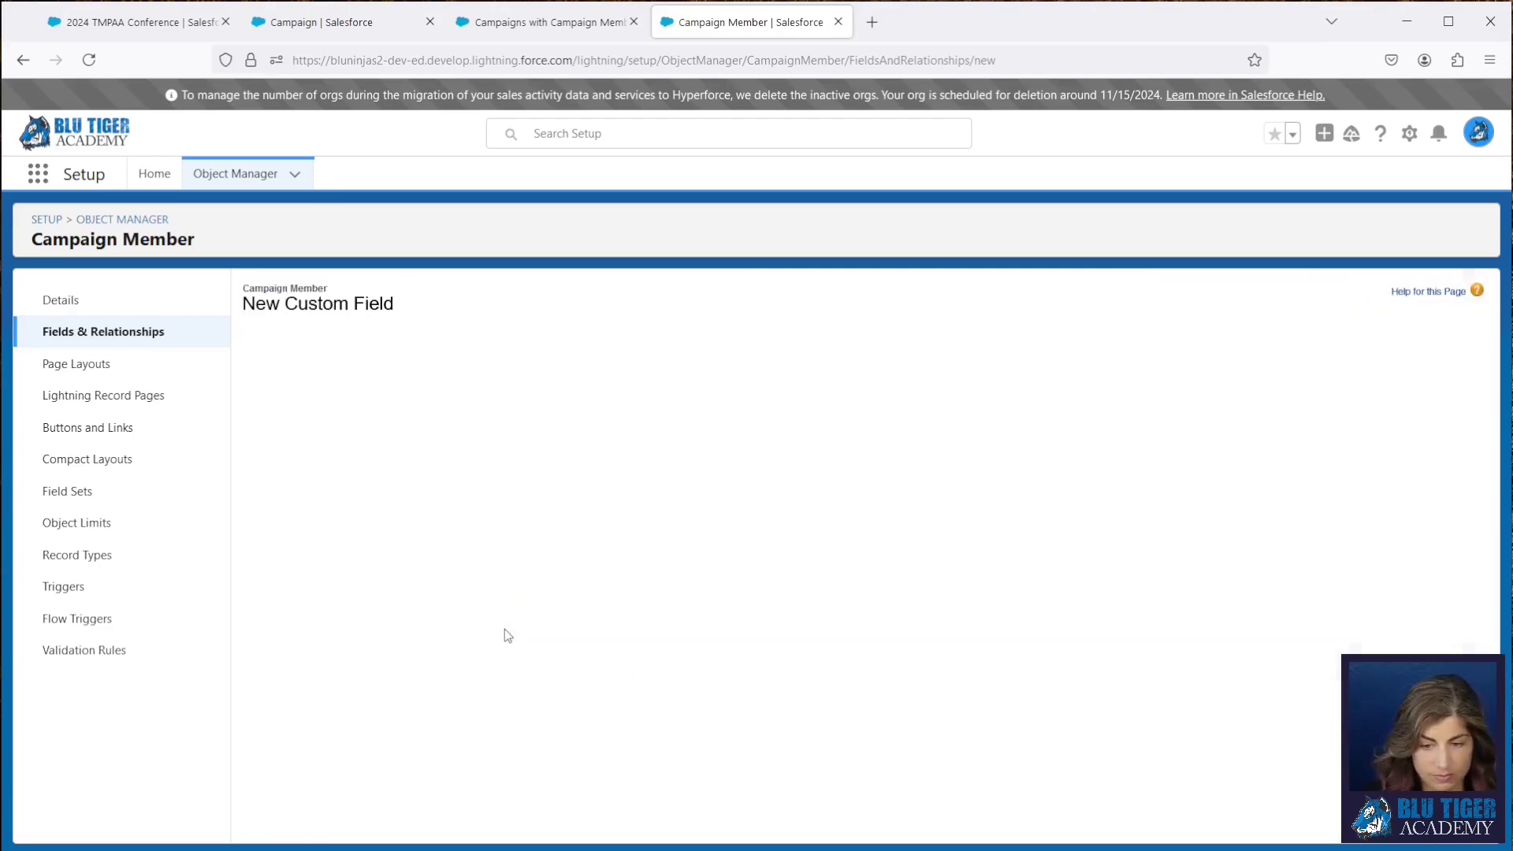
{"action": "left_click", "coordinate": [1413, 390]}
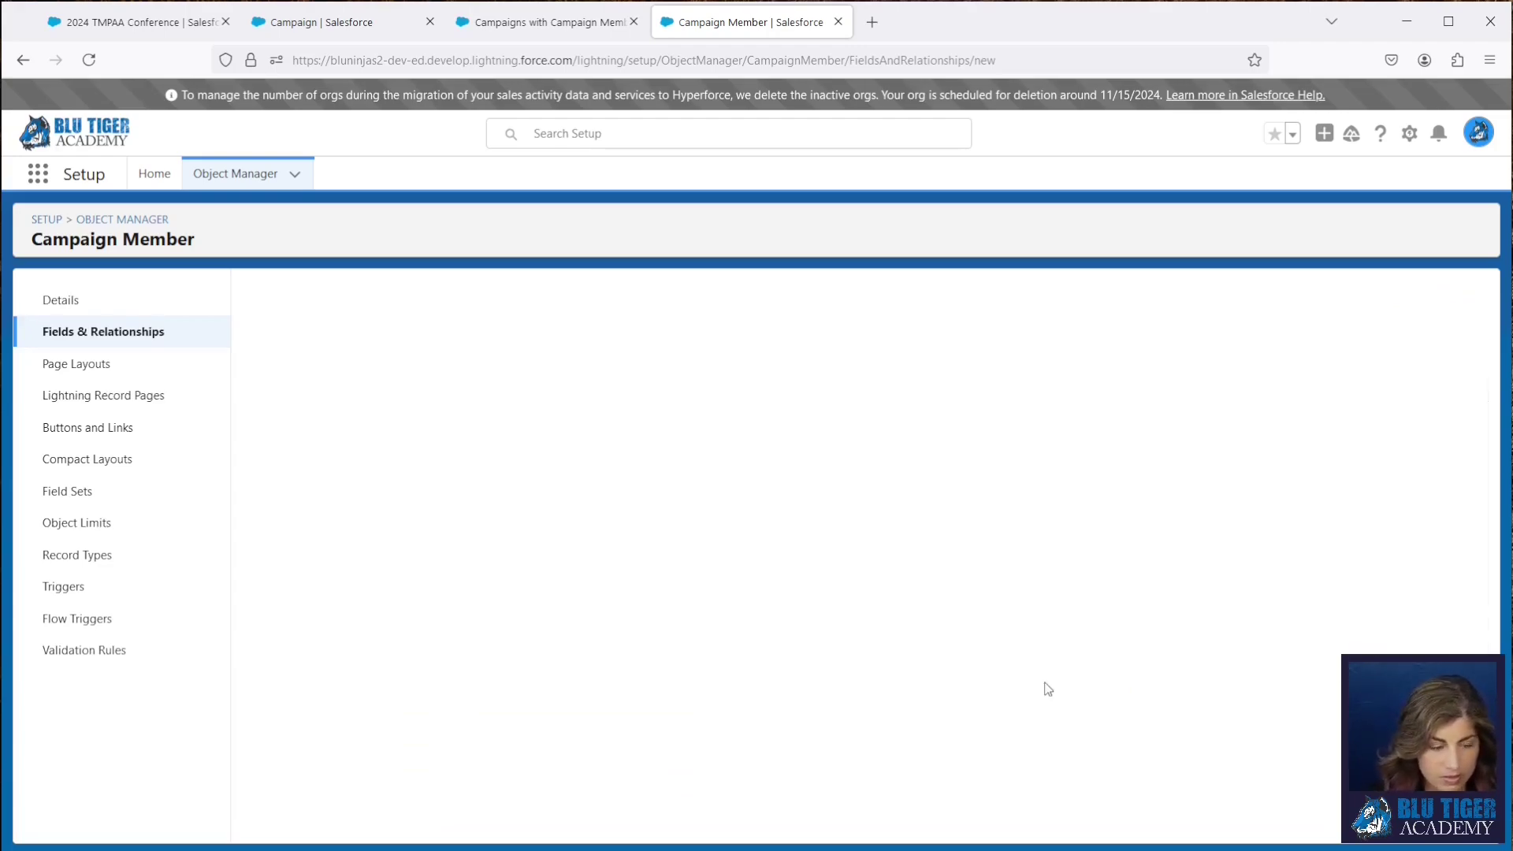
Step: Start another Formula field, label it Account Status and set its return type to Text
{"action": "left_click", "coordinate": [309, 558]}
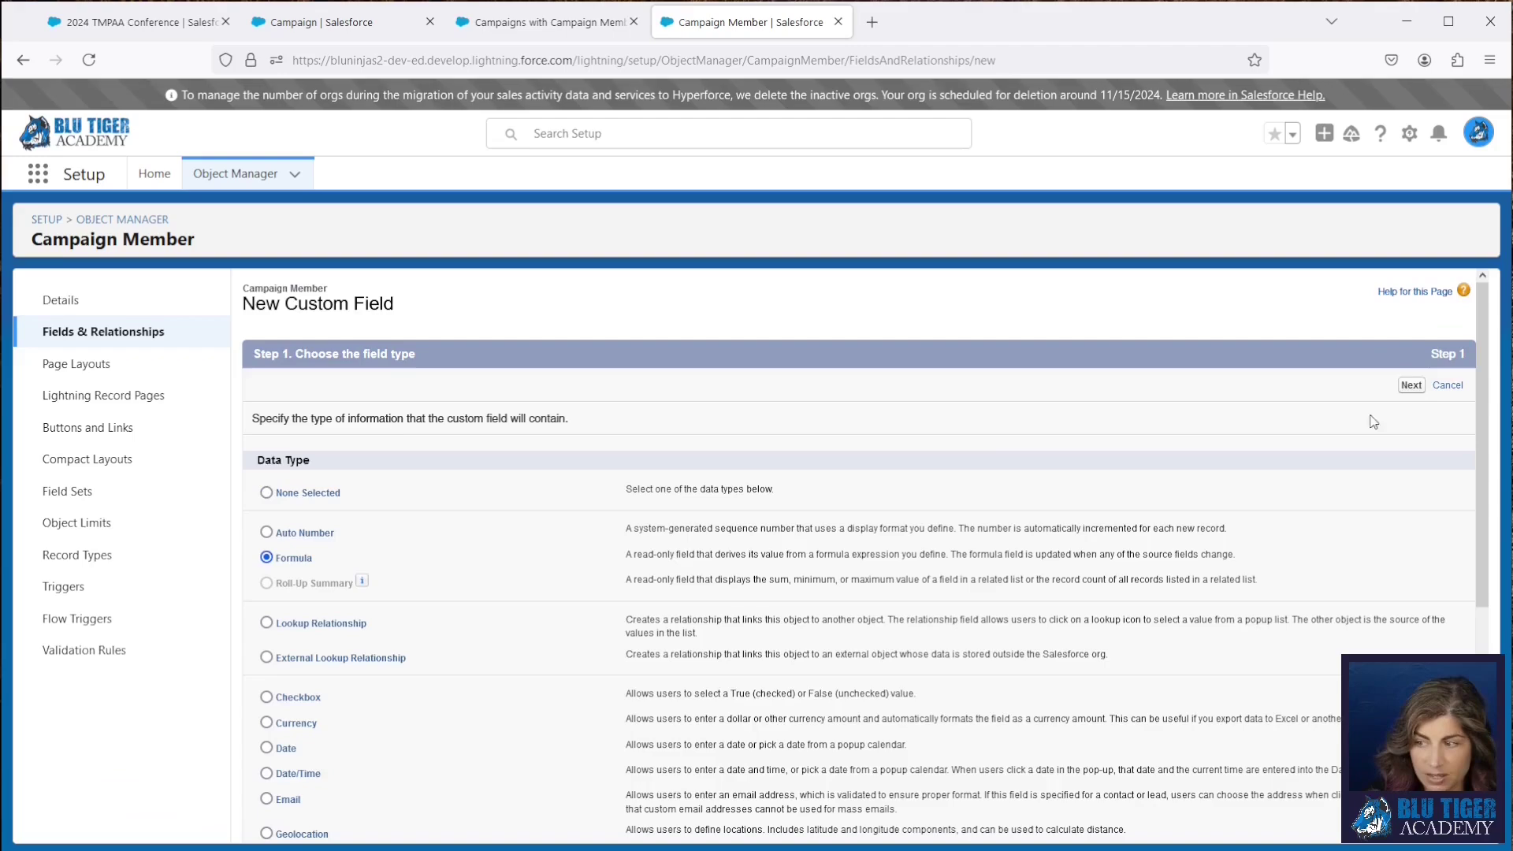
{"action": "type", "text": "Account Status"}
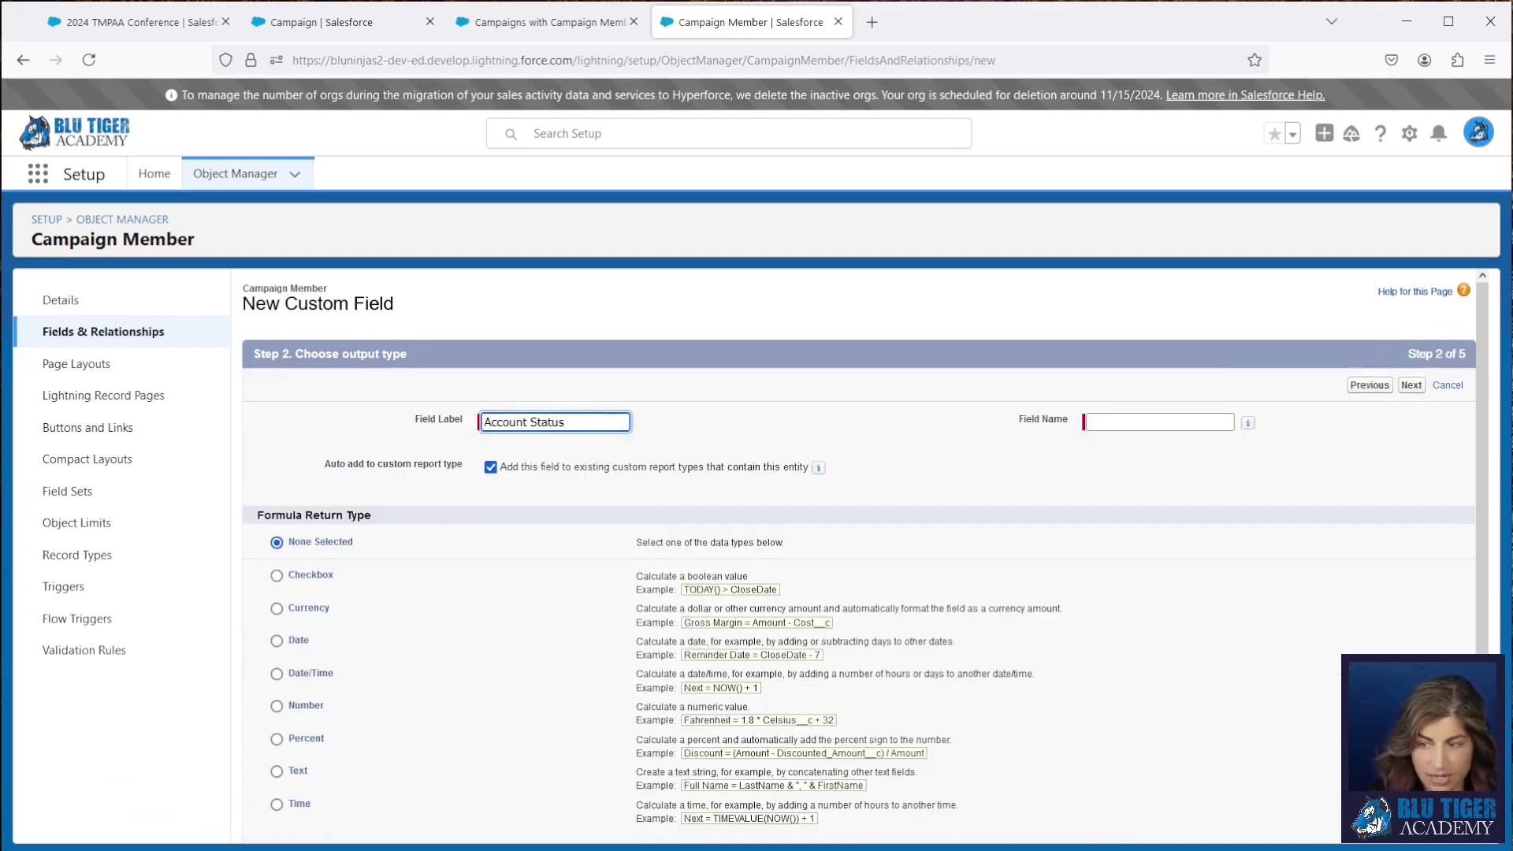
{"action": "key", "text": "Tab"}
{"action": "left_click", "coordinate": [278, 772]}
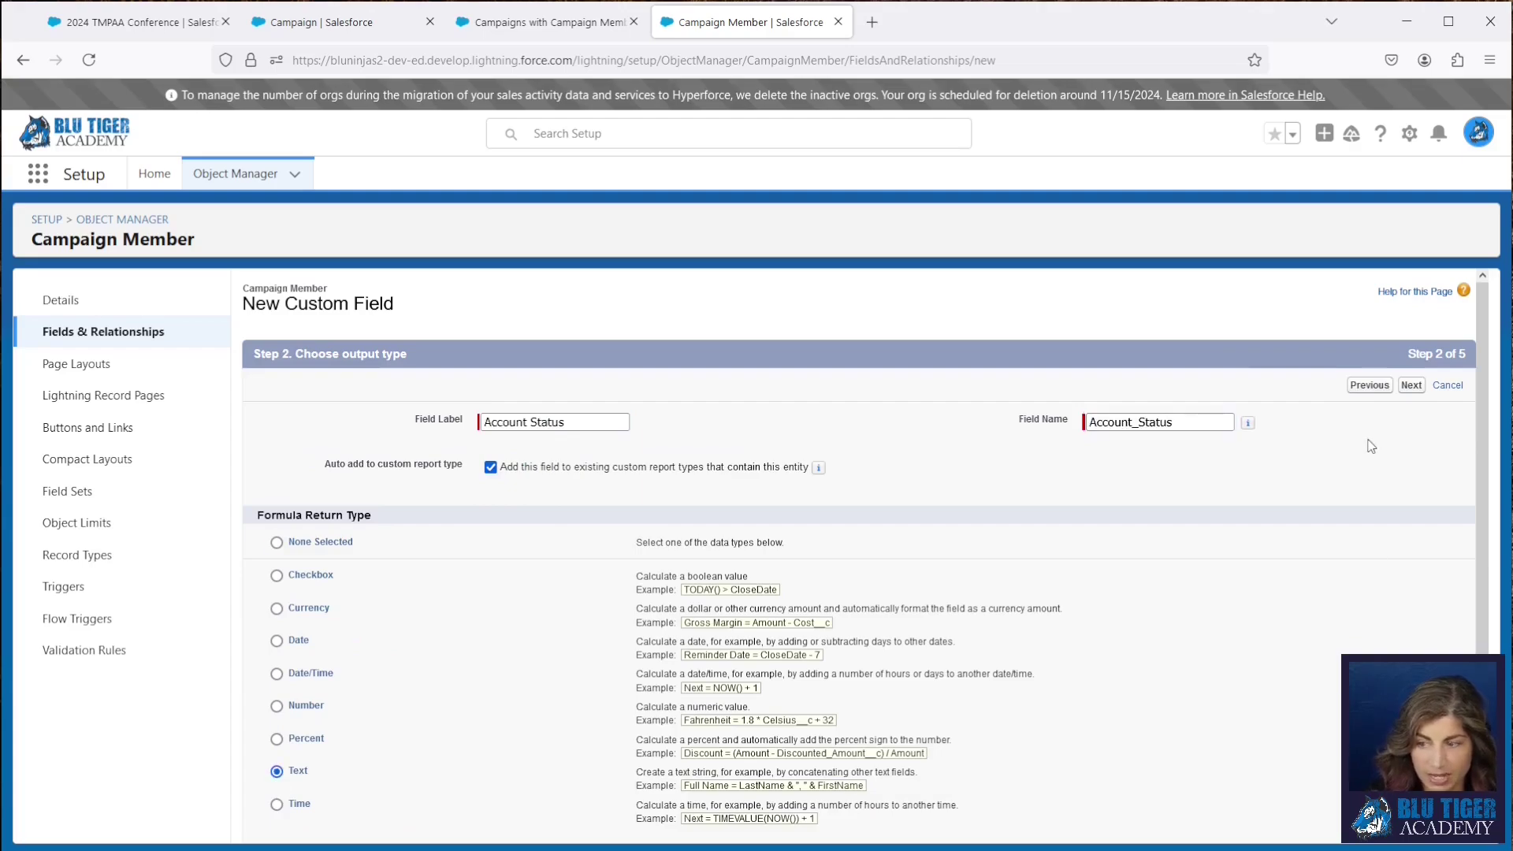
{"action": "left_click", "coordinate": [1411, 385]}
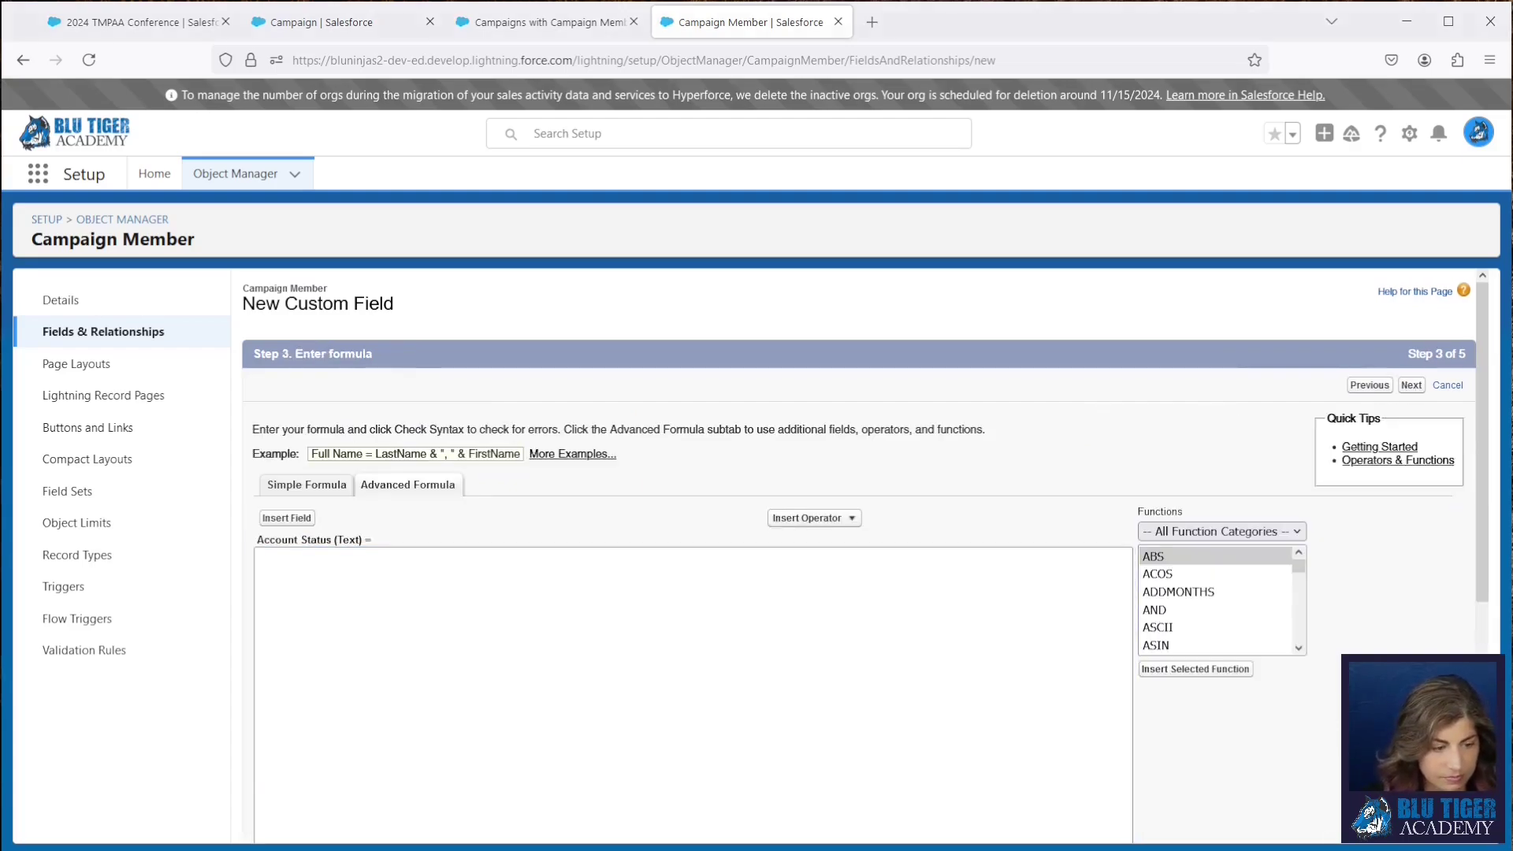
Step: Enter the formula IF(ISBLANK(ContactId), null , TEXT(Contact.Account.Status__c)) and review its ContactId check and account status reference
{"action": "type", "text": "IF(ISBLANK(ContactId), null , TEXT(Contact.Account.Status__c))"}
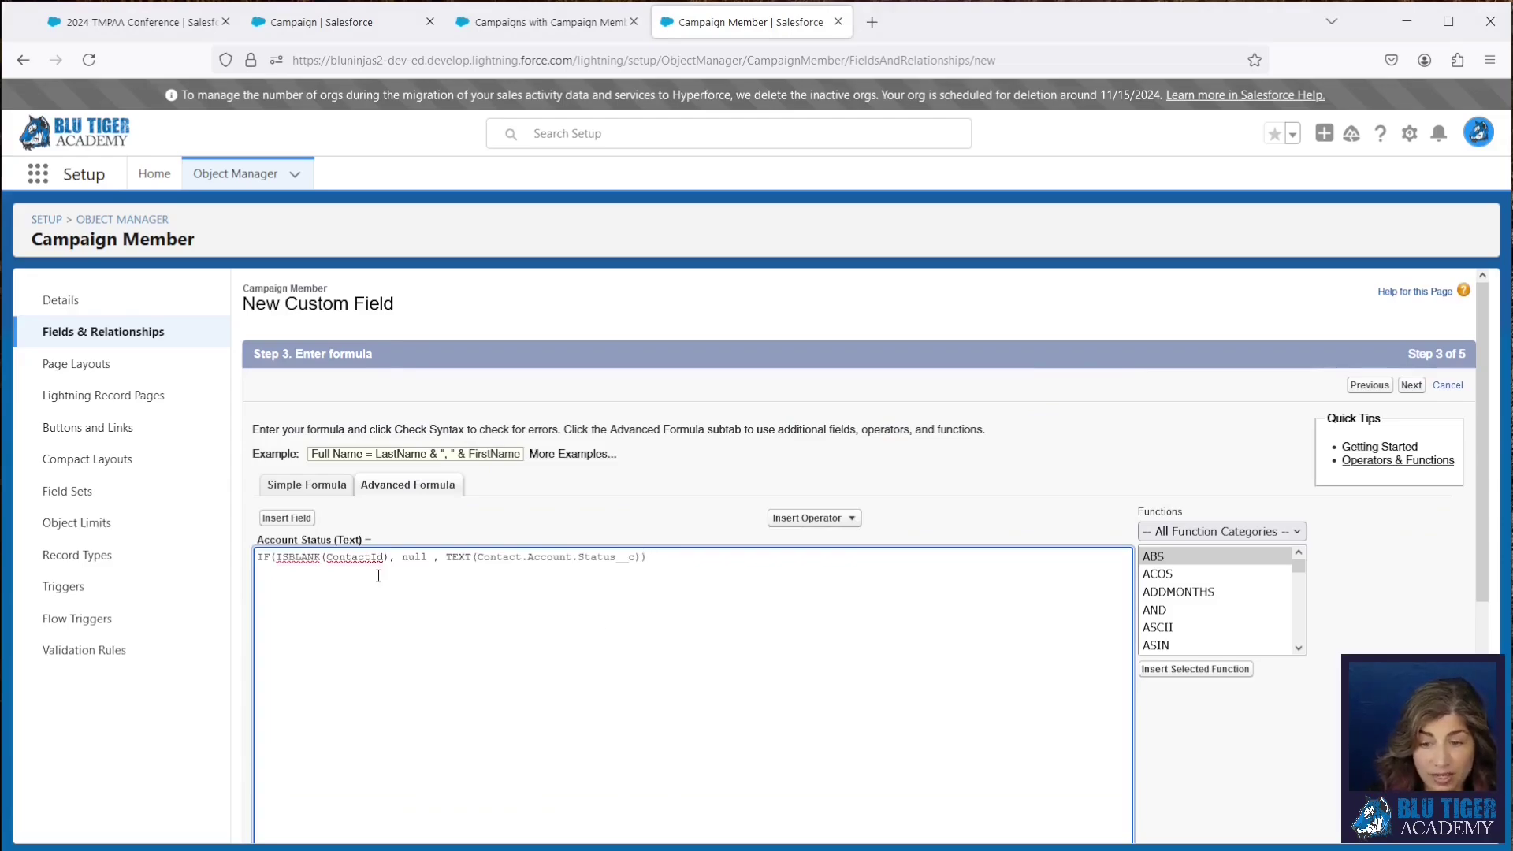
{"action": "left_click_drag", "start_coordinate": [385, 558], "coordinate": [286, 566]}
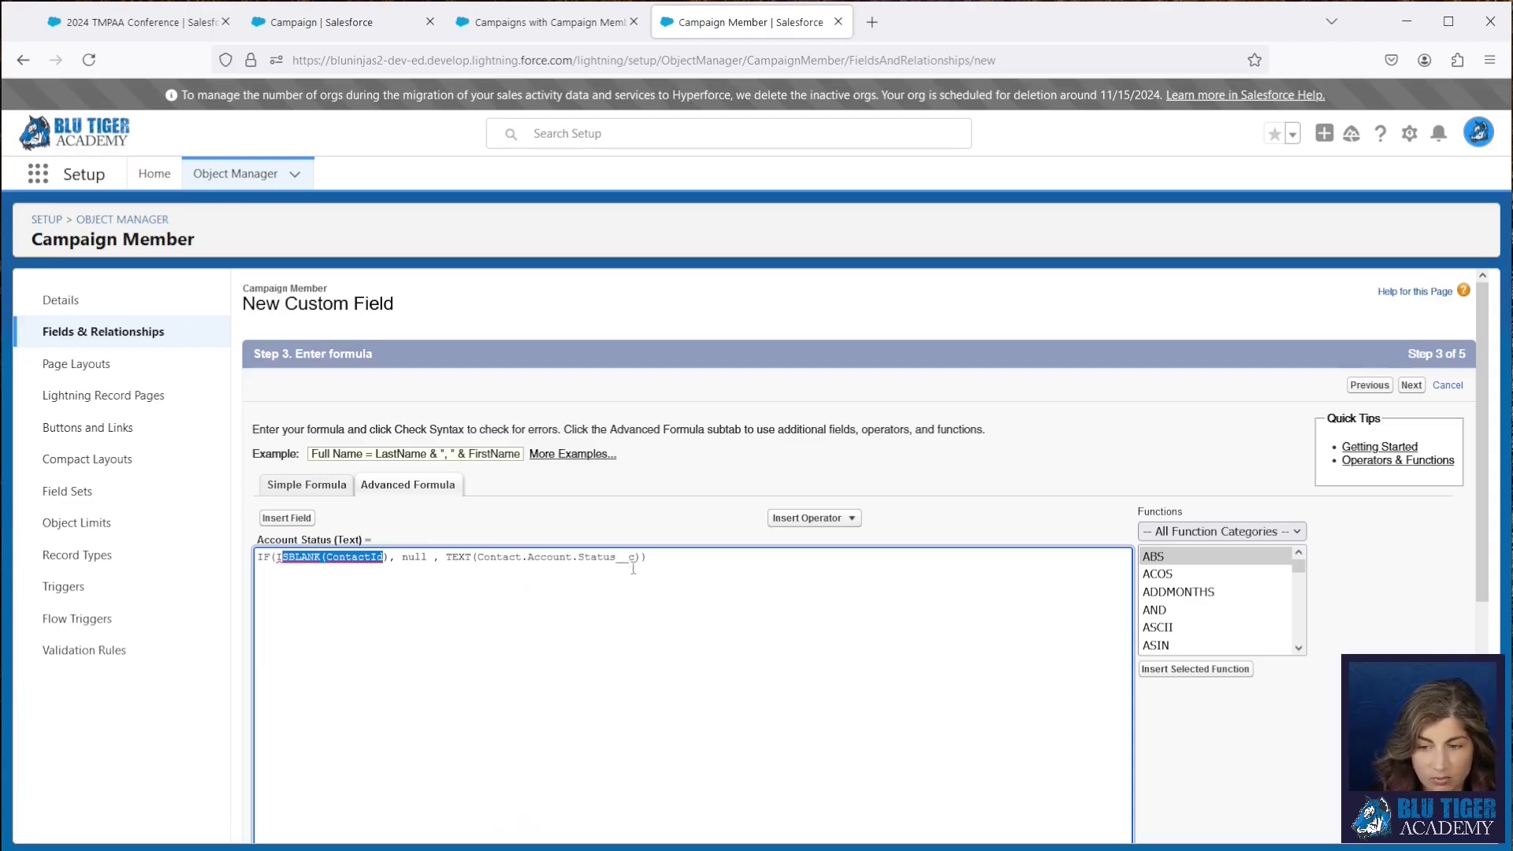
{"action": "left_click_drag", "start_coordinate": [636, 561], "coordinate": [579, 566]}
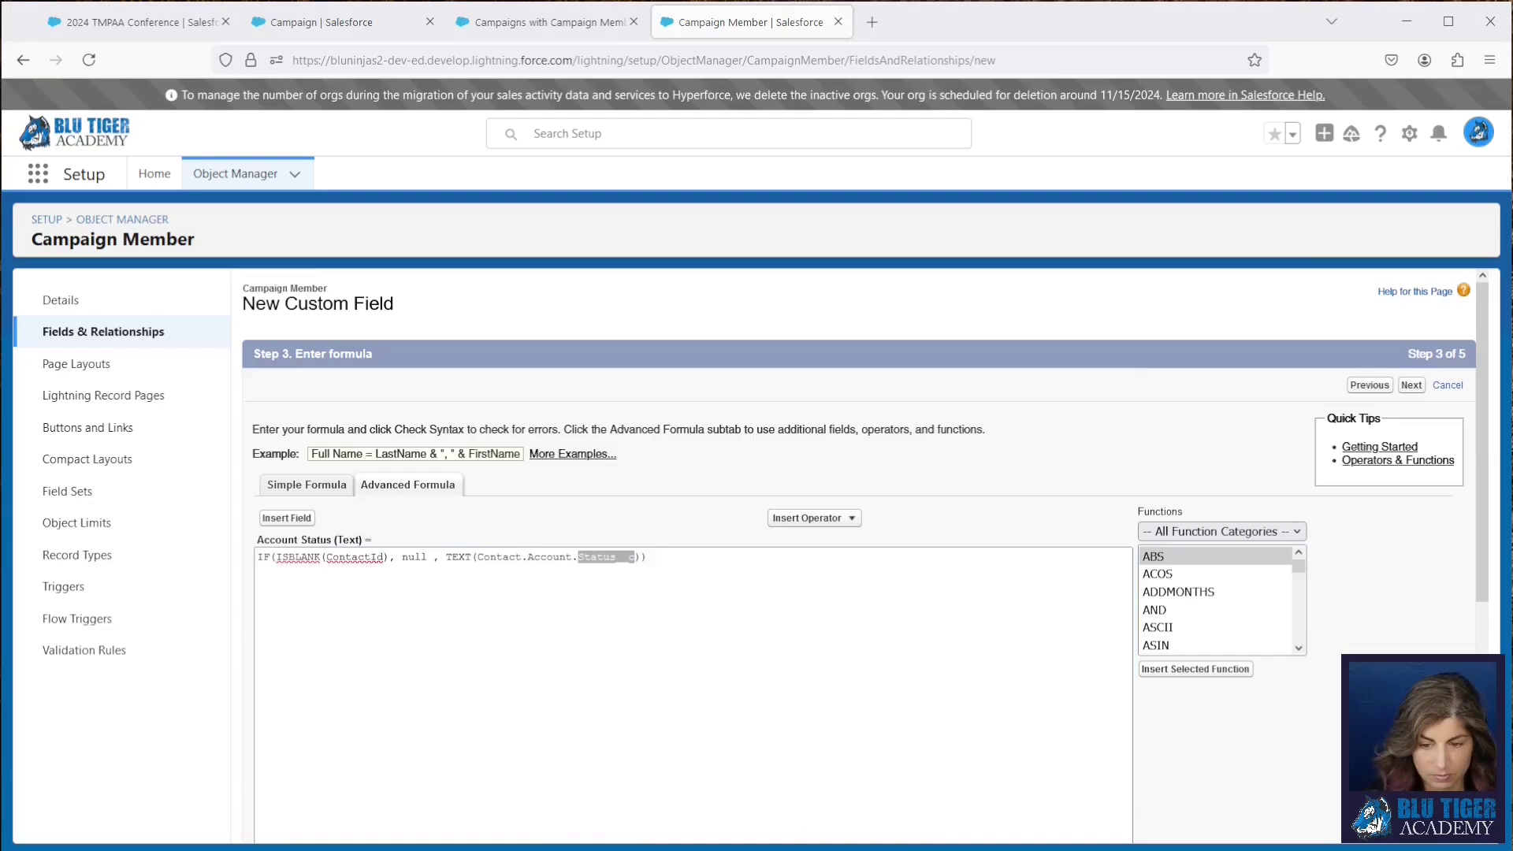
Step: Add help text saying the field shows the Contact's related Account Status in the Campaign Member related list, and save it with Campaign Member Page Layout included
{"action": "scroll", "coordinate": [502, 665], "scroll_direction": "down", "scroll_amount": 3}
{"action": "left_click", "coordinate": [327, 754]}
{"action": "type", "text": "This field is used to show the Campaign Member's Contact's Related Account Status from the Campaign Member related list on the Campaign page layout."}
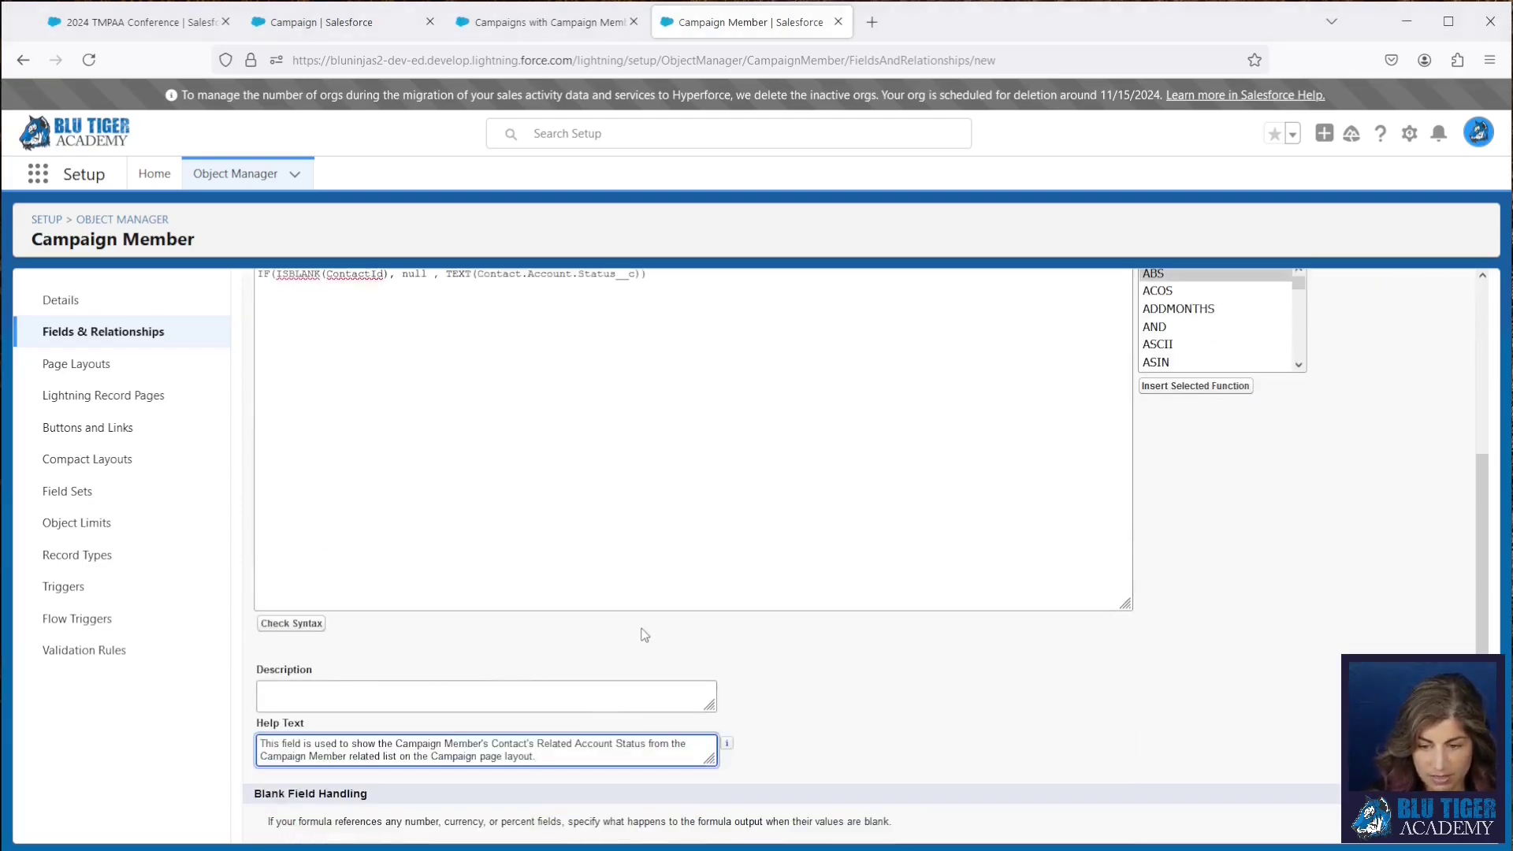
{"action": "scroll", "coordinate": [641, 631], "scroll_direction": "down", "scroll_amount": 1}
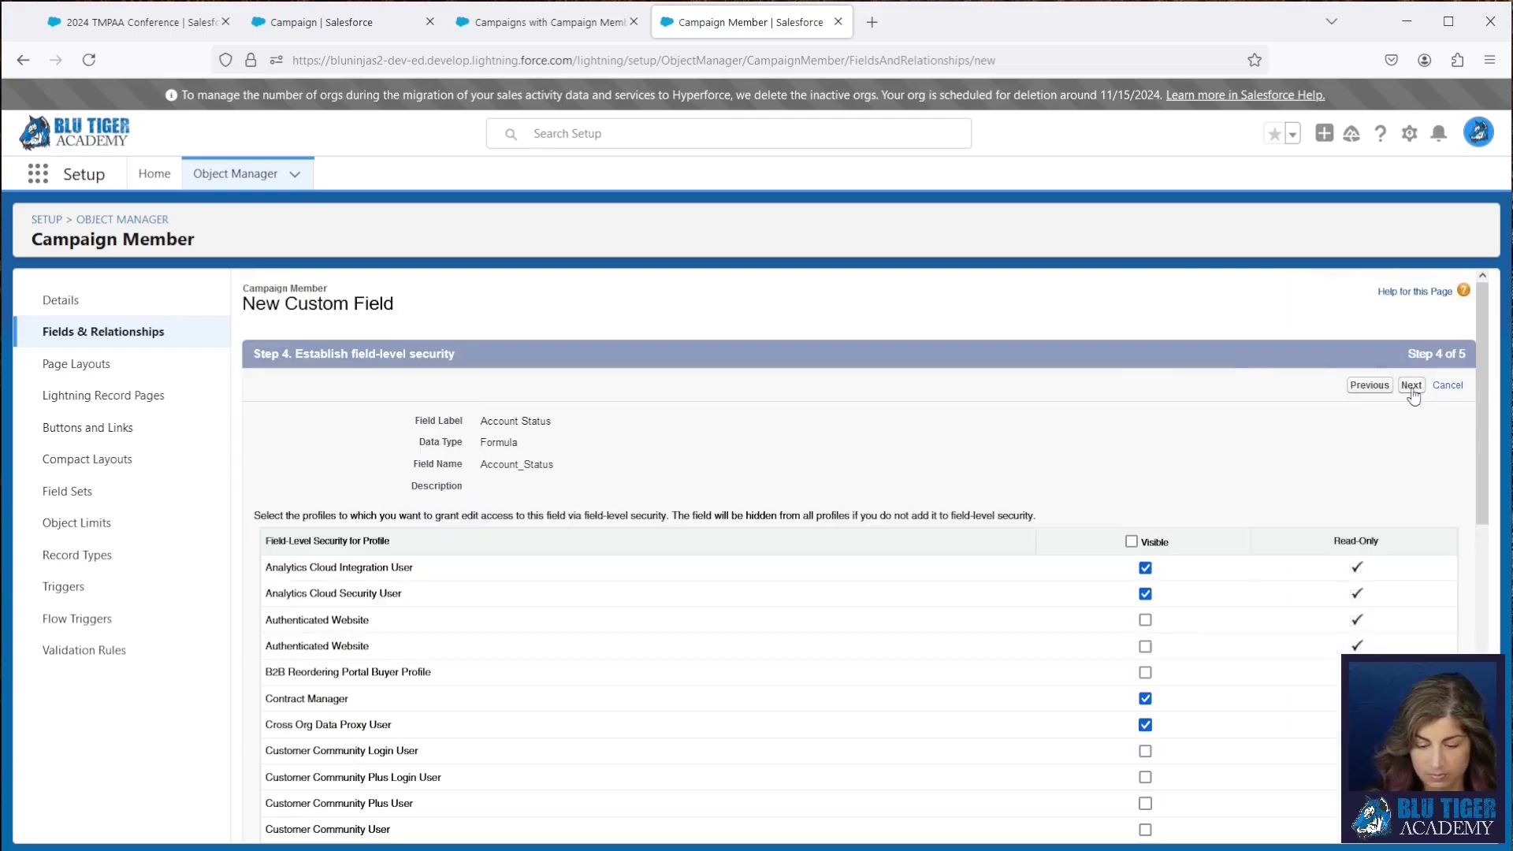
{"action": "left_click", "coordinate": [1411, 389]}
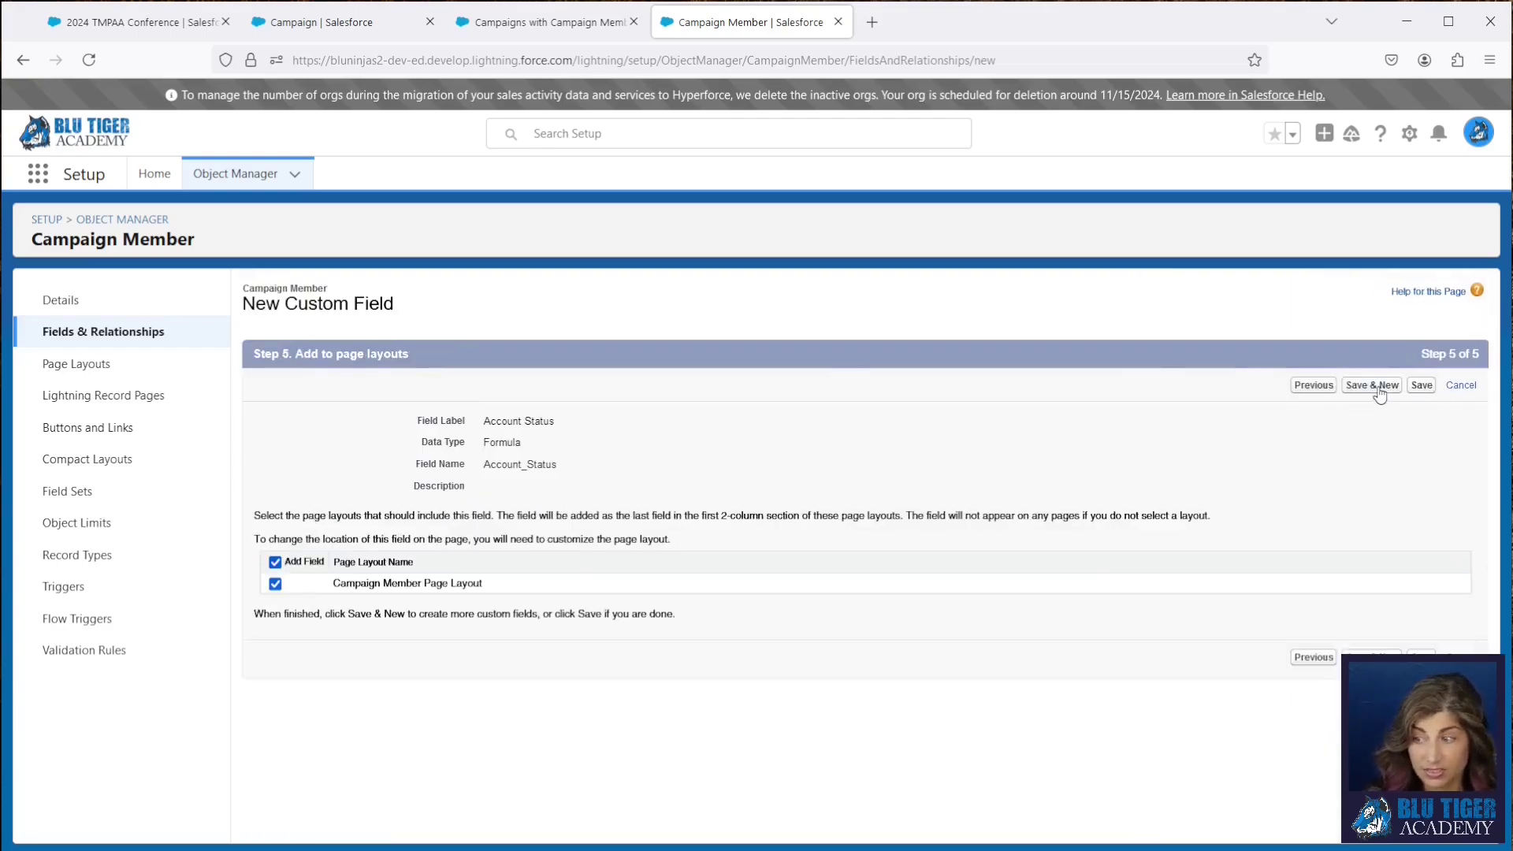
{"action": "left_click", "coordinate": [1379, 388]}
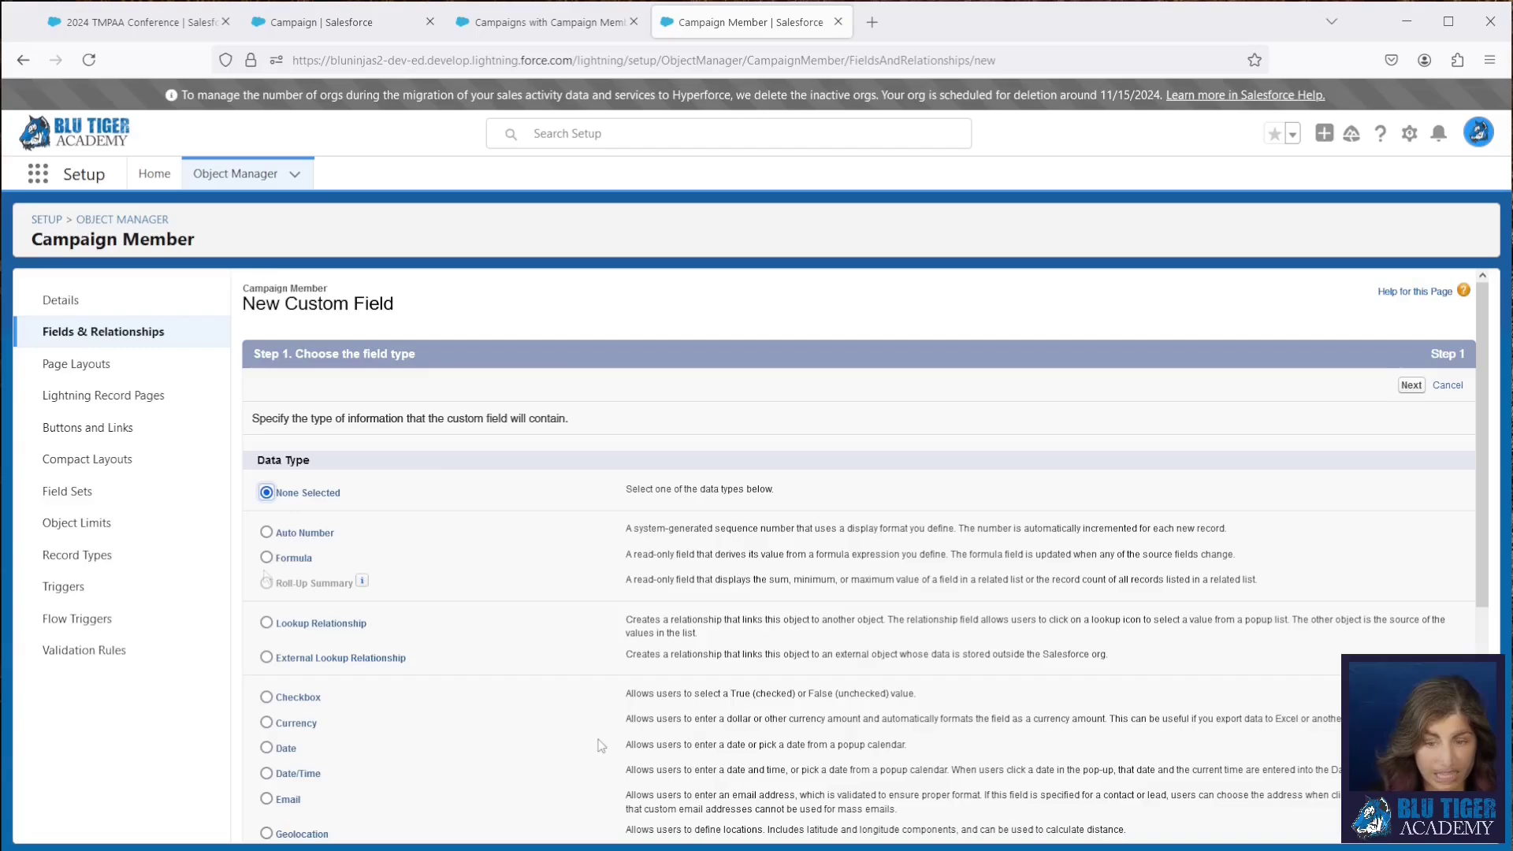
Step: Start another Formula field, label it Company Name and set its return type to Text
{"action": "left_click", "coordinate": [266, 557]}
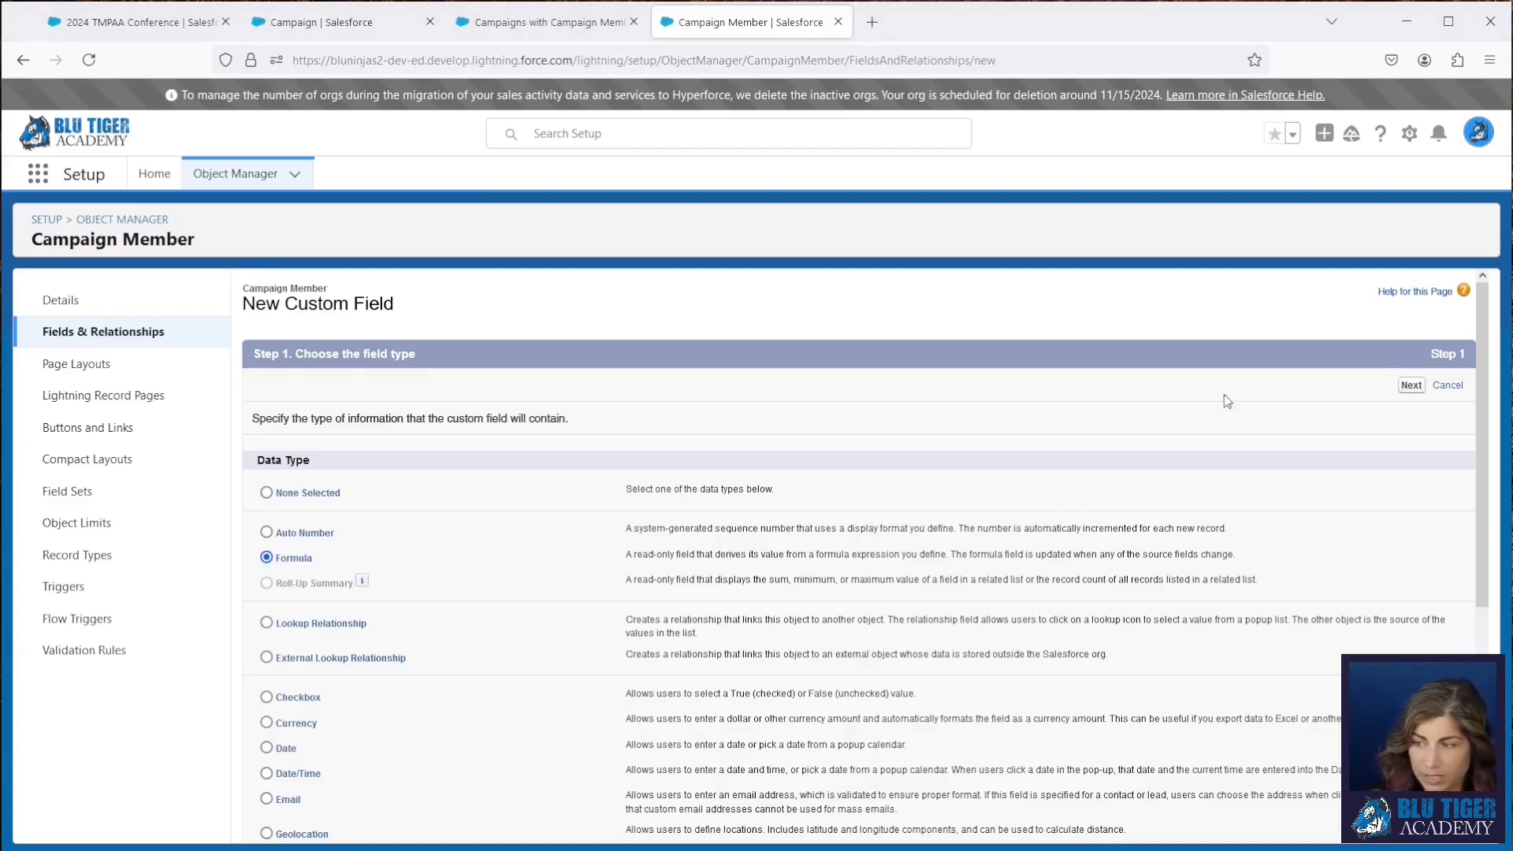
{"action": "left_click", "coordinate": [1410, 385]}
{"action": "type", "text": "Company Name"}
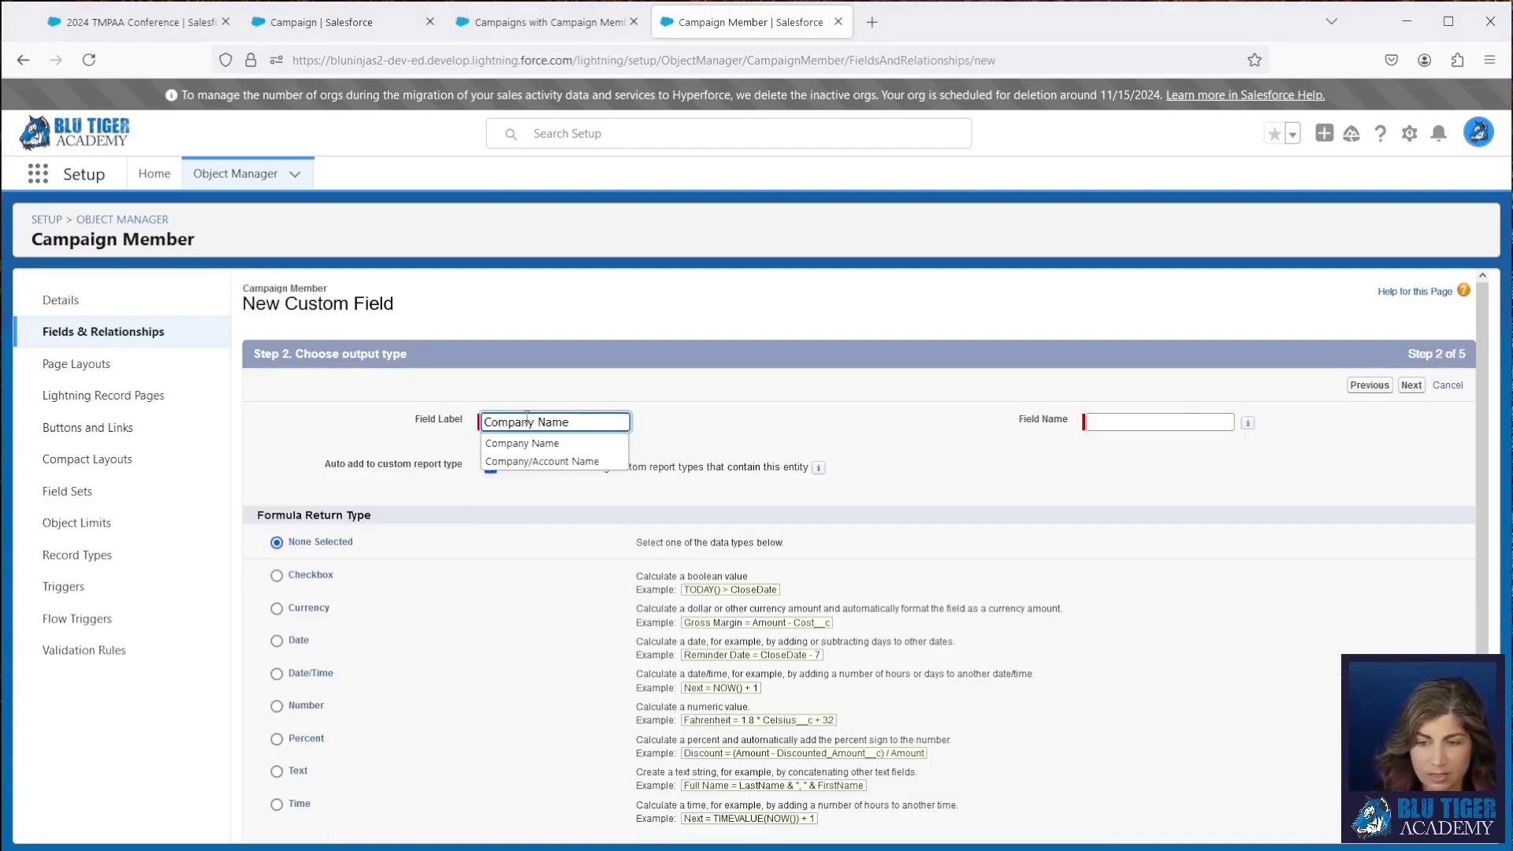
{"action": "left_click", "coordinate": [521, 608]}
{"action": "left_click", "coordinate": [277, 772]}
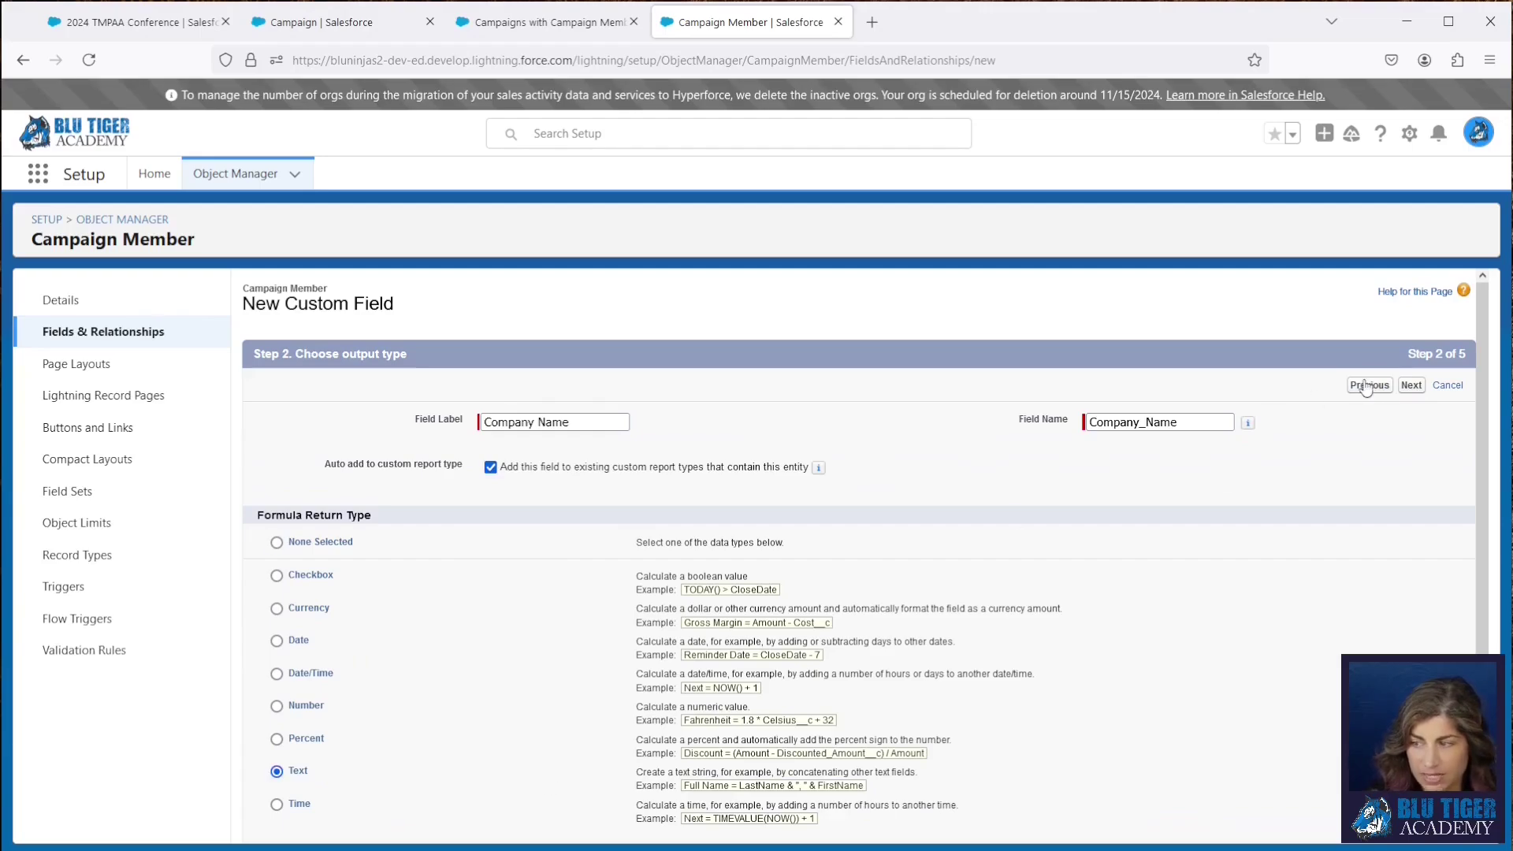
{"action": "left_click", "coordinate": [1410, 386]}
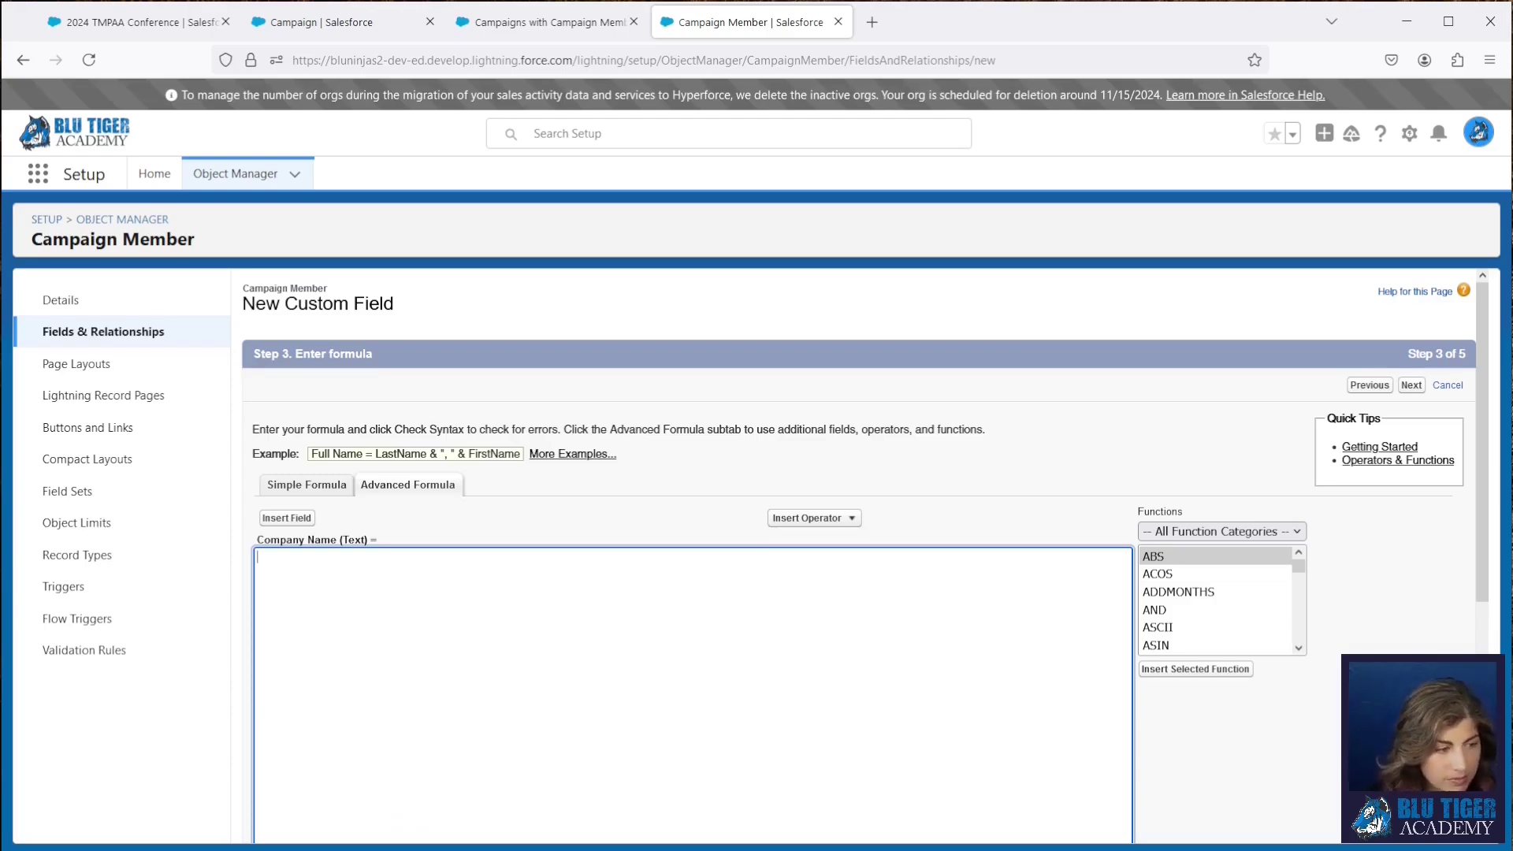
Step: Insert the Campaign Member's Company (Account) field as the formula, so that it reads CompanyOrAccount
{"action": "left_click", "coordinate": [286, 517]}
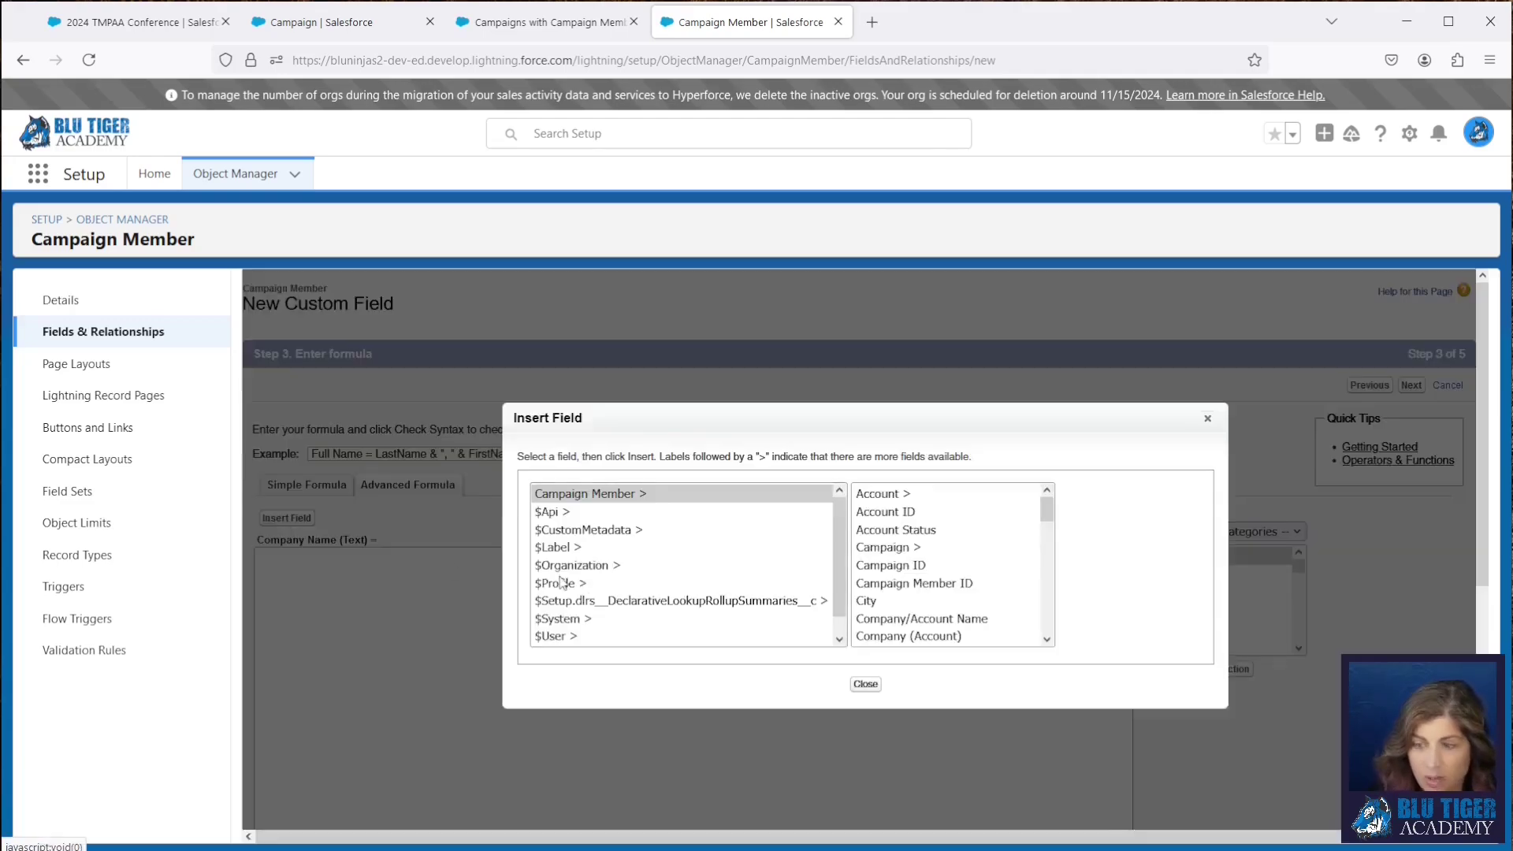
{"action": "scroll", "coordinate": [951, 554], "scroll_direction": "down", "scroll_amount": 2}
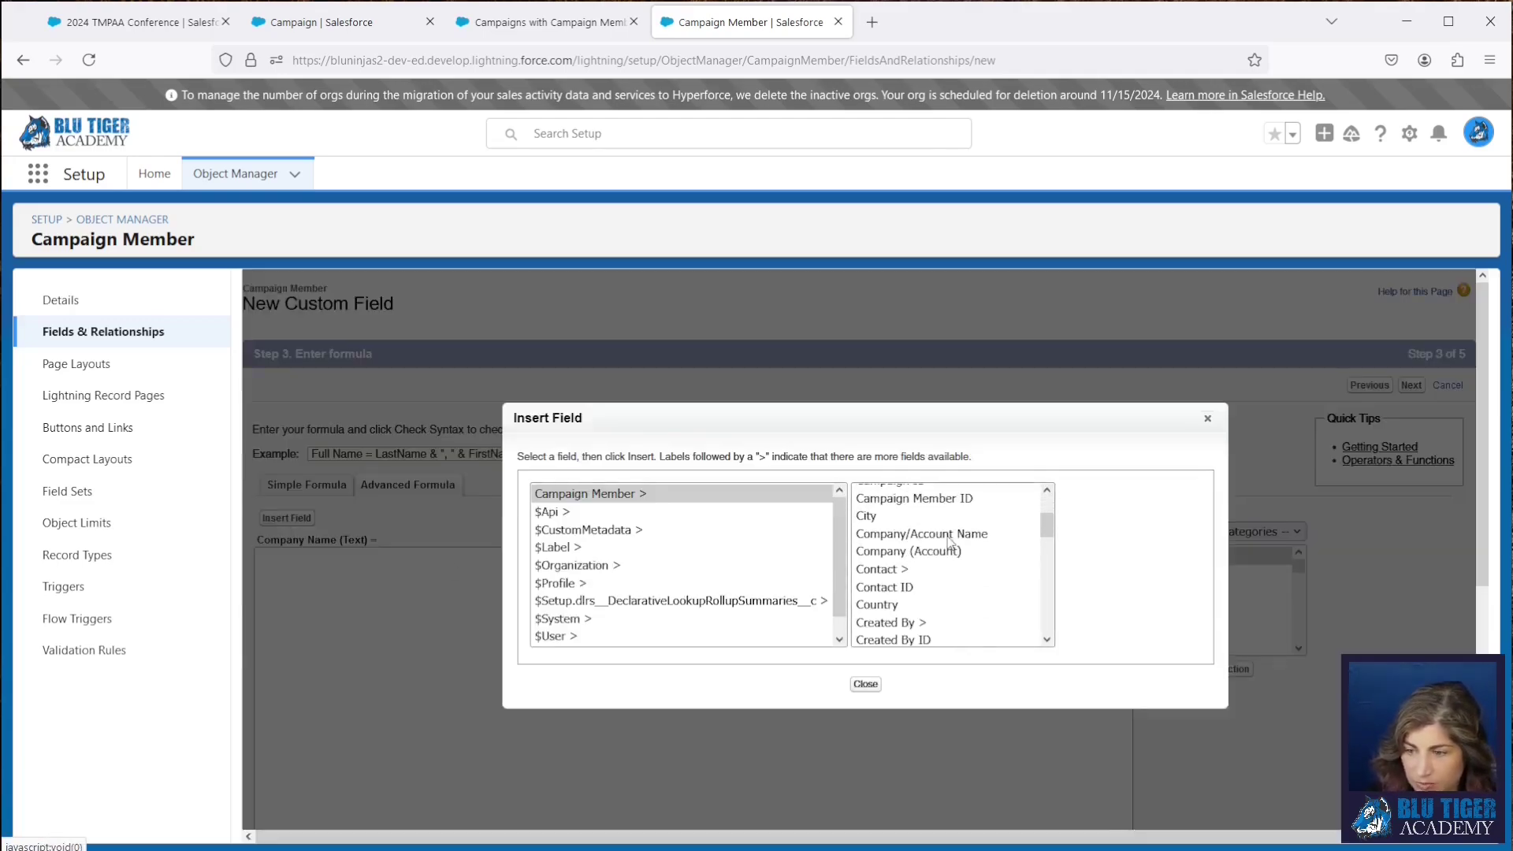
{"action": "left_click", "coordinate": [949, 536]}
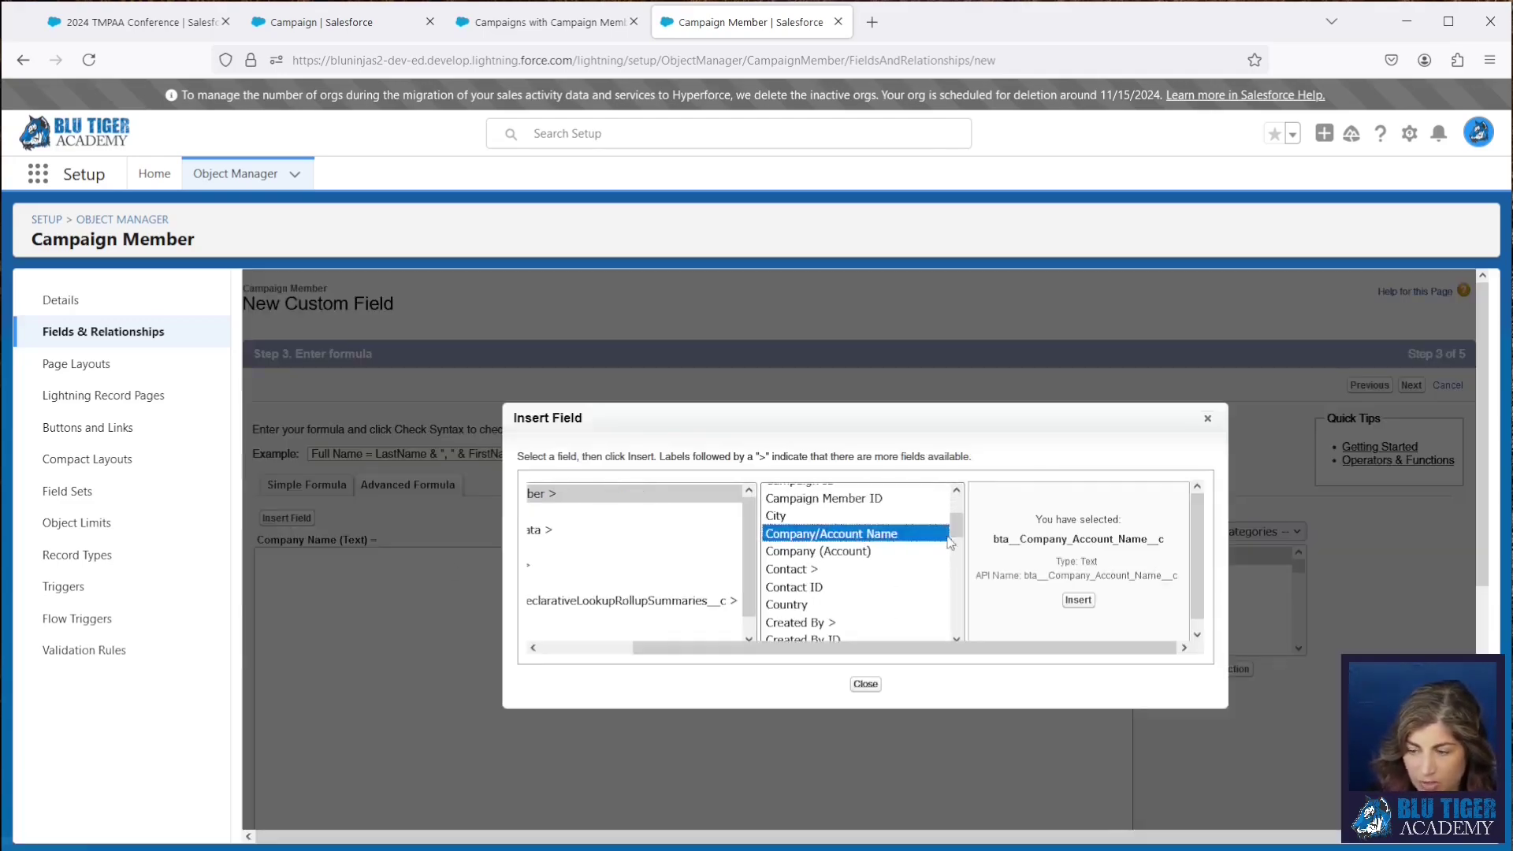
{"action": "left_click", "coordinate": [863, 551]}
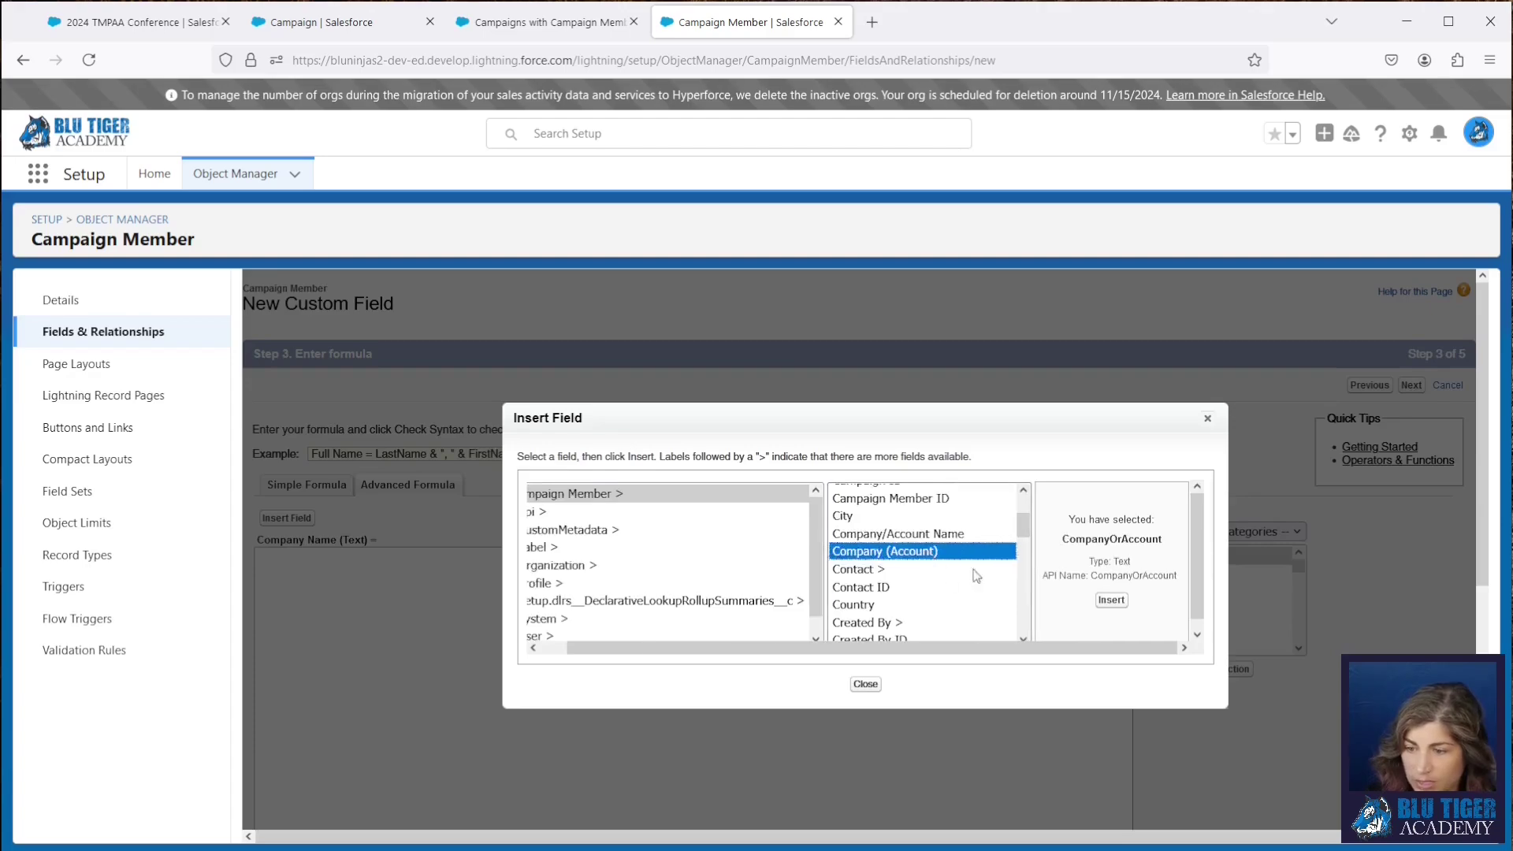
{"action": "left_click", "coordinate": [1115, 606]}
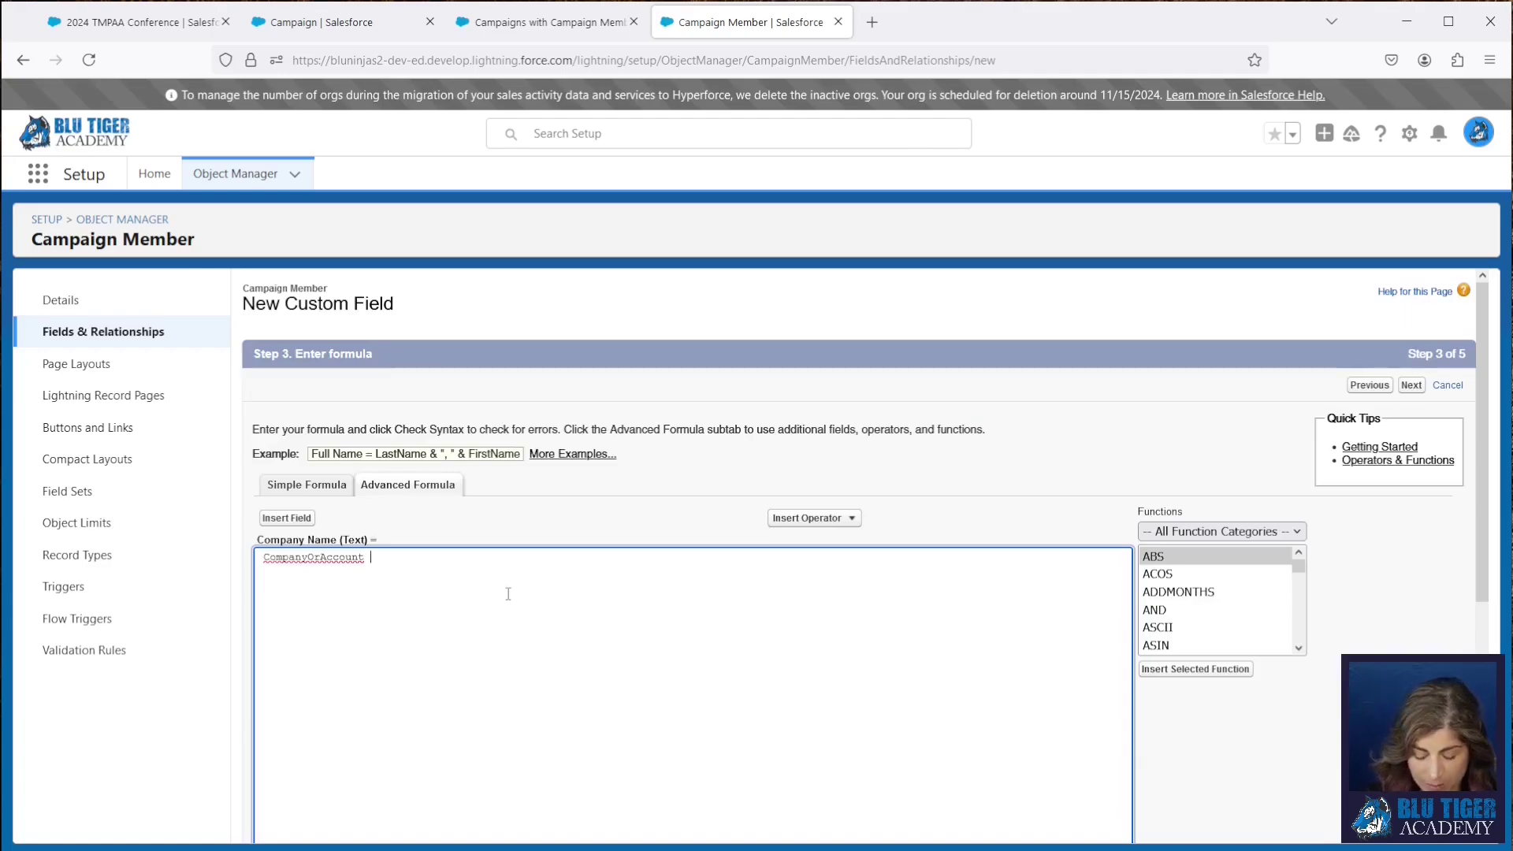
{"action": "left_click", "coordinate": [307, 579]}
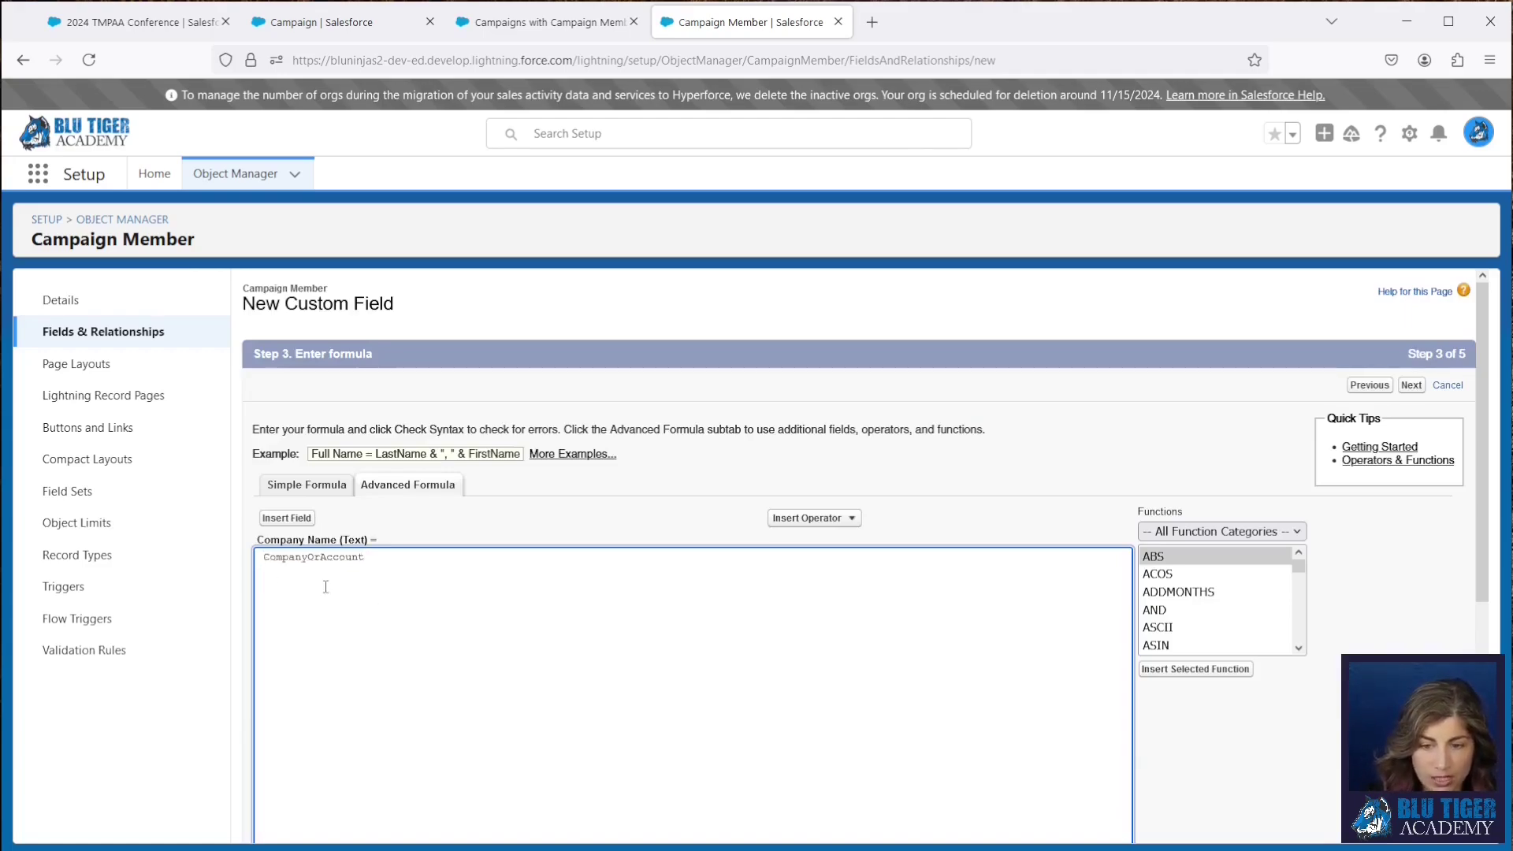
Step: Add help text saying the field shows the company name for Leads and Contacts in custom report types, and exclude it from the page layout
{"action": "scroll", "coordinate": [338, 591], "scroll_direction": "down", "scroll_amount": 3}
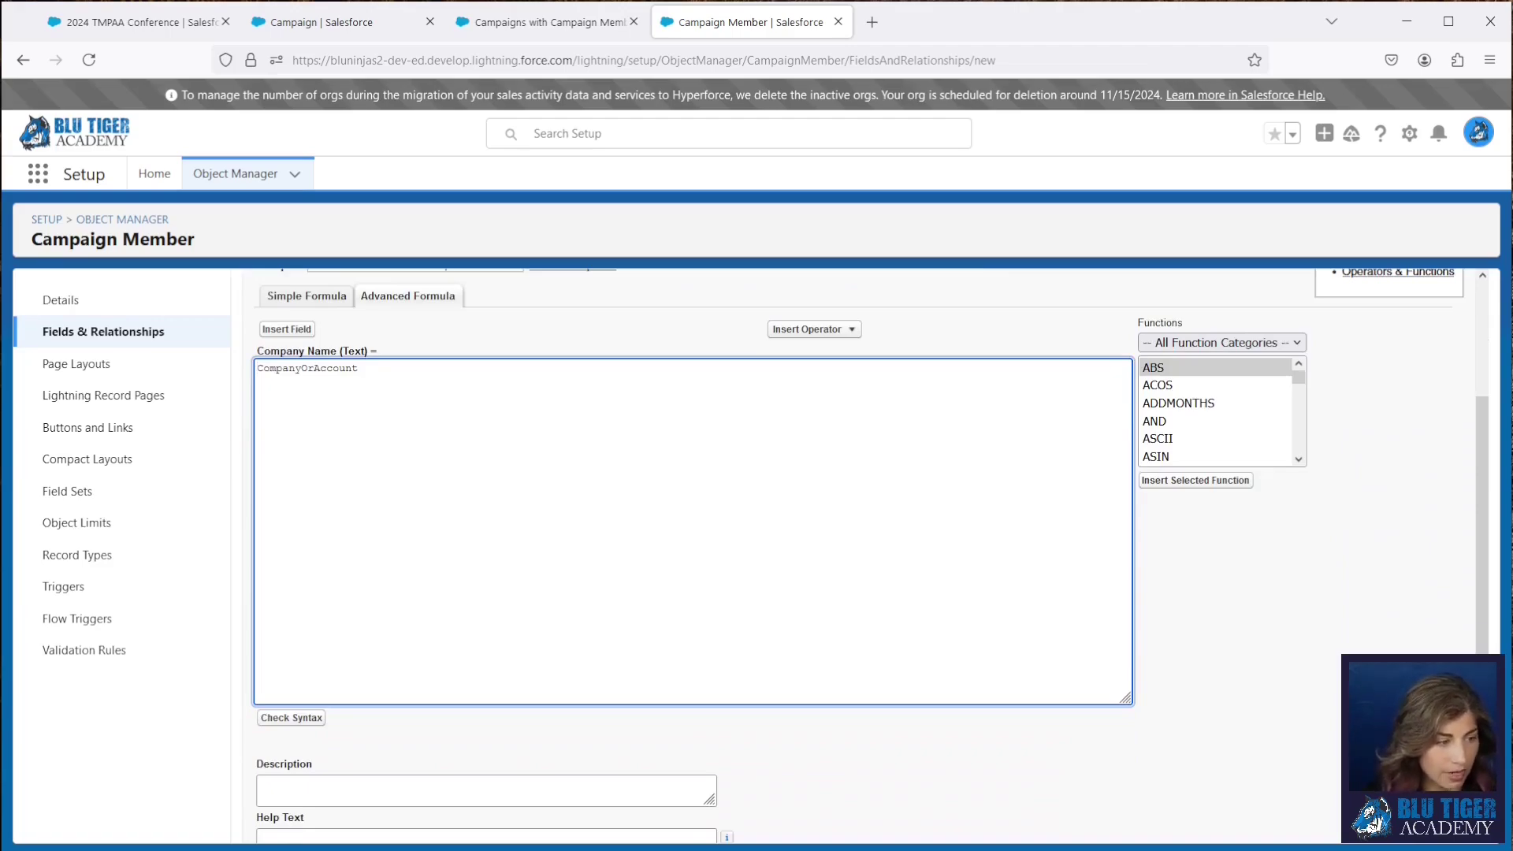
{"action": "key", "text": "Tab"}
{"action": "scroll", "coordinate": [457, 716], "scroll_direction": "down", "scroll_amount": 2}
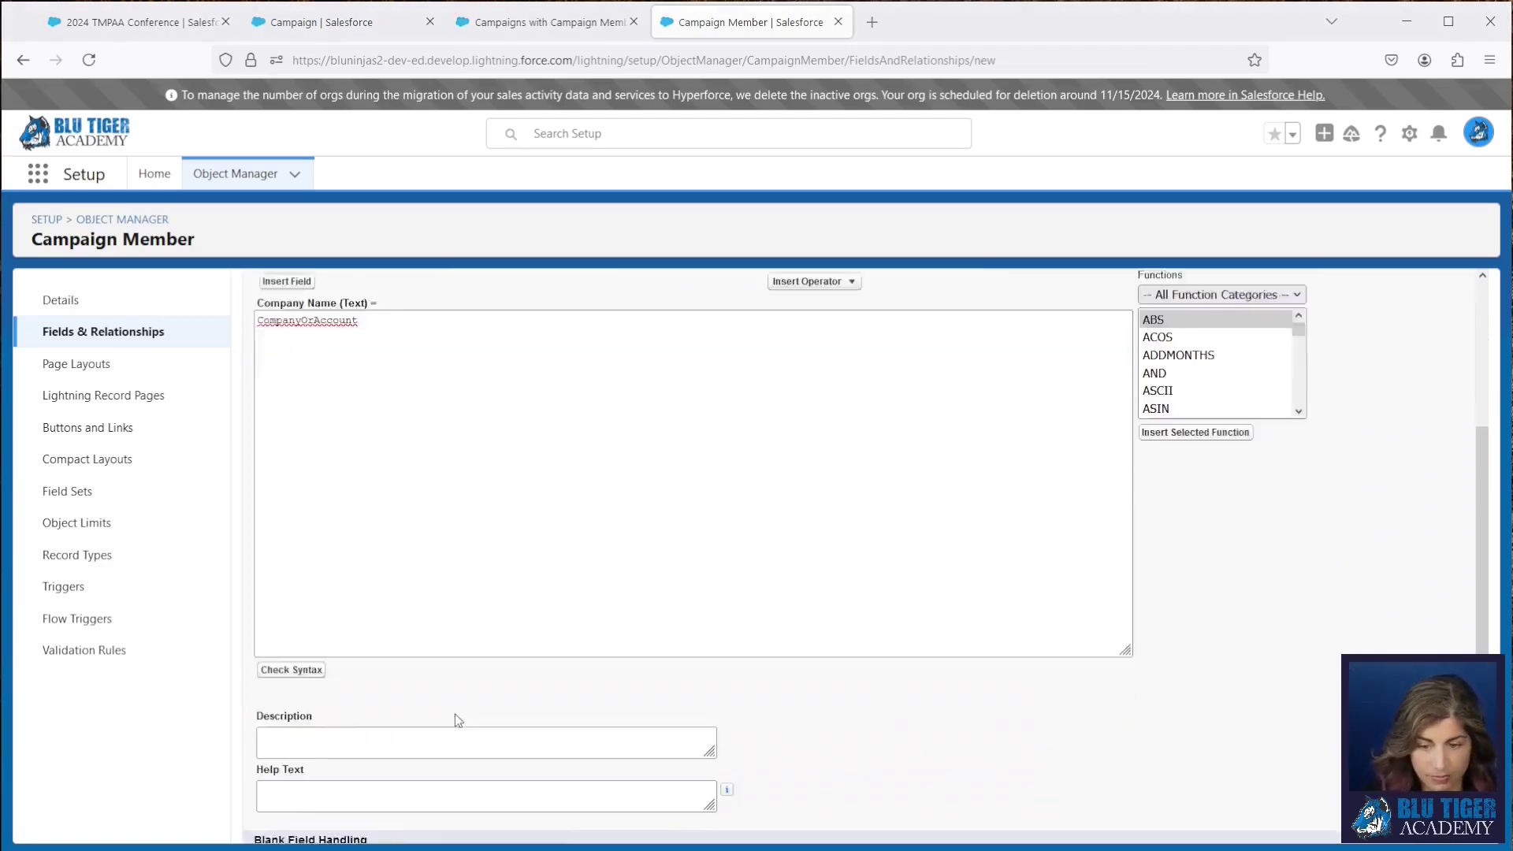
{"action": "left_click", "coordinate": [343, 750]}
{"action": "type", "text": "This field allows you to see the company name from a single field for both Leads and Contacts in custom report types."}
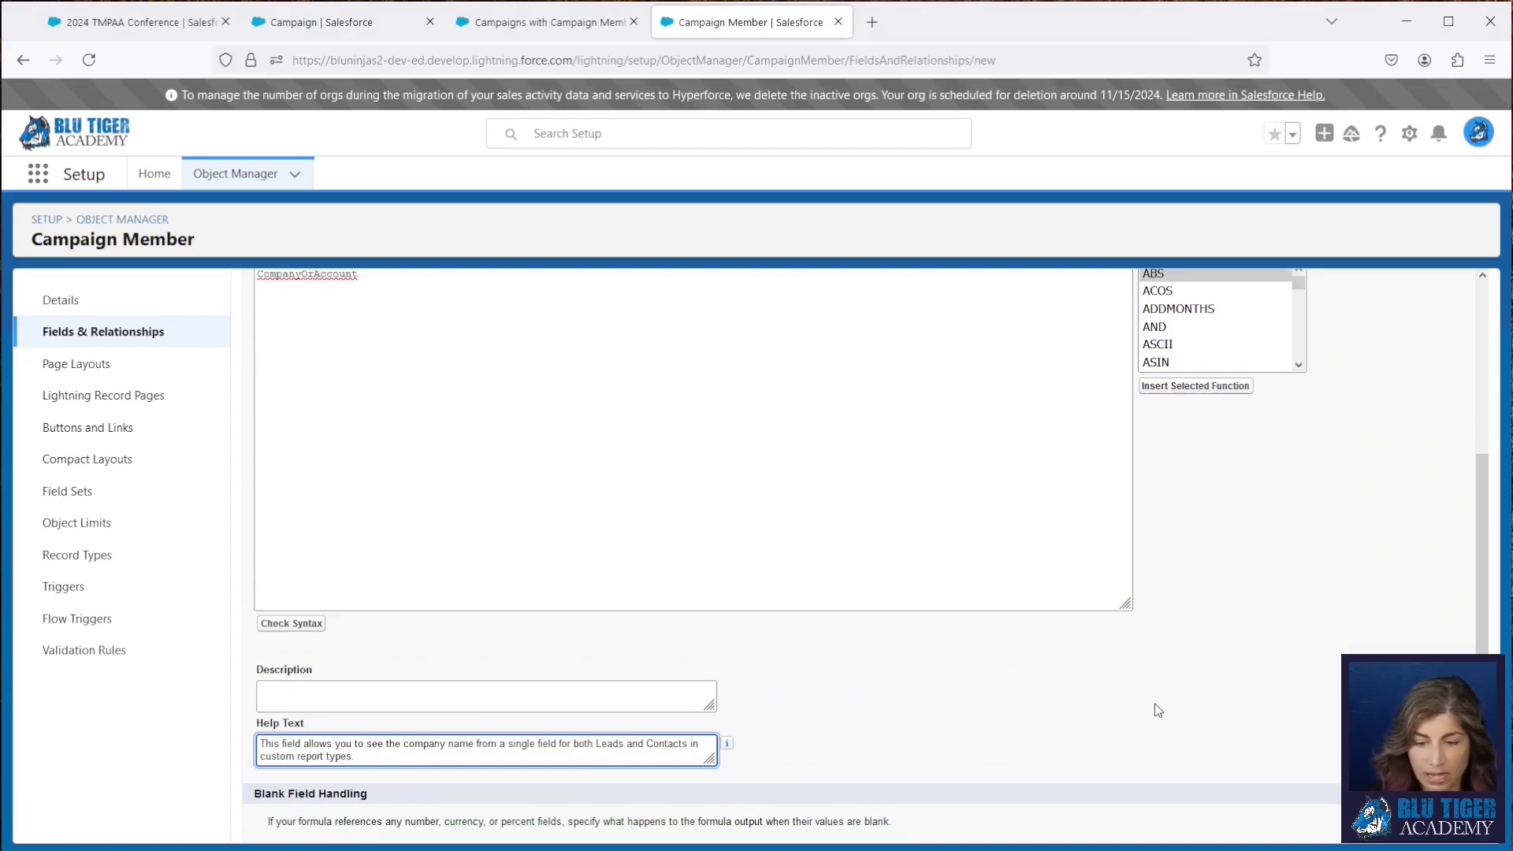
{"action": "scroll", "coordinate": [1155, 703], "scroll_direction": "up", "scroll_amount": 3}
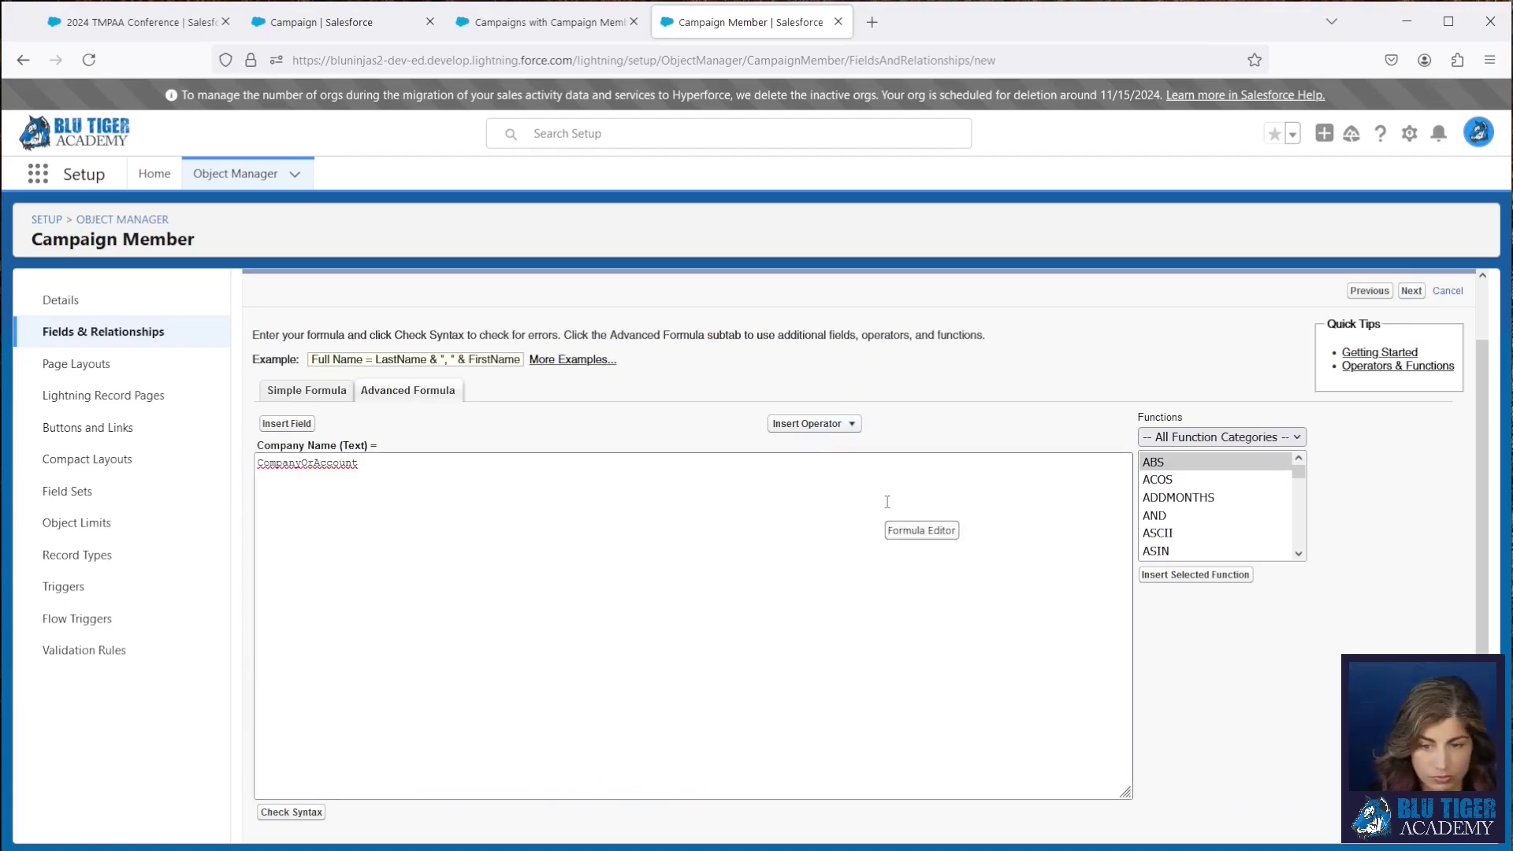
{"action": "left_click", "coordinate": [1411, 290]}
{"action": "left_click", "coordinate": [1408, 386]}
{"action": "left_click", "coordinate": [275, 562]}
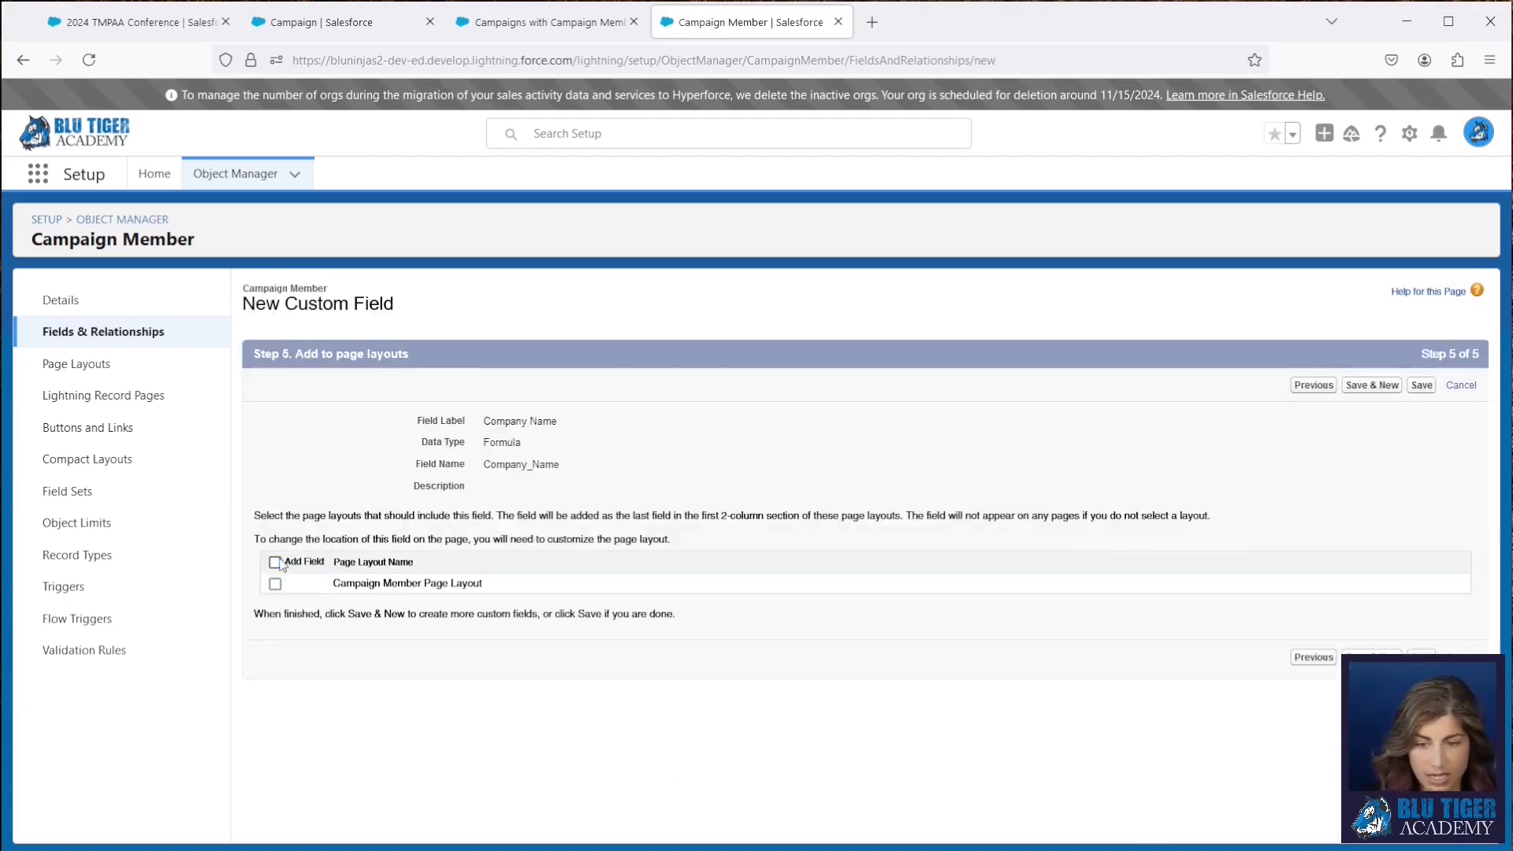
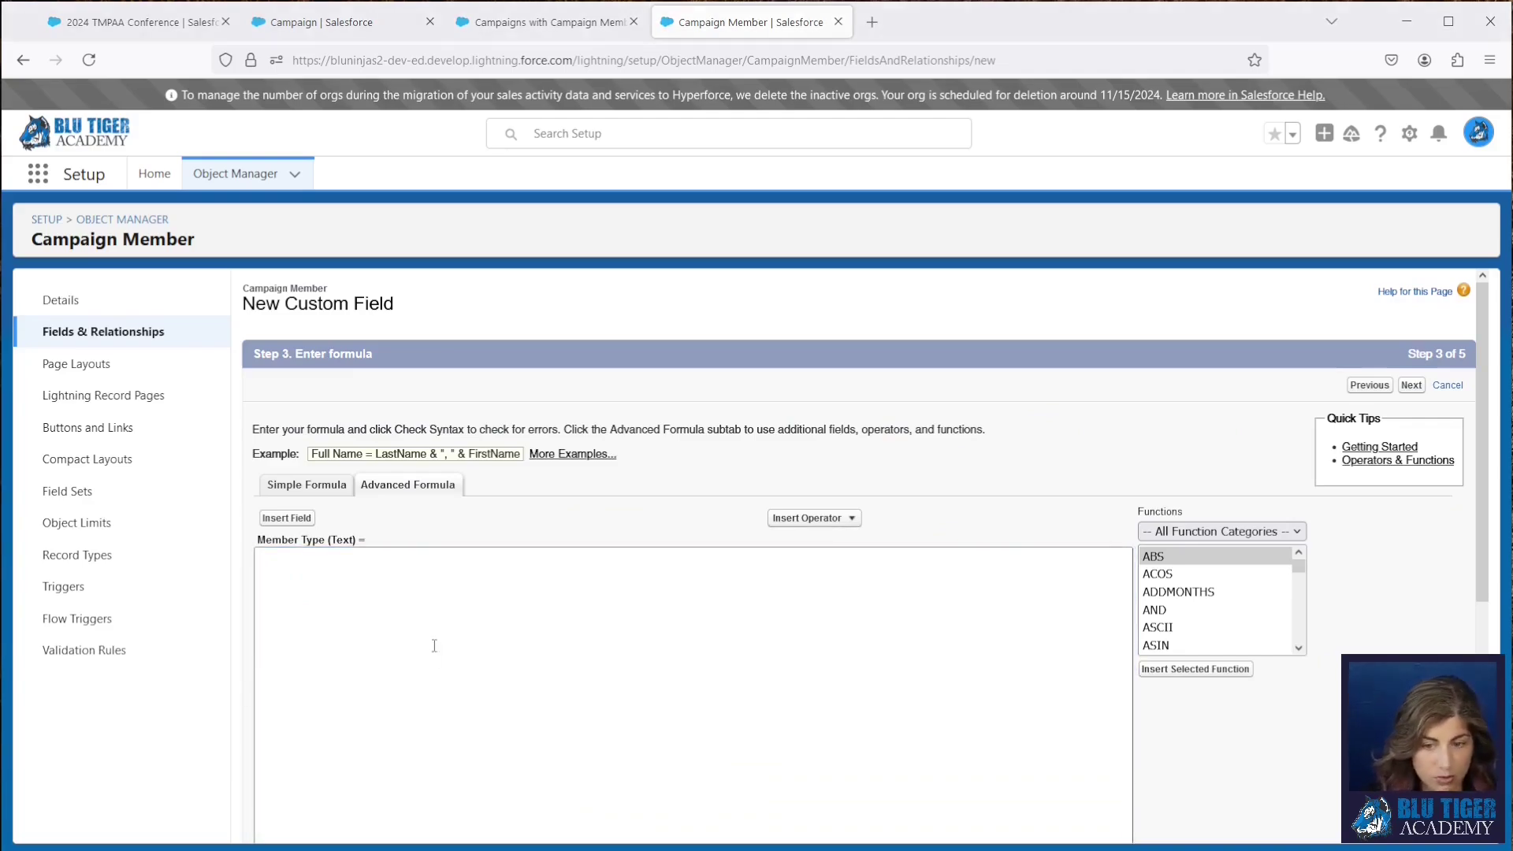
Step: Enter the Member Type formula IF(ISBLANK(ContactId), 'Lead', 'Contact') and help text saying the field shows Campaign Members' Member Type in custom report types
{"action": "left_click", "coordinate": [434, 645]}
{"action": "type", "text": "IF(ISBLANK(ContactId), 'Lead', 'Contact')"}
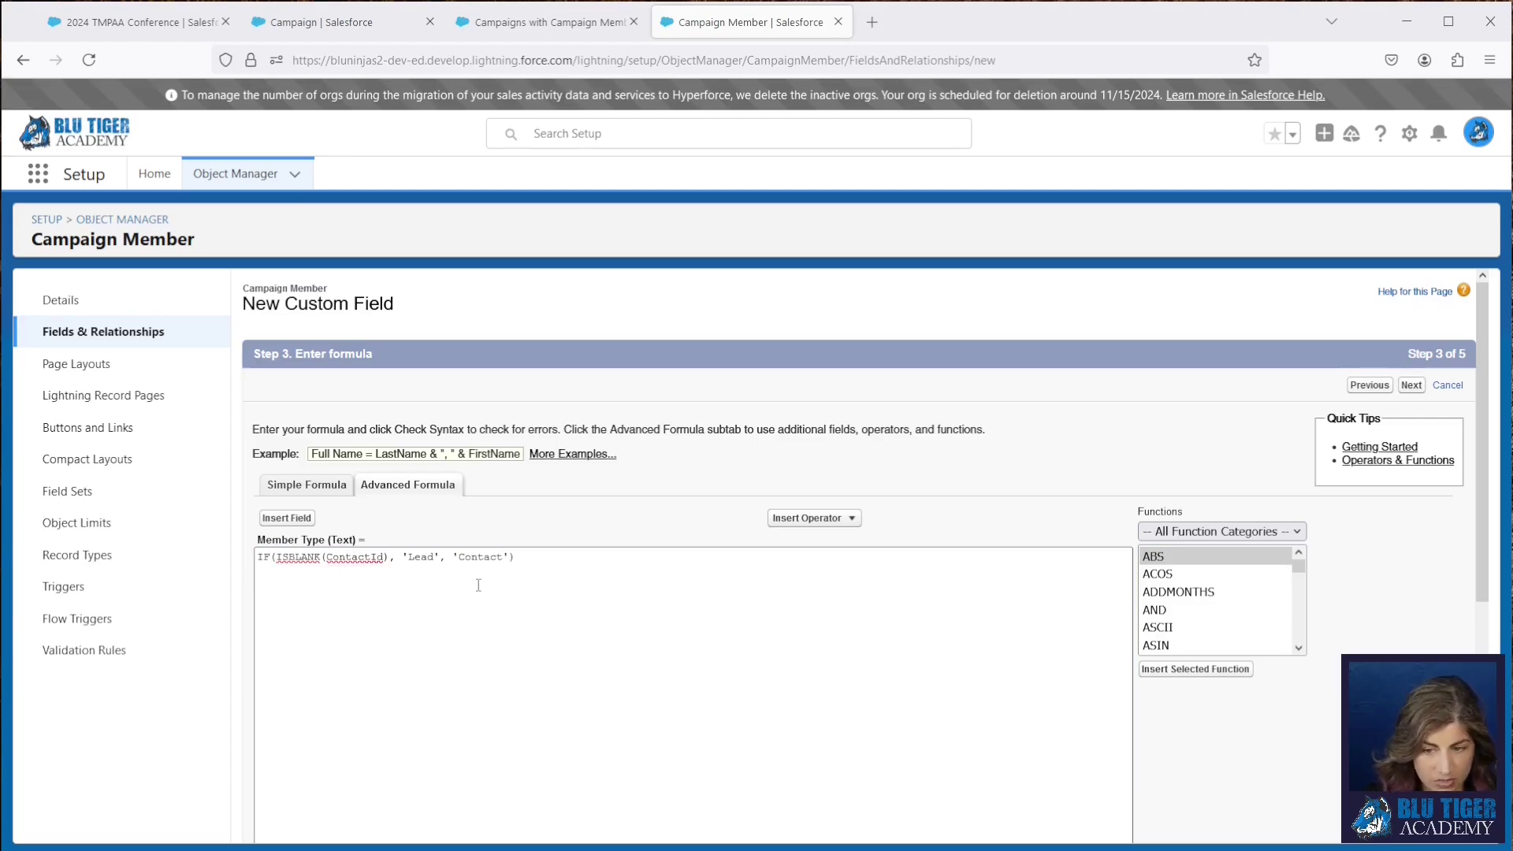
{"action": "scroll", "coordinate": [478, 584], "scroll_direction": "down", "scroll_amount": 2}
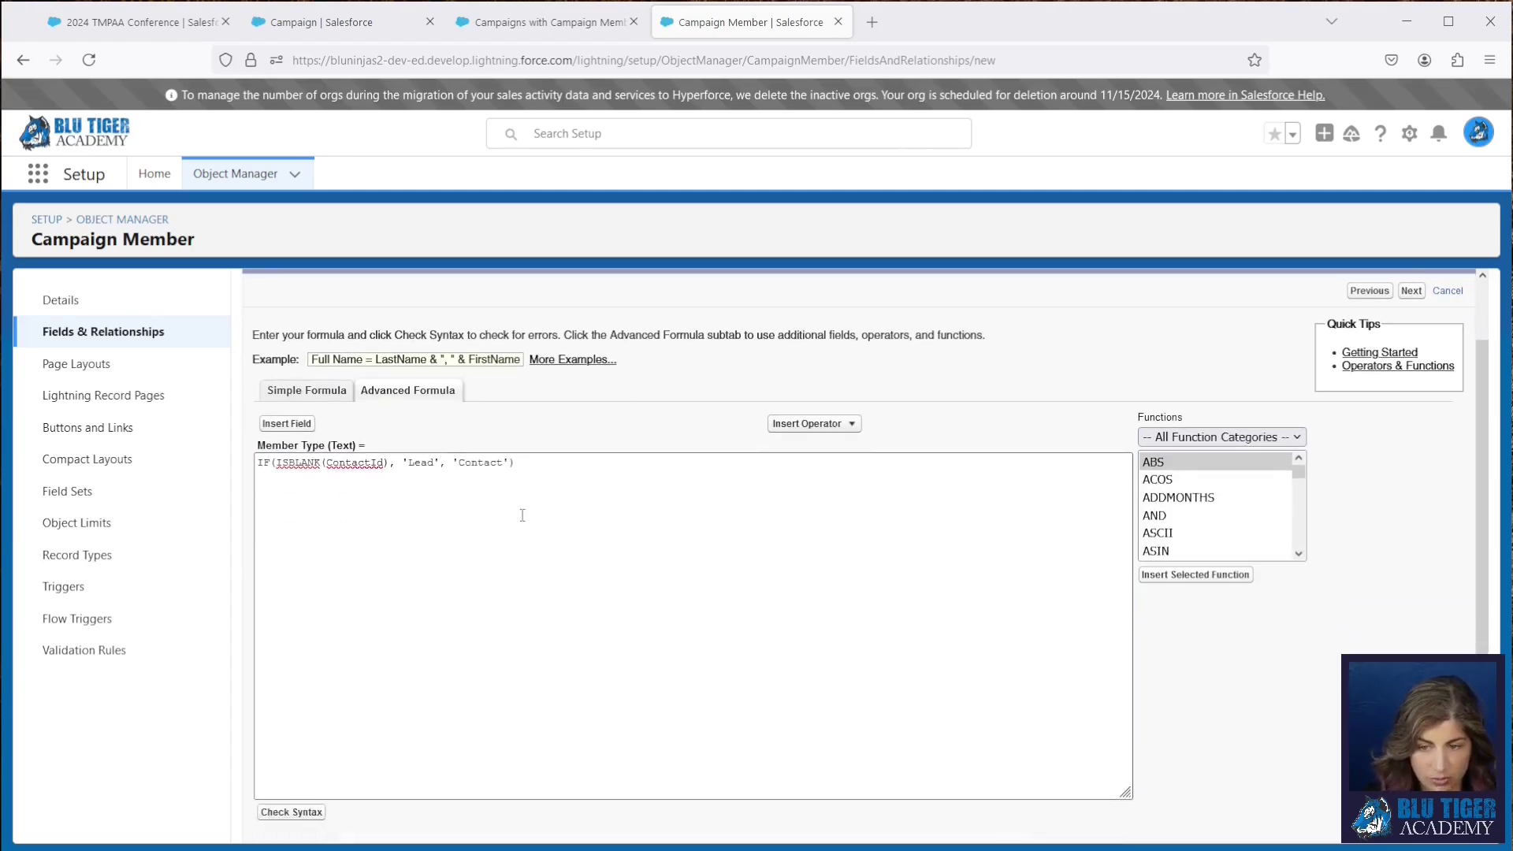
{"action": "scroll", "coordinate": [522, 515], "scroll_direction": "down", "scroll_amount": 3}
{"action": "left_click", "coordinate": [416, 661]}
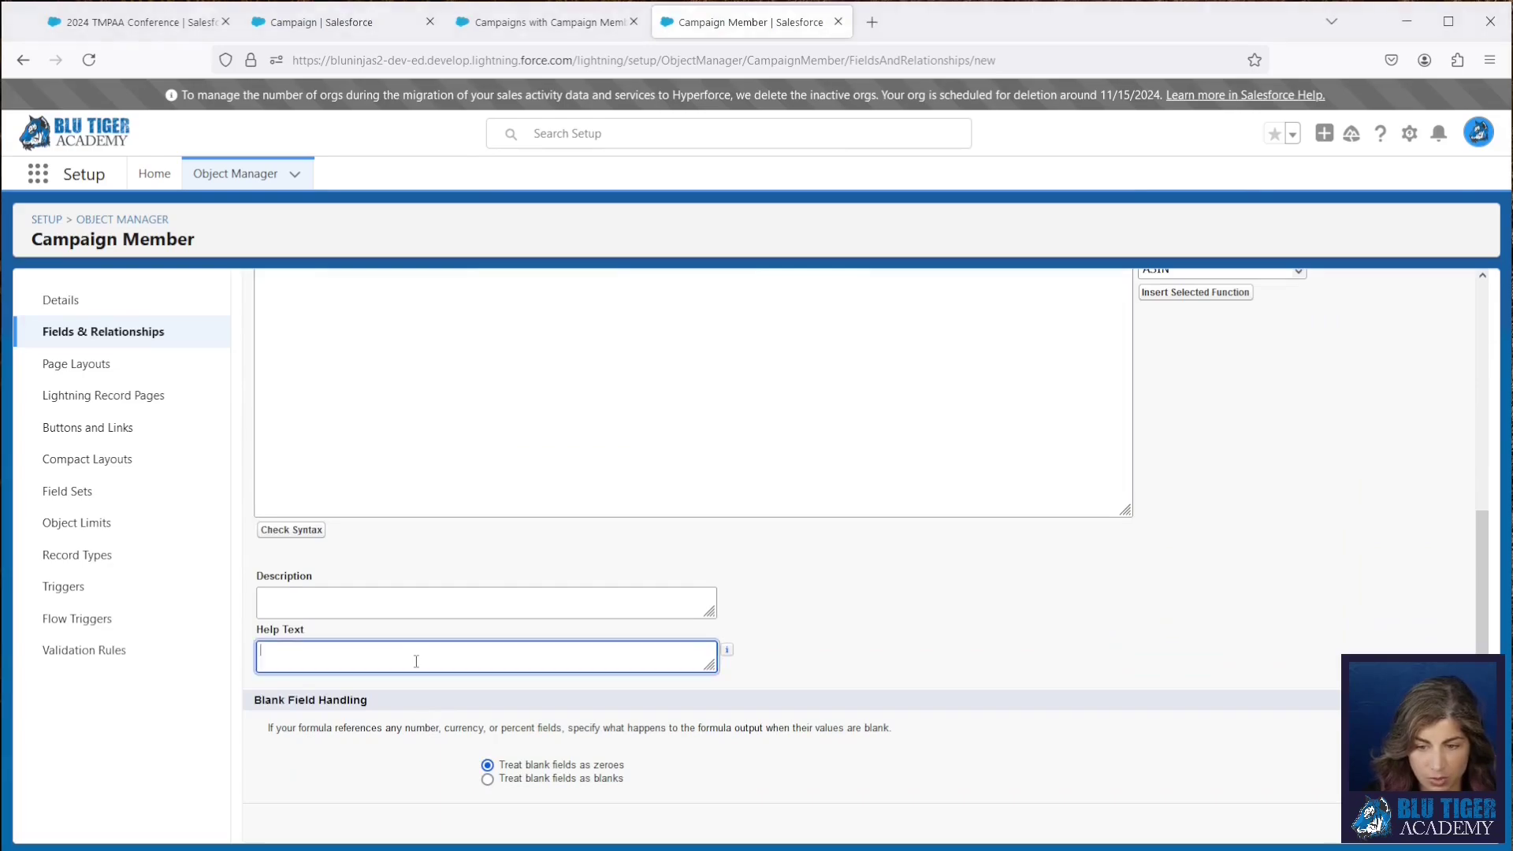
{"action": "type", "text": "This field allows you to see the Member Type for Campaign Members in custom report types."}
Step: Treat blank fields as blanks and save the Member Type field without adding it to the Campaign Member Page Layout
{"action": "left_click", "coordinate": [488, 779]}
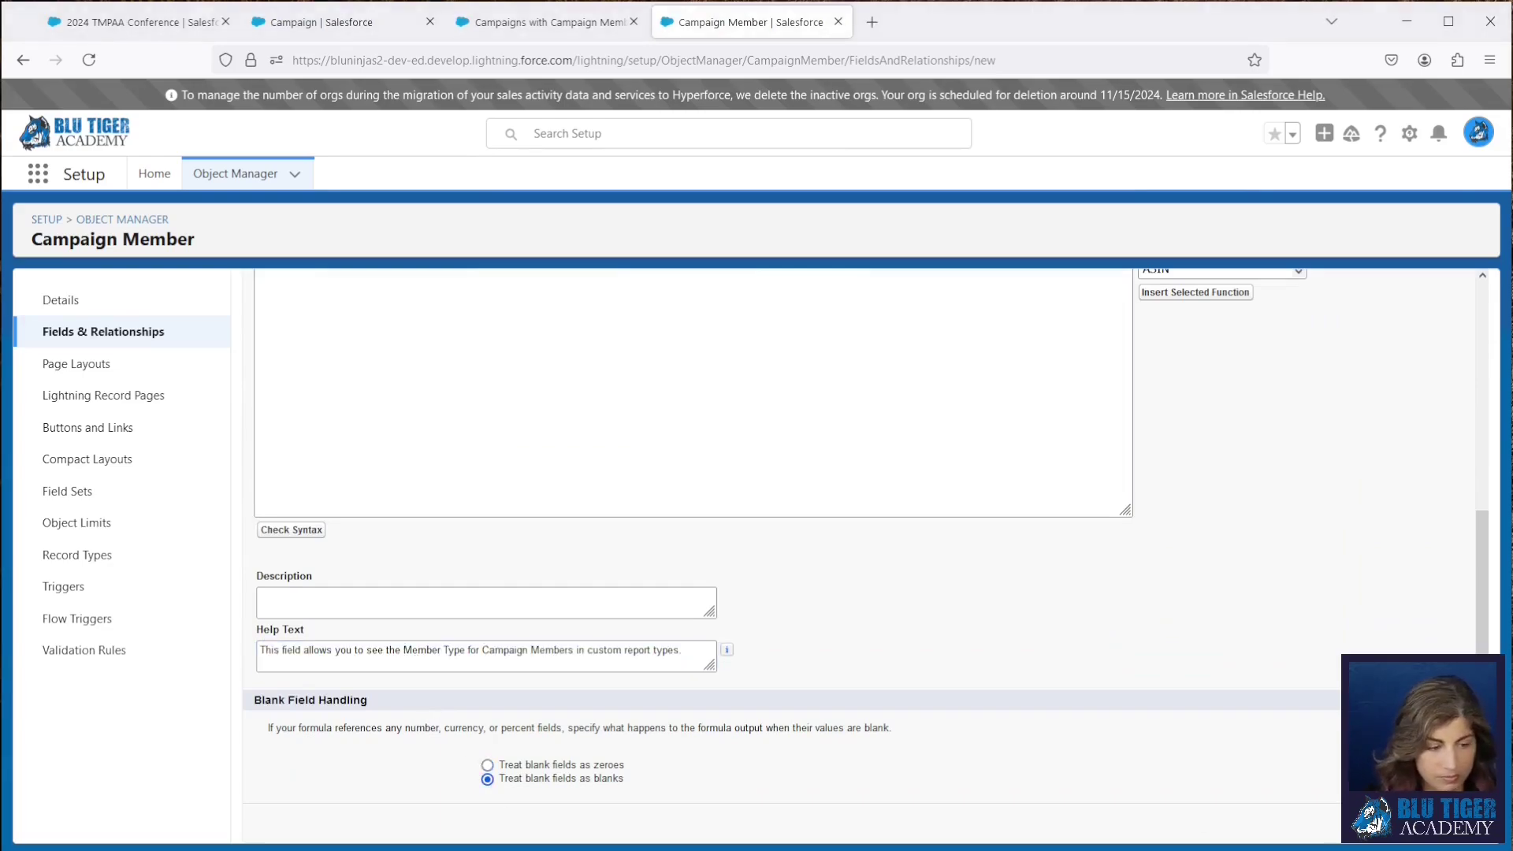
{"action": "left_click", "coordinate": [1409, 387]}
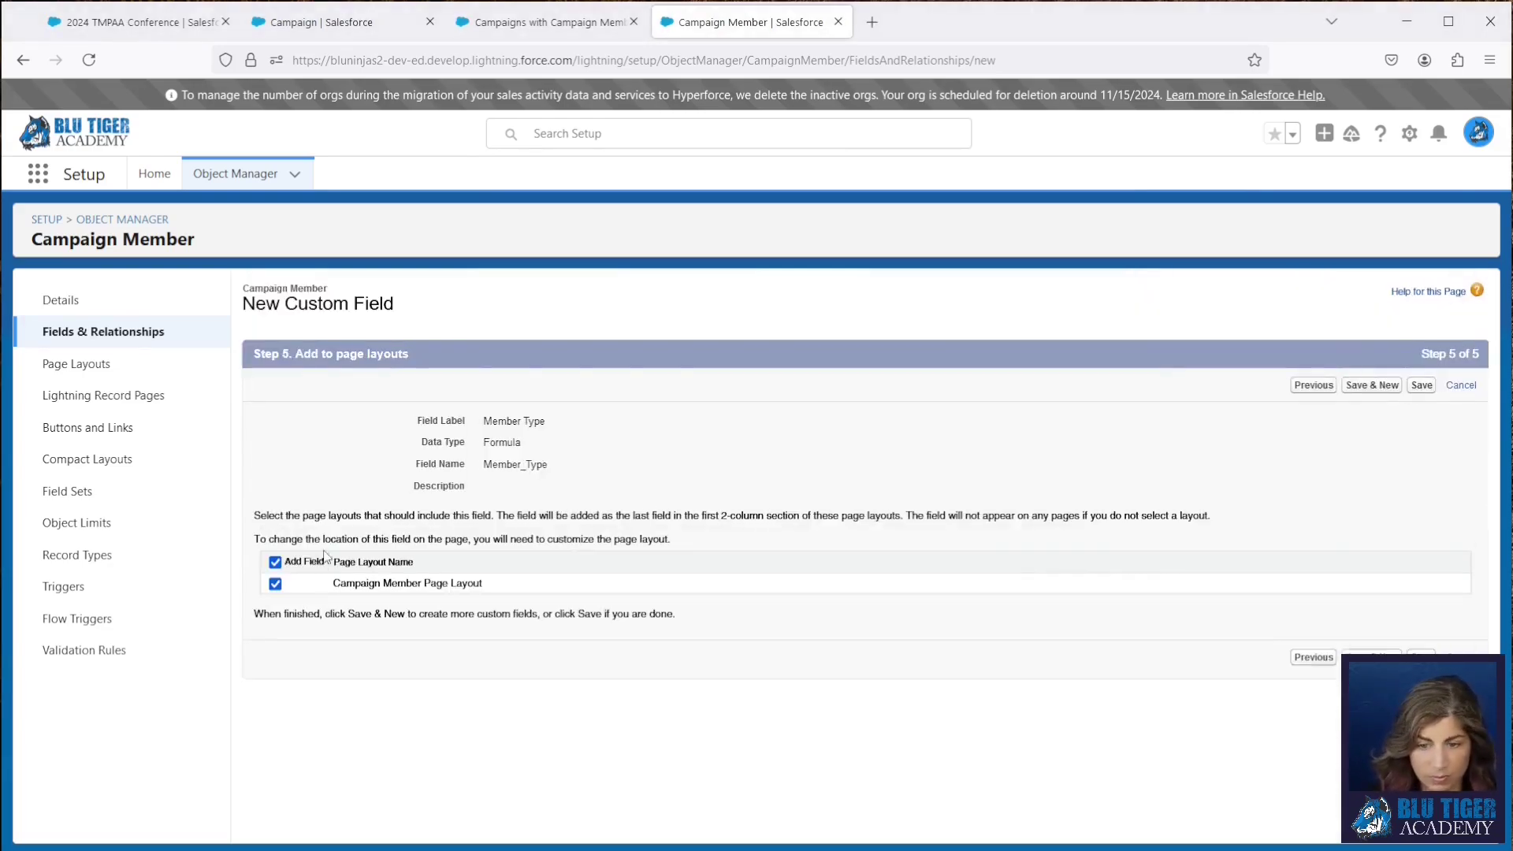
{"action": "left_click", "coordinate": [275, 562]}
{"action": "left_click", "coordinate": [1375, 386]}
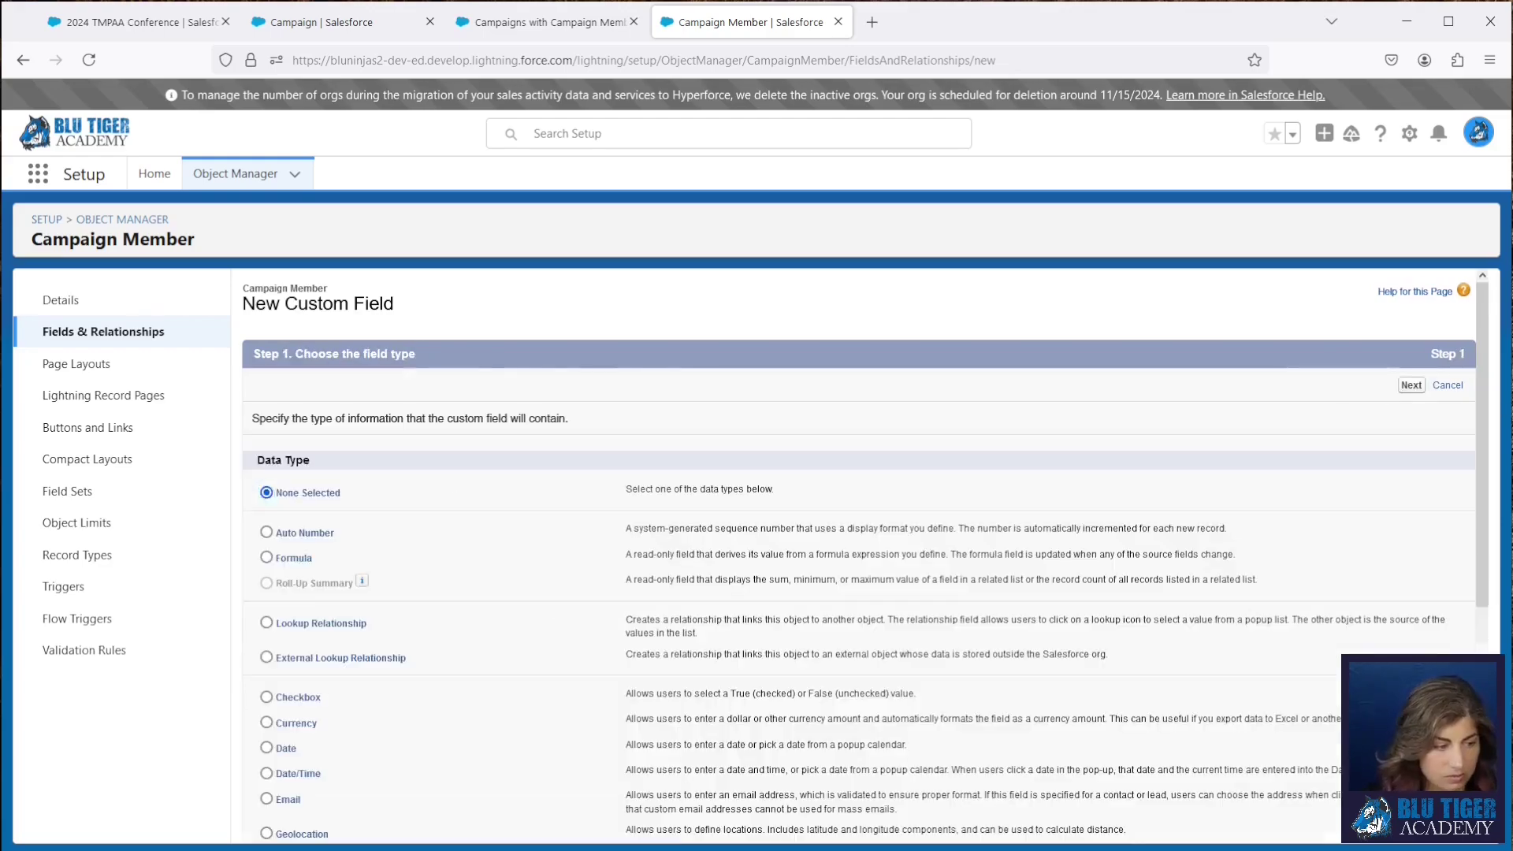
Step: Start another Formula field, label it Lead/Contact Name and set its return type to Text
{"action": "left_click", "coordinate": [267, 558]}
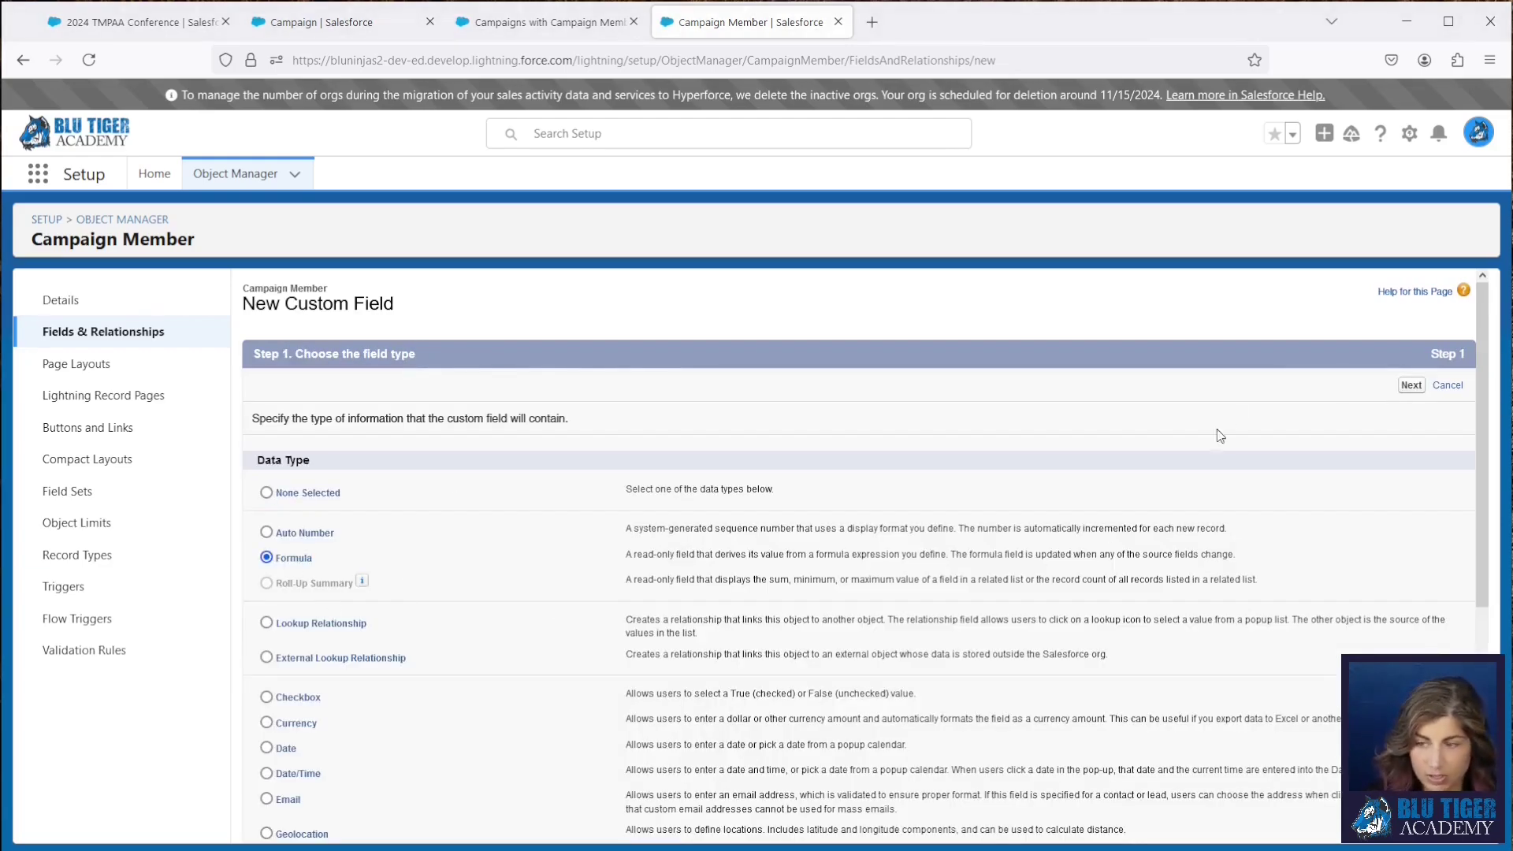
{"action": "left_click", "coordinate": [1410, 386]}
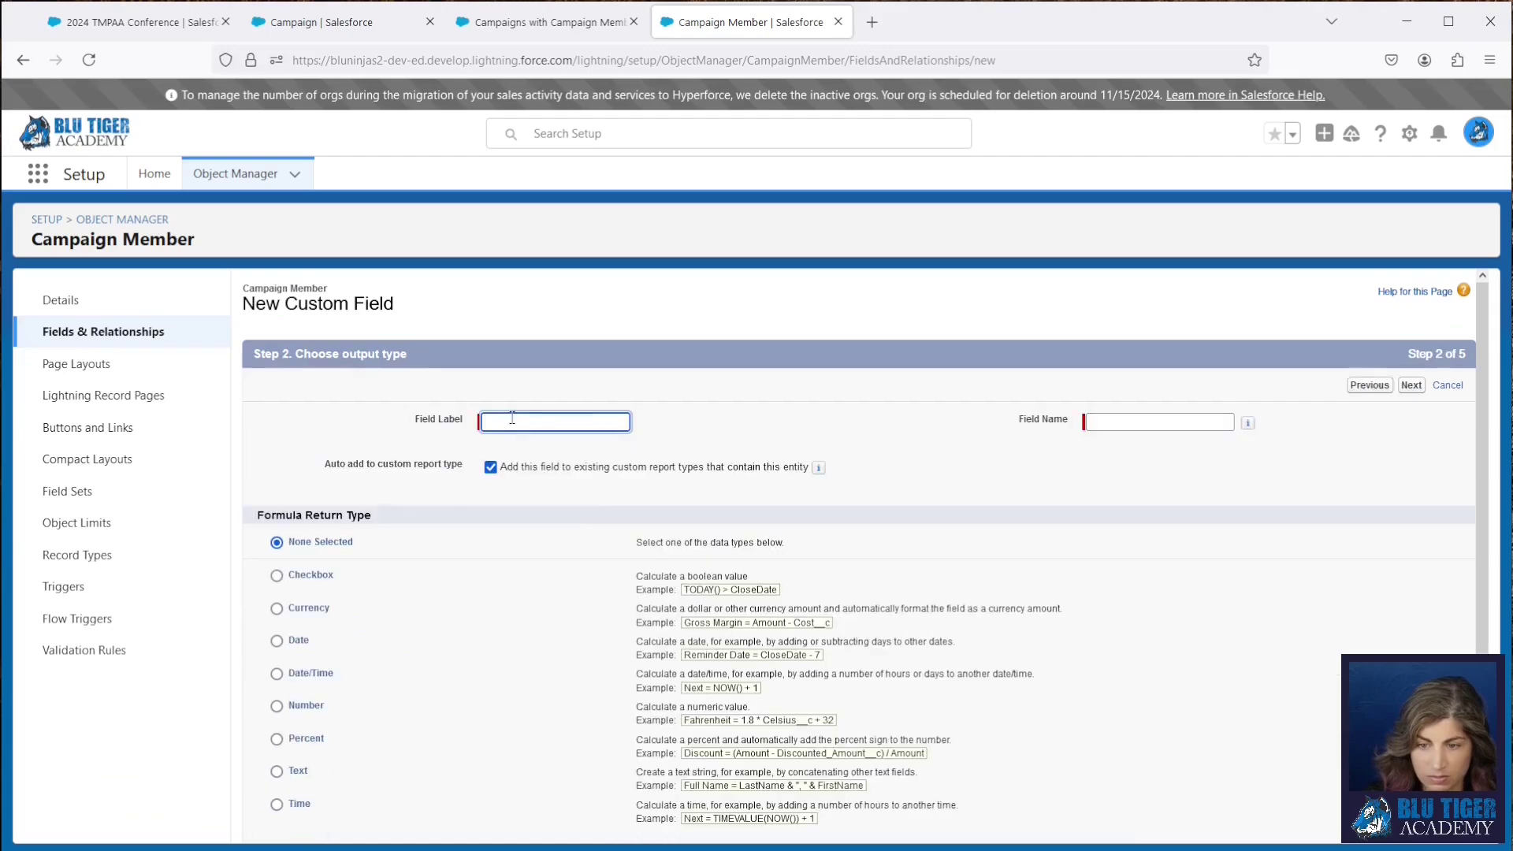
{"action": "type", "text": "Lead/Contact Name"}
{"action": "left_click", "coordinate": [758, 430]}
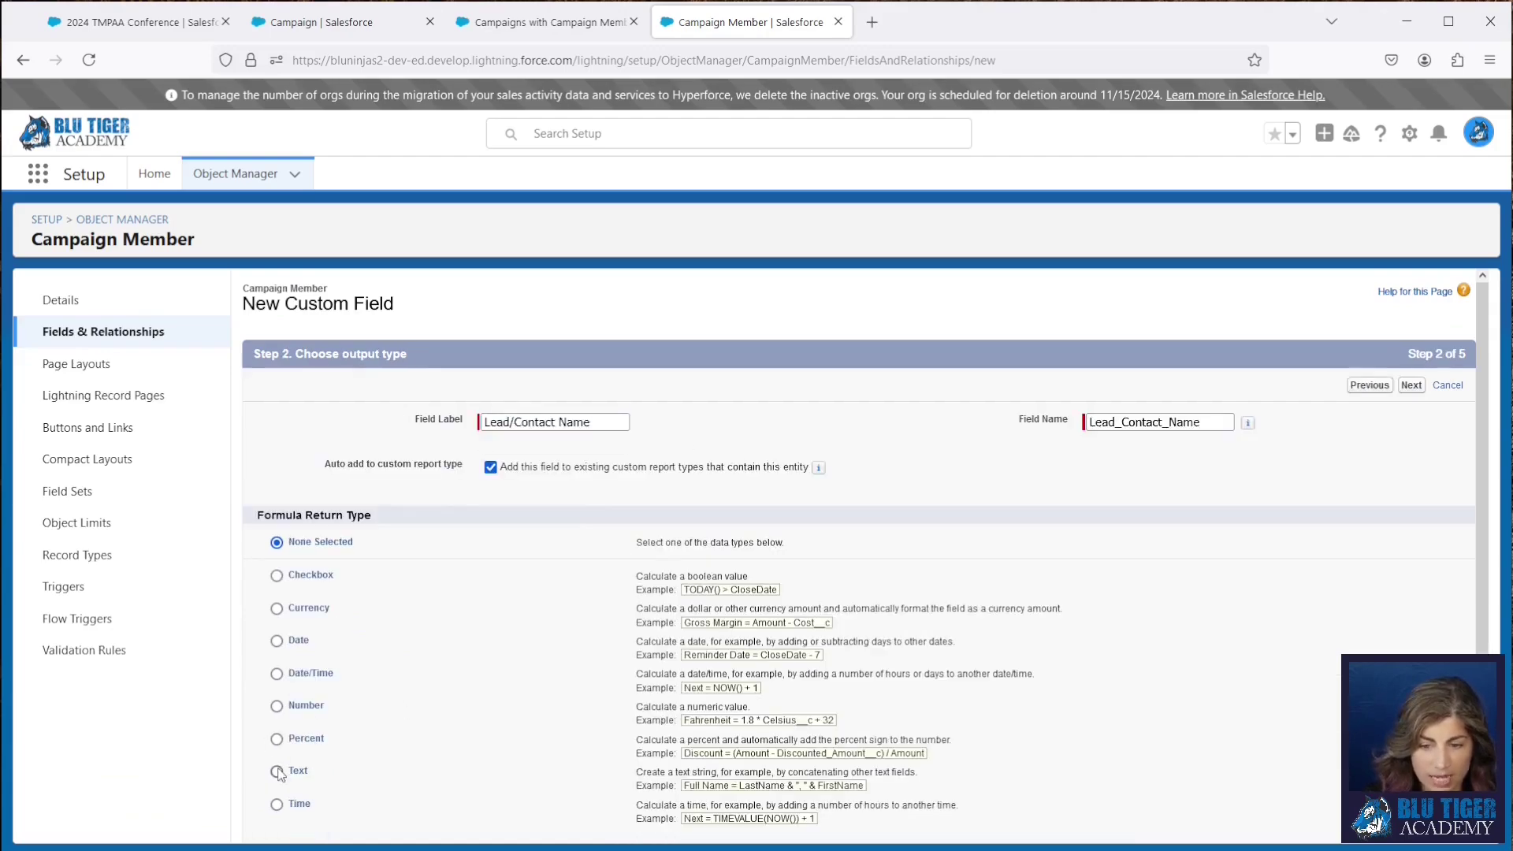
{"action": "left_click", "coordinate": [277, 770]}
{"action": "left_click", "coordinate": [1412, 386]}
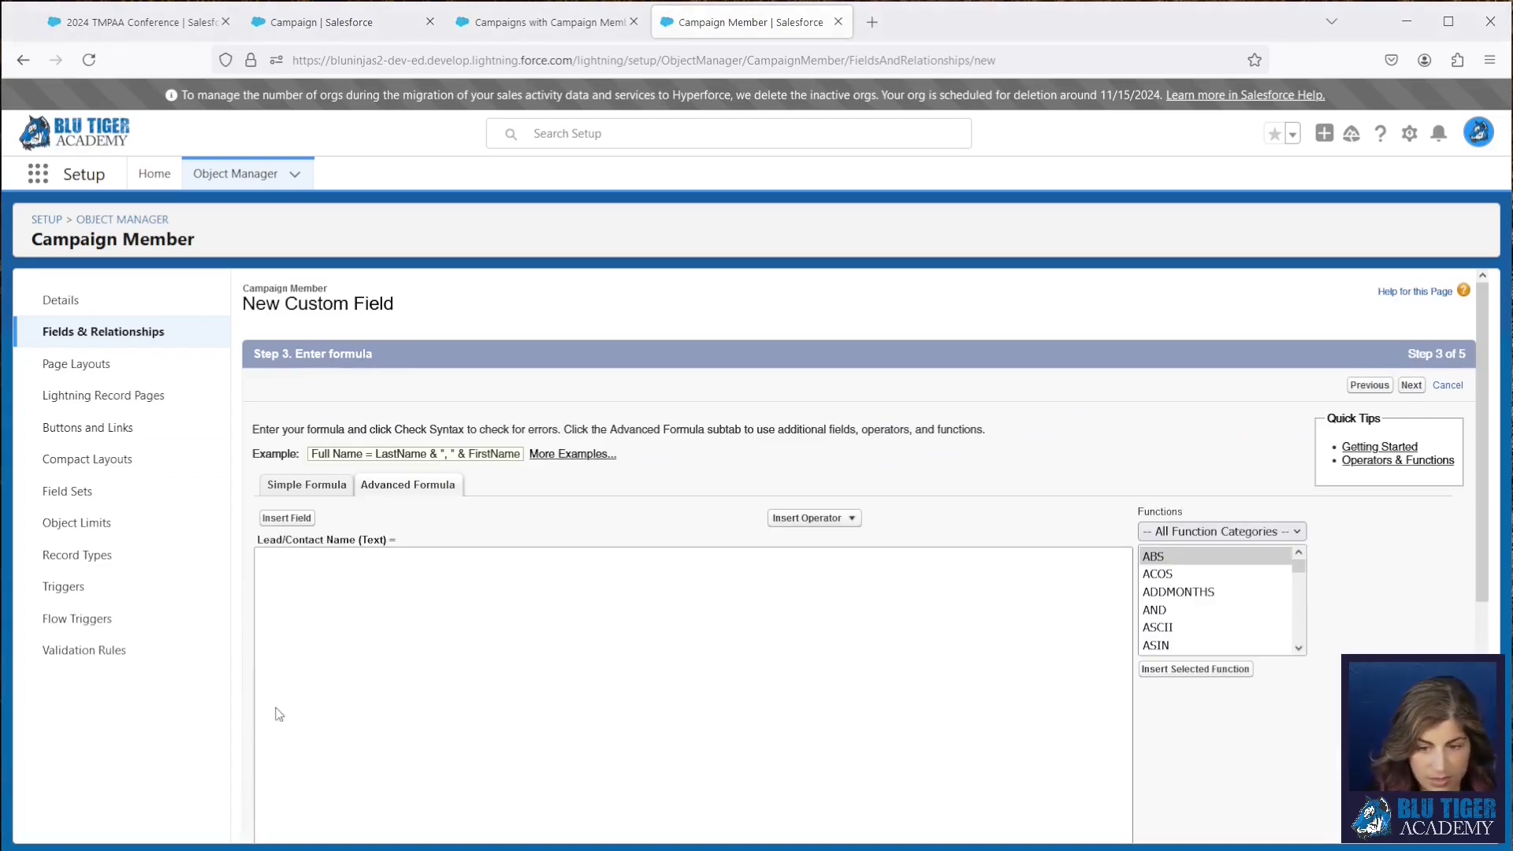
Step: Enter the formula IF( ISBLANK( ContactId), HYPERLINK( "/" & LeadId, FirstName & " " & LastName ) , HYPERLINK( "/" & ContactId, FirstName & " " & LastName))
{"action": "left_click", "coordinate": [435, 633]}
{"action": "type", "text": "IF( ISBLANK( ContactId), HYPERLINK( \"/\" & LeadId, FirstName & \" \" & LastName ) , HYPERLINK( \"/\" & ContactId, FirstName & \" \" & LastName))"}
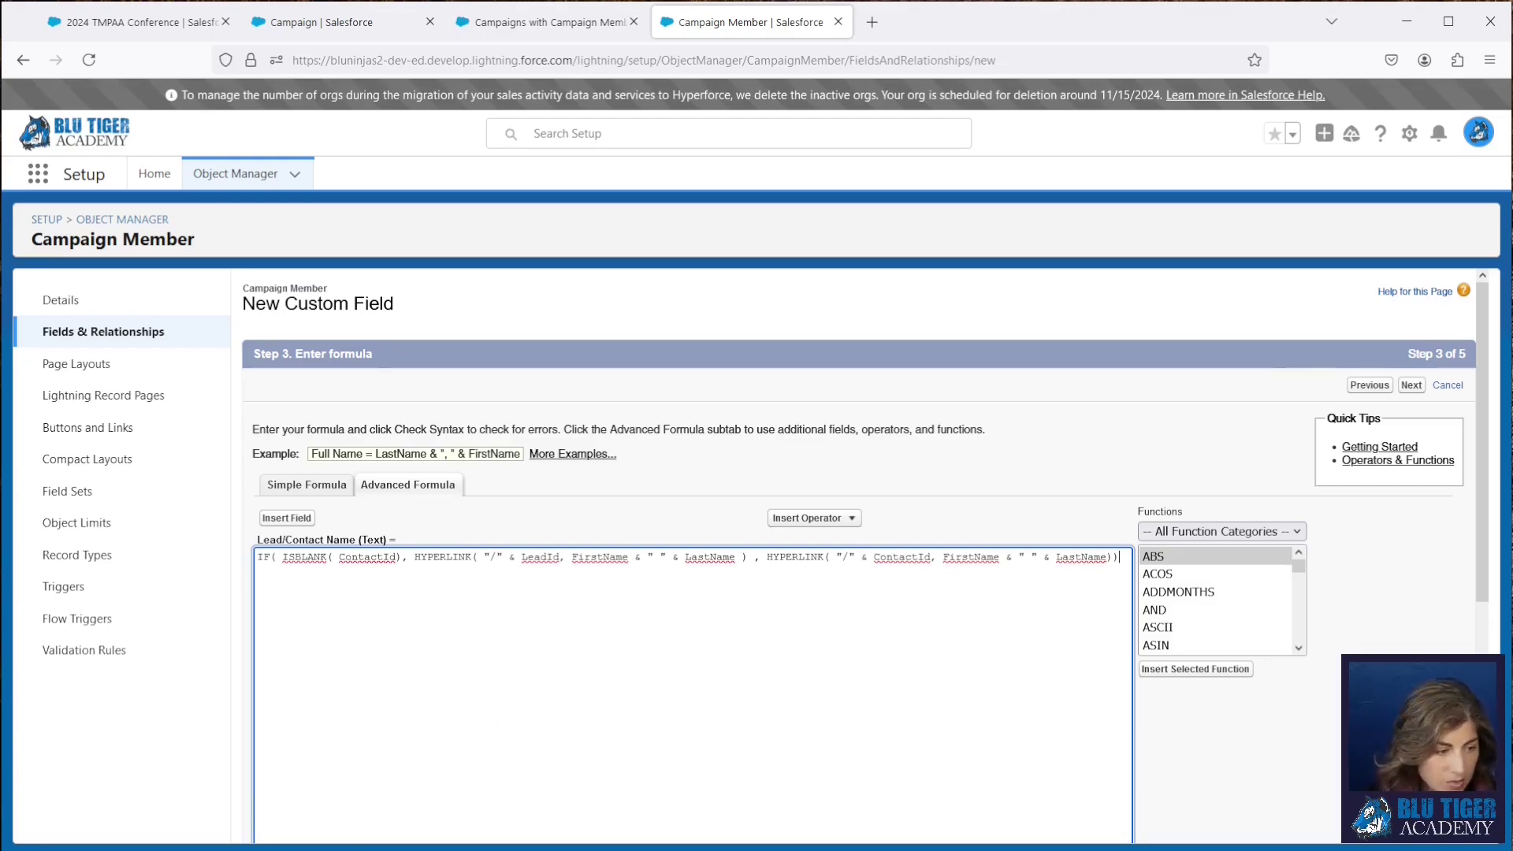
Step: Add help text describing a clickable, non-sortable full-name link to the Lead or Contact, and save the field without adding it to the page layout
{"action": "scroll", "coordinate": [770, 801], "scroll_direction": "down", "scroll_amount": 5}
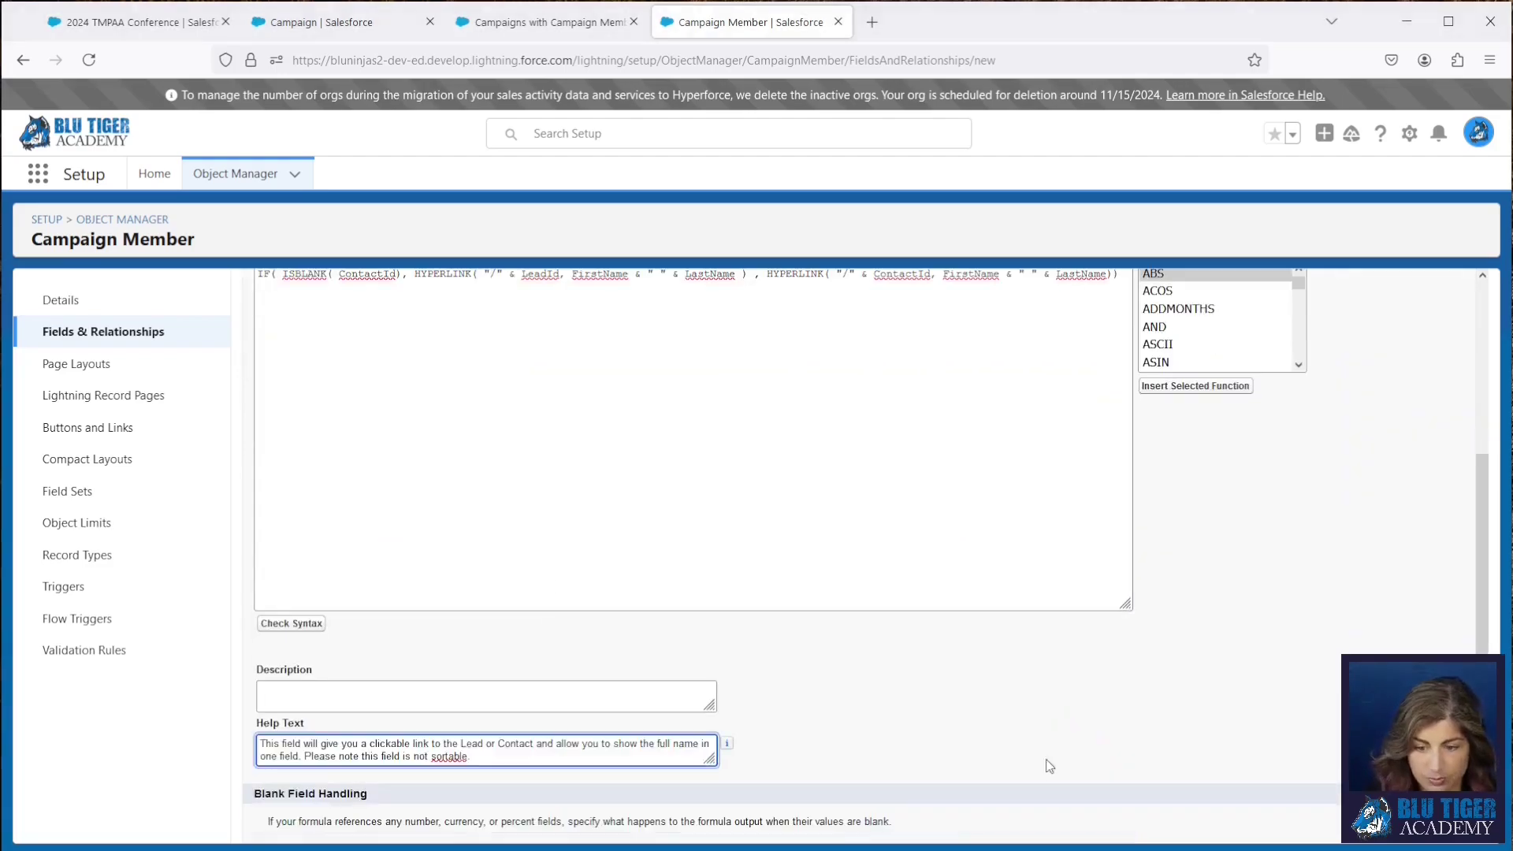
{"action": "left_click", "coordinate": [1418, 825]}
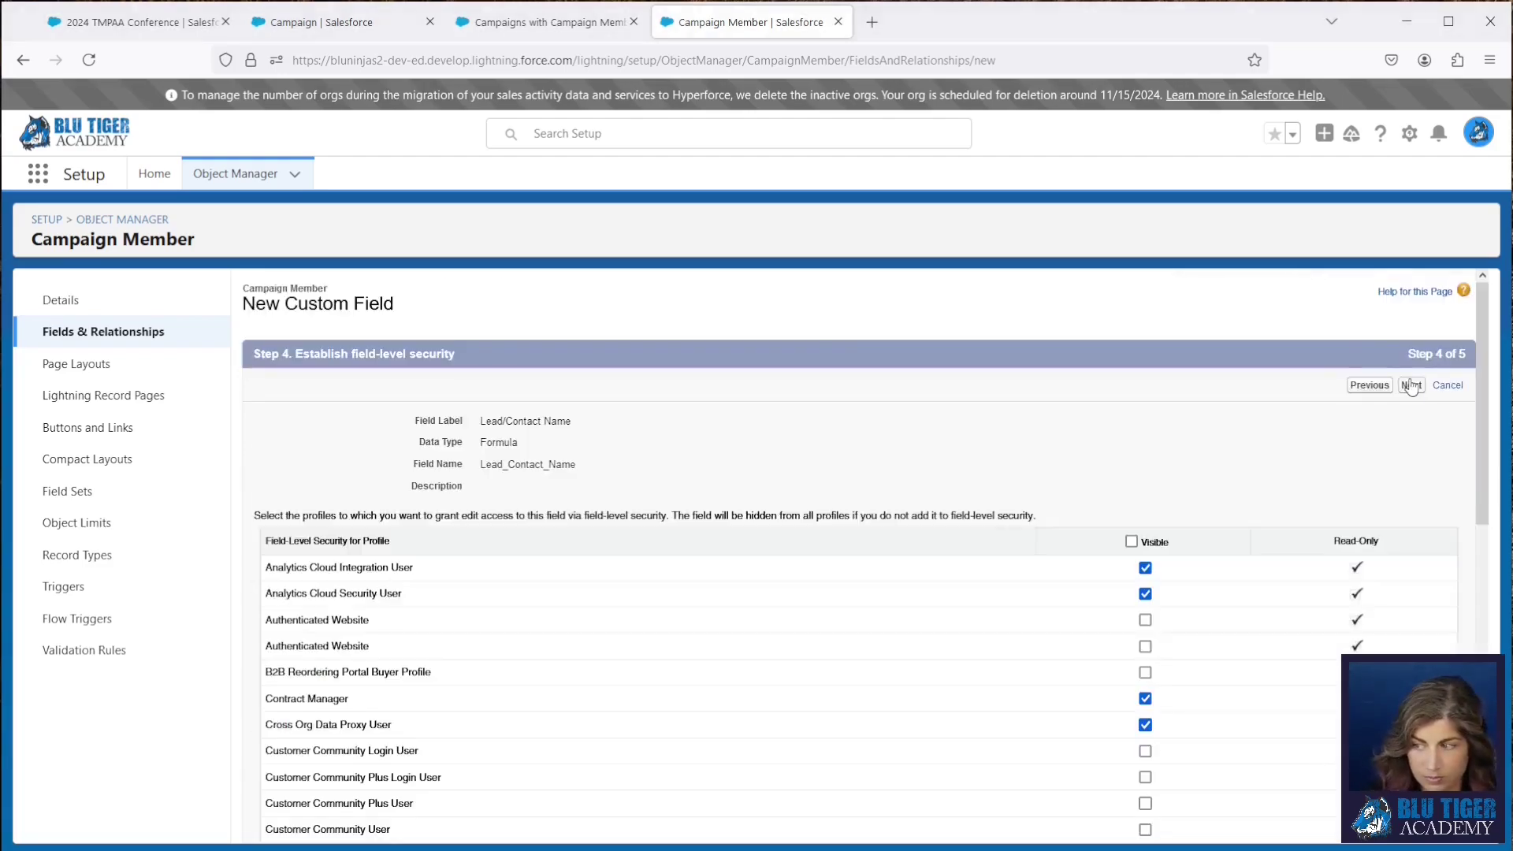
{"action": "left_click", "coordinate": [1410, 386]}
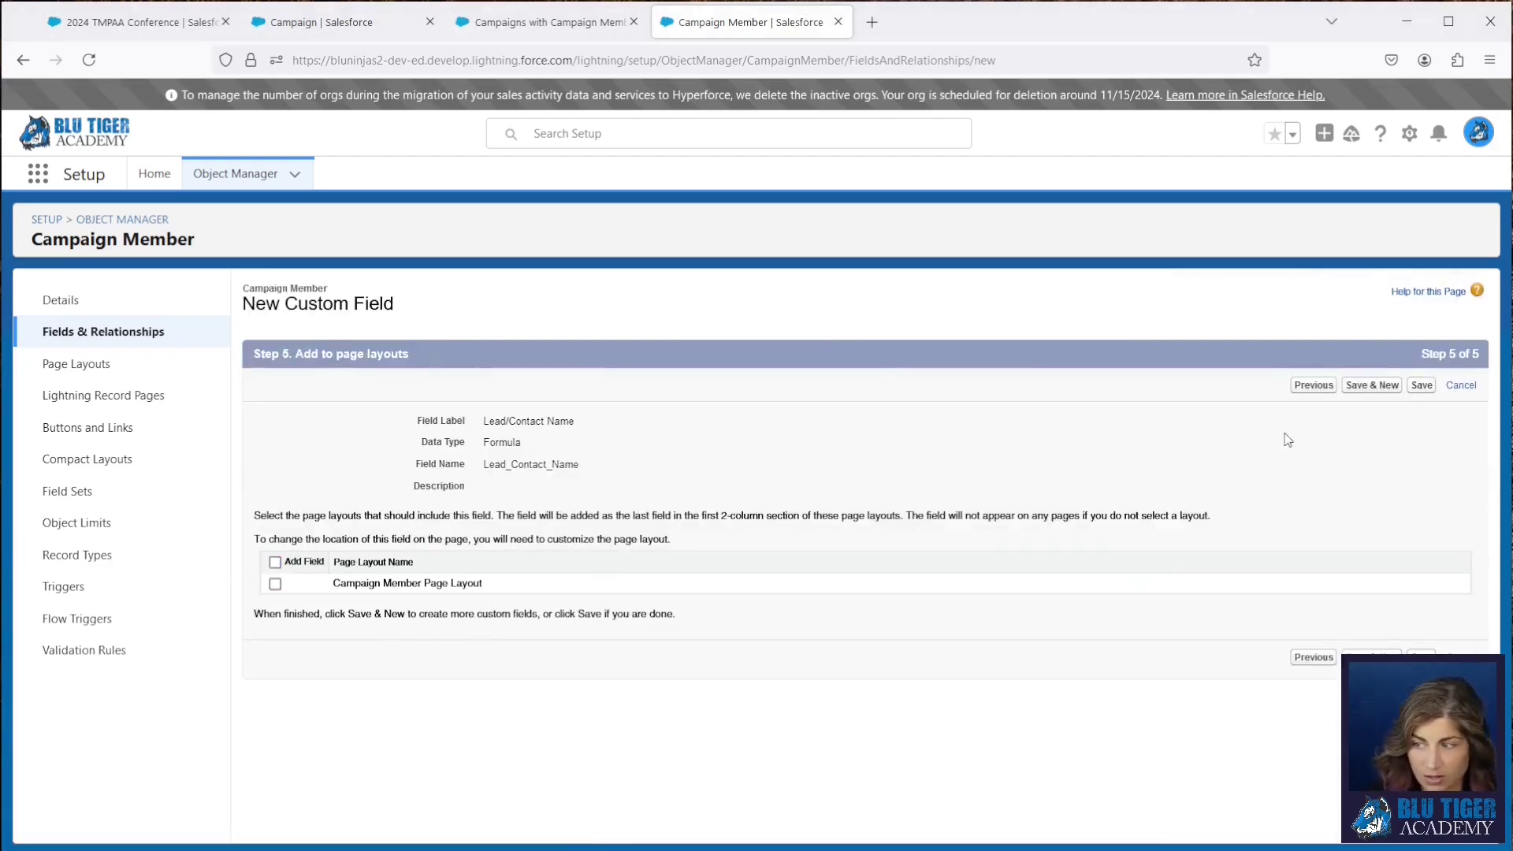
{"action": "left_click", "coordinate": [1422, 386]}
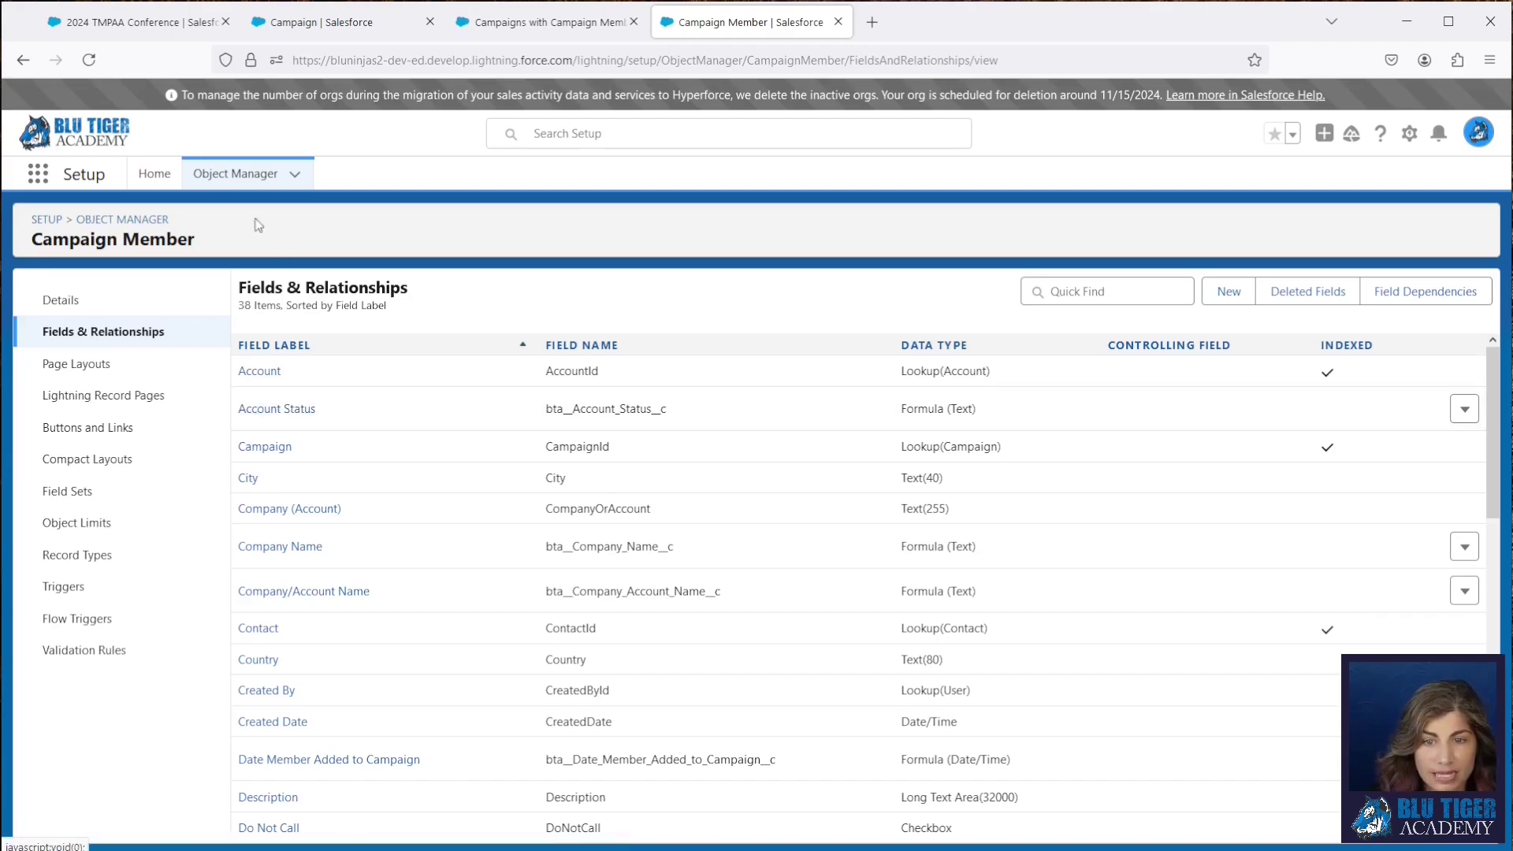
Step: Open the Campaign object's Trade Show Layout for editing and bring up the Campaign Members related list properties
{"action": "left_click", "coordinate": [226, 183]}
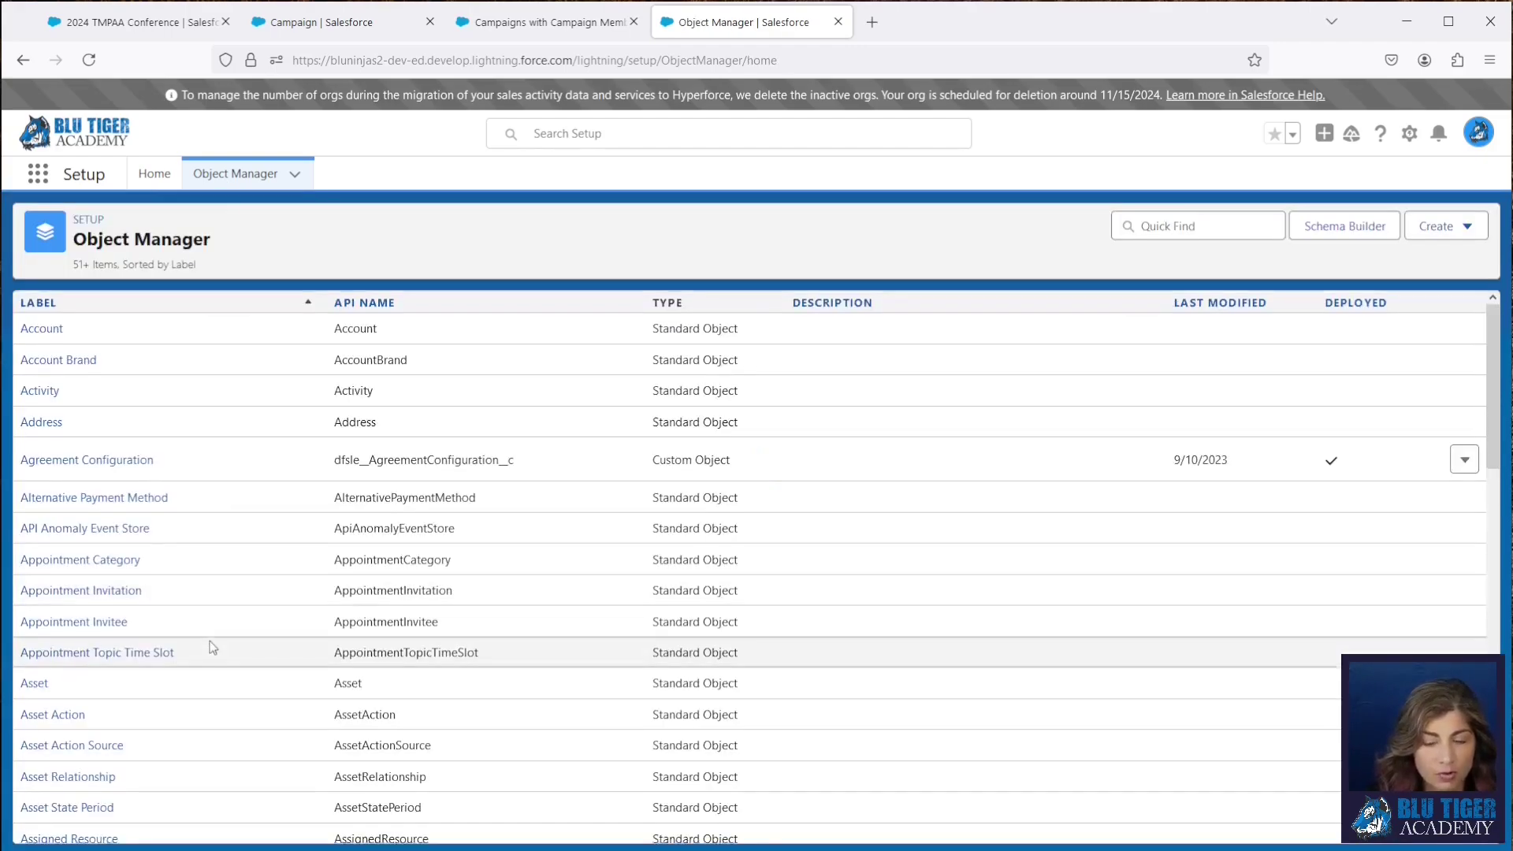
{"action": "scroll", "coordinate": [210, 649], "scroll_direction": "down", "scroll_amount": 8}
{"action": "left_click", "coordinate": [56, 582]}
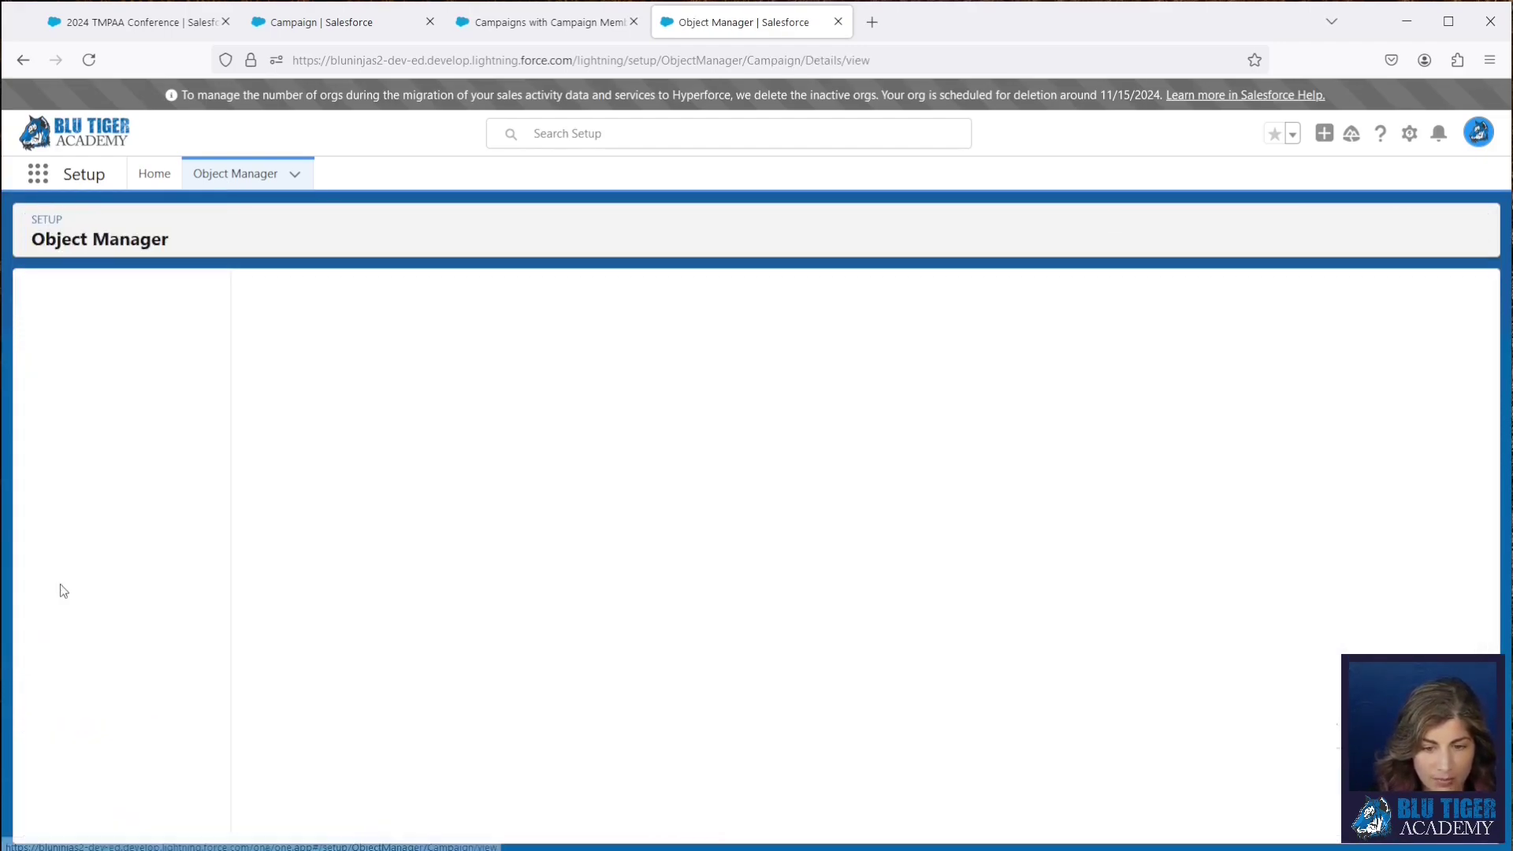
{"action": "left_click", "coordinate": [93, 374]}
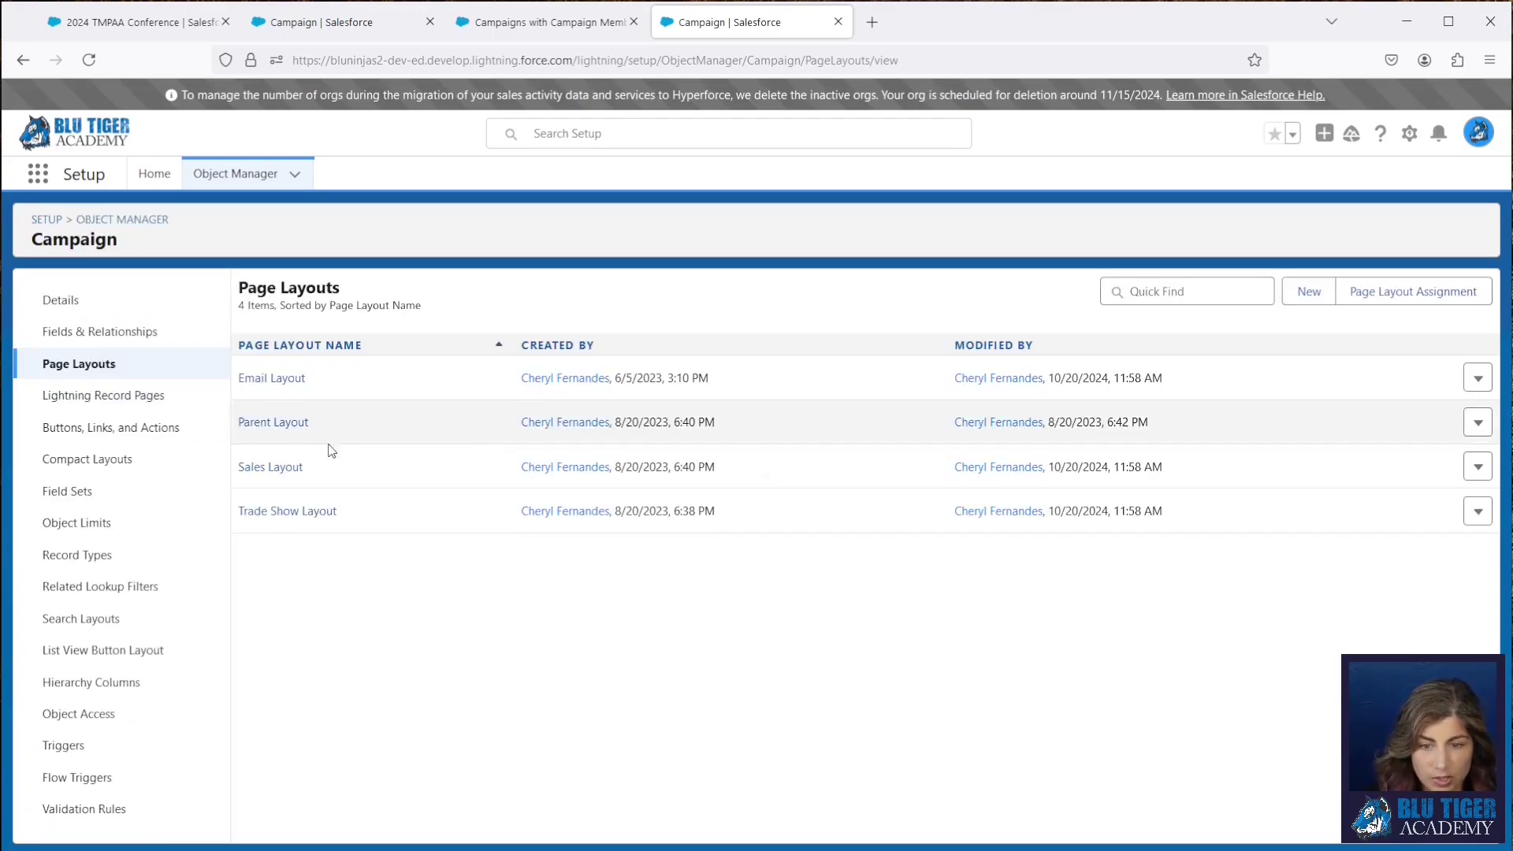
{"action": "left_click", "coordinate": [300, 512]}
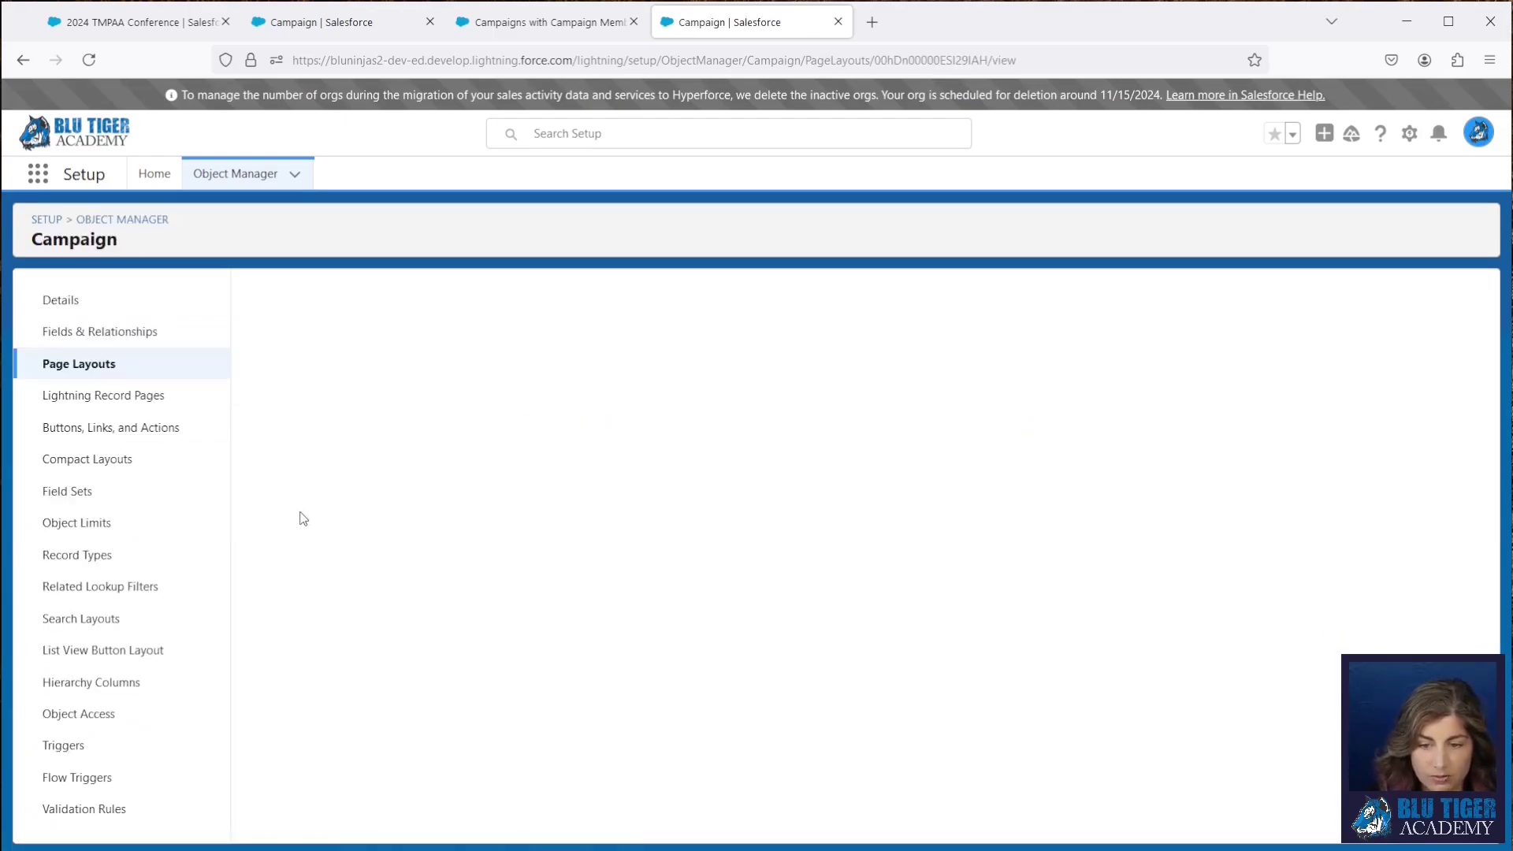
{"action": "scroll", "coordinate": [375, 543], "scroll_direction": "down", "scroll_amount": 10}
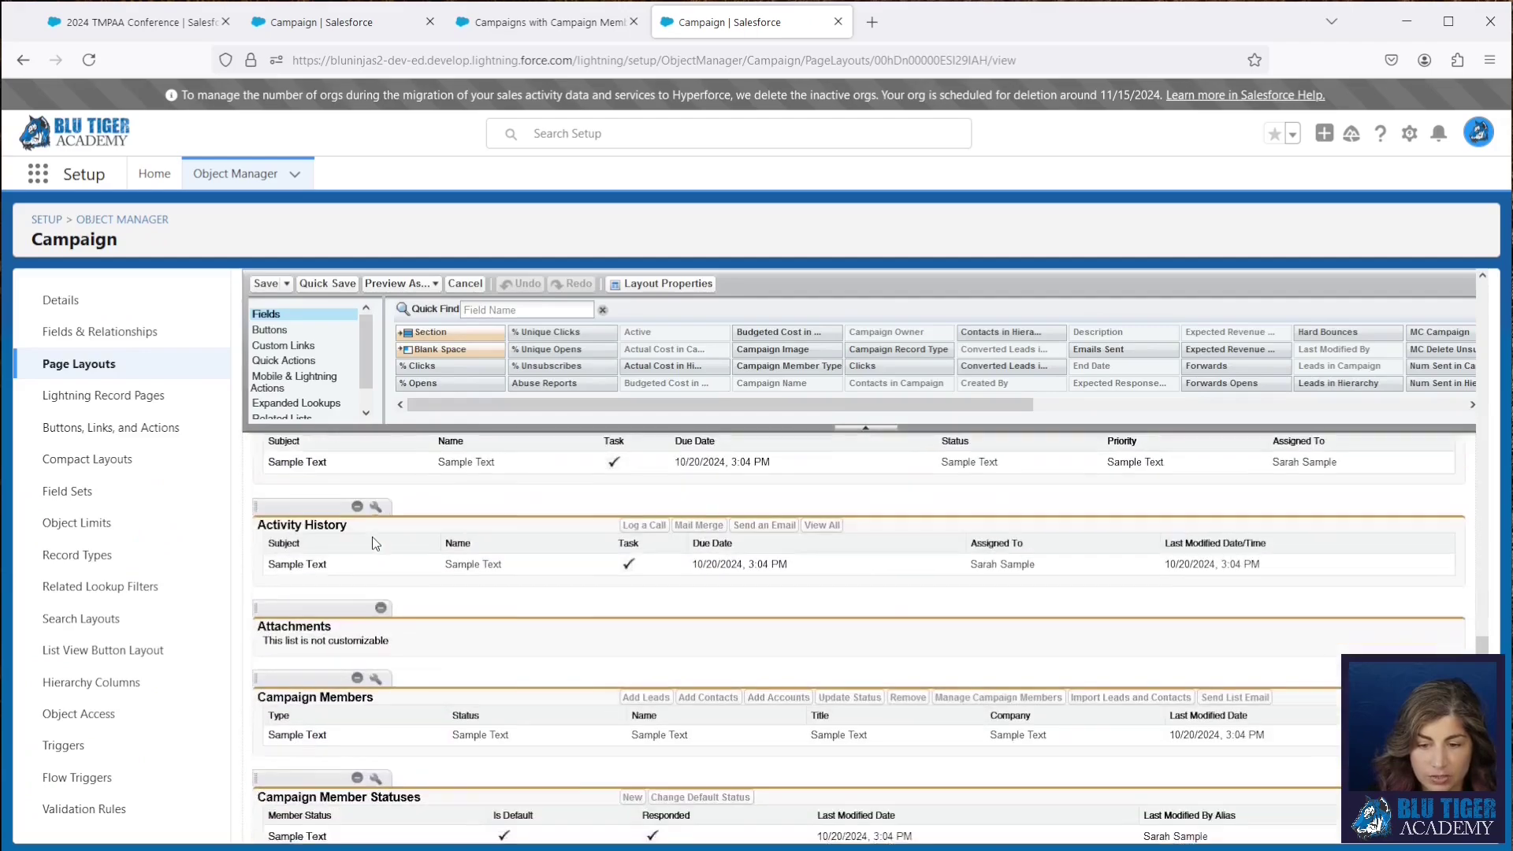
{"action": "scroll", "coordinate": [375, 543], "scroll_direction": "down", "scroll_amount": 3}
{"action": "left_click", "coordinate": [376, 490]}
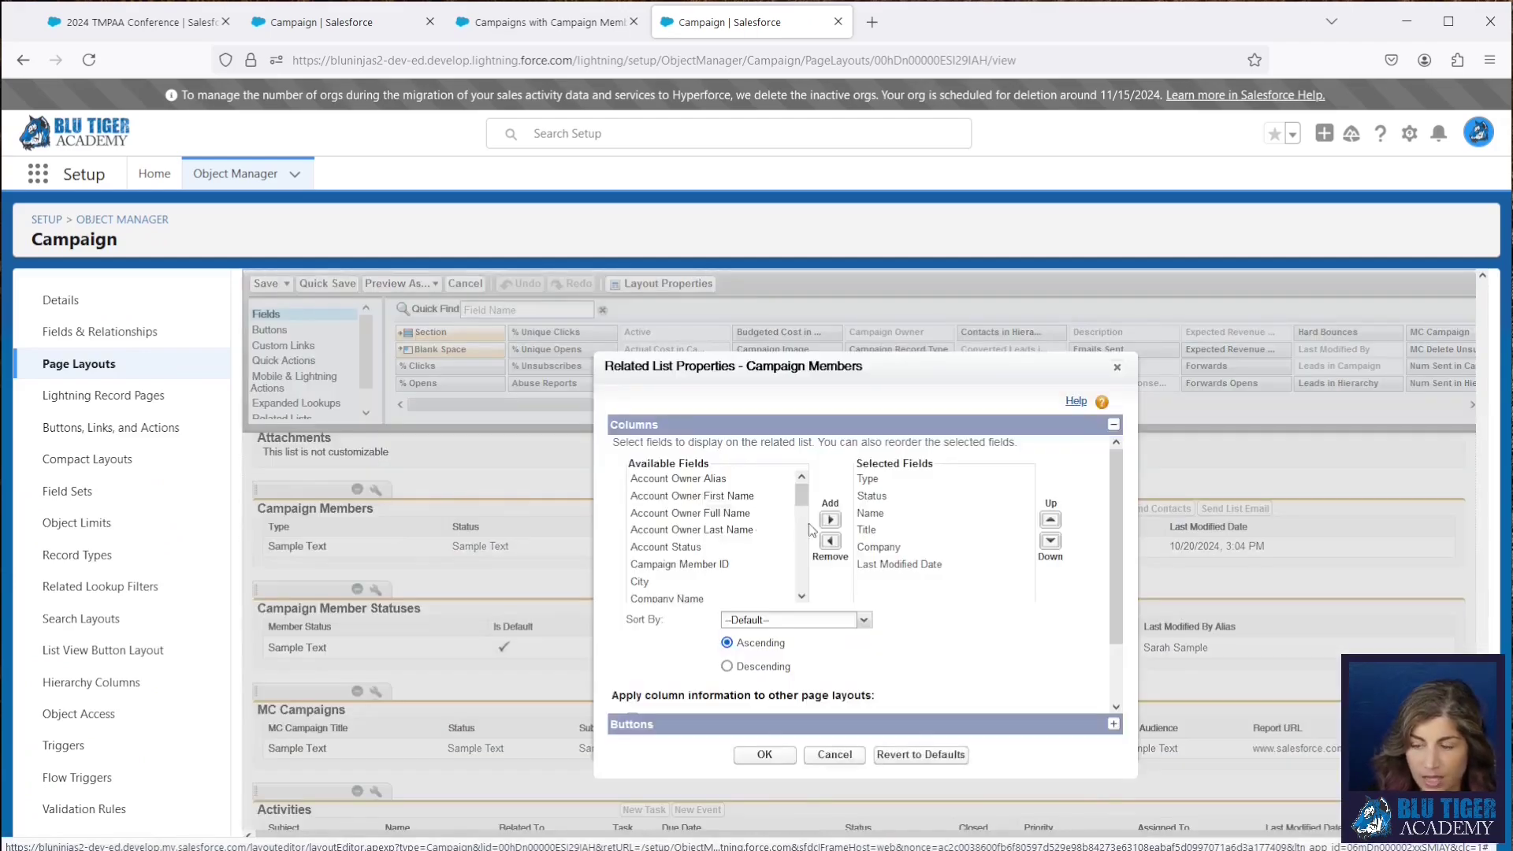
Step: Add Date Member Added to Campaign to the related list's selected fields and remove Last Modified Date
{"action": "scroll", "coordinate": [744, 531], "scroll_direction": "down", "scroll_amount": 3}
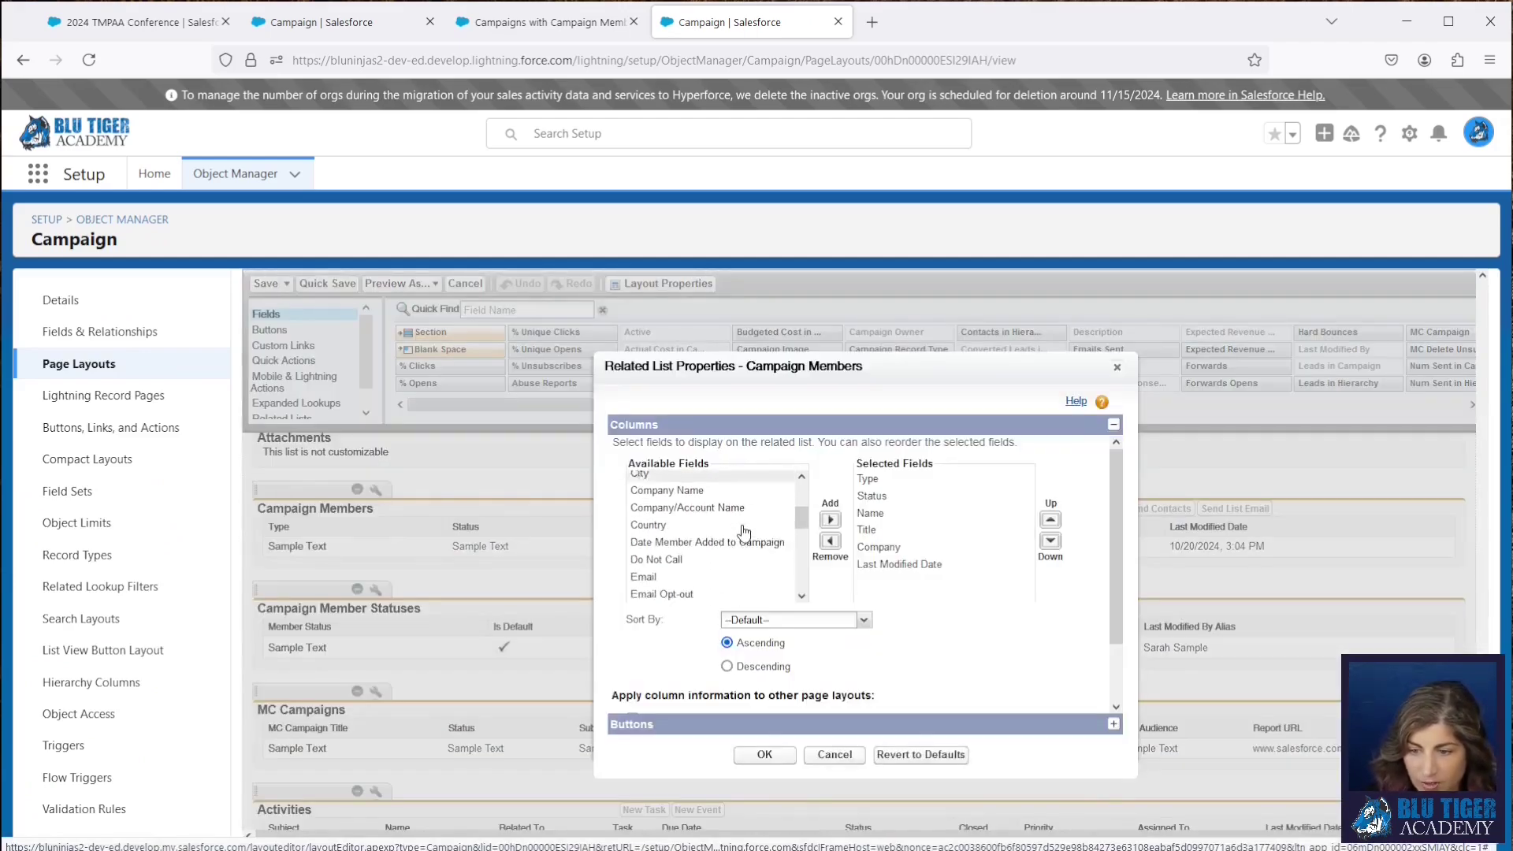
{"action": "scroll", "coordinate": [744, 531], "scroll_direction": "down", "scroll_amount": 1}
{"action": "left_click", "coordinate": [745, 521]}
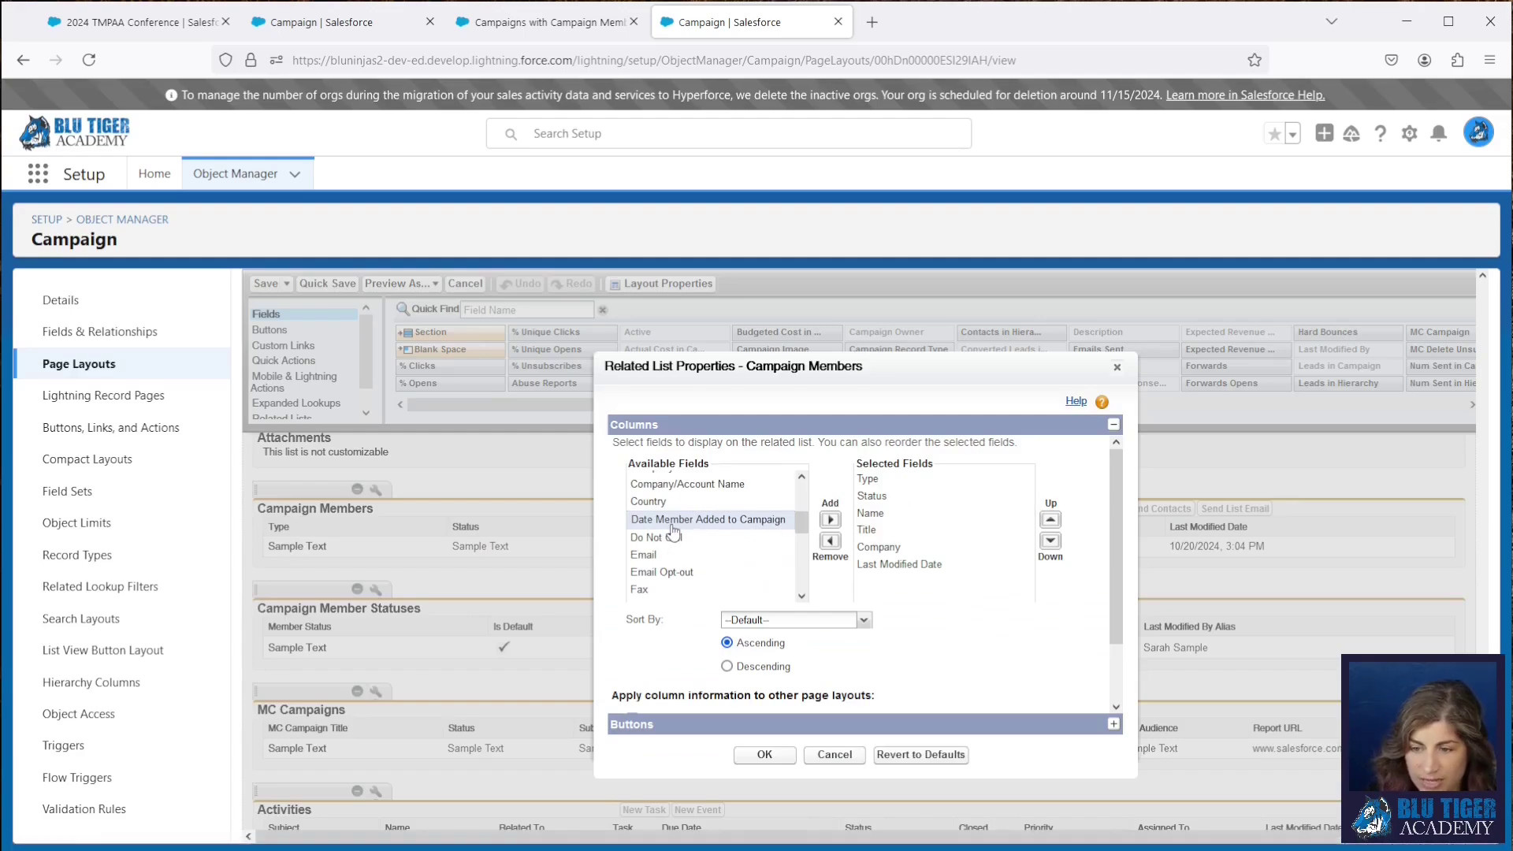
{"action": "left_click", "coordinate": [831, 521]}
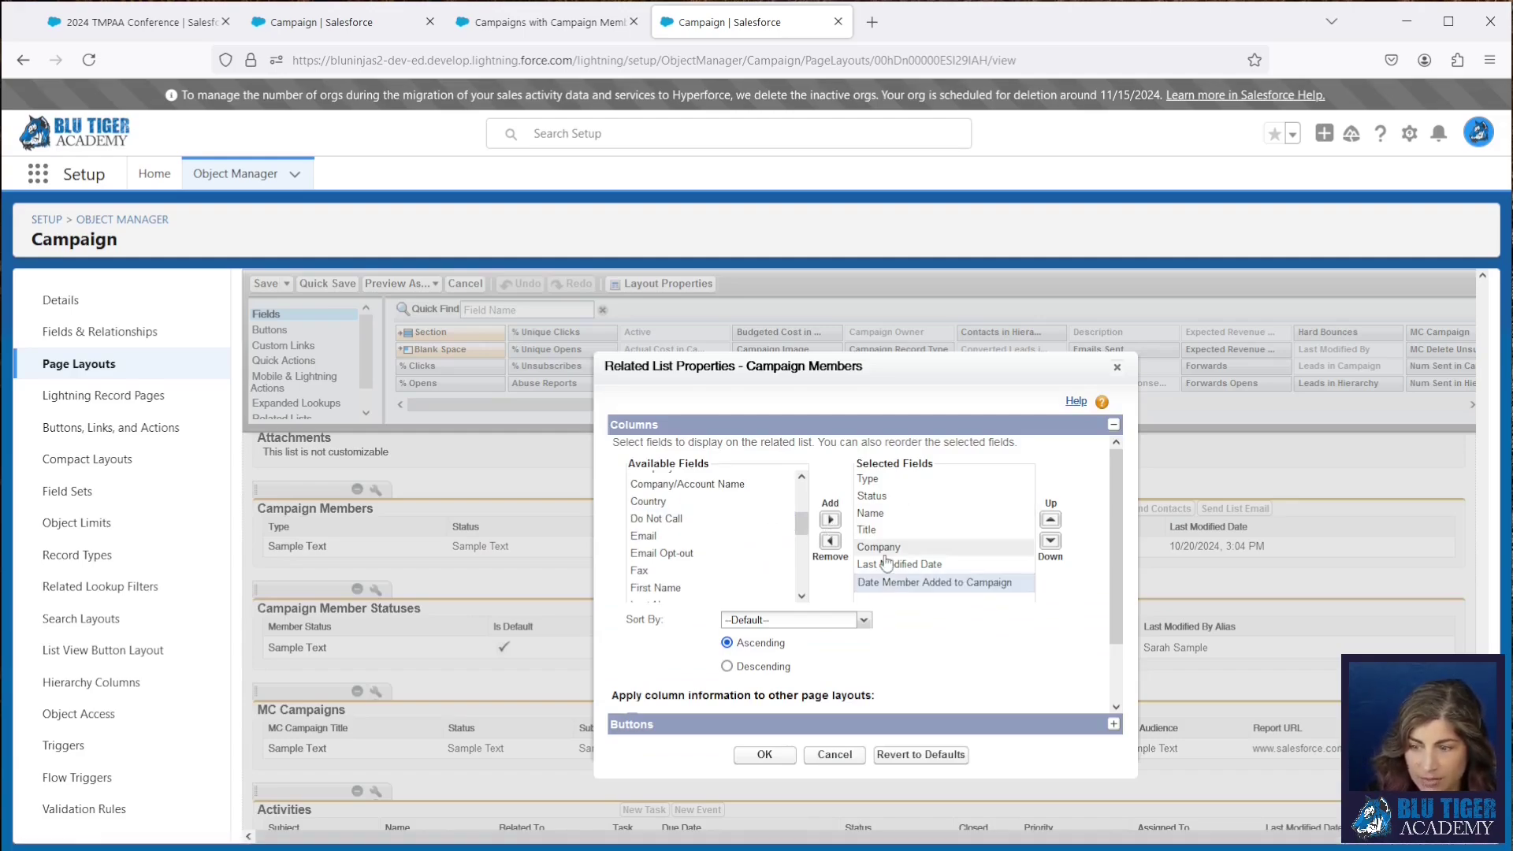
{"action": "left_click", "coordinate": [829, 542]}
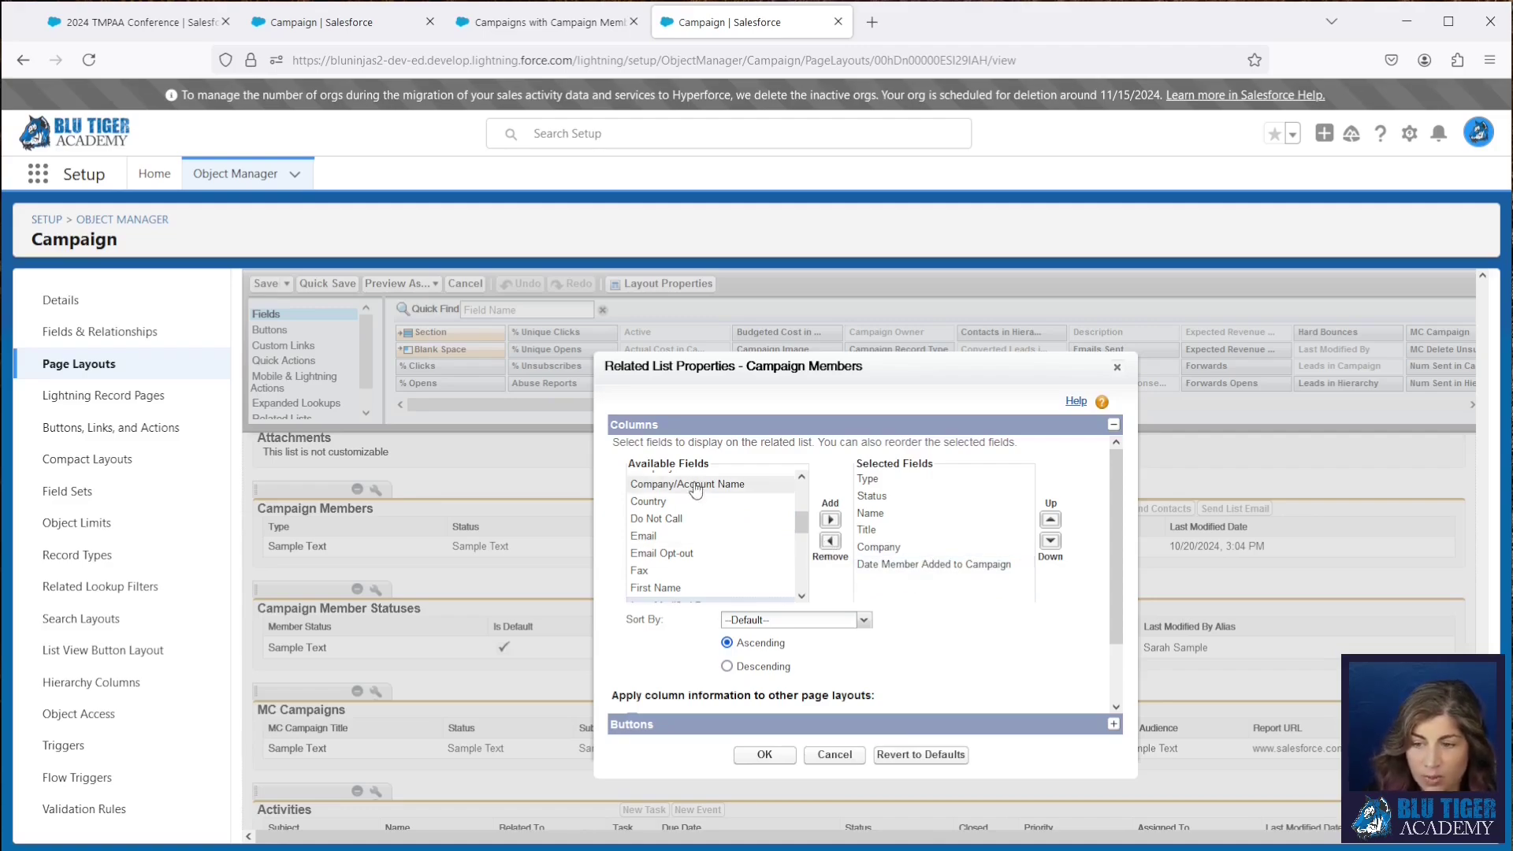
Step: Add the Company/Account Name column and move it above Date Member Added to Campaign
{"action": "scroll", "coordinate": [701, 528], "scroll_direction": "up", "scroll_amount": 2}
{"action": "left_click", "coordinate": [687, 551]}
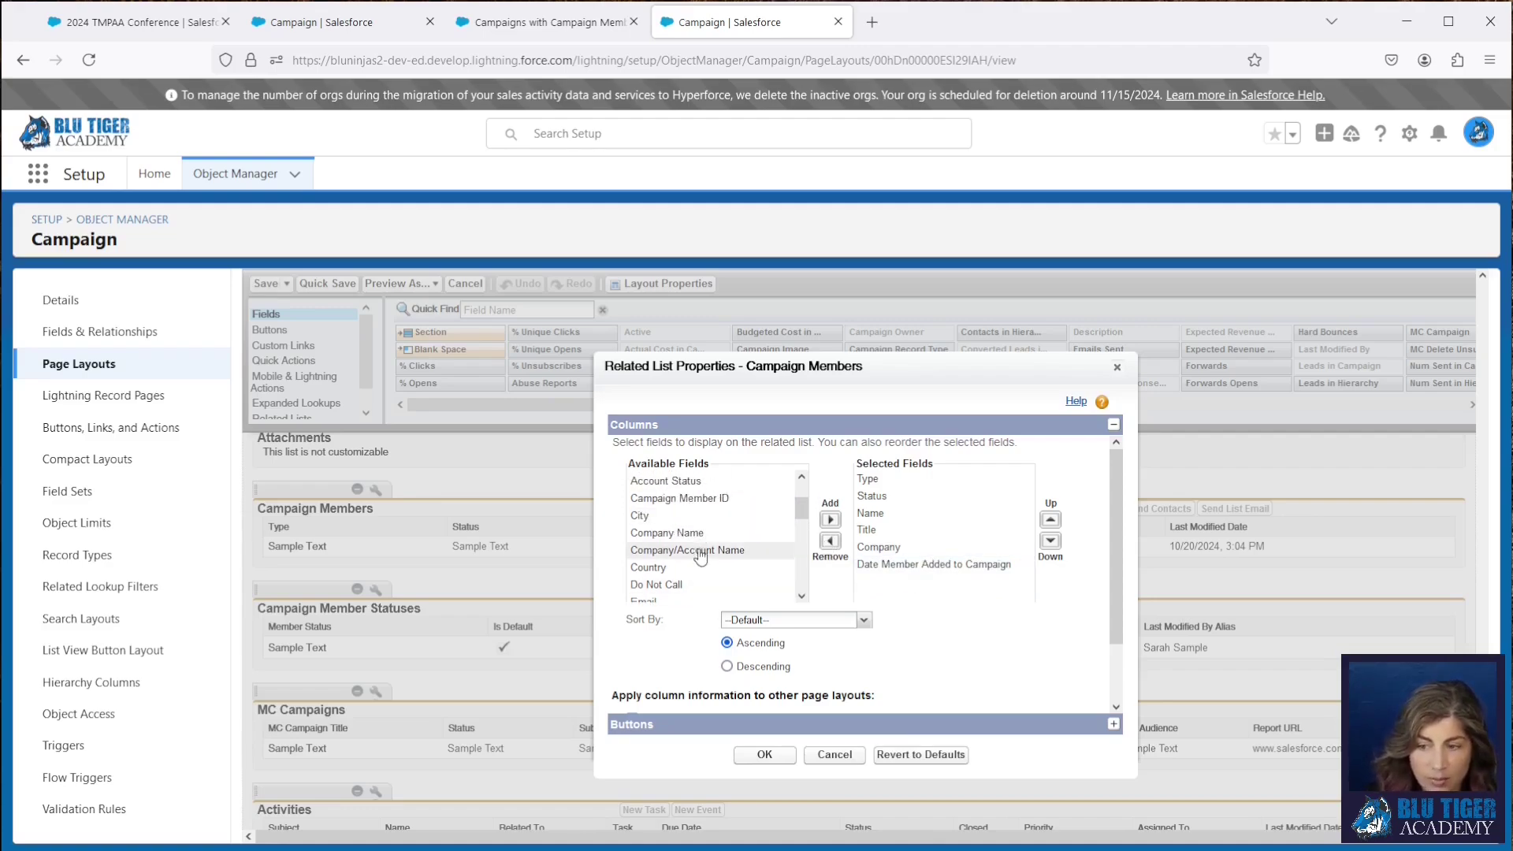
{"action": "left_click", "coordinate": [829, 519]}
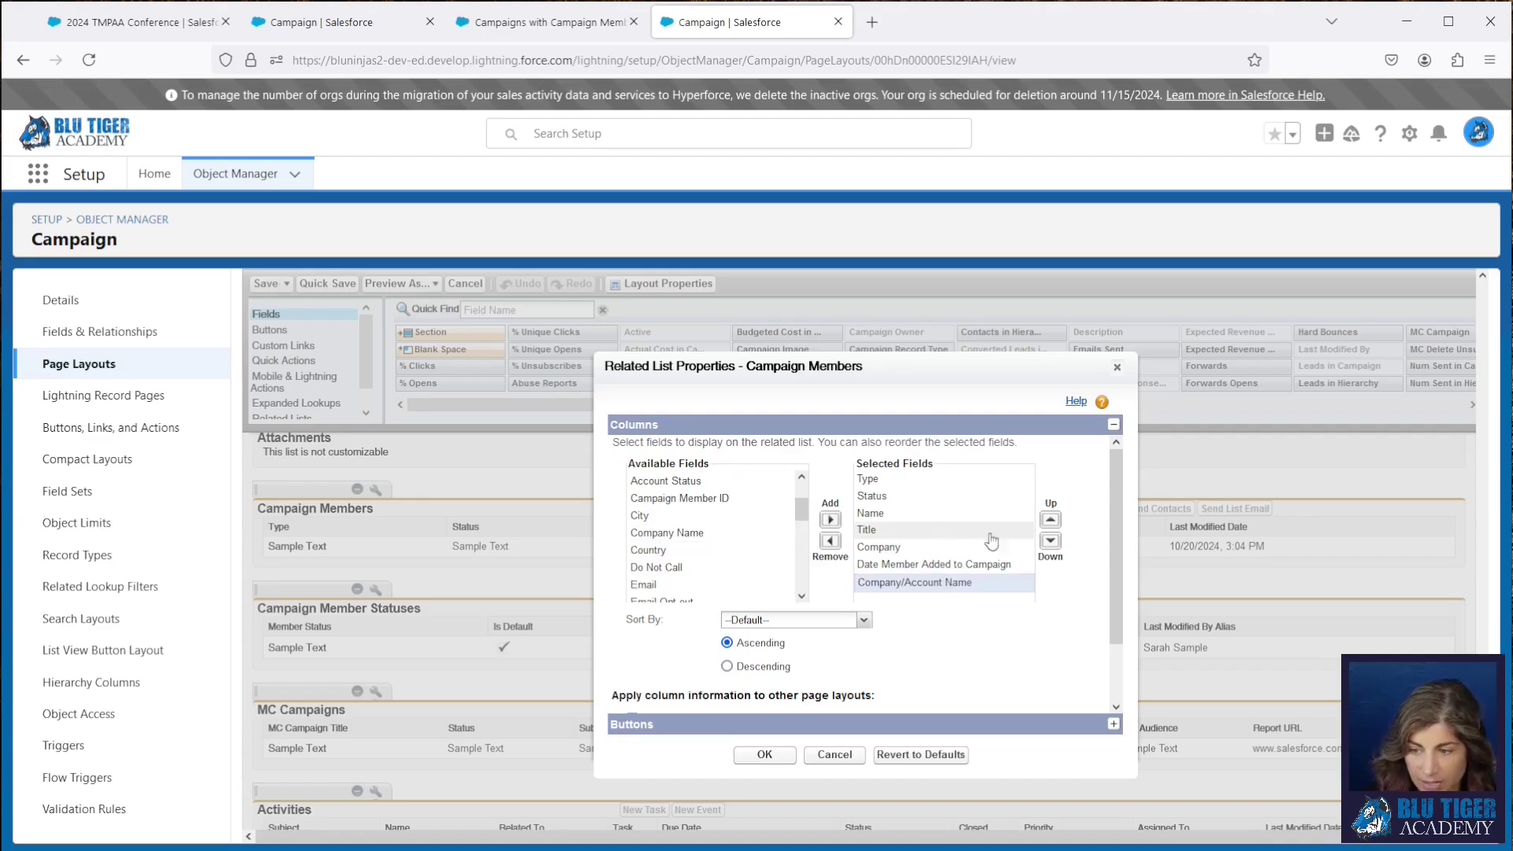
{"action": "left_click", "coordinate": [1050, 519]}
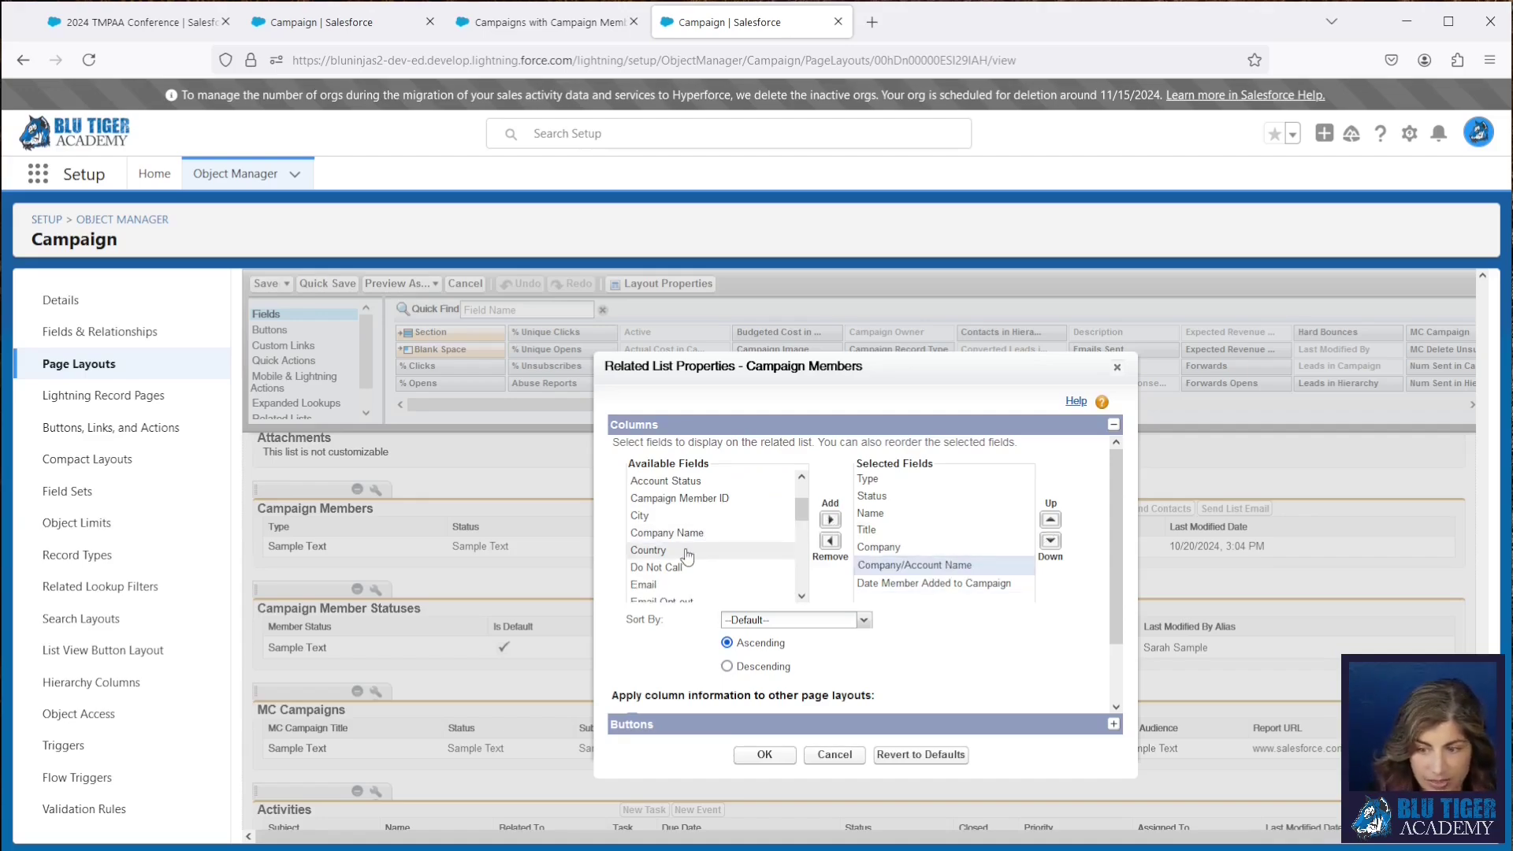
Step: Add Account Status and Lead/Contact Status to the selected fields of the Campaign Members related list
{"action": "left_click", "coordinate": [686, 482]}
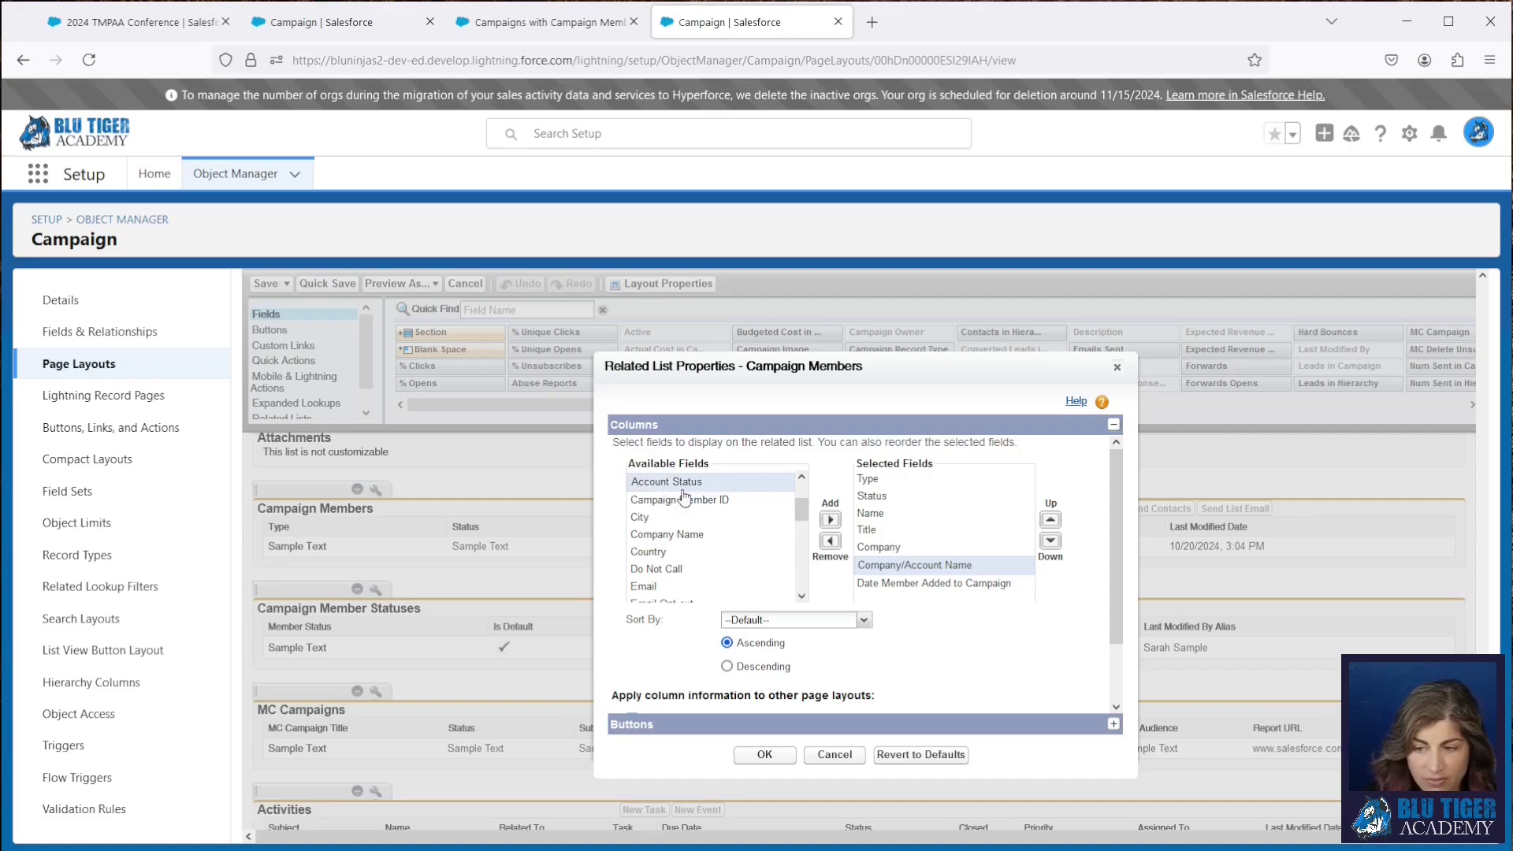
{"action": "left_click", "coordinate": [830, 519]}
{"action": "scroll", "coordinate": [717, 534], "scroll_direction": "down", "scroll_amount": 4}
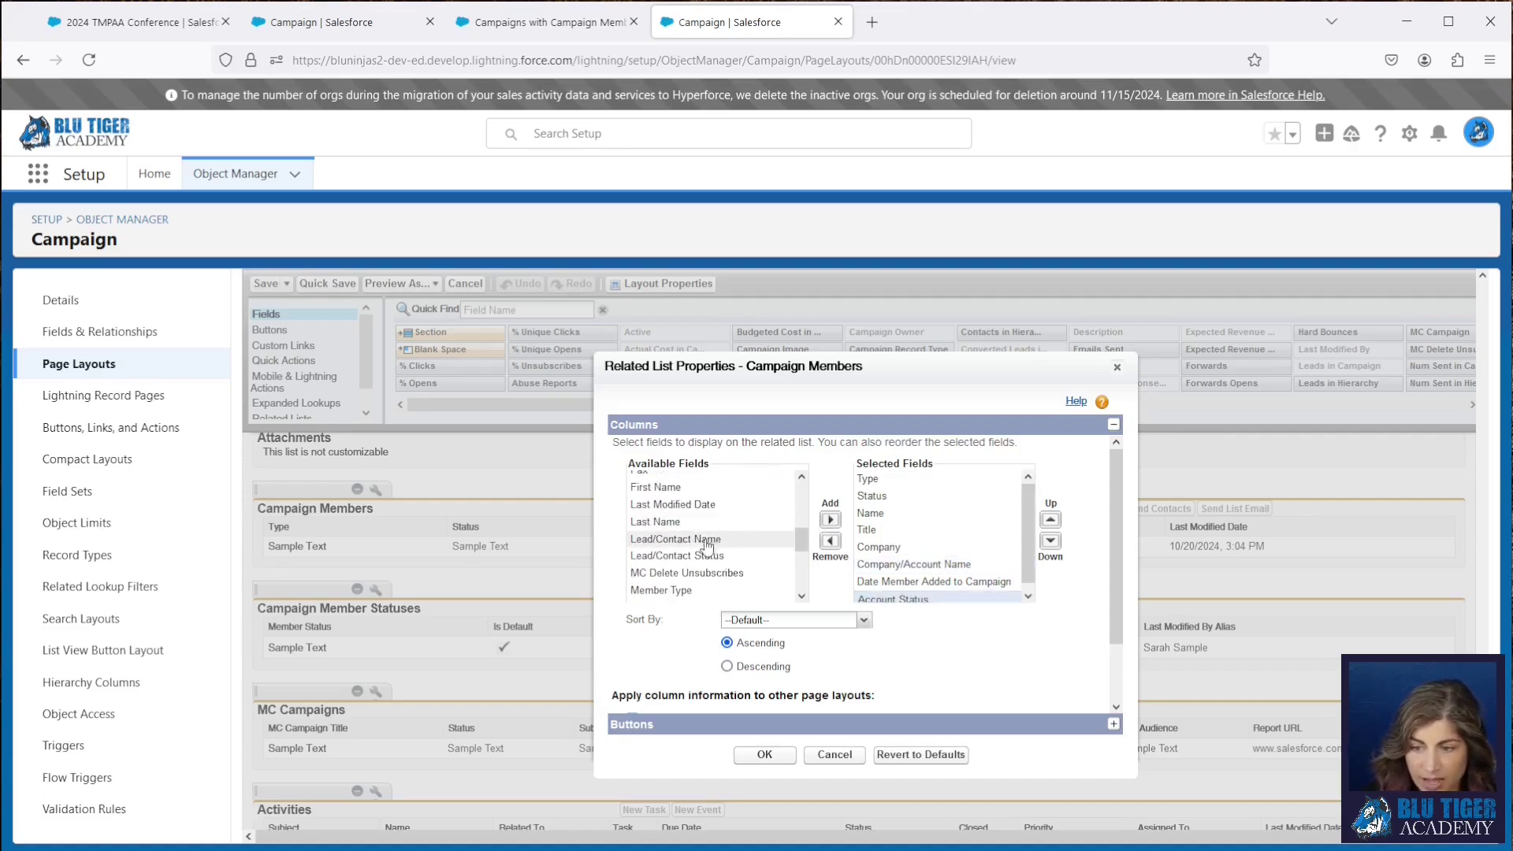
{"action": "left_click", "coordinate": [672, 557]}
{"action": "left_click", "coordinate": [830, 520]}
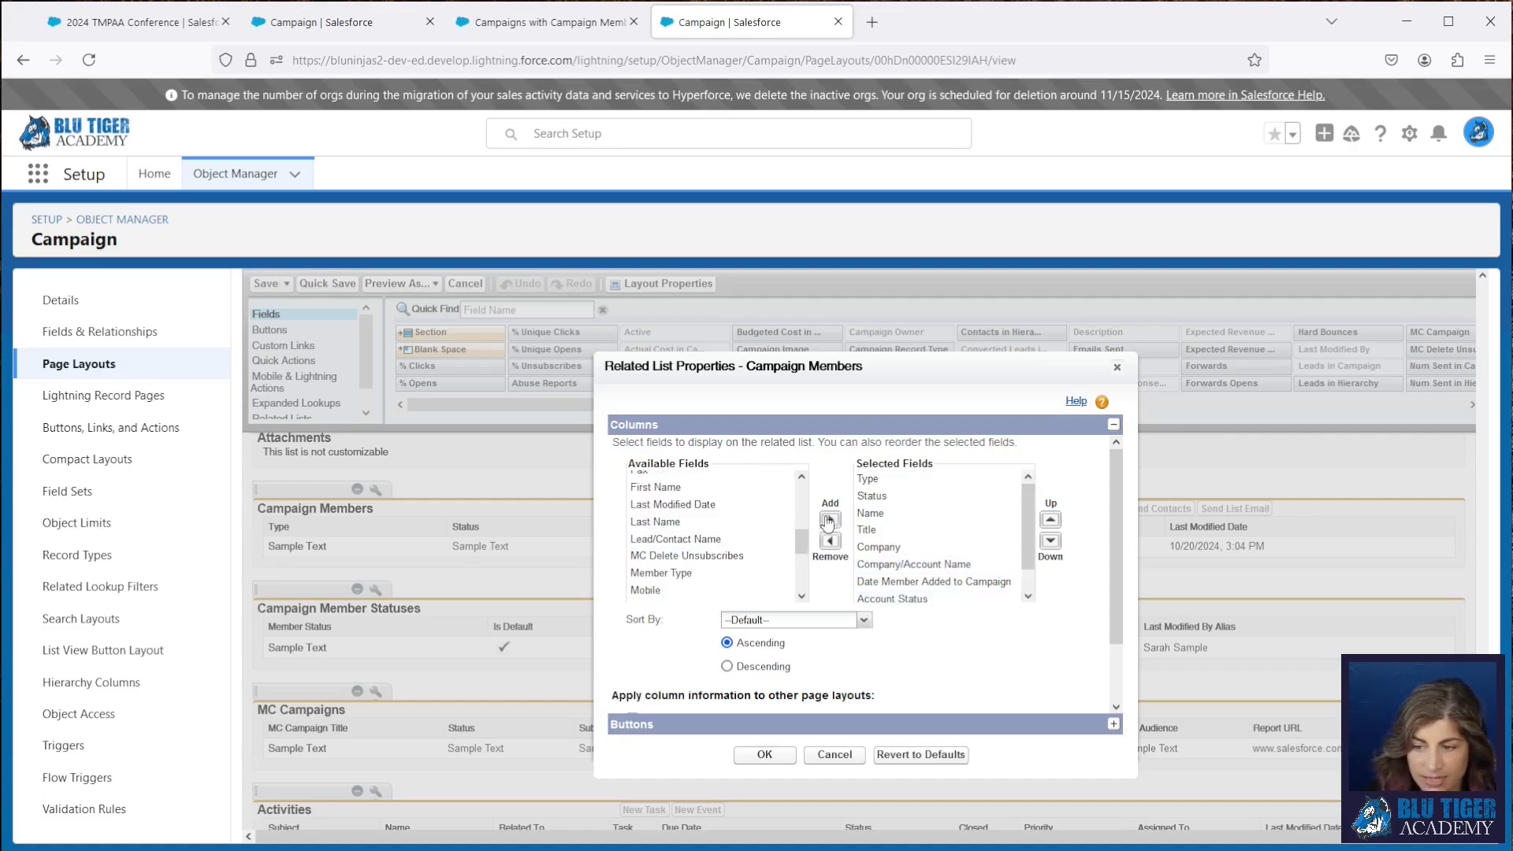
Step: Move Date Member Added to Campaign below Lead/Contact Status, apply the column changes and save the Trade Show Layout
{"action": "scroll", "coordinate": [956, 550], "scroll_direction": "down", "scroll_amount": 1}
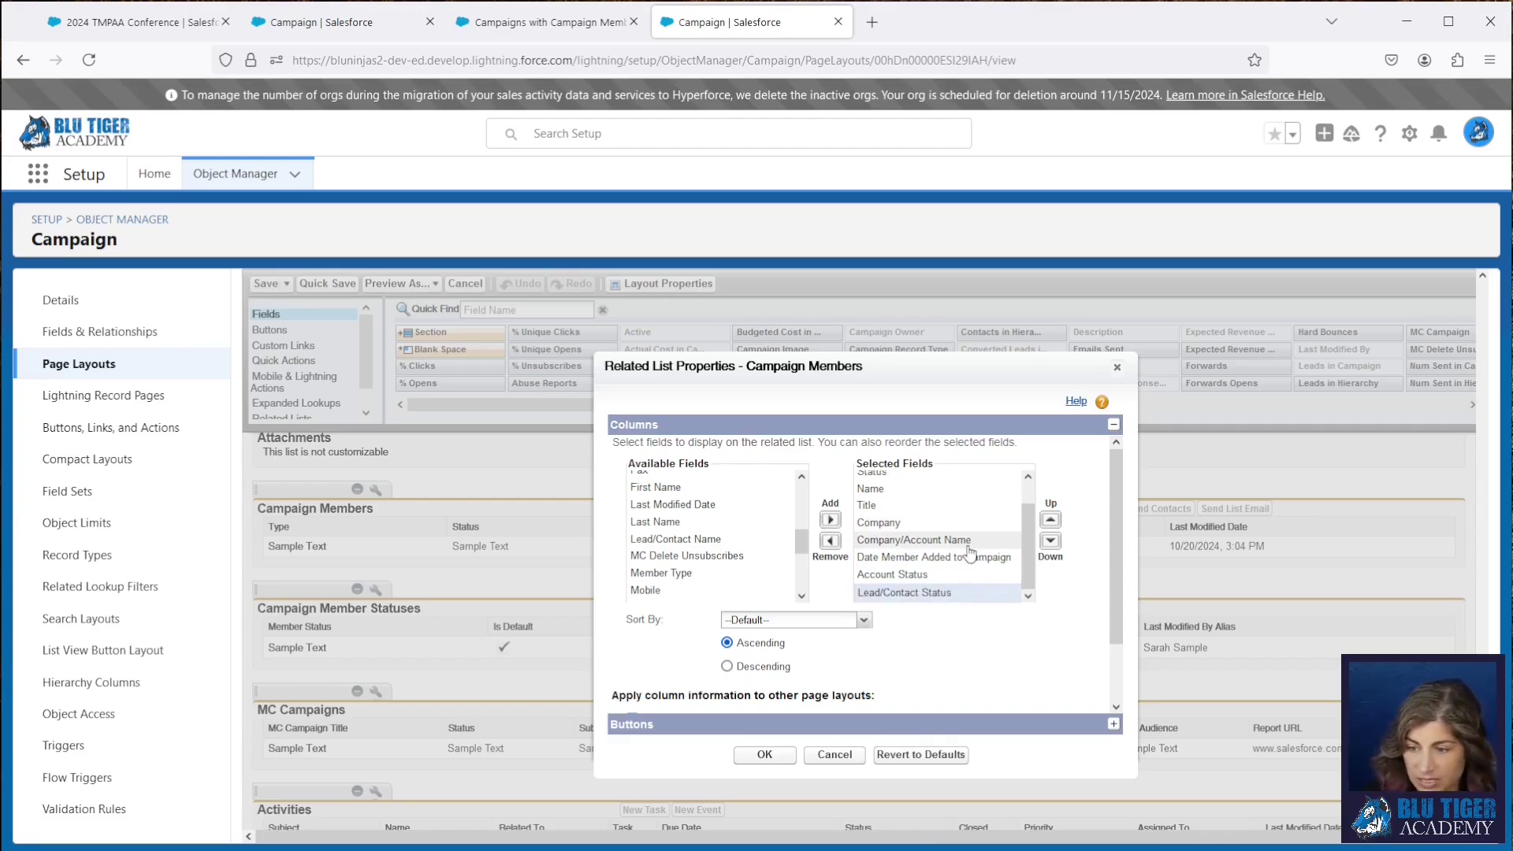
{"action": "left_click", "coordinate": [973, 557]}
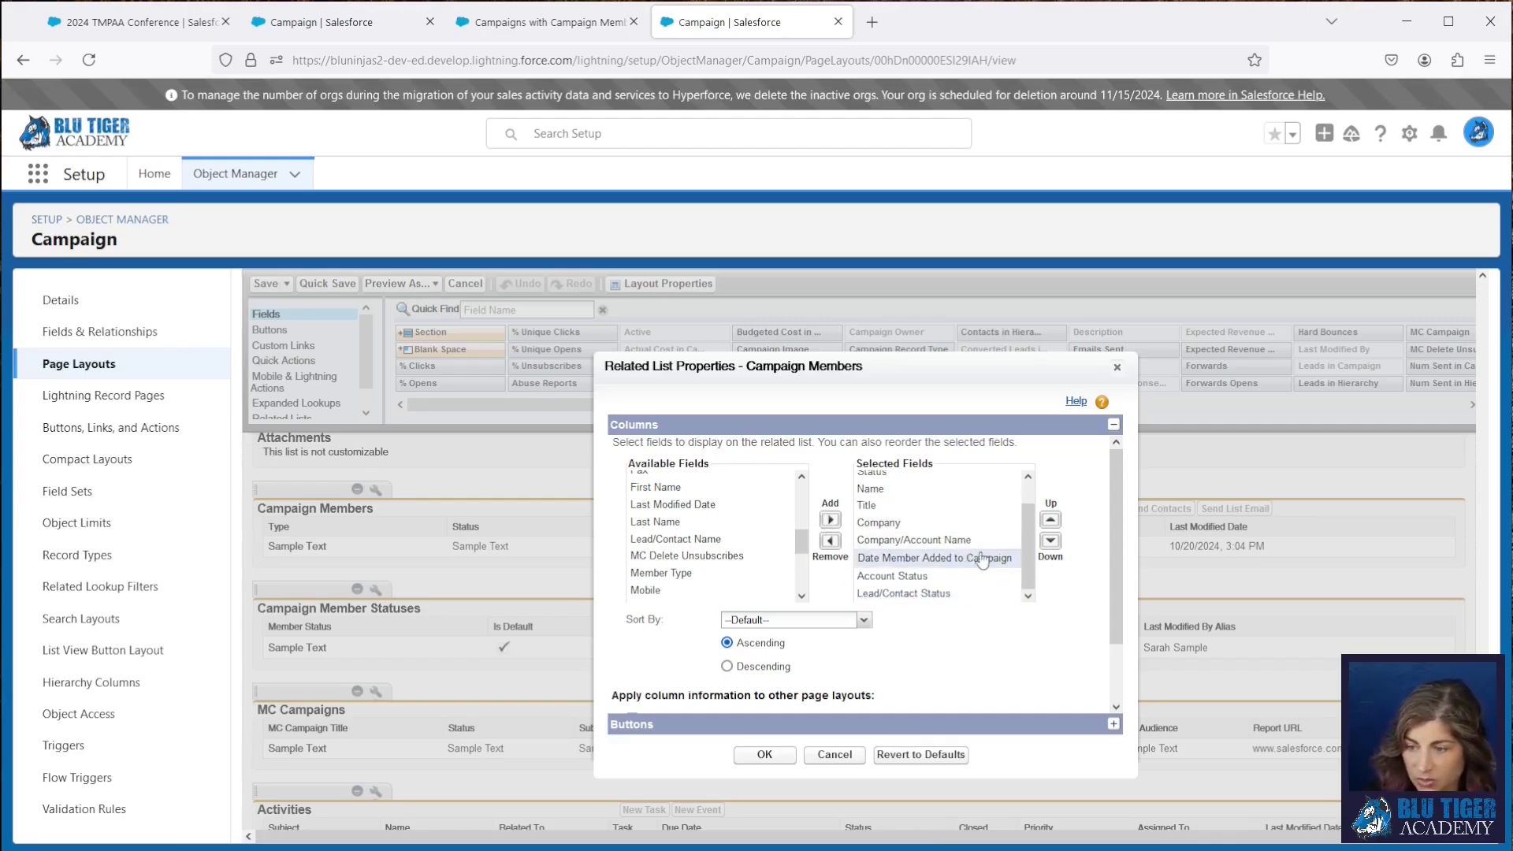
{"action": "left_click", "coordinate": [1049, 543]}
{"action": "left_click", "coordinate": [1049, 544]}
{"action": "scroll", "coordinate": [942, 656], "scroll_direction": "down", "scroll_amount": 1}
{"action": "left_click", "coordinate": [764, 754]}
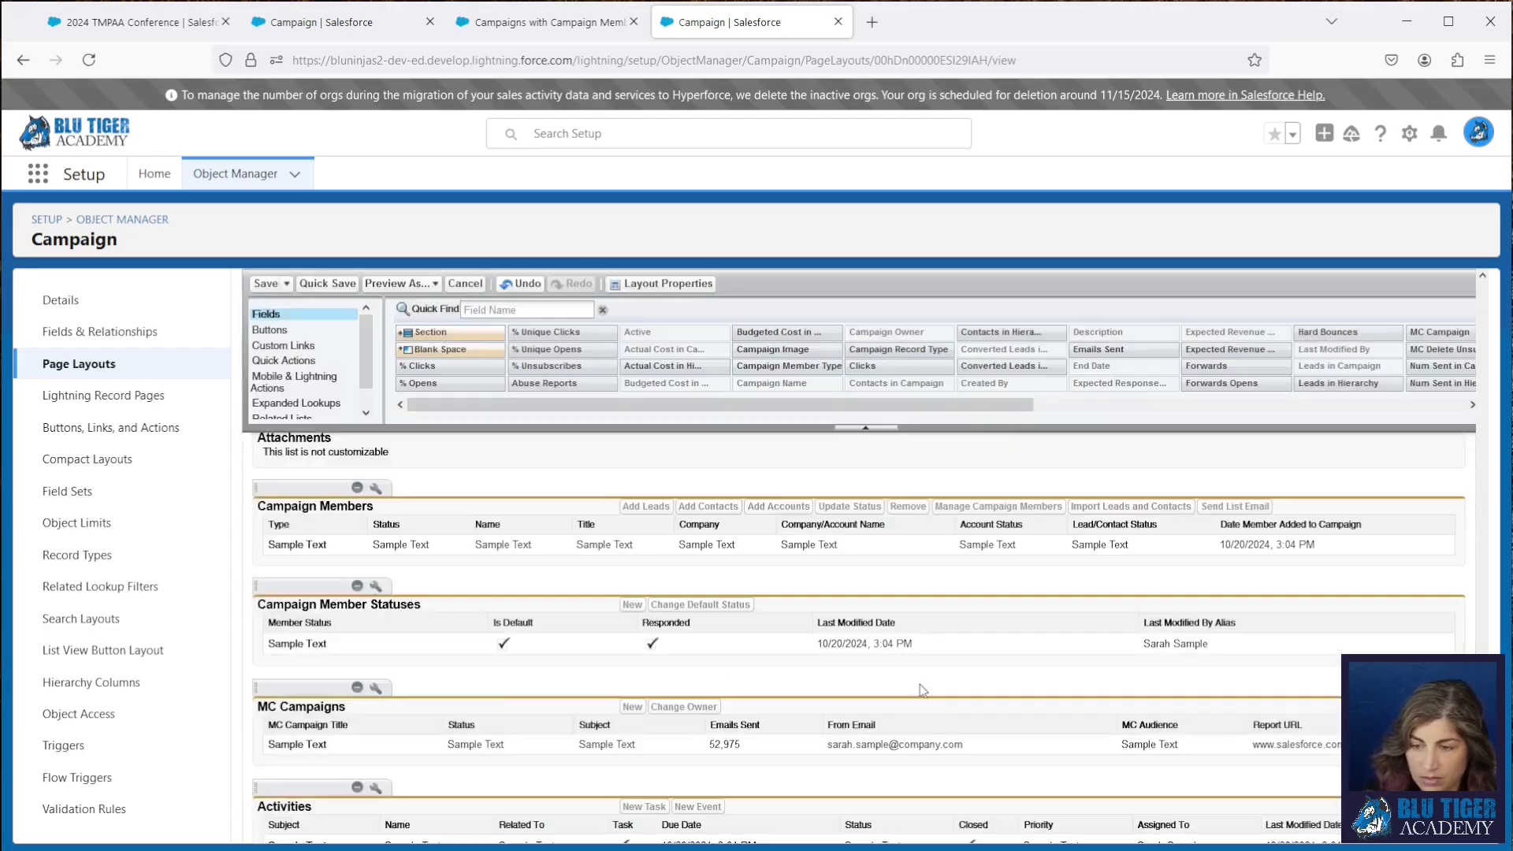
{"action": "left_click", "coordinate": [266, 283]}
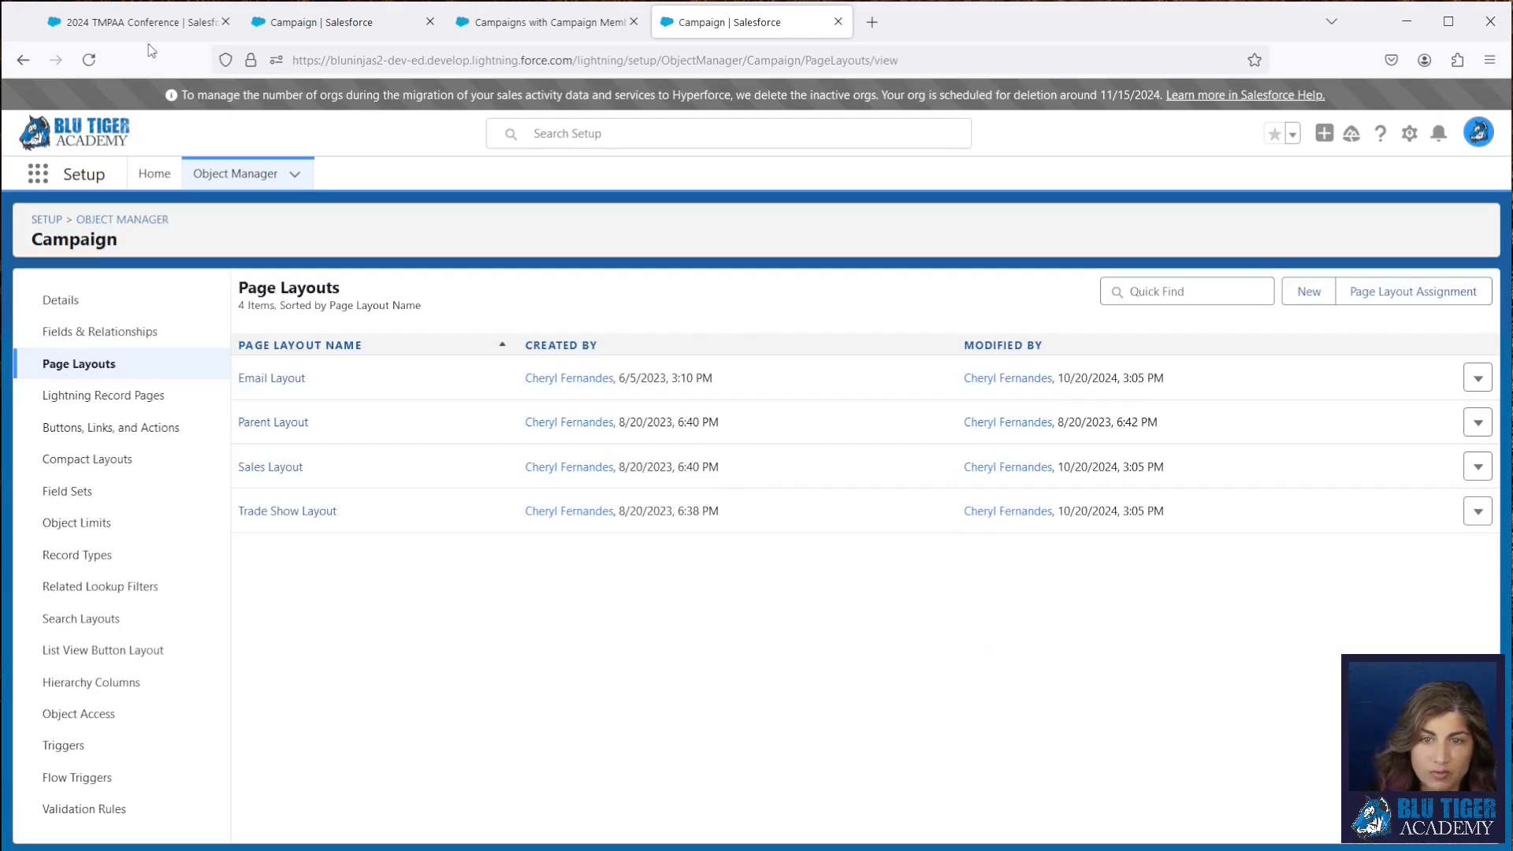
Step: Open the full Campaign Members list of the 2024 TMPAA Conference campaign and sort it by Company/Account Name
{"action": "left_click", "coordinate": [145, 31]}
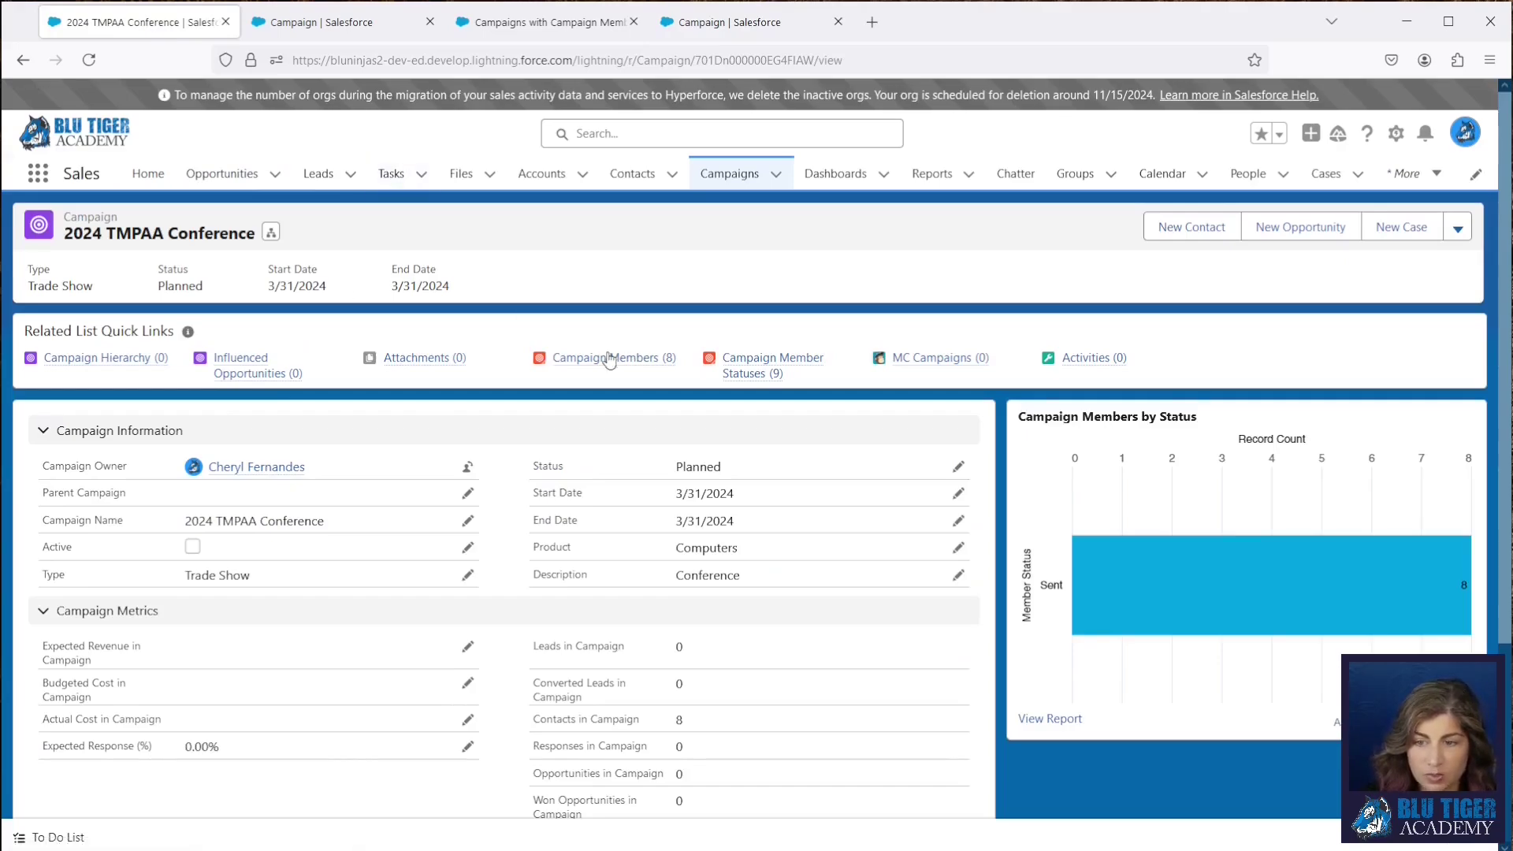
{"action": "mouse_move", "coordinate": [609, 359]}
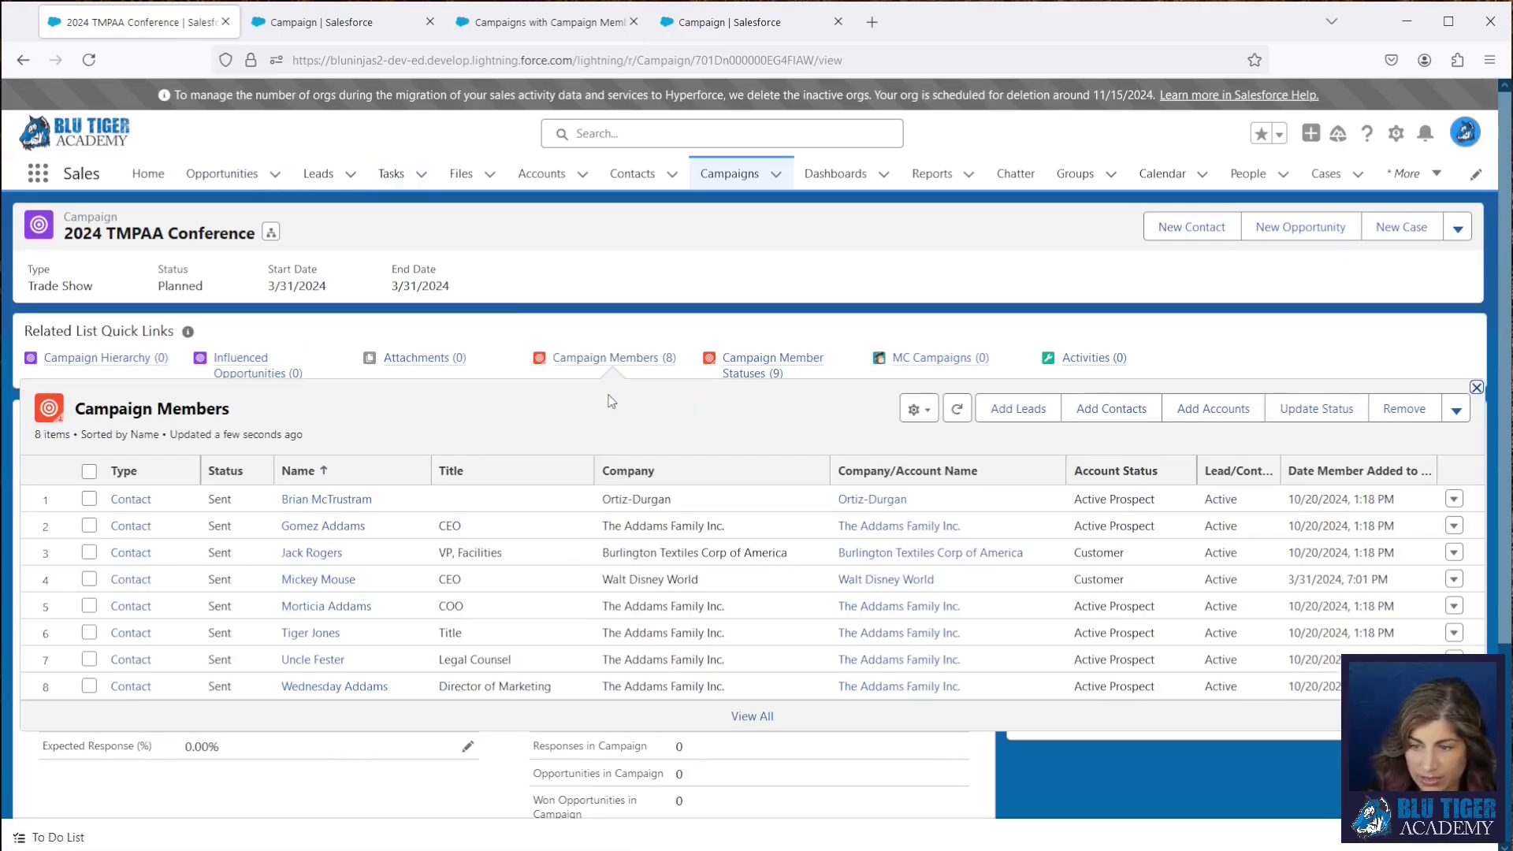
{"action": "left_click", "coordinate": [590, 359]}
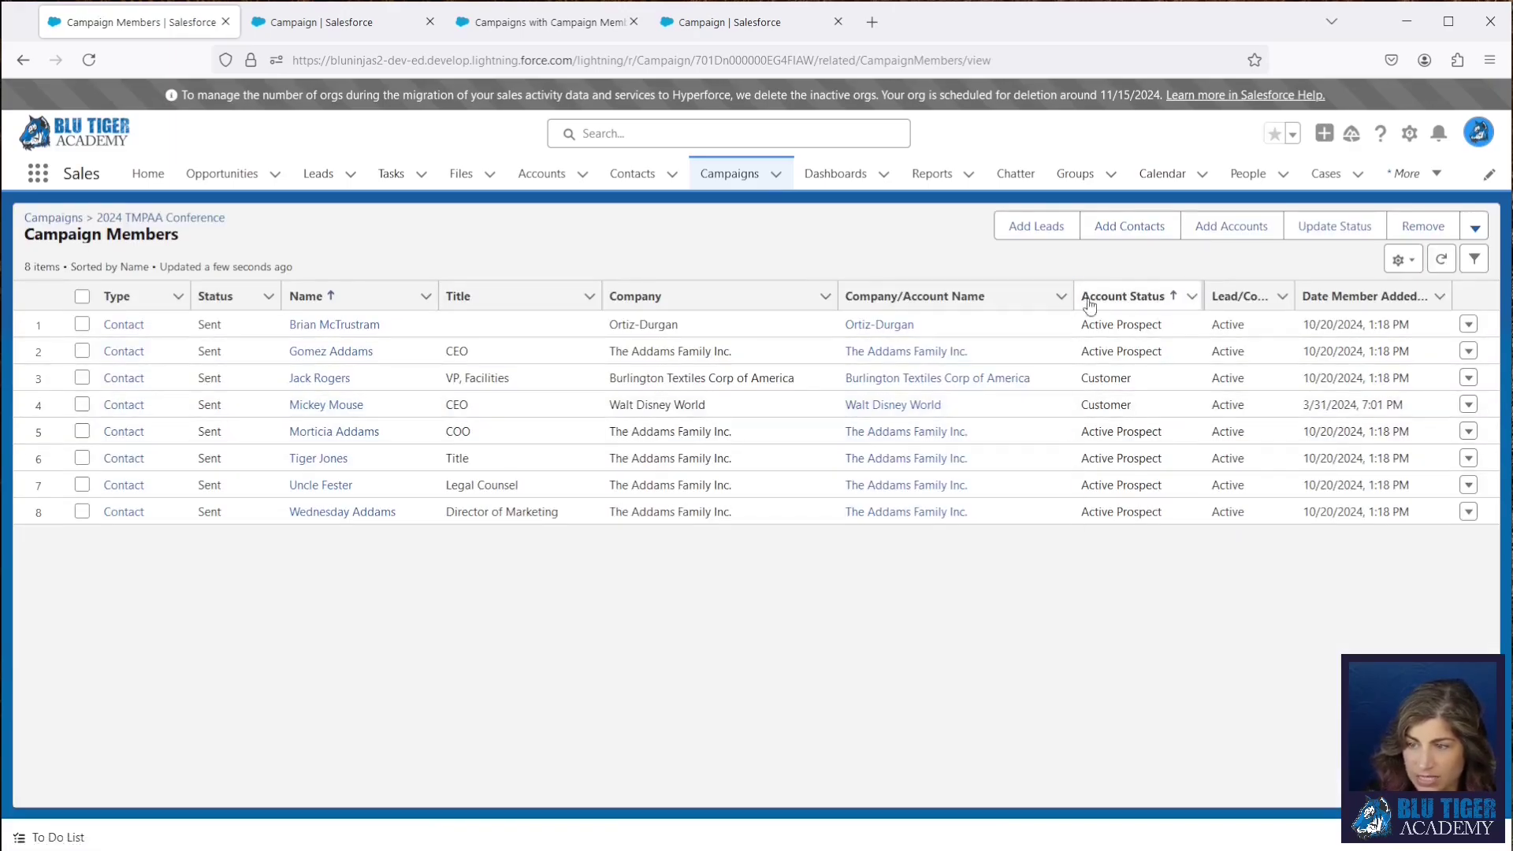
{"action": "left_click", "coordinate": [877, 302]}
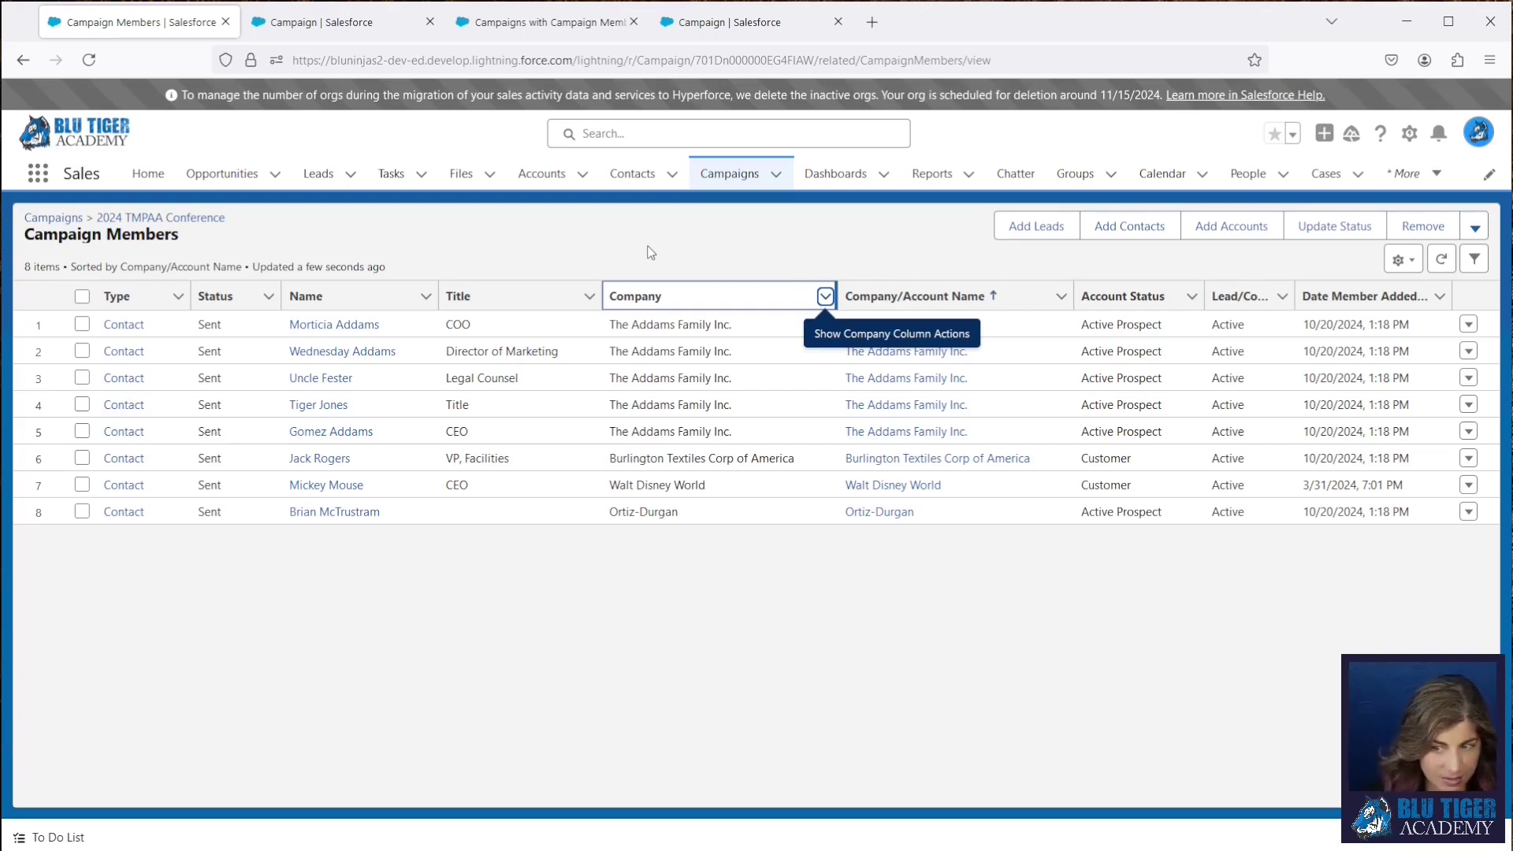
Step: In the Trade Show Layout's Campaign Members related list properties, add the Company Name column and remove Company
{"action": "left_click", "coordinate": [323, 22]}
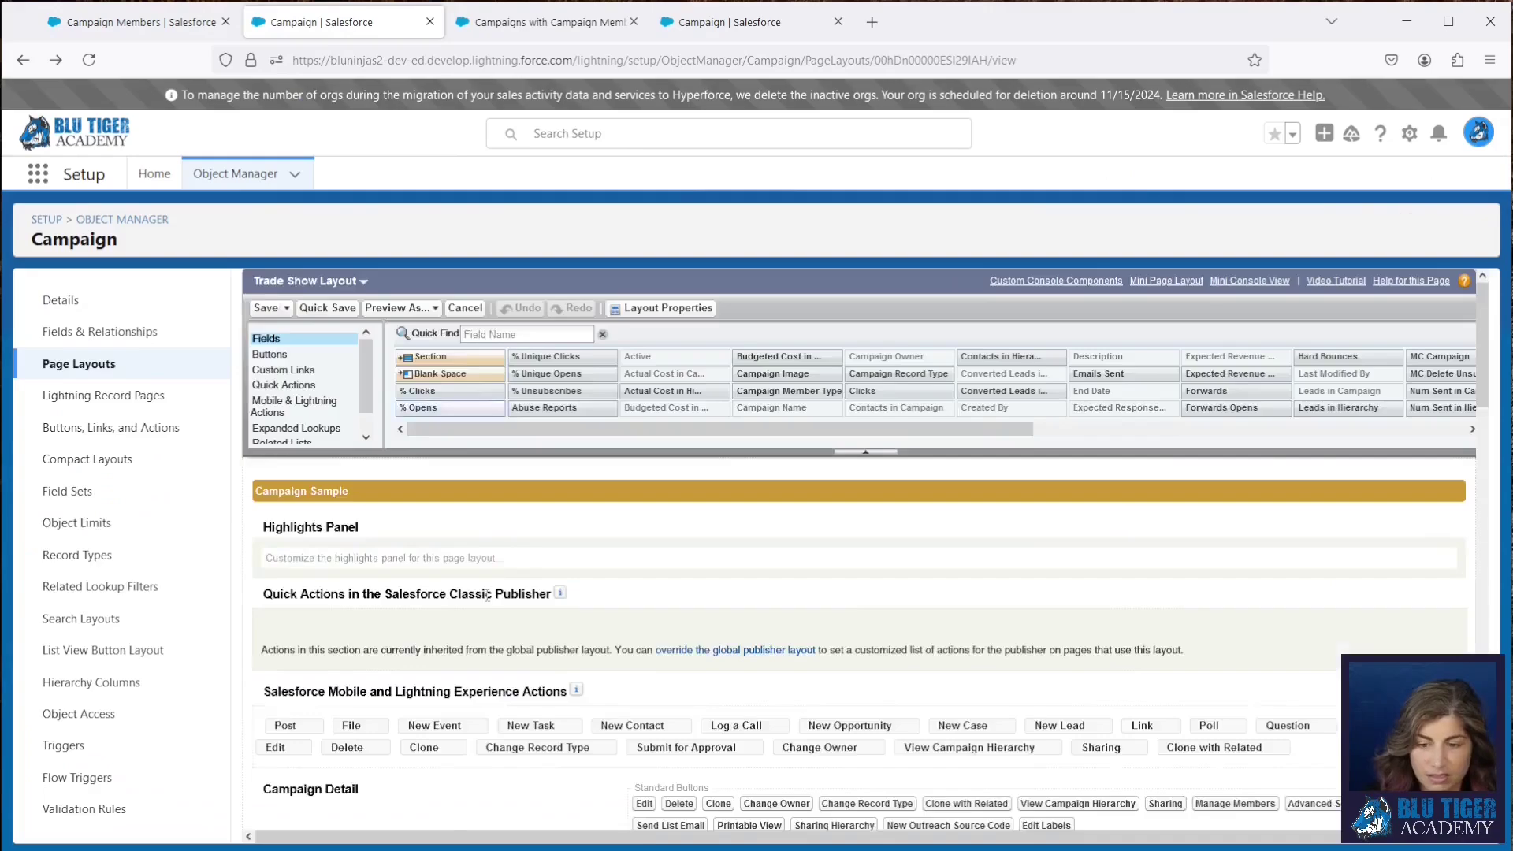
{"action": "scroll", "coordinate": [487, 597], "scroll_direction": "down", "scroll_amount": 15}
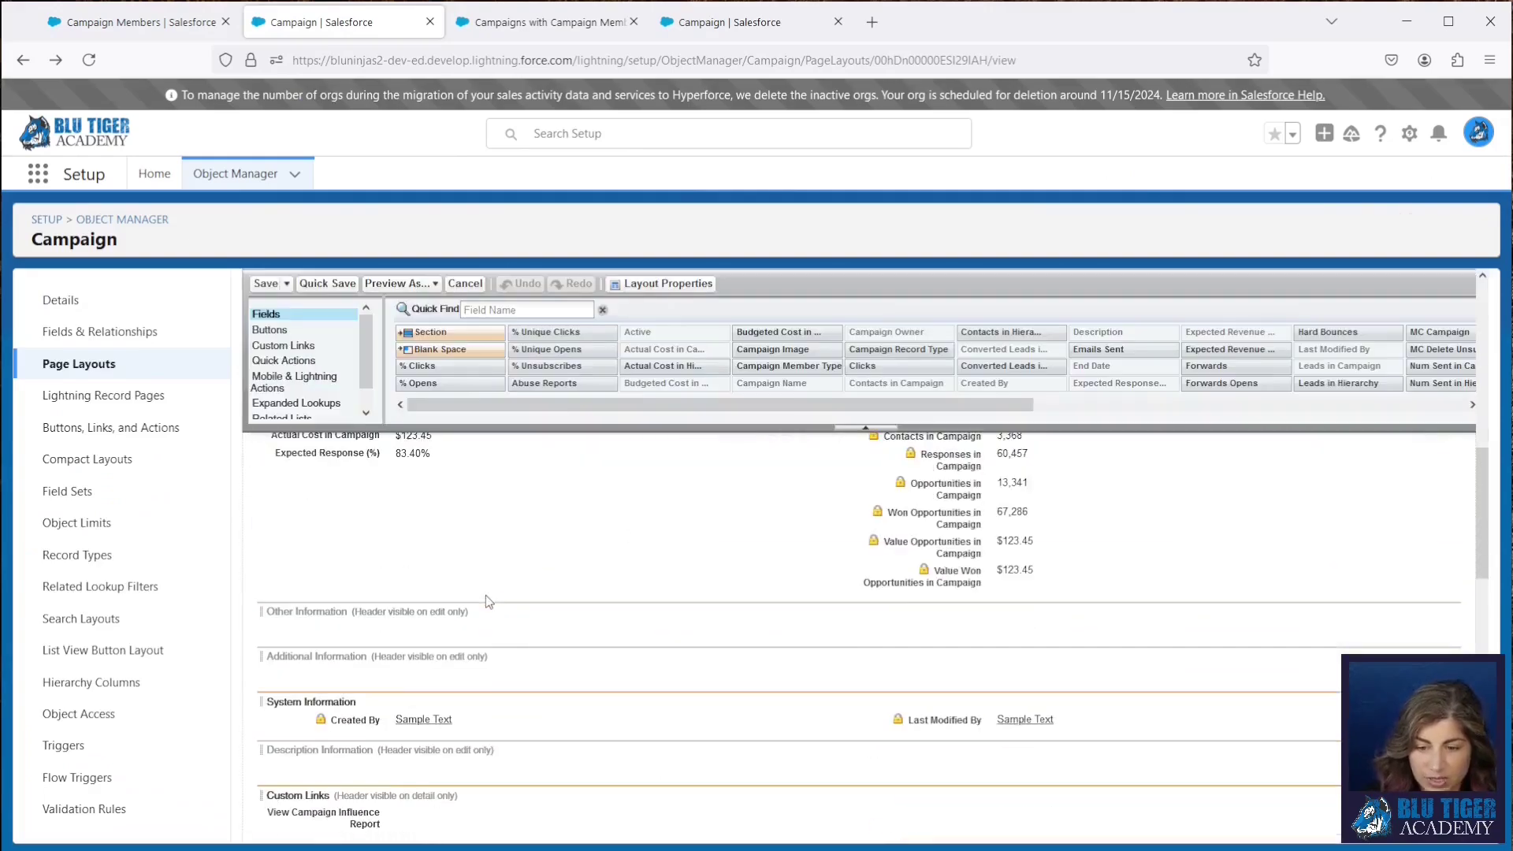
{"action": "scroll", "coordinate": [486, 594], "scroll_direction": "down", "scroll_amount": 5}
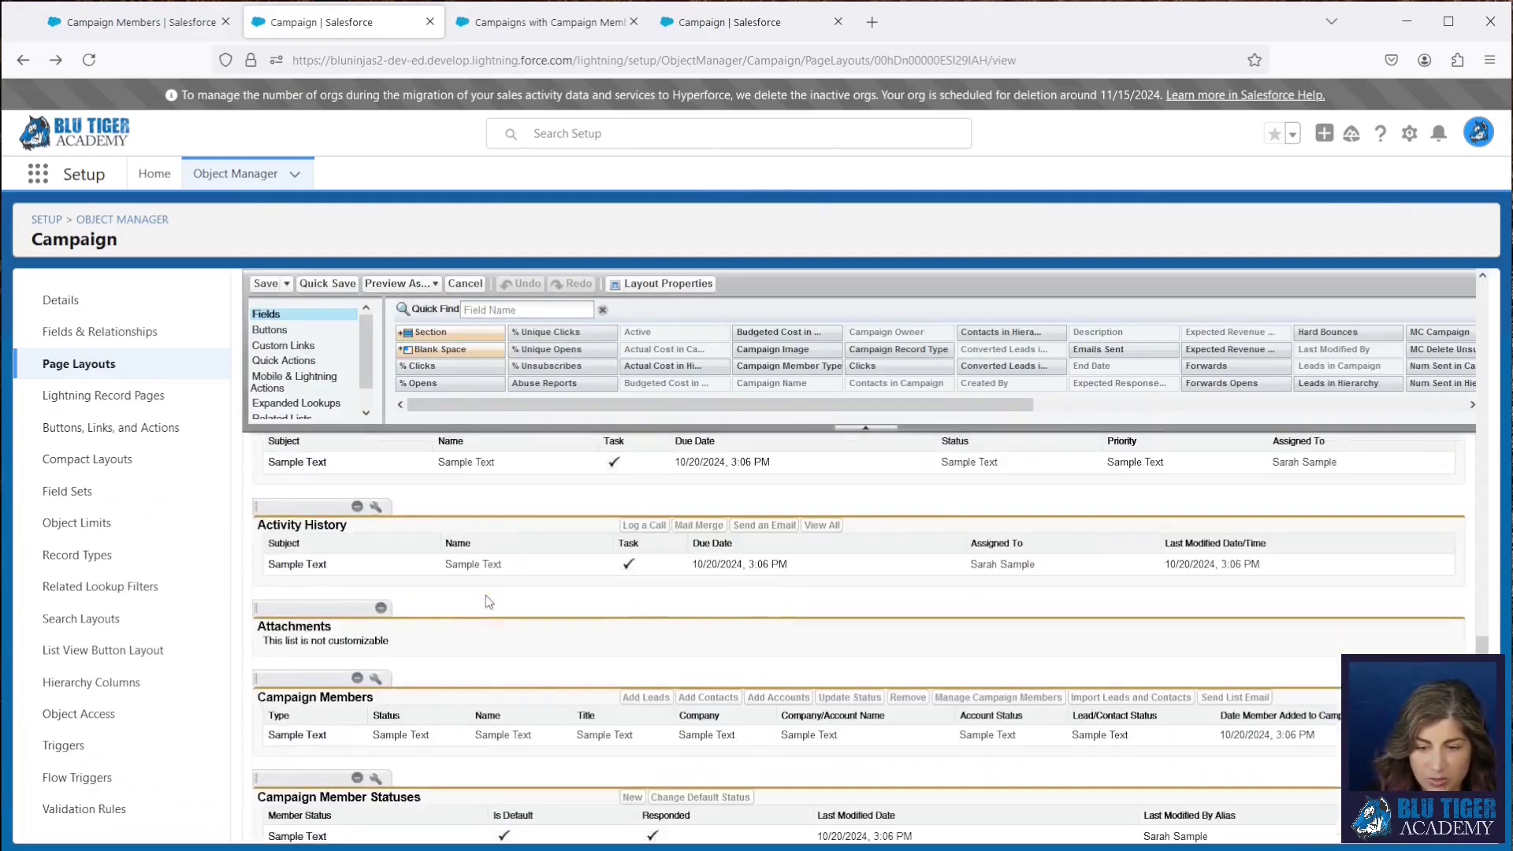
{"action": "left_click", "coordinate": [375, 489]}
{"action": "scroll", "coordinate": [663, 527], "scroll_direction": "down", "scroll_amount": 2}
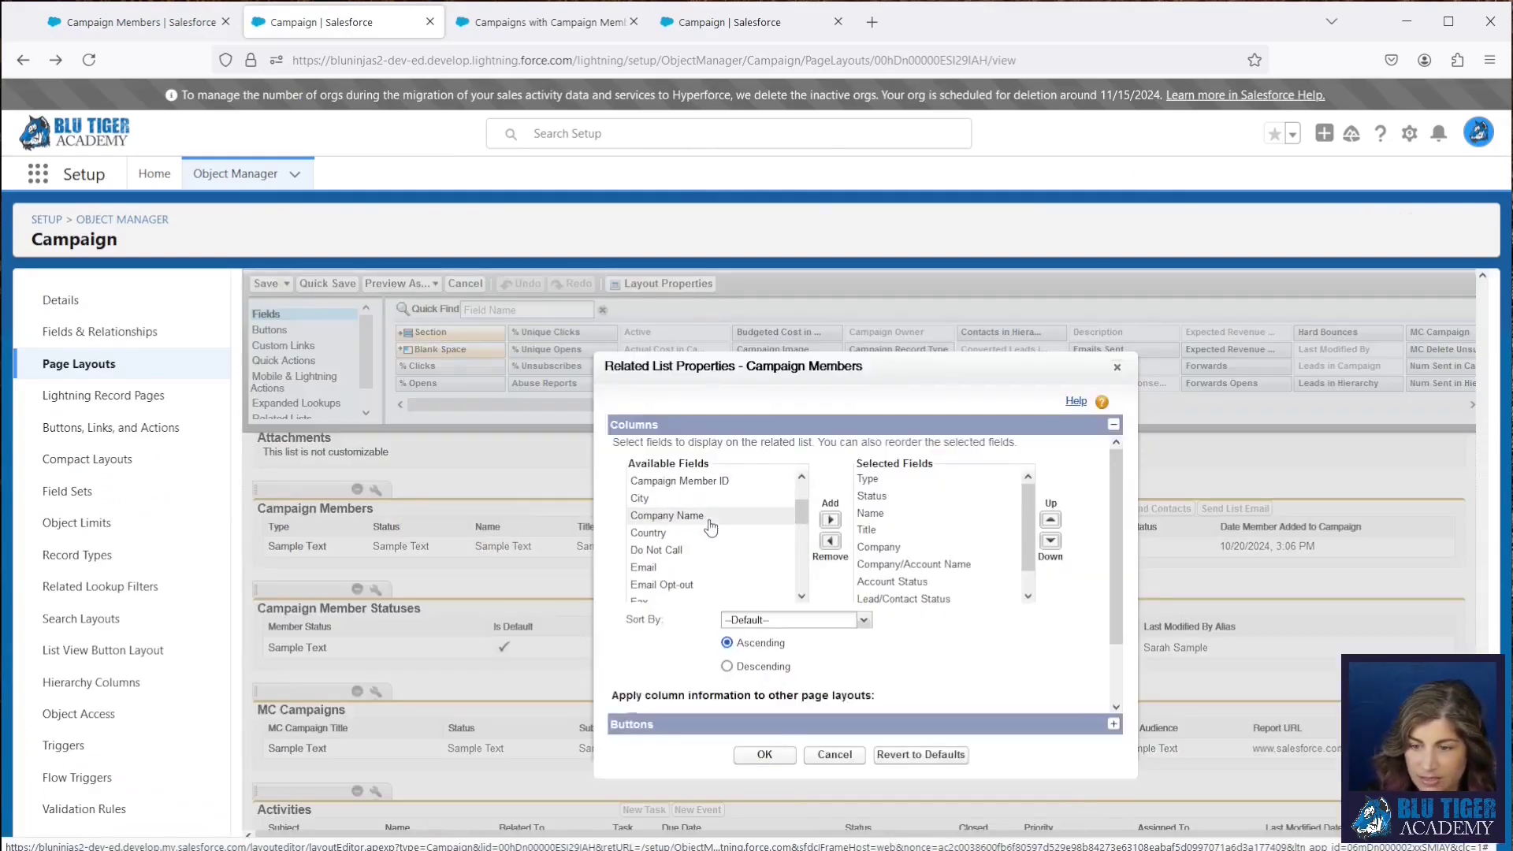
{"action": "left_click", "coordinate": [666, 515]}
{"action": "left_click", "coordinate": [830, 519]}
{"action": "left_click", "coordinate": [879, 546]}
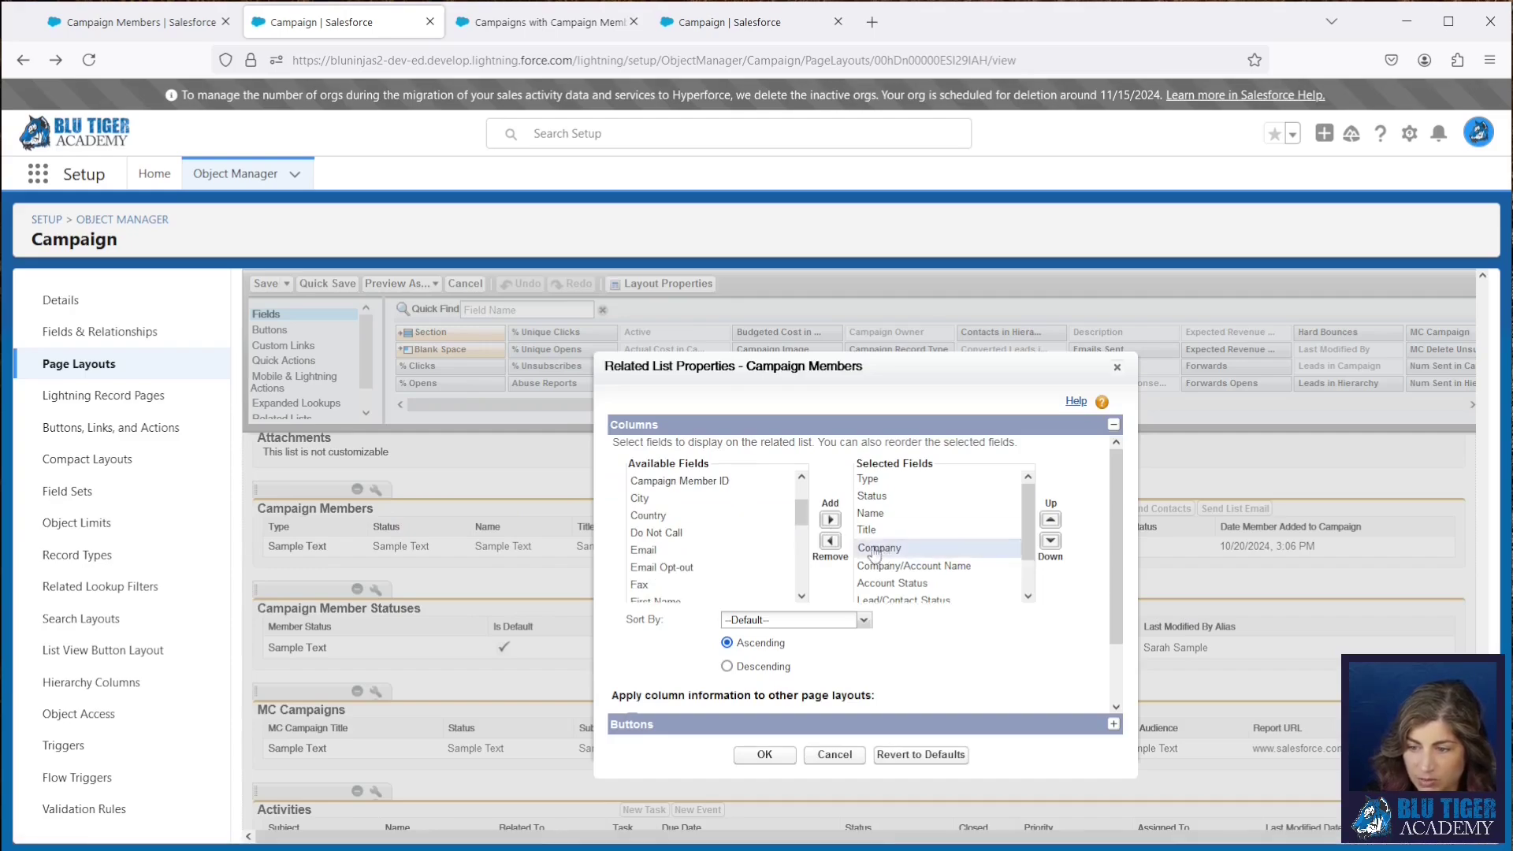
{"action": "left_click", "coordinate": [830, 541]}
Step: Move Company Name up to directly below Title, apply the column order and save the layout while keeping it open
{"action": "scroll", "coordinate": [968, 587], "scroll_direction": "down", "scroll_amount": 1}
{"action": "left_click", "coordinate": [967, 594]}
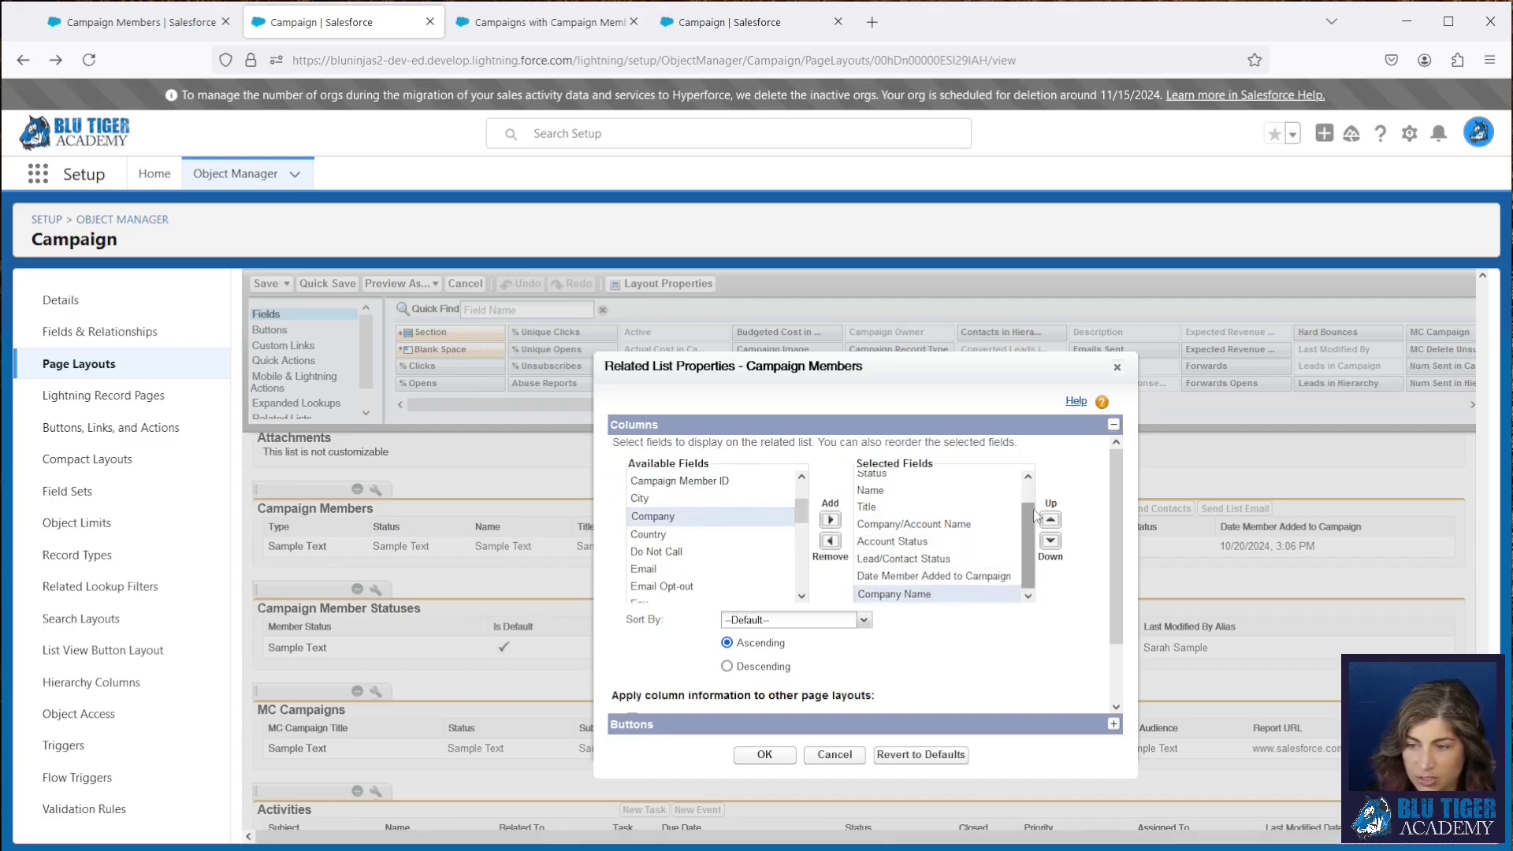
{"action": "left_click", "coordinate": [1050, 520]}
{"action": "left_click", "coordinate": [1050, 519]}
{"action": "left_click", "coordinate": [1050, 519]}
{"action": "left_click", "coordinate": [1051, 519]}
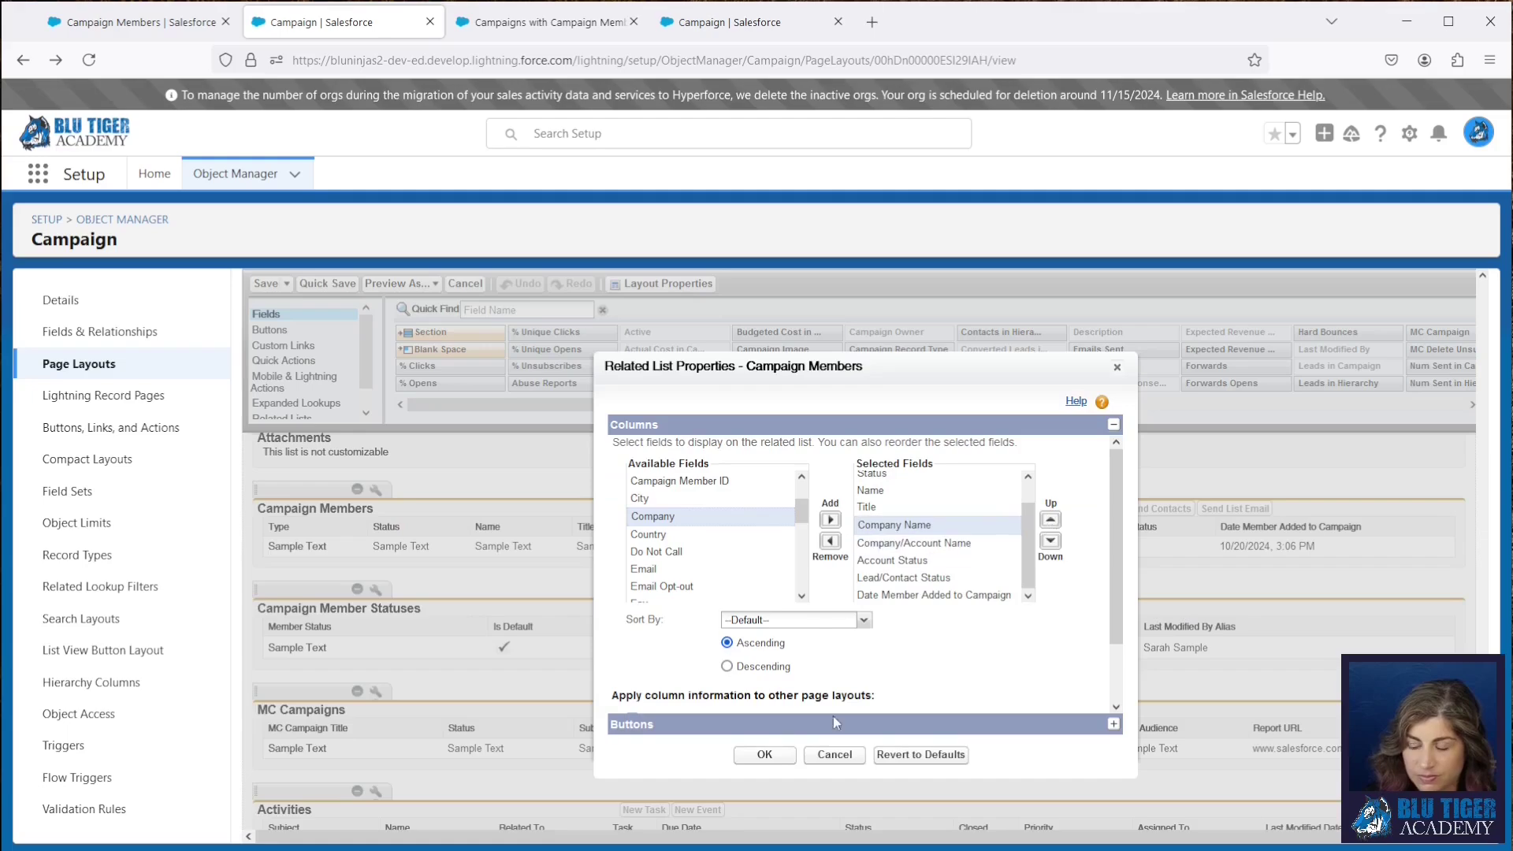
{"action": "left_click", "coordinate": [764, 754]}
{"action": "left_click", "coordinate": [320, 285]}
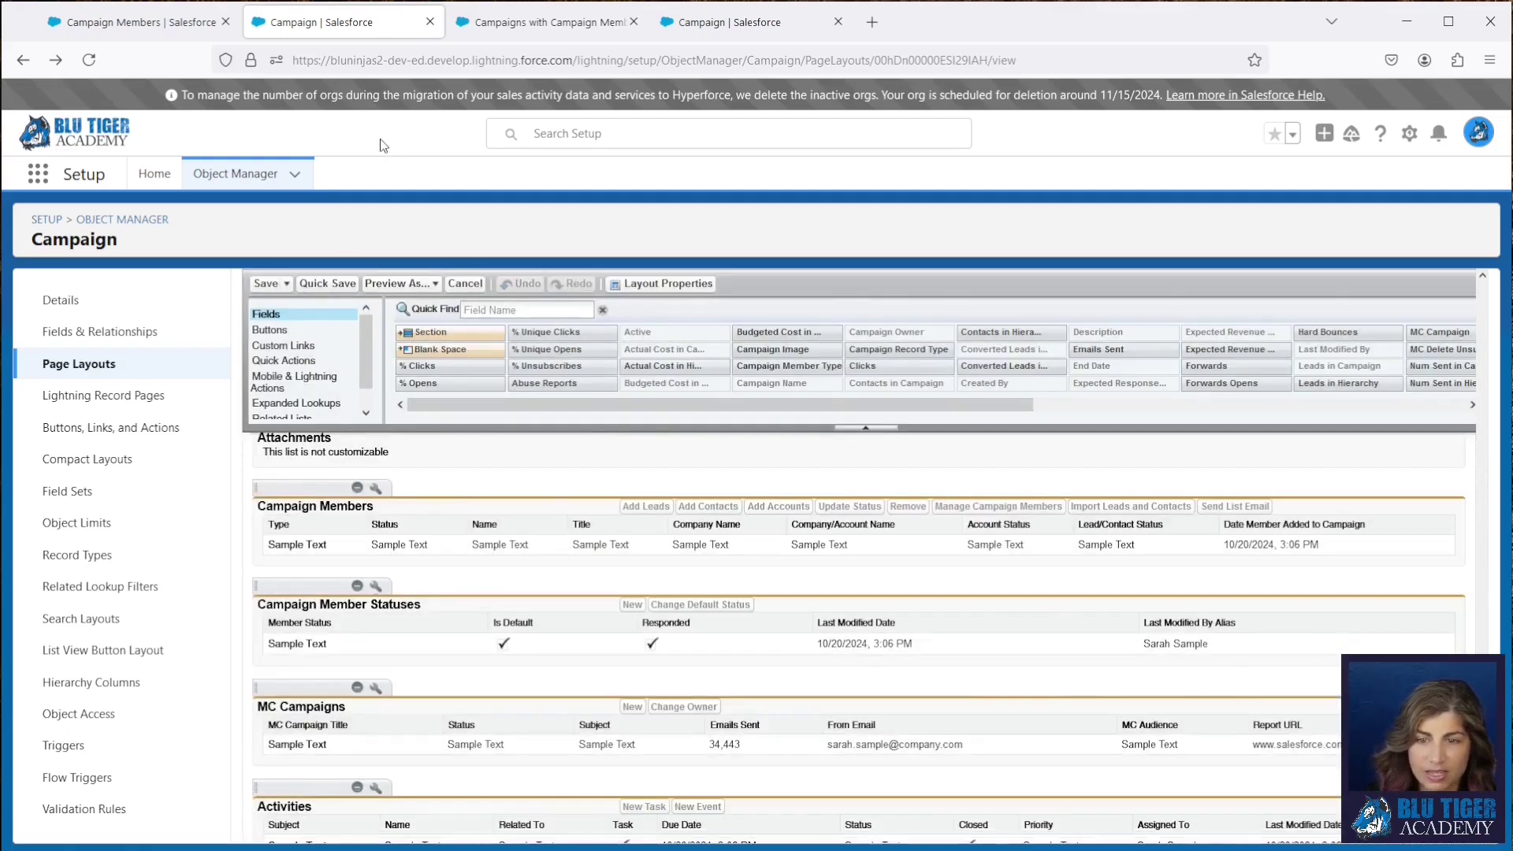
Step: Refresh the 2024 TMPAA Conference campaign's member list and sort it by Company Name
{"action": "left_click", "coordinate": [140, 22]}
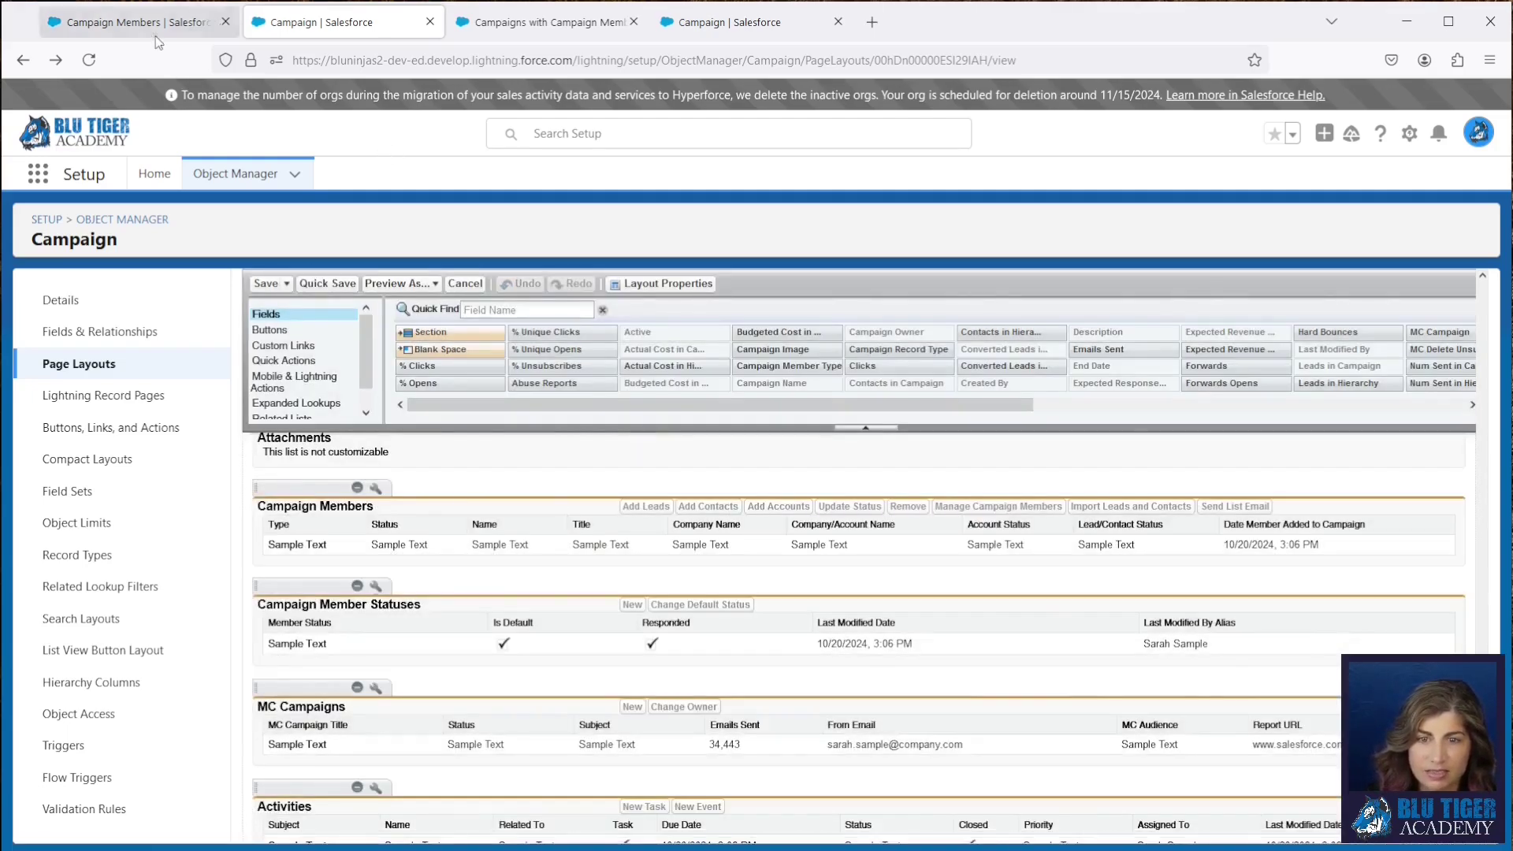
{"action": "left_click", "coordinate": [1441, 259]}
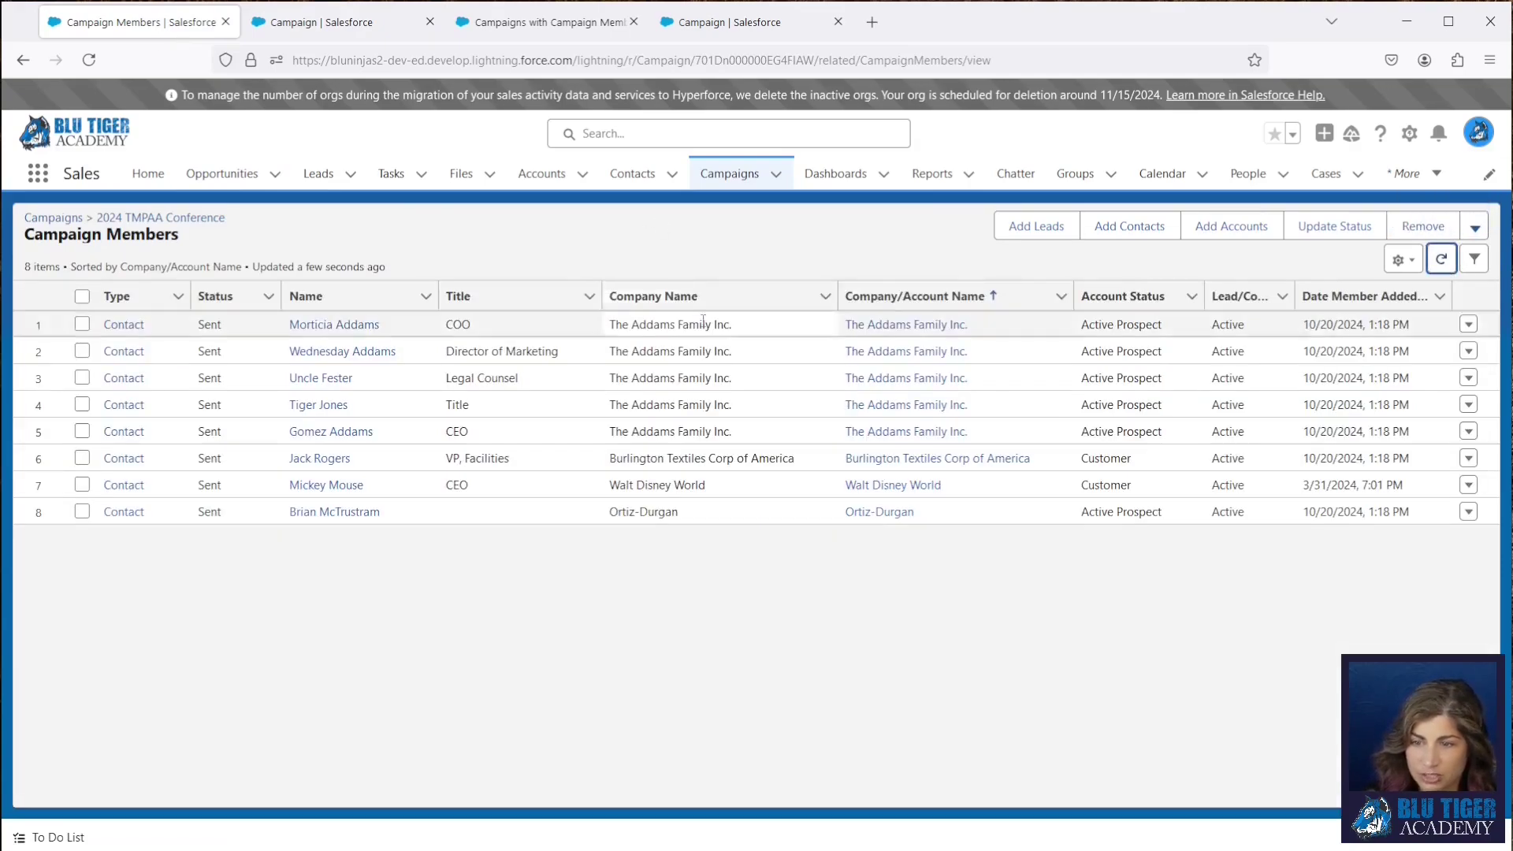
{"action": "left_click", "coordinate": [658, 297]}
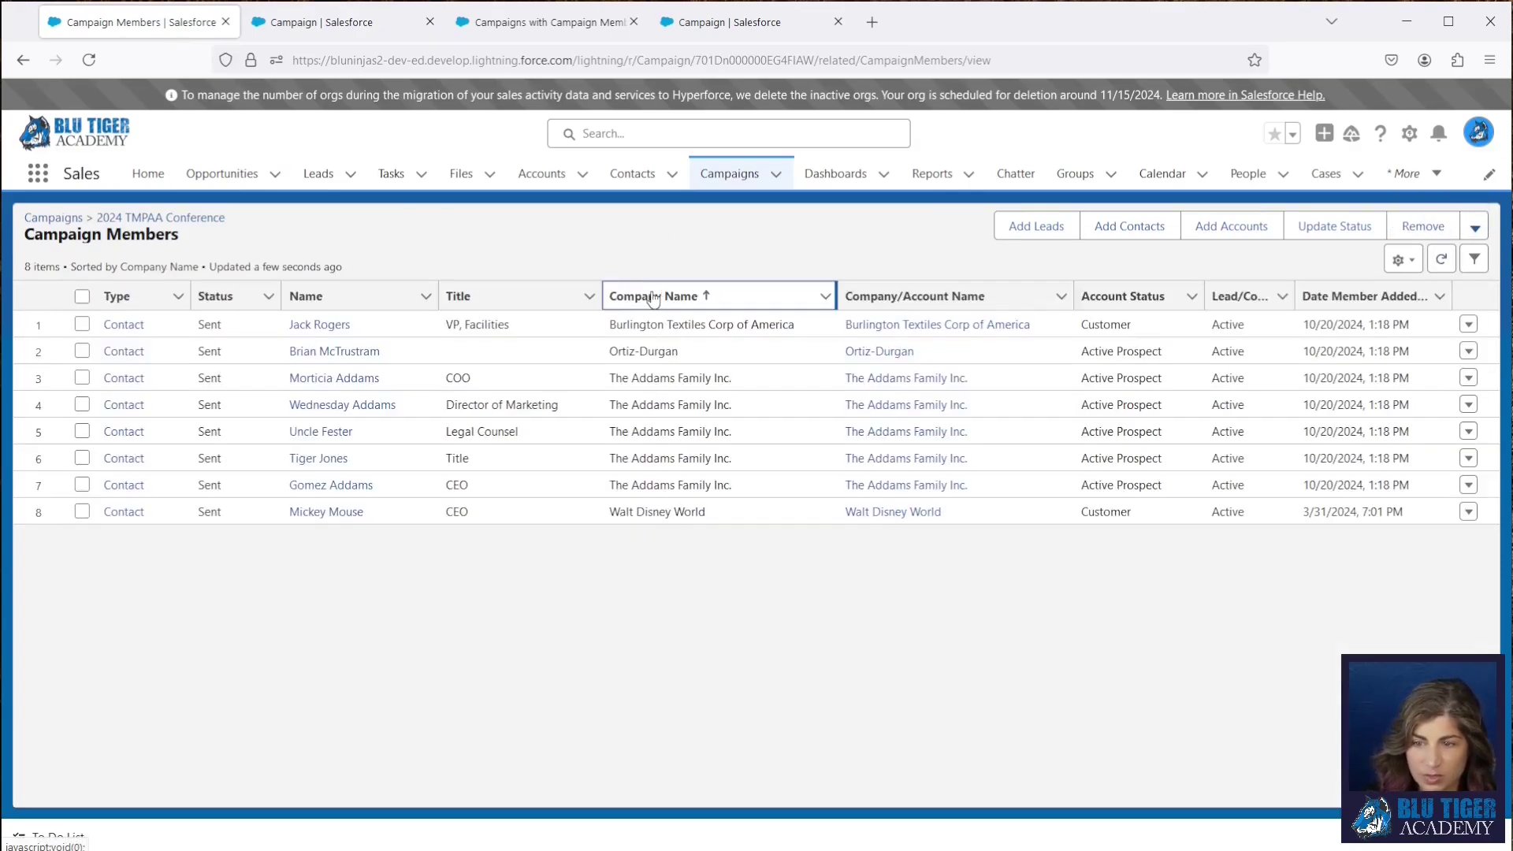
Step: Reverse the campaign member list's sort to descending by Company Name and narrow the Title column
{"action": "left_click", "coordinate": [658, 297]}
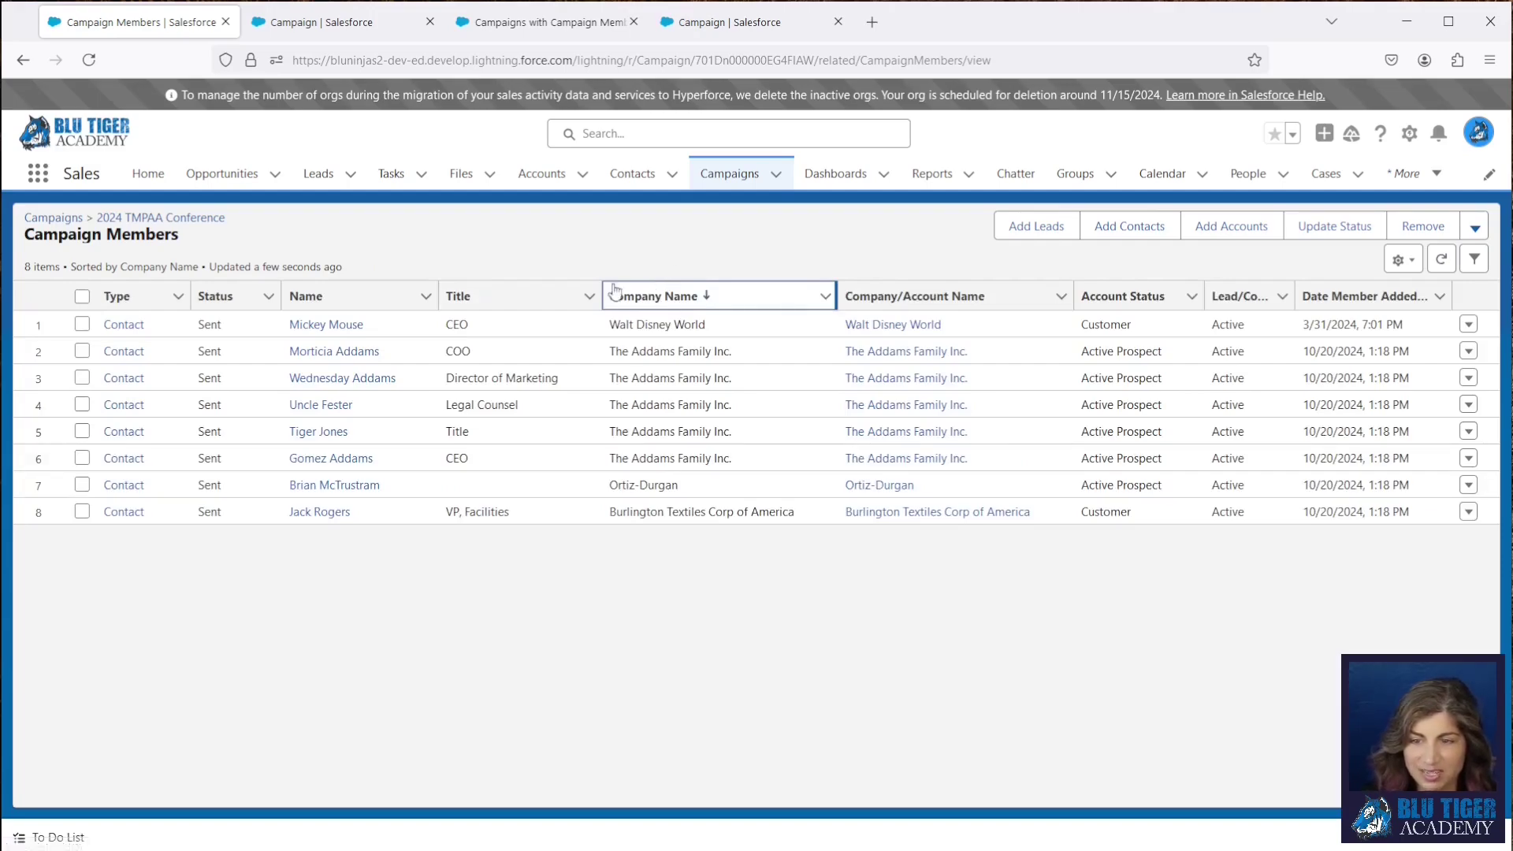
{"action": "left_click_drag", "start_coordinate": [601, 296], "coordinate": [561, 296]}
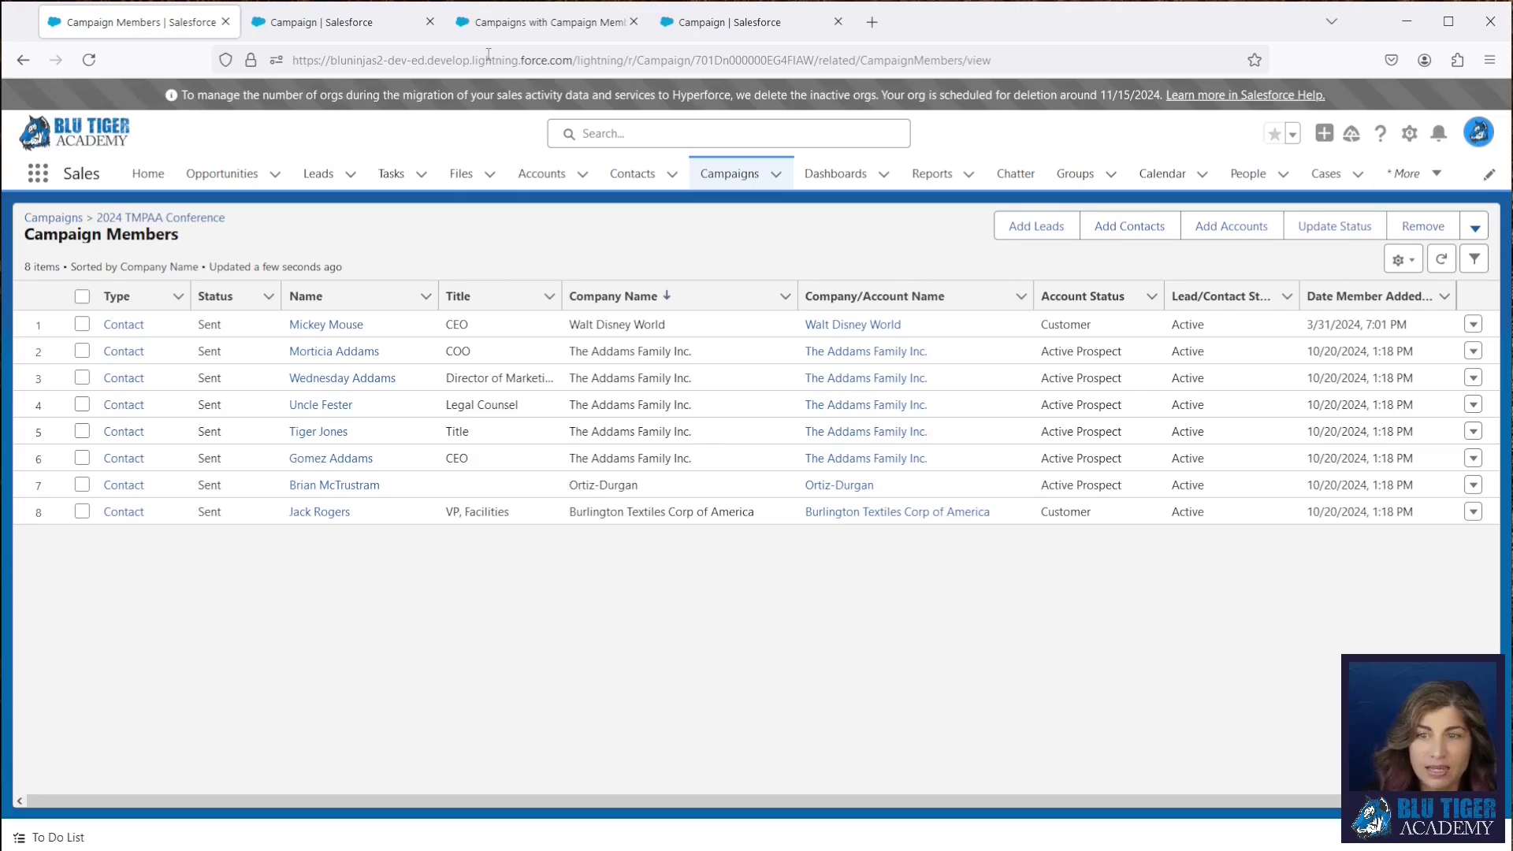
Step: Edit the Campaigns with Campaign Members (Custom) report and search its available columns for "member typ"
{"action": "left_click", "coordinate": [494, 22]}
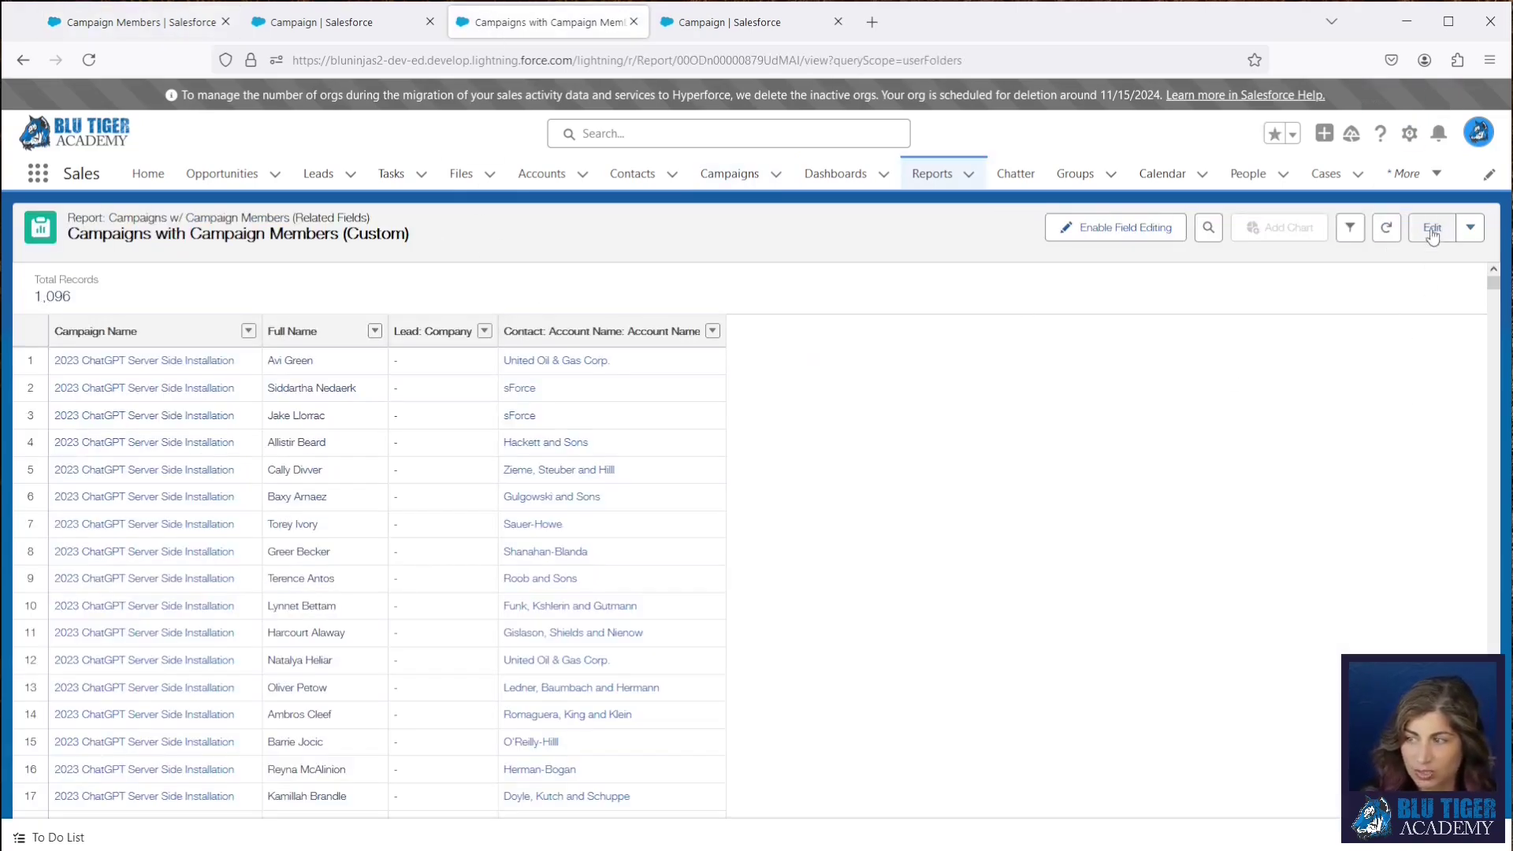
{"action": "left_click", "coordinate": [89, 60]}
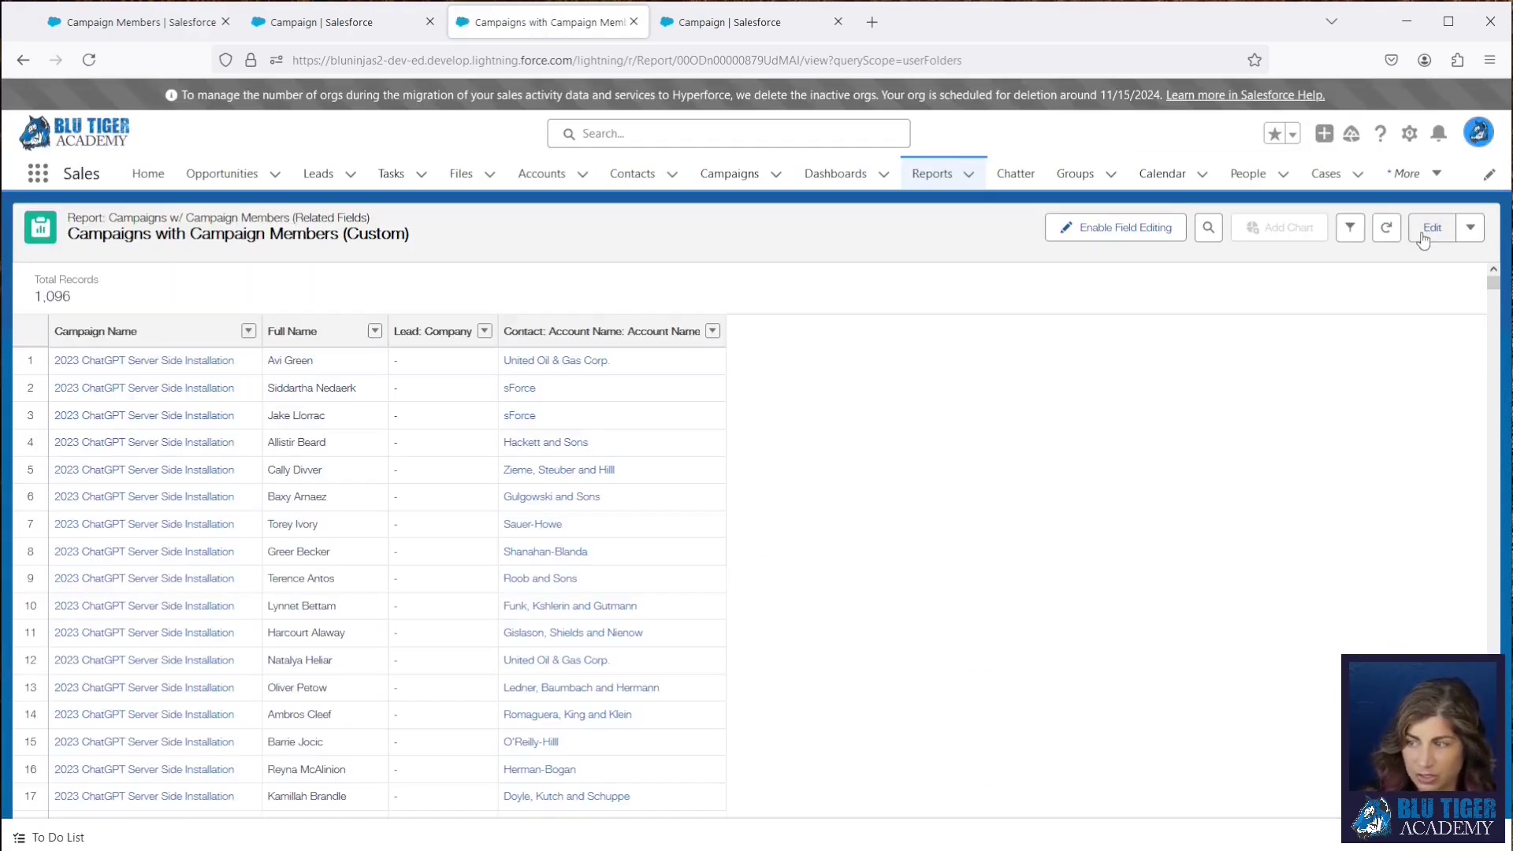
{"action": "left_click", "coordinate": [1432, 227]}
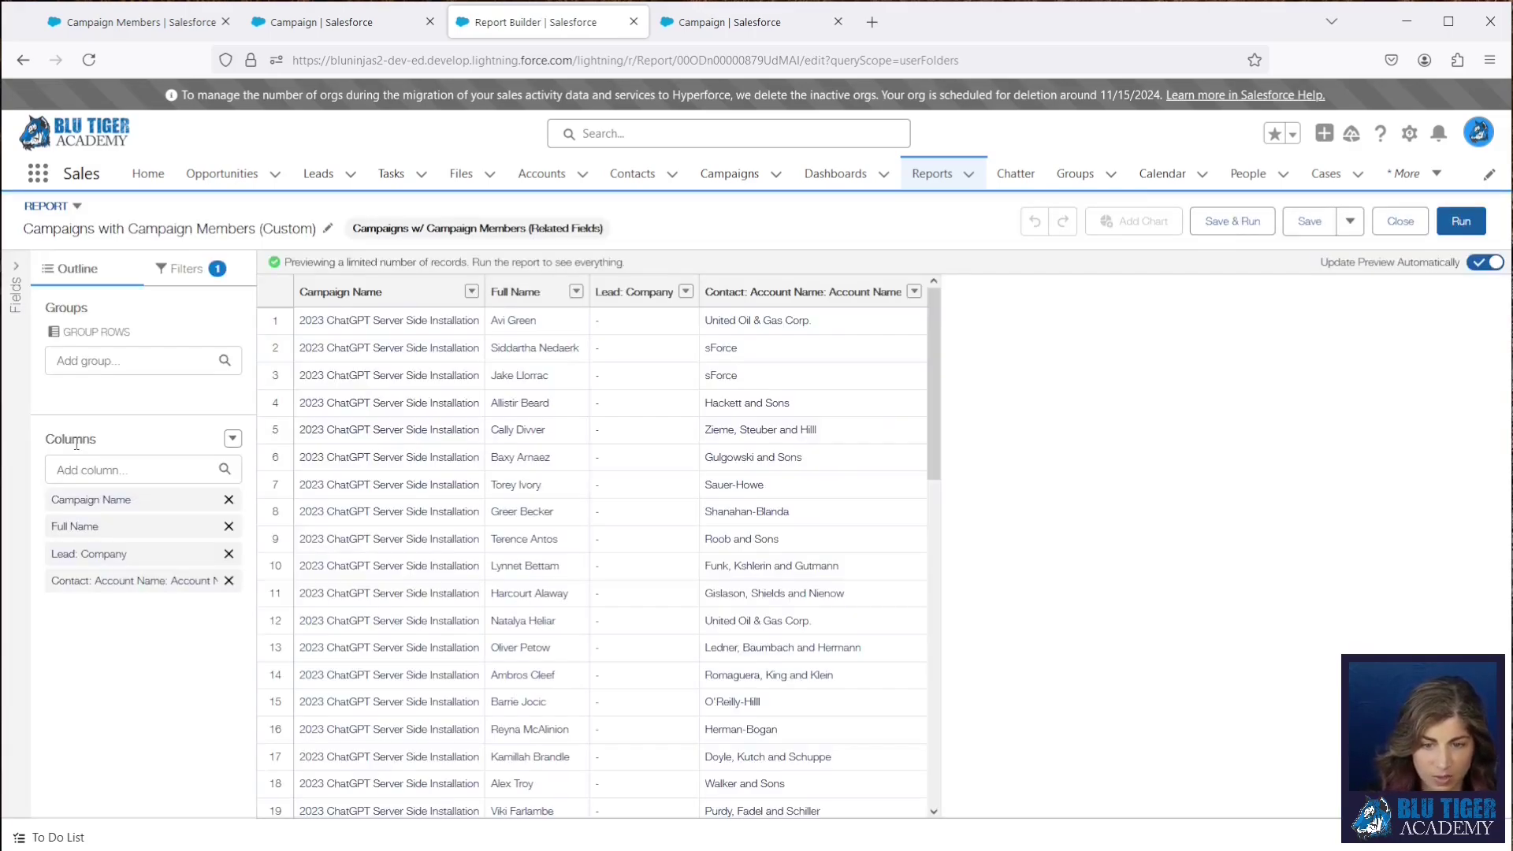
{"action": "left_click", "coordinate": [79, 470]}
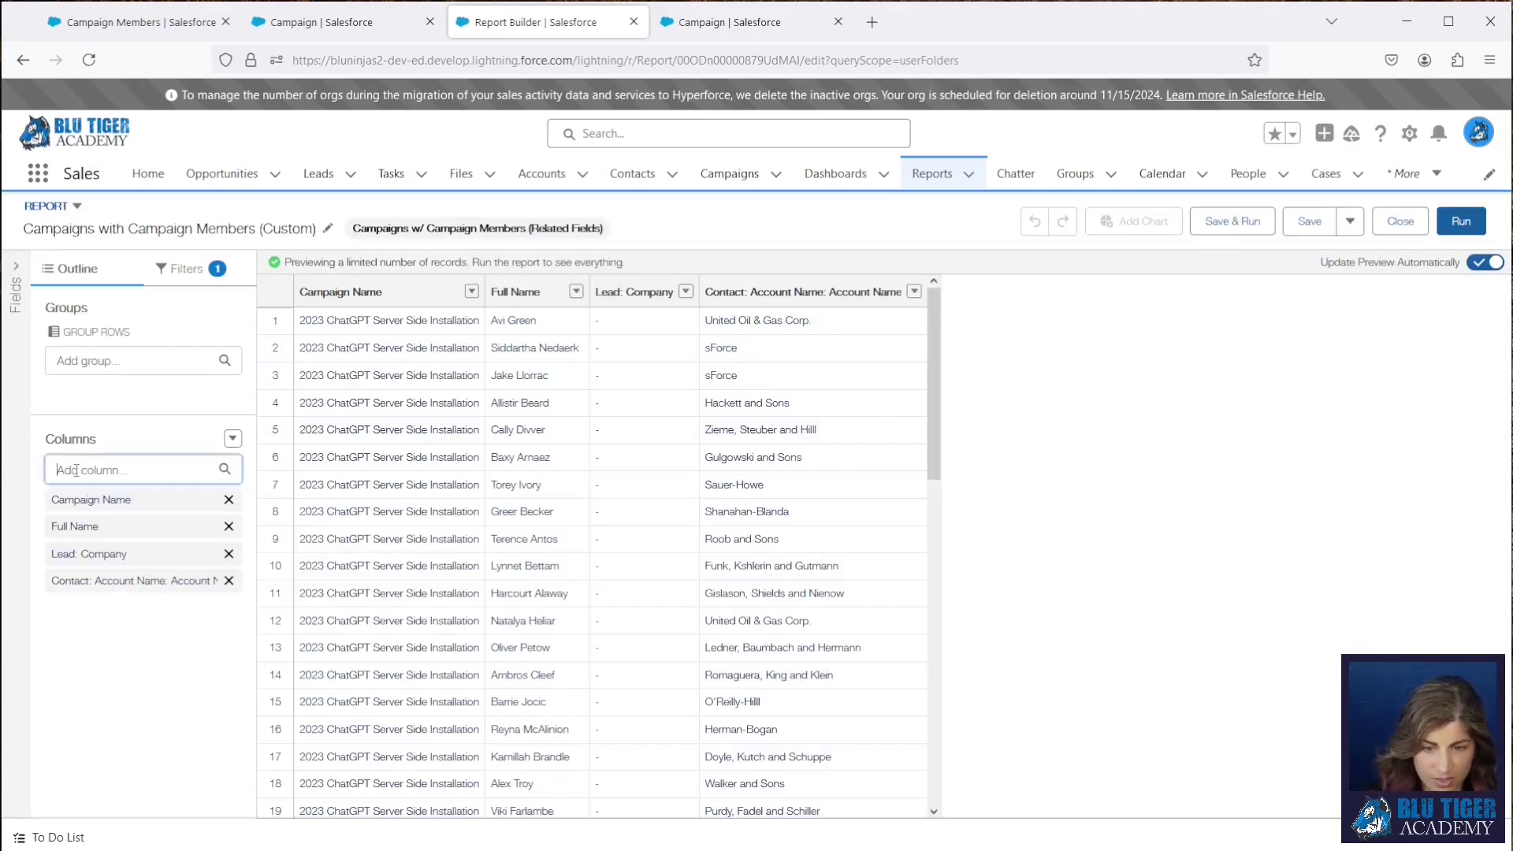
{"action": "type", "text": "mem"}
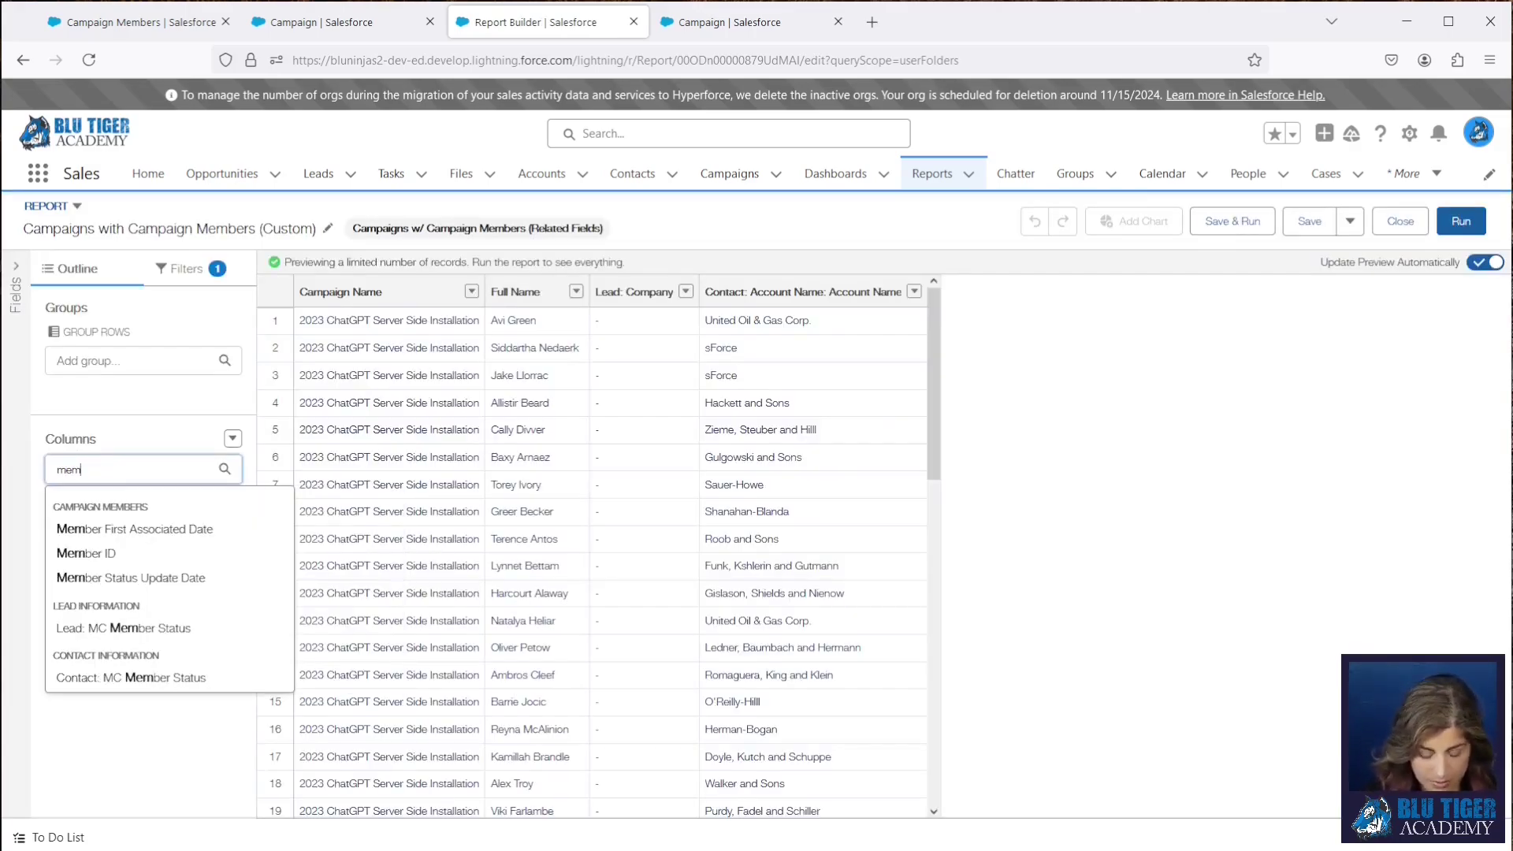
{"action": "type", "text": "ber typ"}
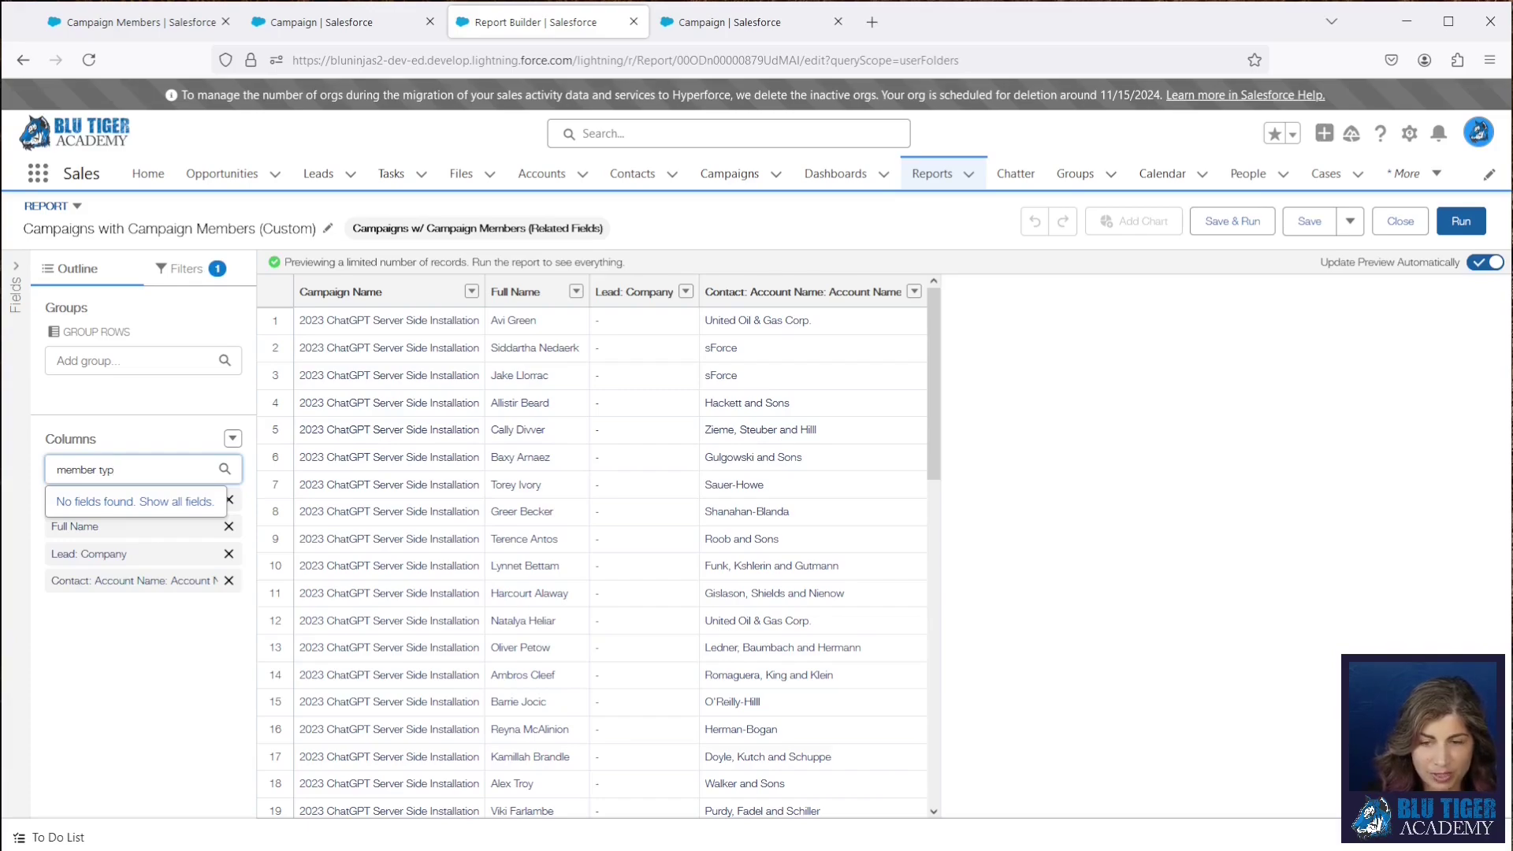
{"action": "left_click", "coordinate": [490, 129]}
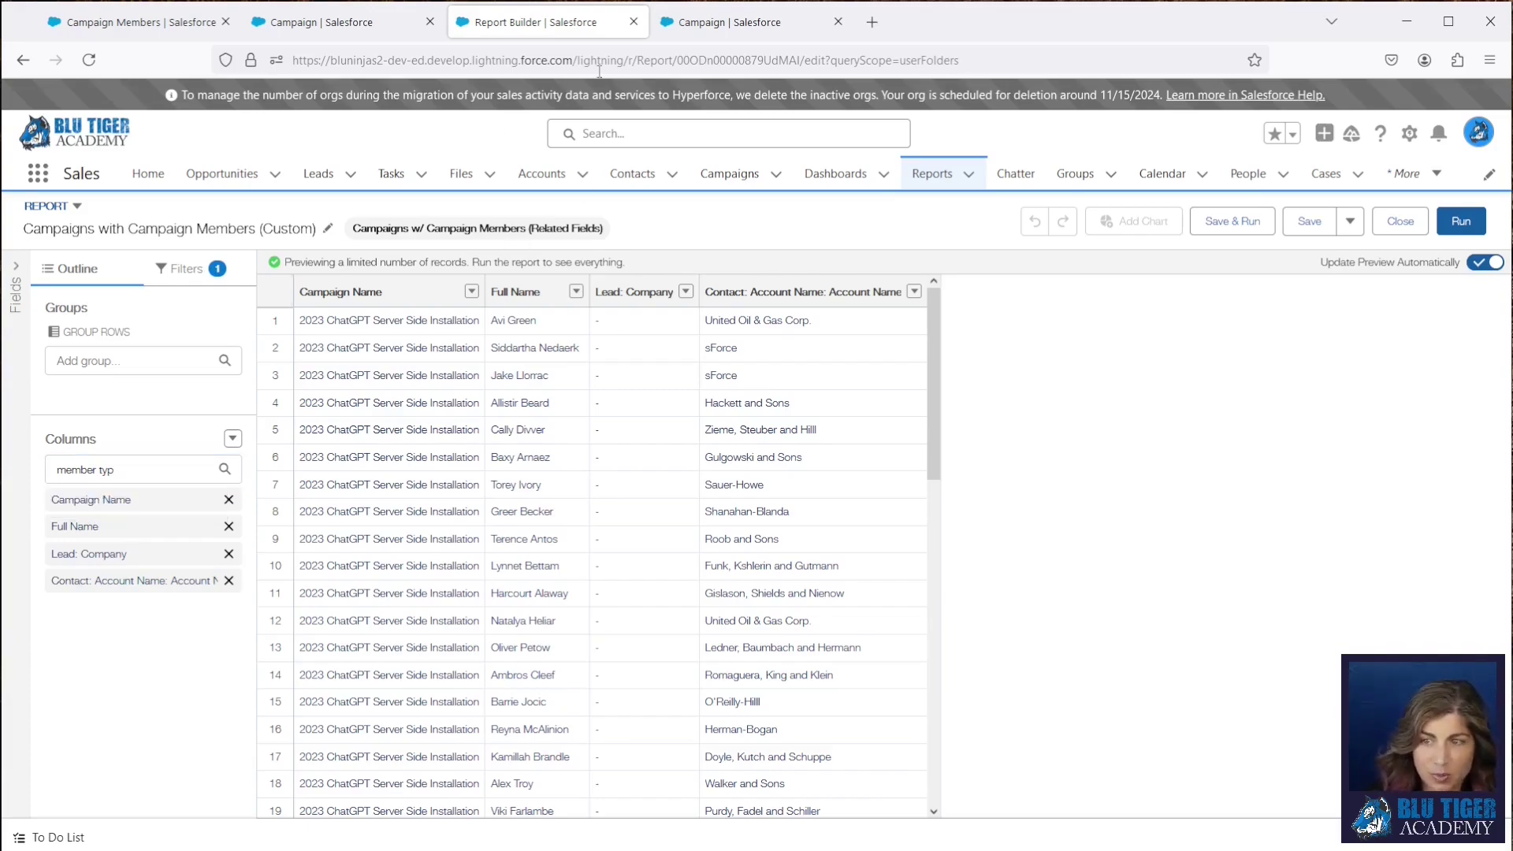
Step: In Setup, open the Campaigns w/ Campaign Members (Related Fields) custom report type and edit its field layout
{"action": "left_click", "coordinate": [729, 22]}
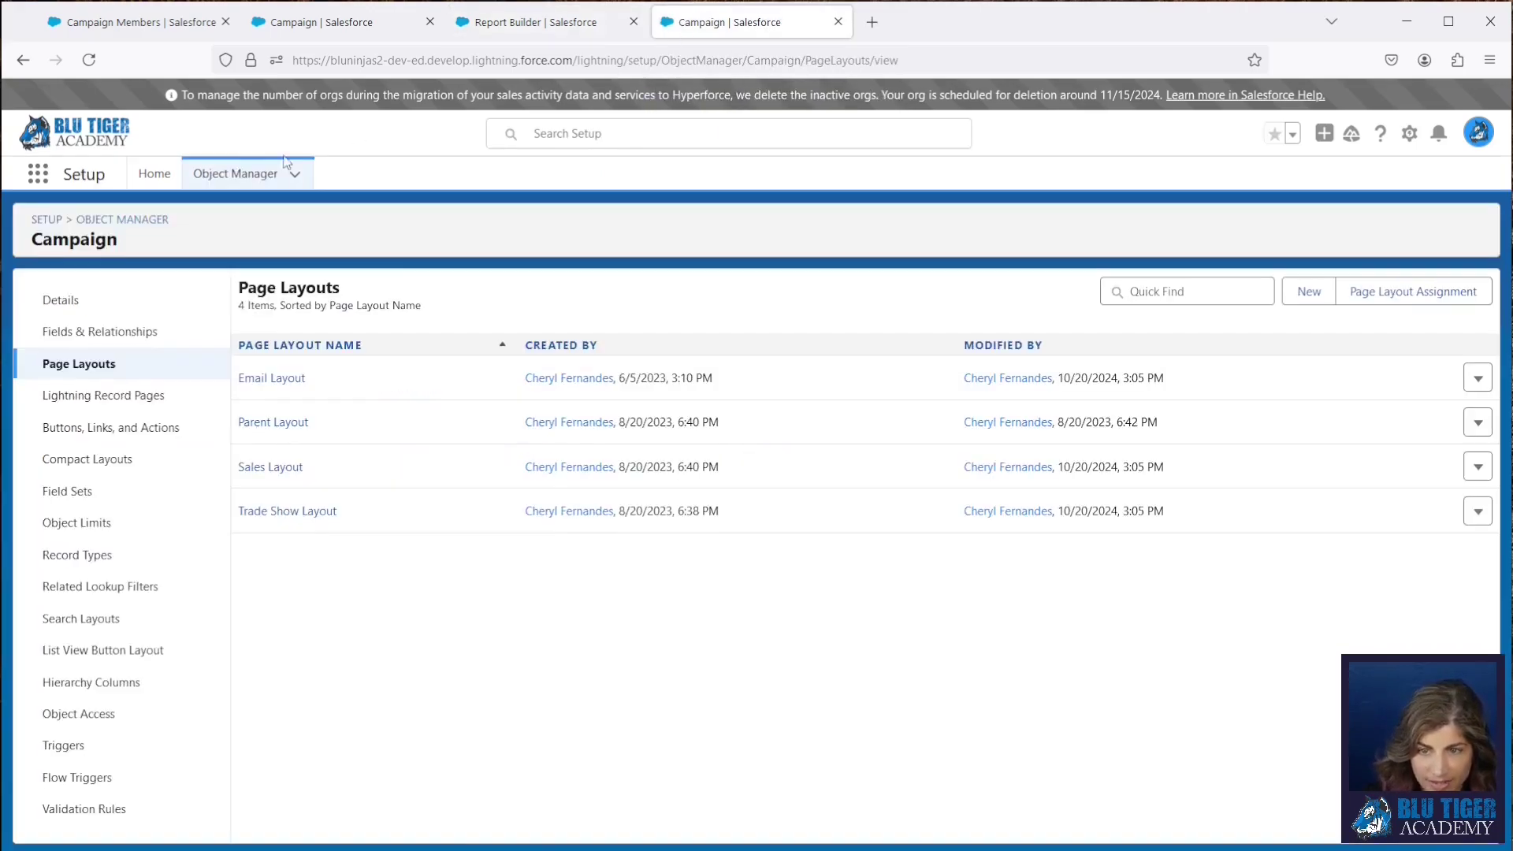
{"action": "left_click", "coordinate": [154, 174]}
{"action": "left_click", "coordinate": [155, 228]}
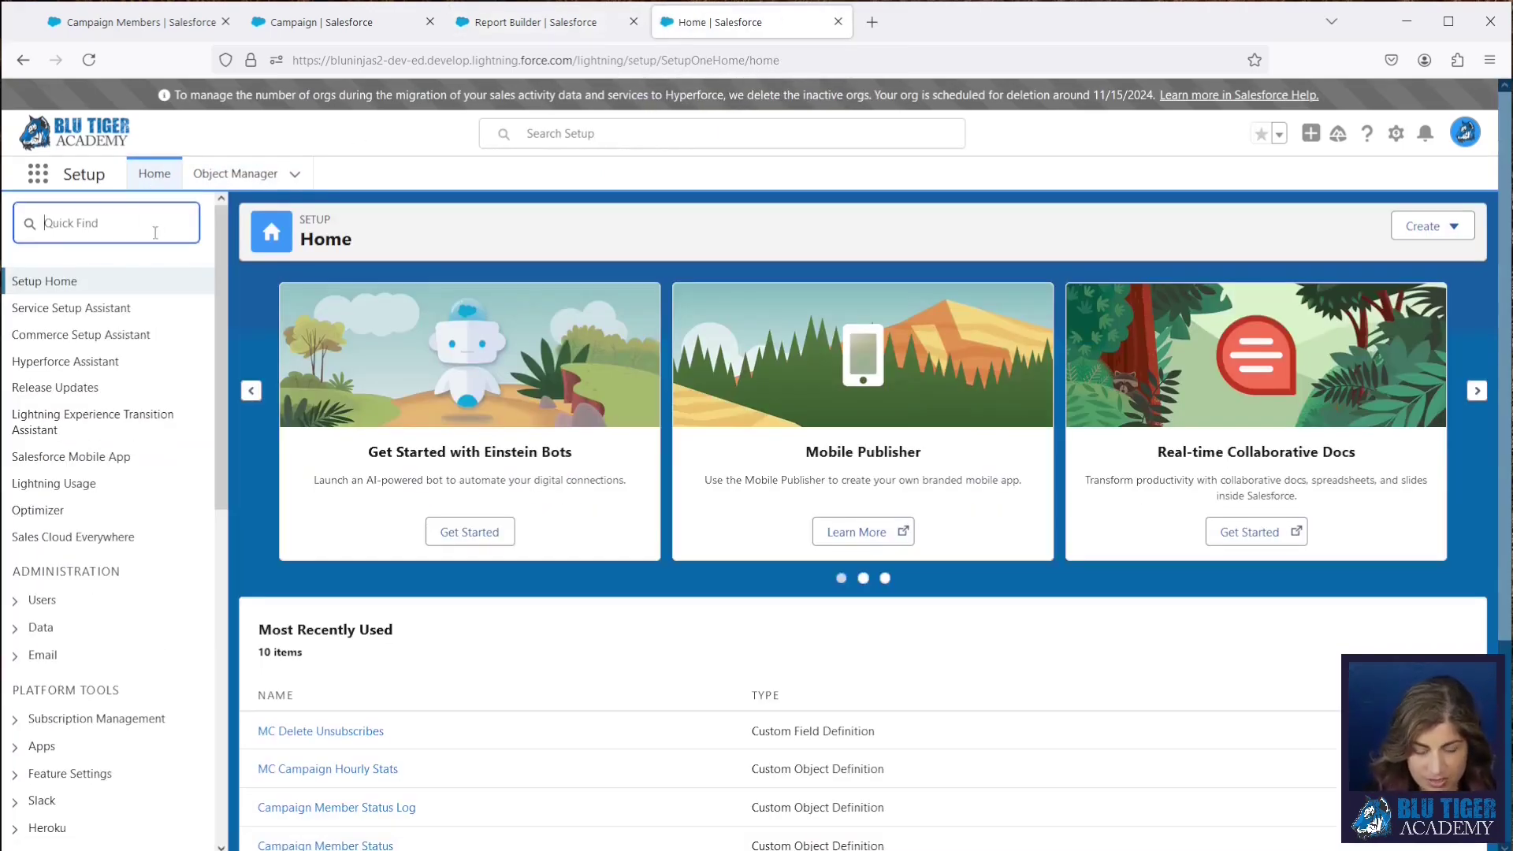
{"action": "type", "text": "repor"}
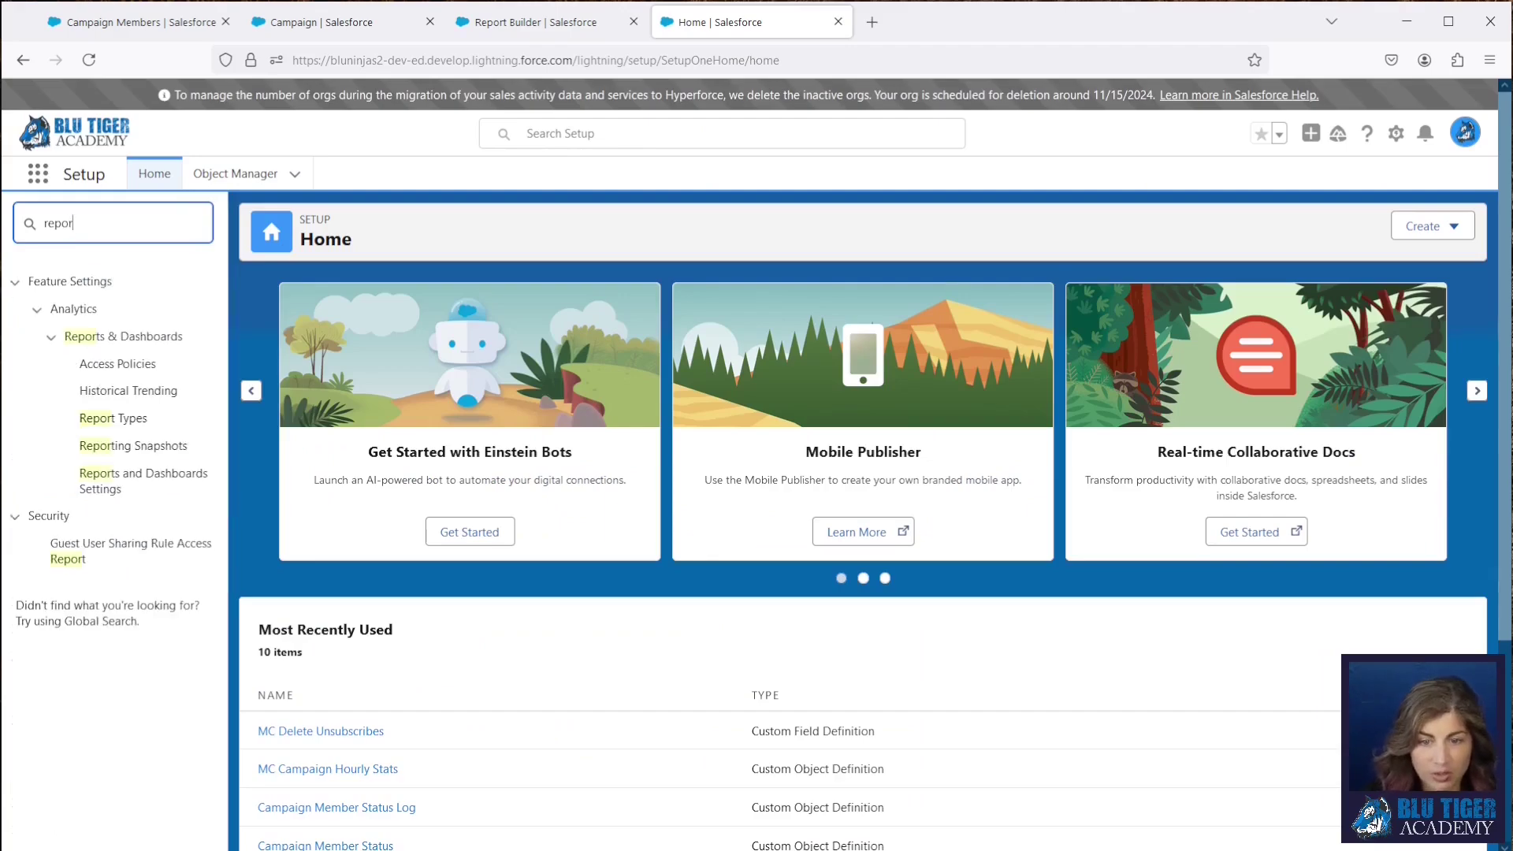
{"action": "left_click", "coordinate": [118, 418]}
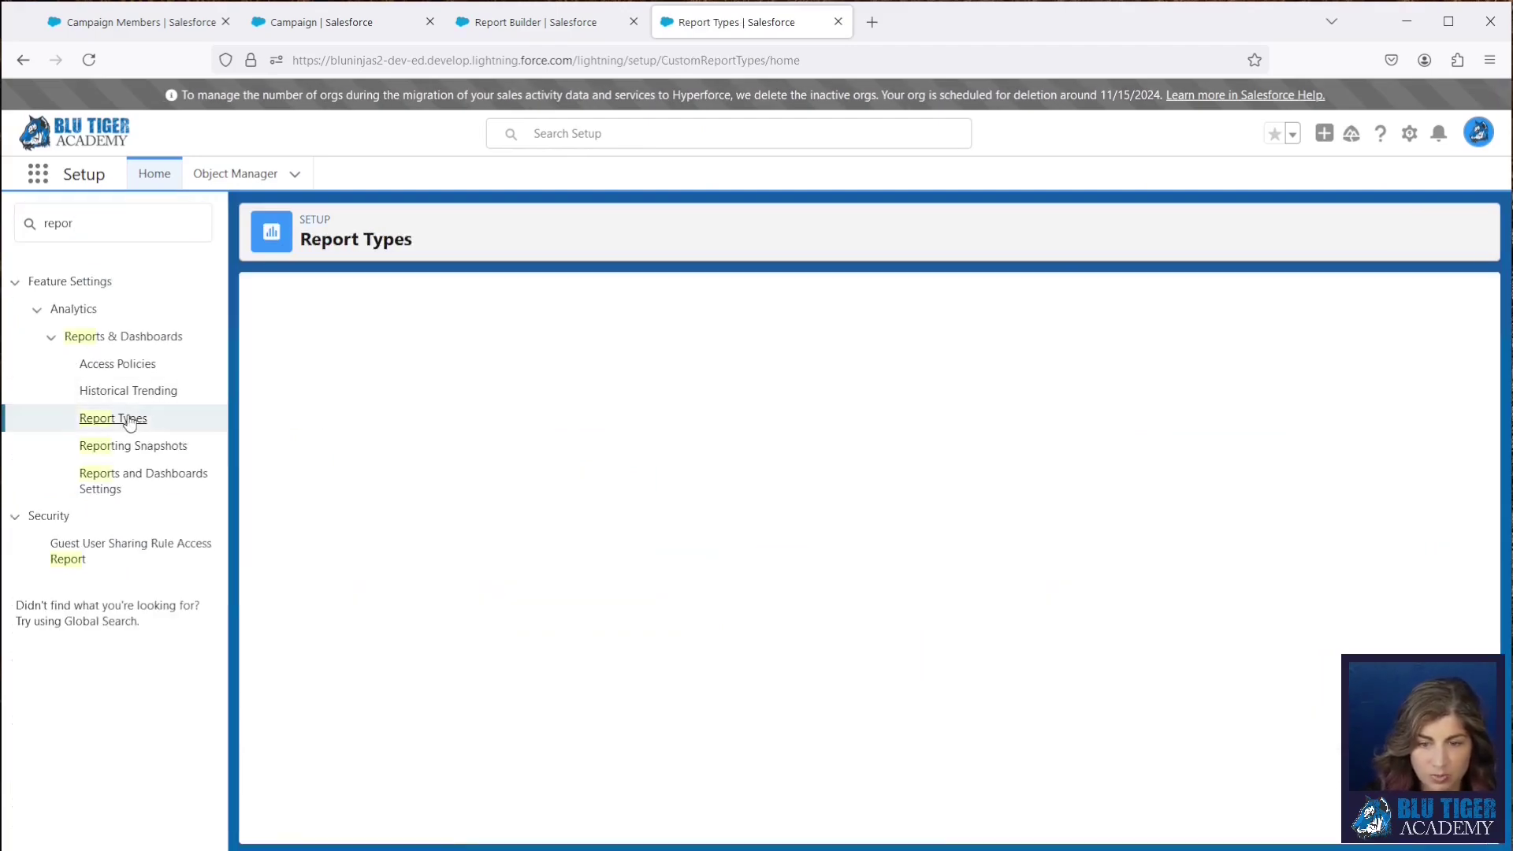
{"action": "left_click", "coordinate": [355, 496]}
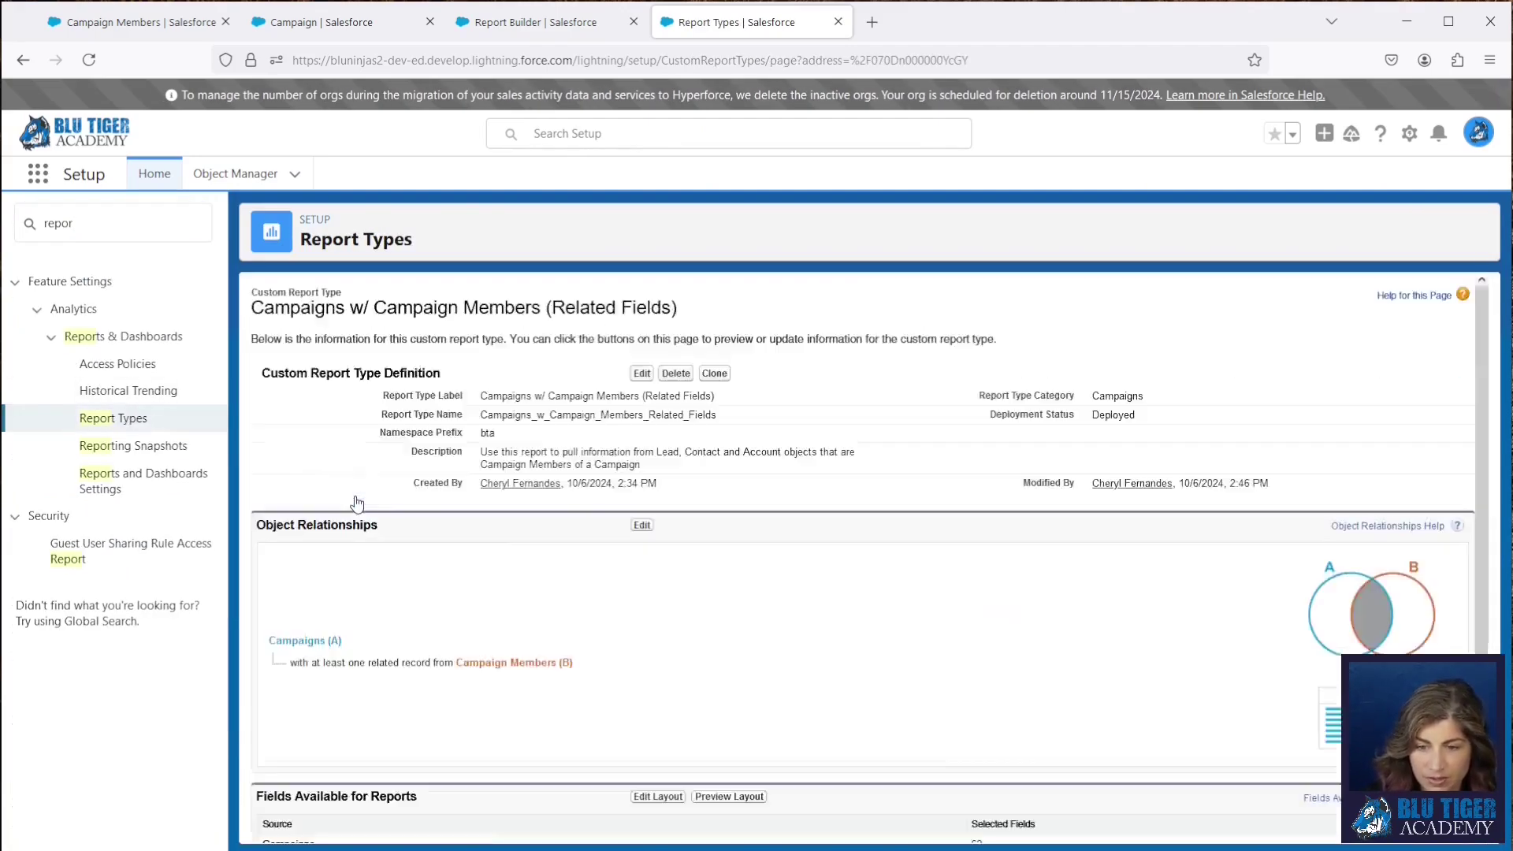
{"action": "scroll", "coordinate": [565, 598], "scroll_direction": "down", "scroll_amount": 1}
{"action": "left_click", "coordinate": [666, 750]}
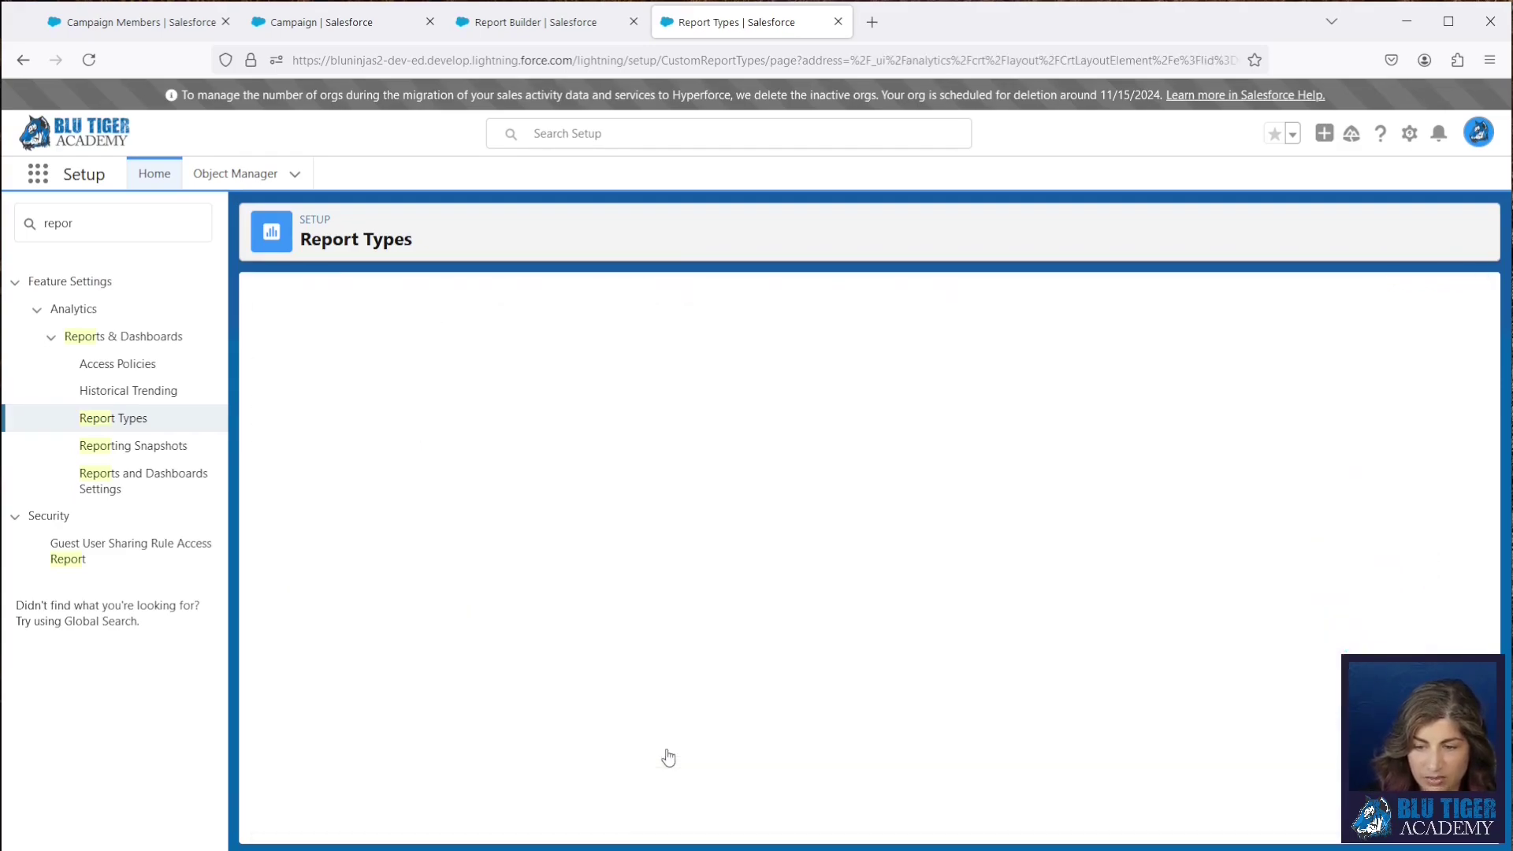
Step: Add Company/Account Name, Account Status, Company Name and Date Member Added to Campaign to the layout's Campaign Members section
{"action": "scroll", "coordinate": [662, 725], "scroll_direction": "down", "scroll_amount": 10}
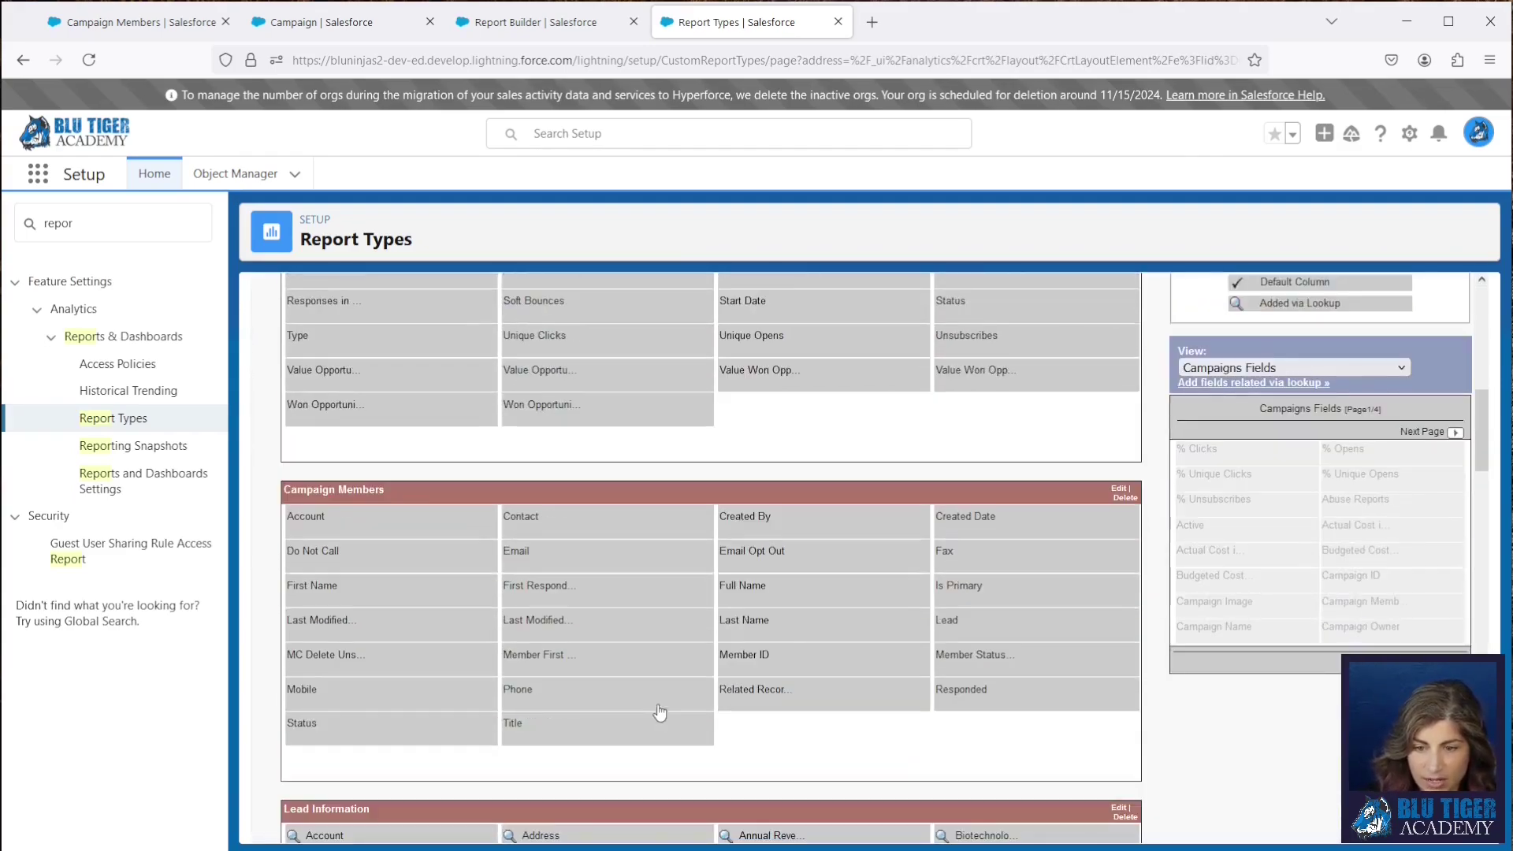
{"action": "left_click", "coordinate": [1292, 369]}
{"action": "left_click", "coordinate": [1290, 416]}
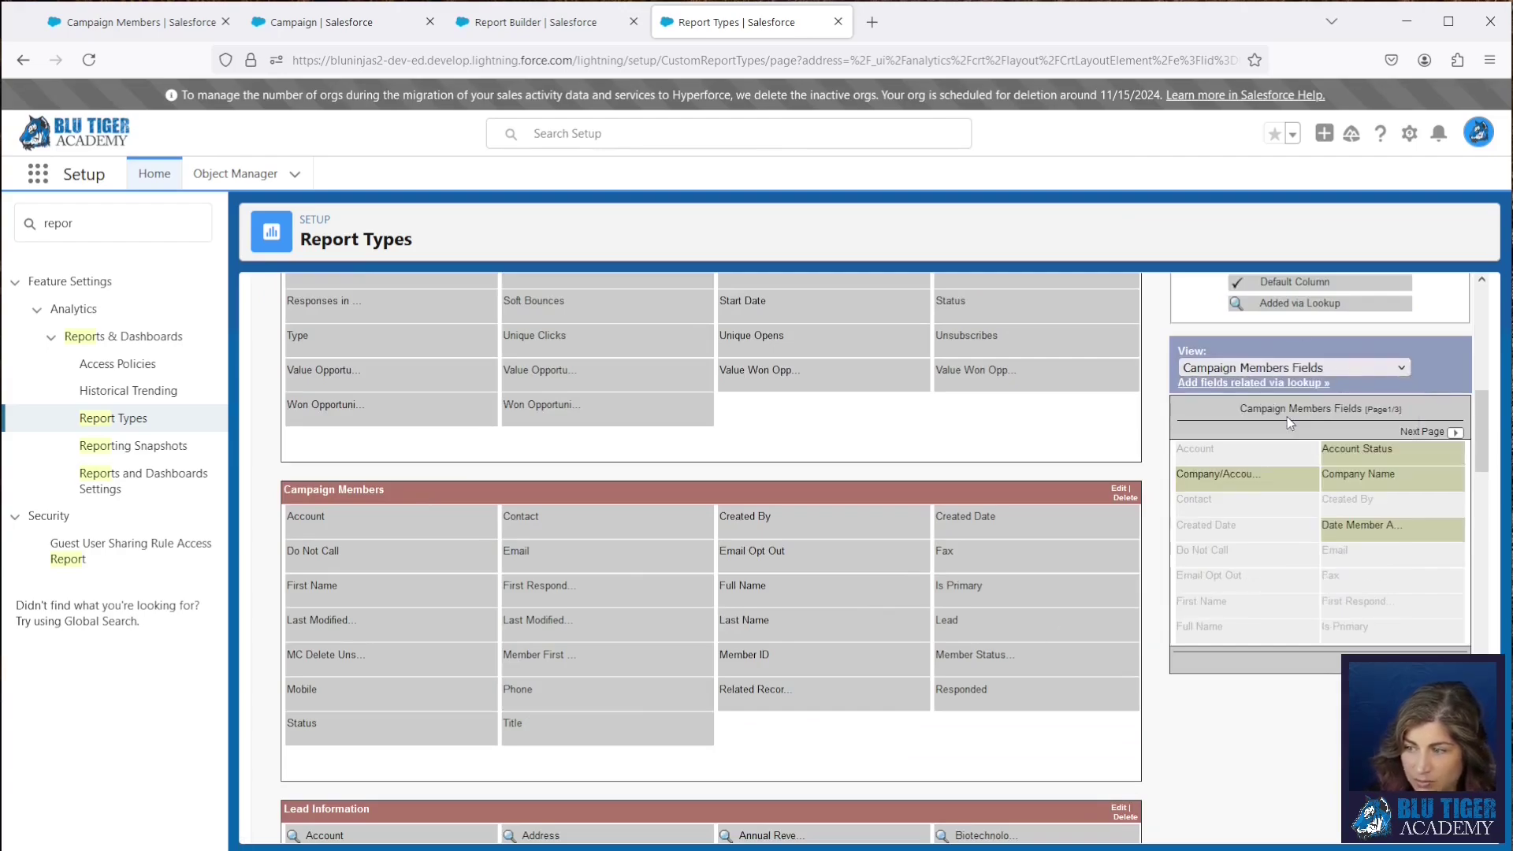
{"action": "left_click_drag", "start_coordinate": [1247, 483], "coordinate": [639, 526]}
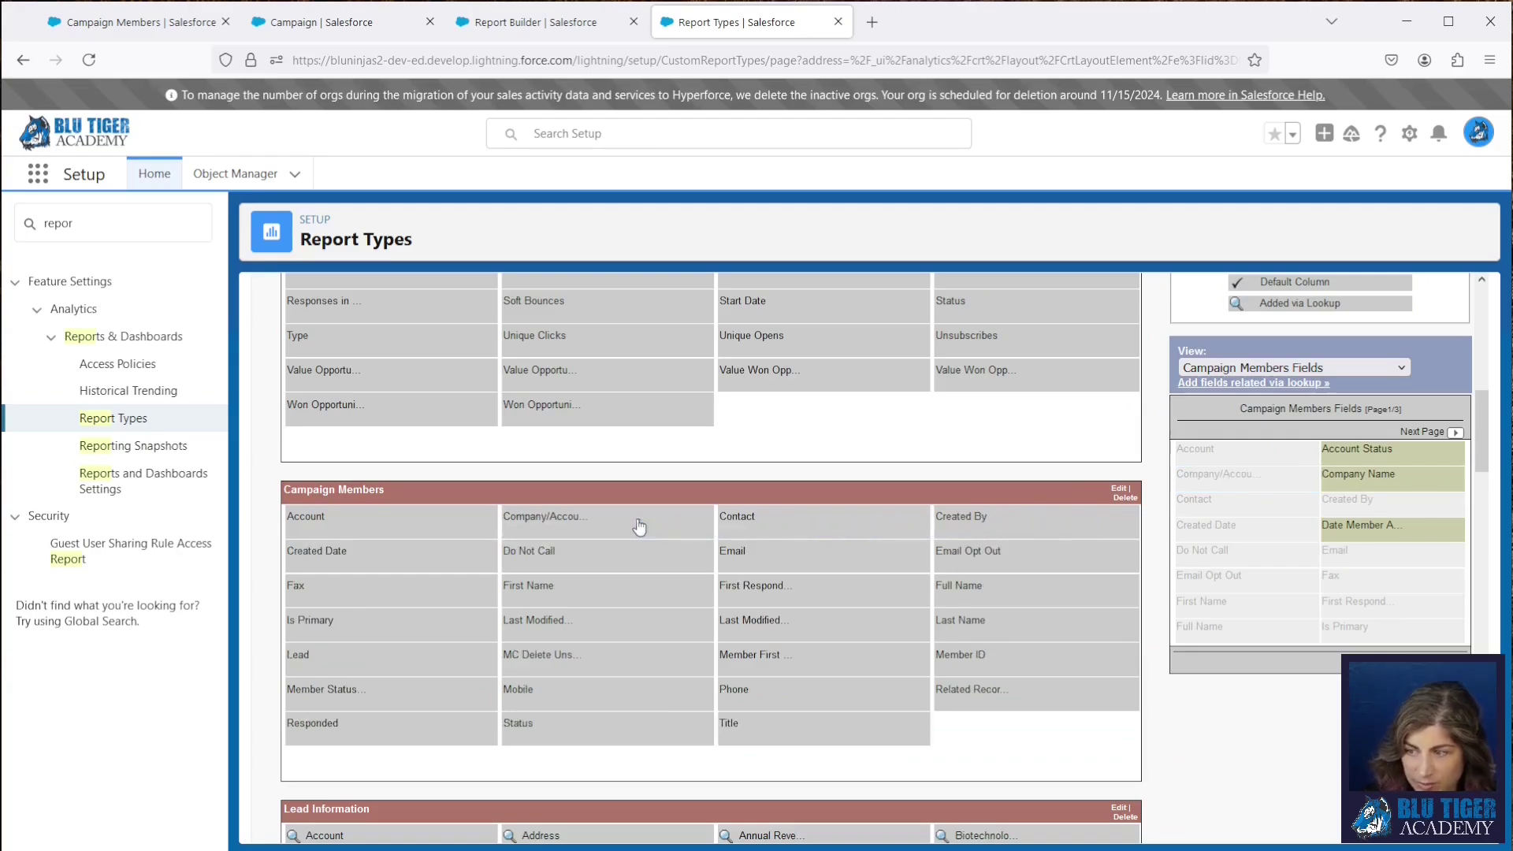
{"action": "left_click_drag", "start_coordinate": [1339, 451], "coordinate": [611, 529]}
{"action": "left_click_drag", "start_coordinate": [1301, 484], "coordinate": [884, 533]}
{"action": "left_click_drag", "start_coordinate": [1409, 526], "coordinate": [957, 552]}
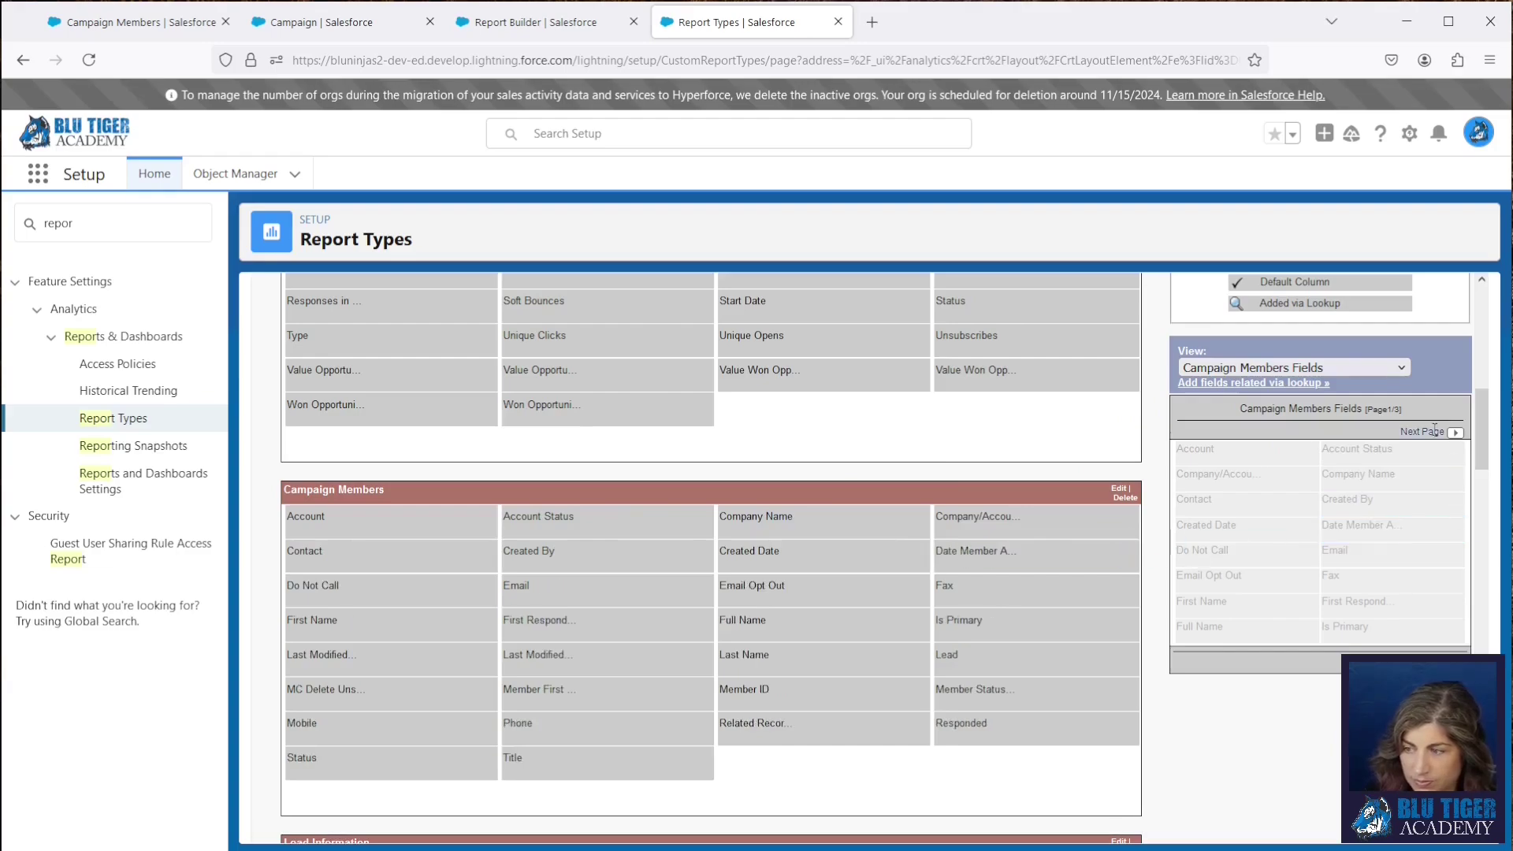
Step: Add the two Lead/Contact fields and Member Type to the Campaign Members section and save the report type layout
{"action": "left_click", "coordinate": [1424, 431]}
{"action": "left_click_drag", "start_coordinate": [1231, 509], "coordinate": [416, 693]}
{"action": "left_click_drag", "start_coordinate": [1376, 504], "coordinate": [579, 690]}
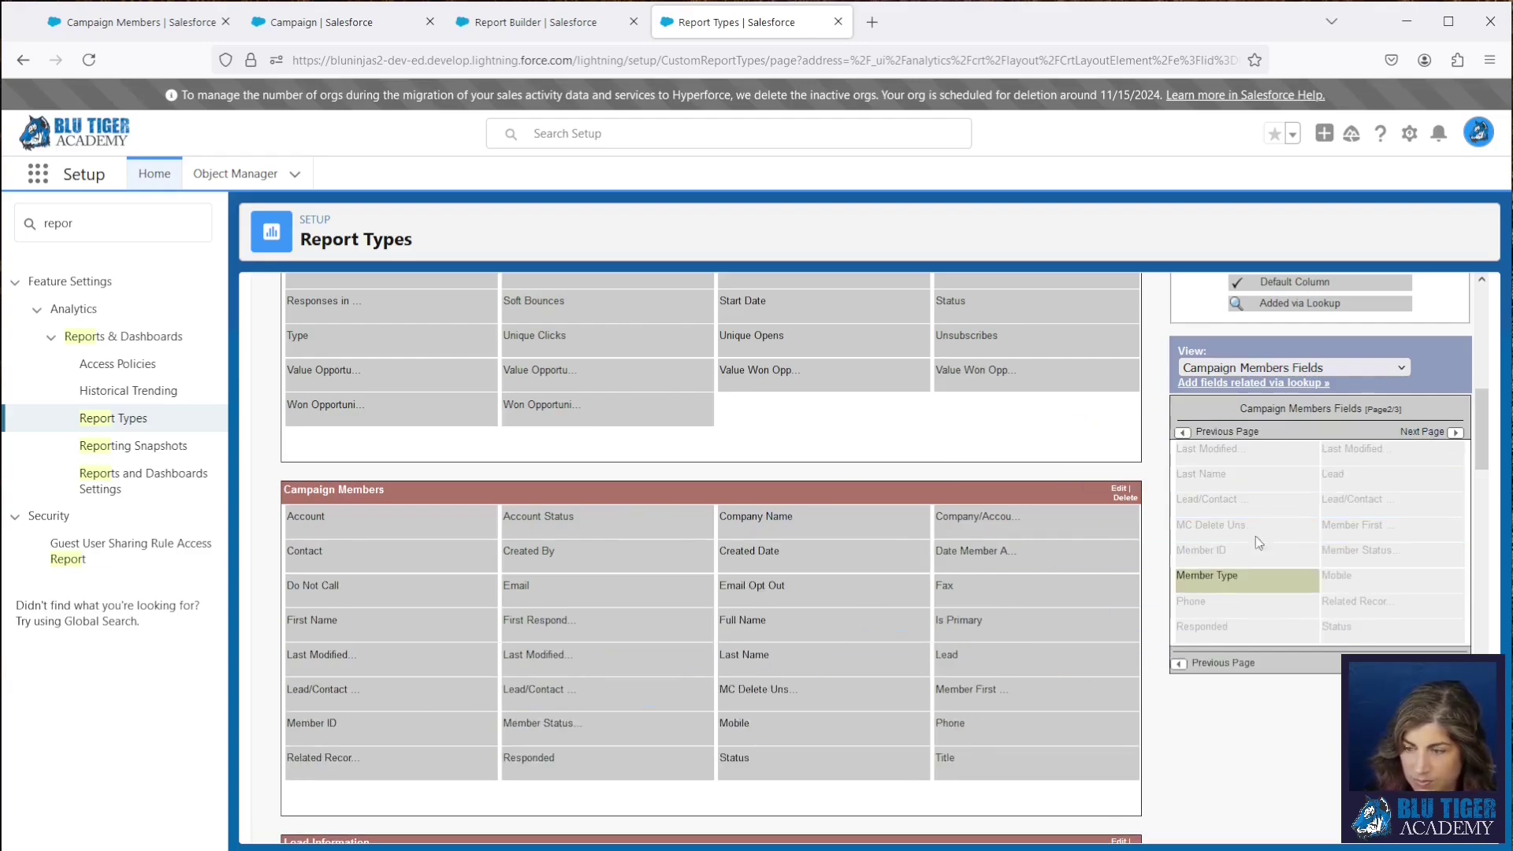
{"action": "left_click_drag", "start_coordinate": [1245, 583], "coordinate": [760, 735]}
{"action": "left_click", "coordinate": [1455, 433]}
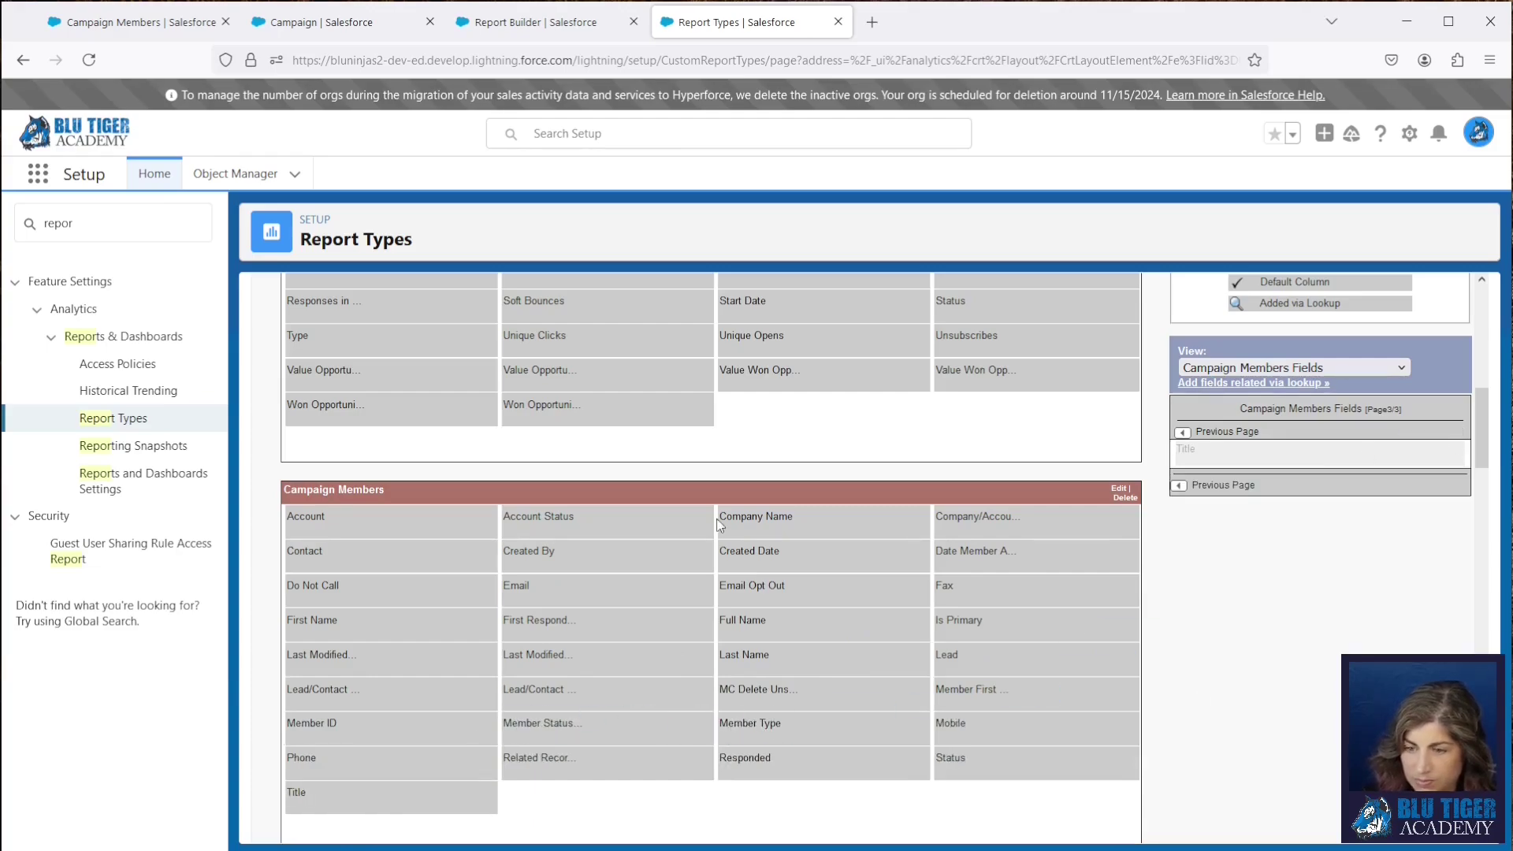
{"action": "scroll", "coordinate": [694, 561], "scroll_direction": "down", "scroll_amount": 15}
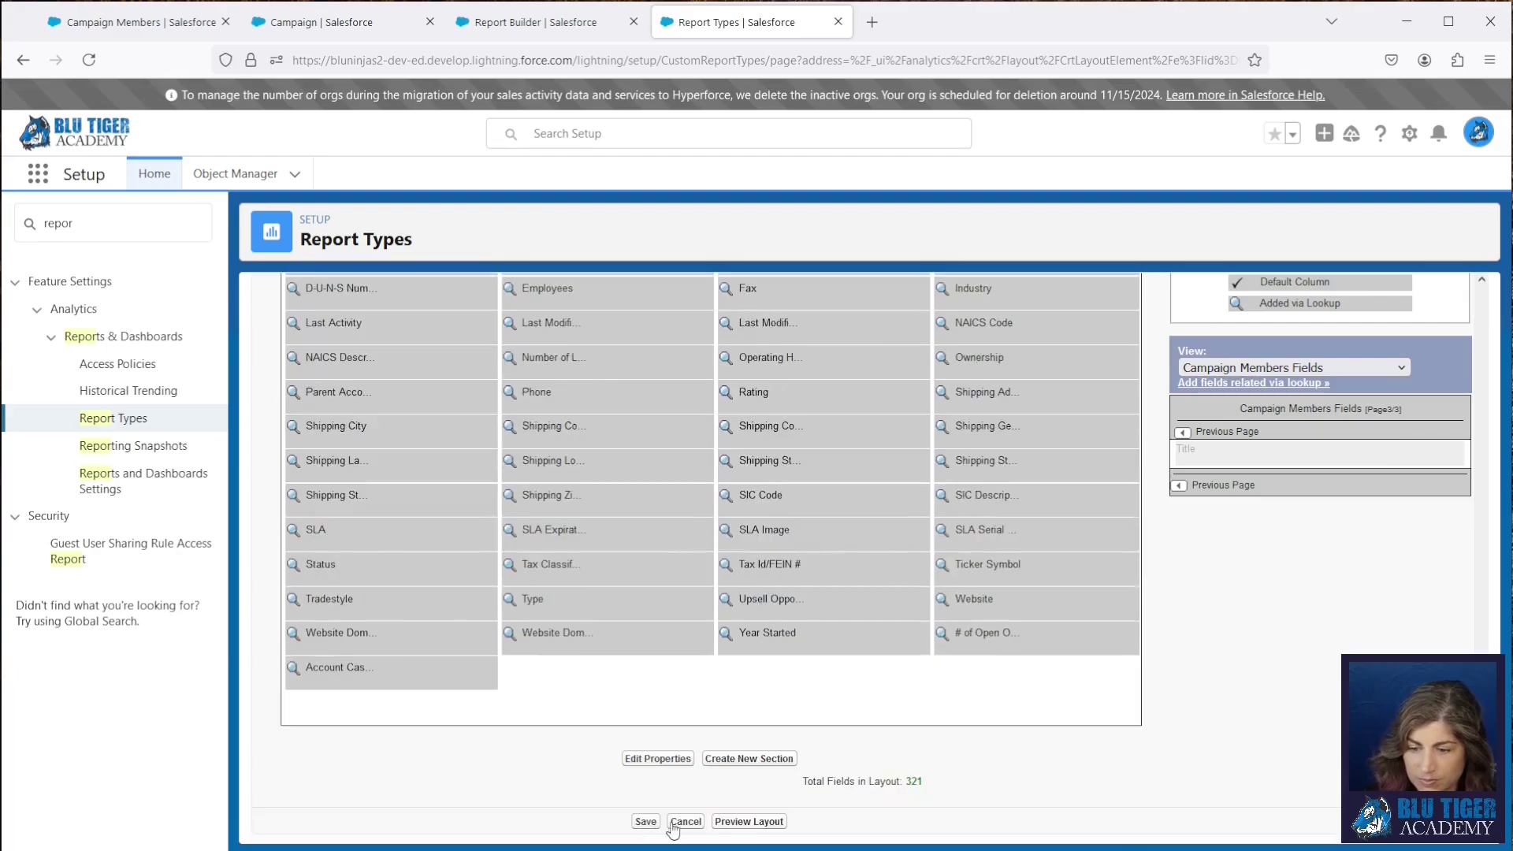
{"action": "left_click", "coordinate": [672, 822]}
Step: Reload the Campaigns with Campaign Members (Custom) report, add the Member Type column and group the rows by it
{"action": "left_click", "coordinate": [536, 22]}
{"action": "left_click", "coordinate": [90, 60]}
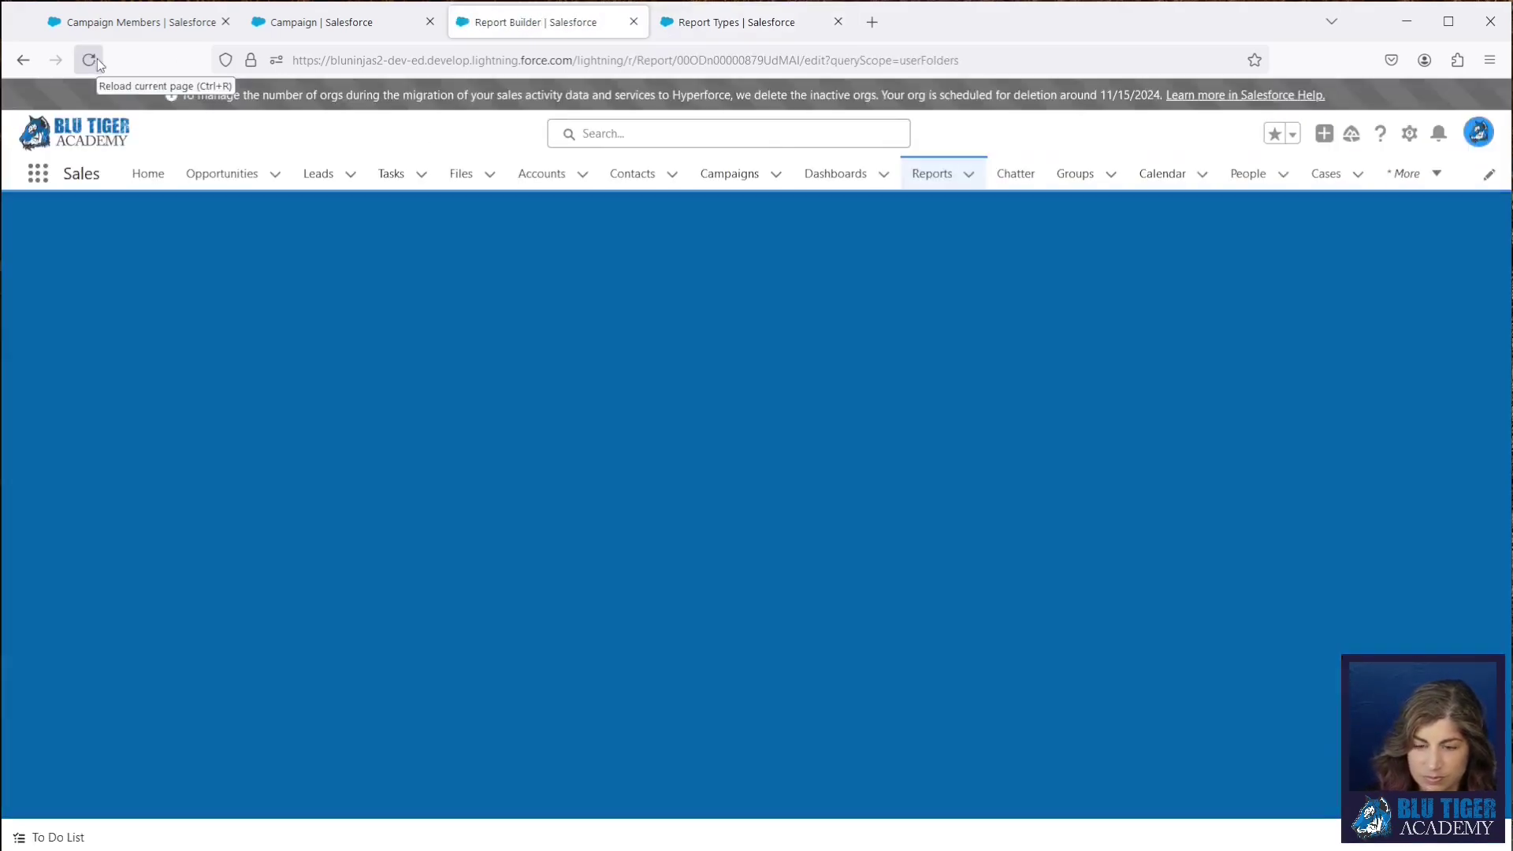
{"action": "left_click", "coordinate": [118, 471]}
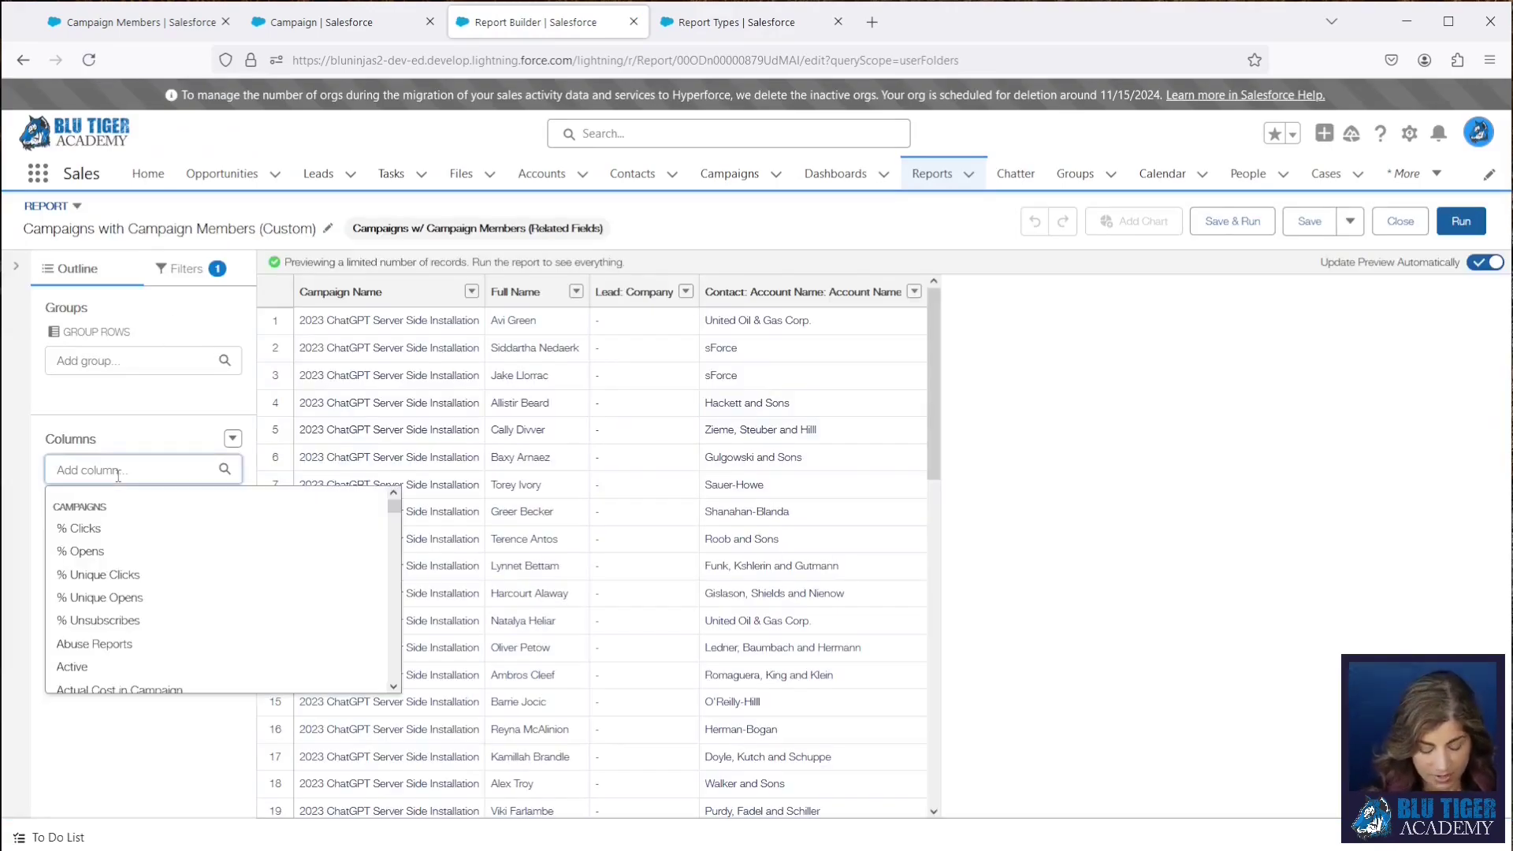
{"action": "type", "text": "member"}
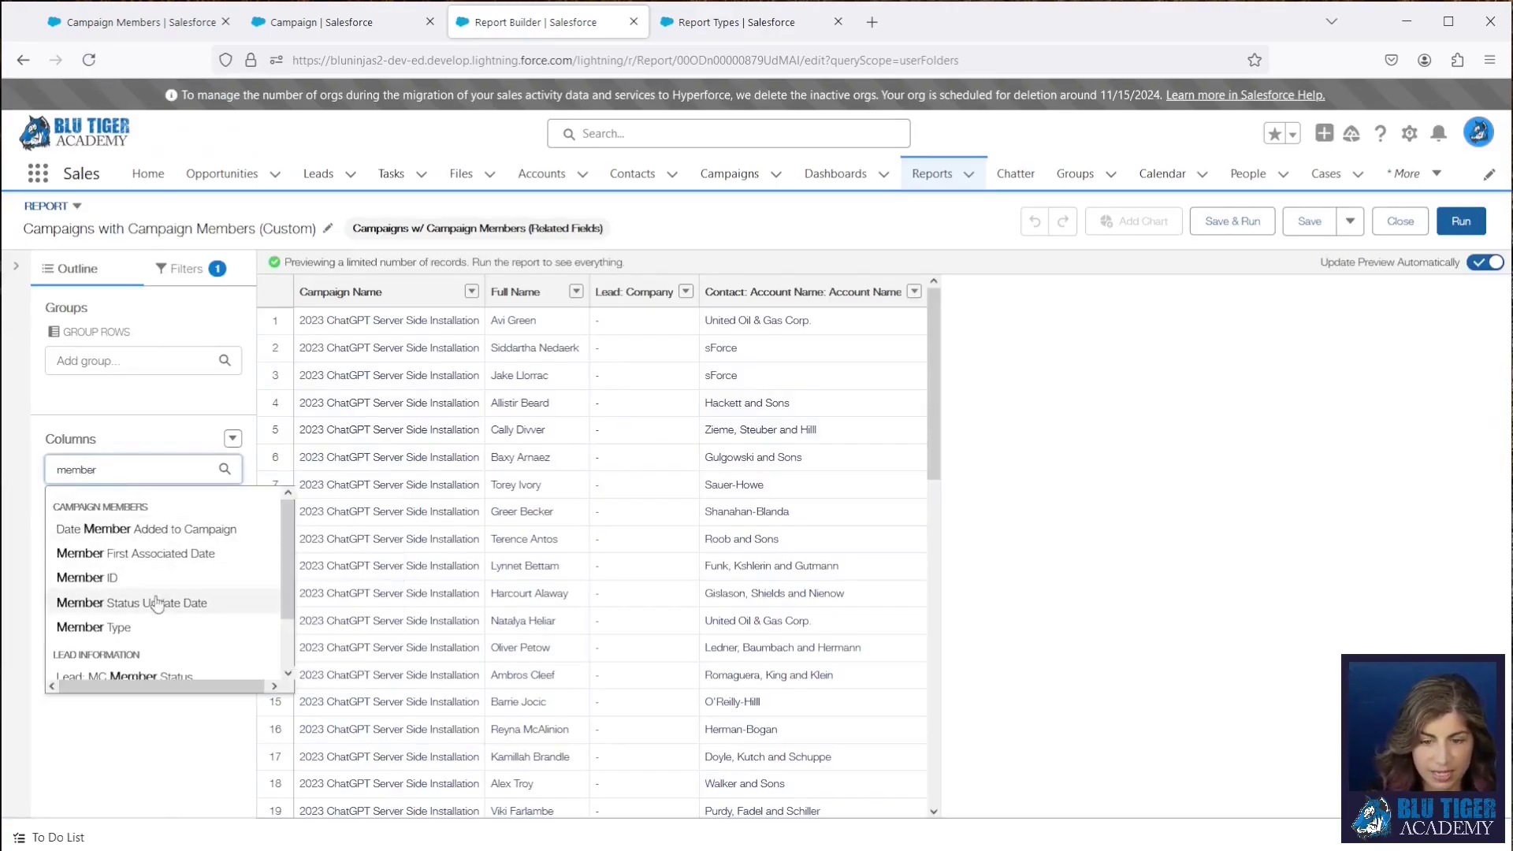
{"action": "left_click", "coordinate": [124, 628]}
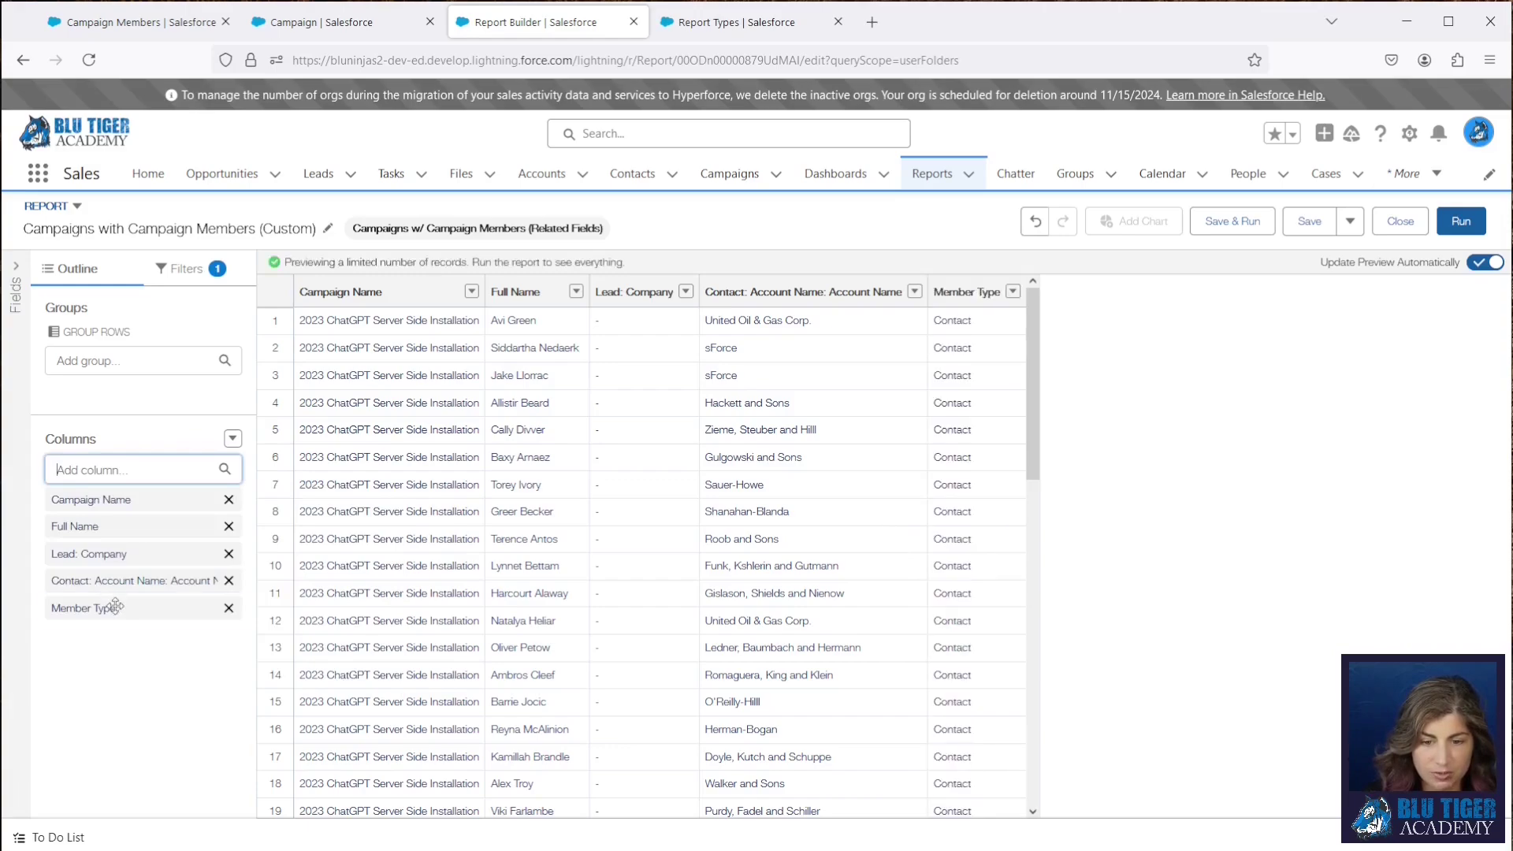
{"action": "left_click_drag", "start_coordinate": [113, 597], "coordinate": [87, 370]}
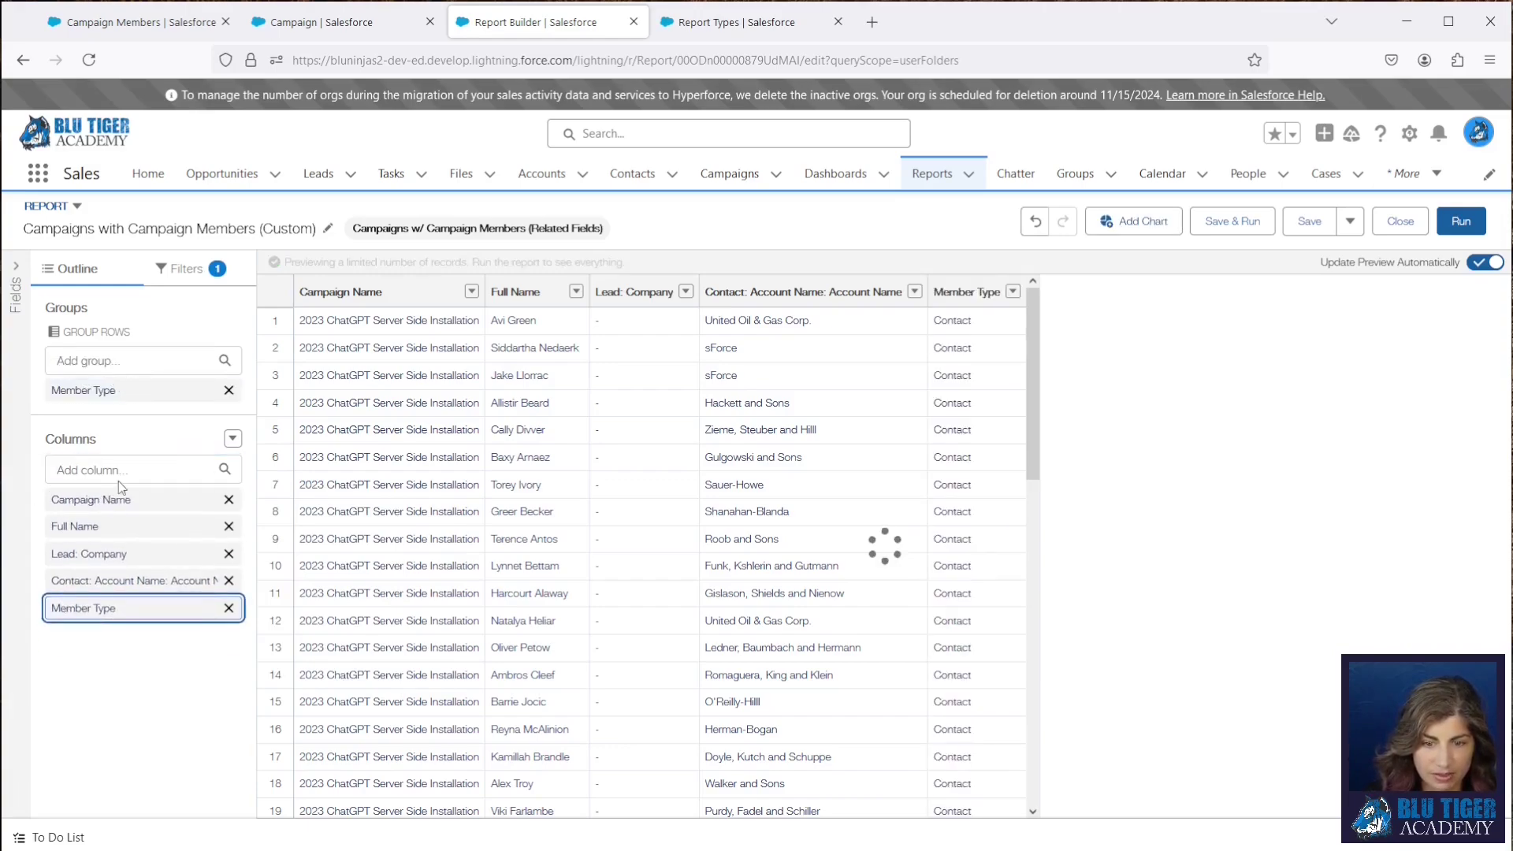
Step: Add the Company Name and Company/Account Name columns from Campaign Members to the report
{"action": "left_click", "coordinate": [87, 564]}
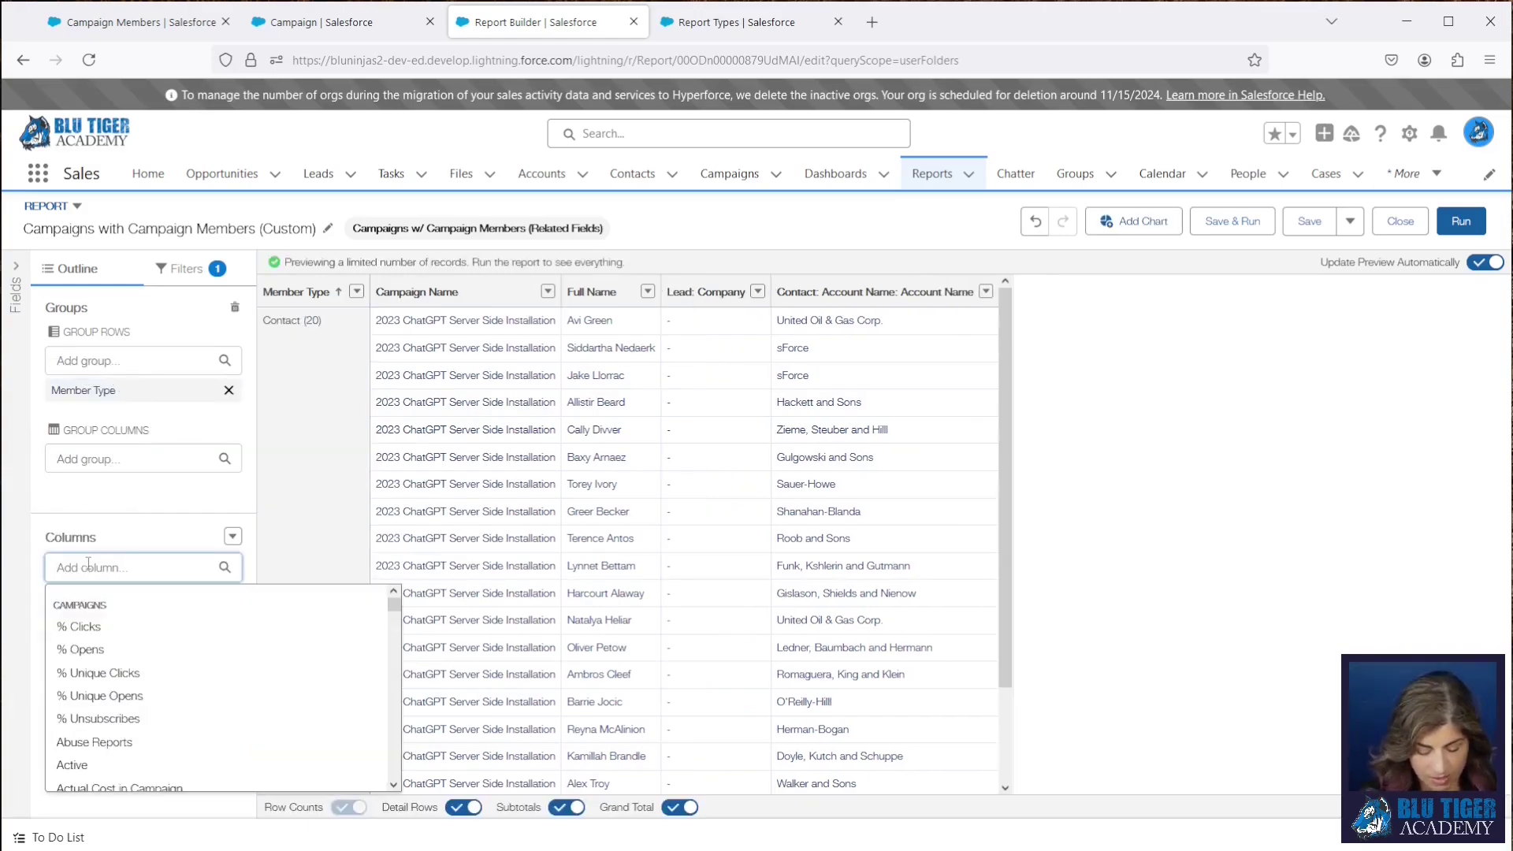
{"action": "type", "text": "compan"}
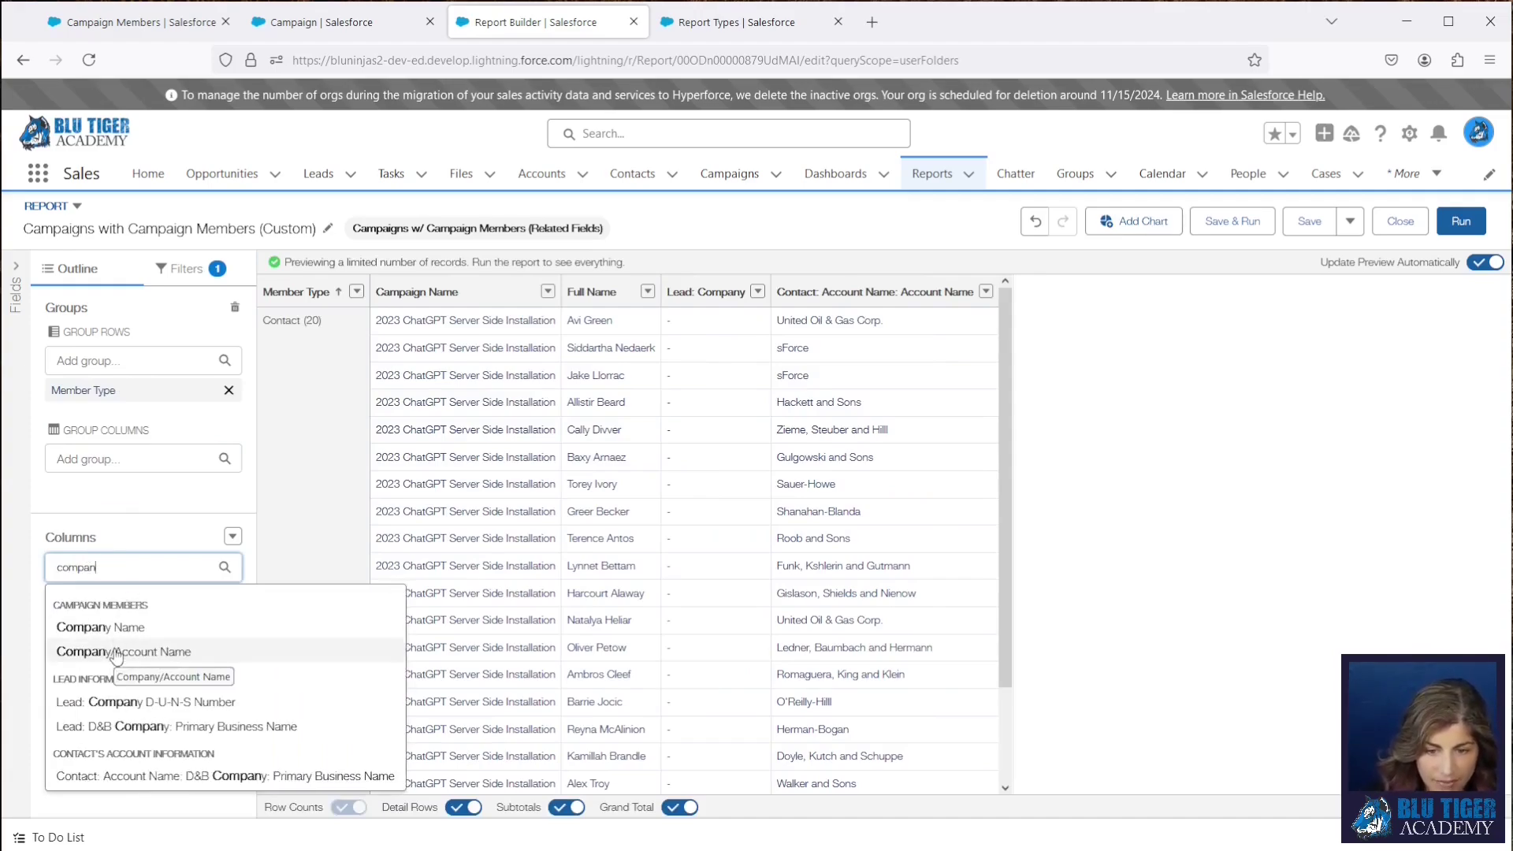
{"action": "left_click", "coordinate": [111, 627]}
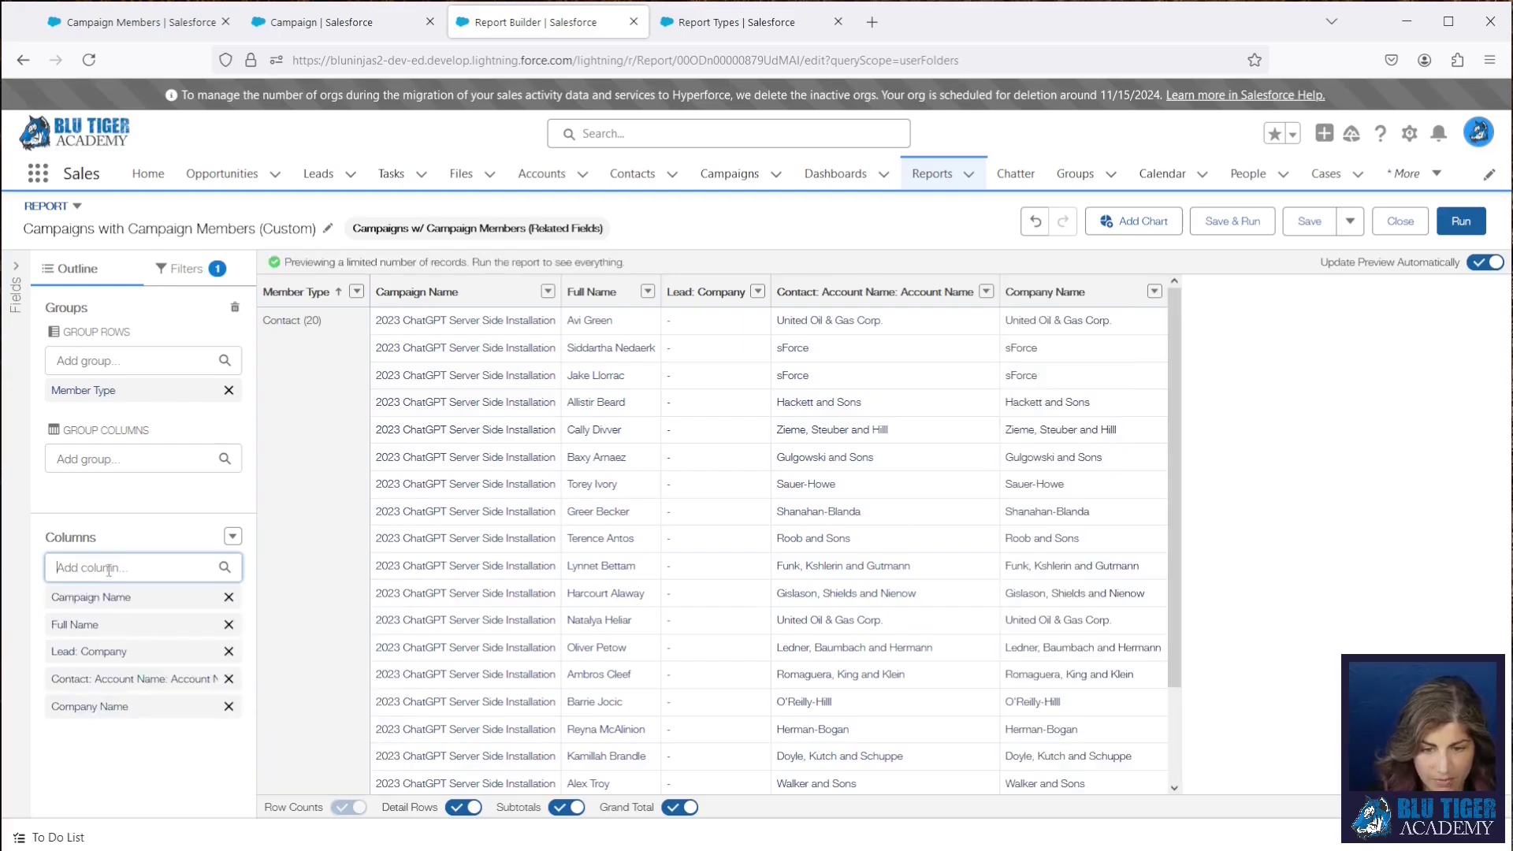
{"action": "left_click", "coordinate": [109, 567]}
{"action": "type", "text": "company"}
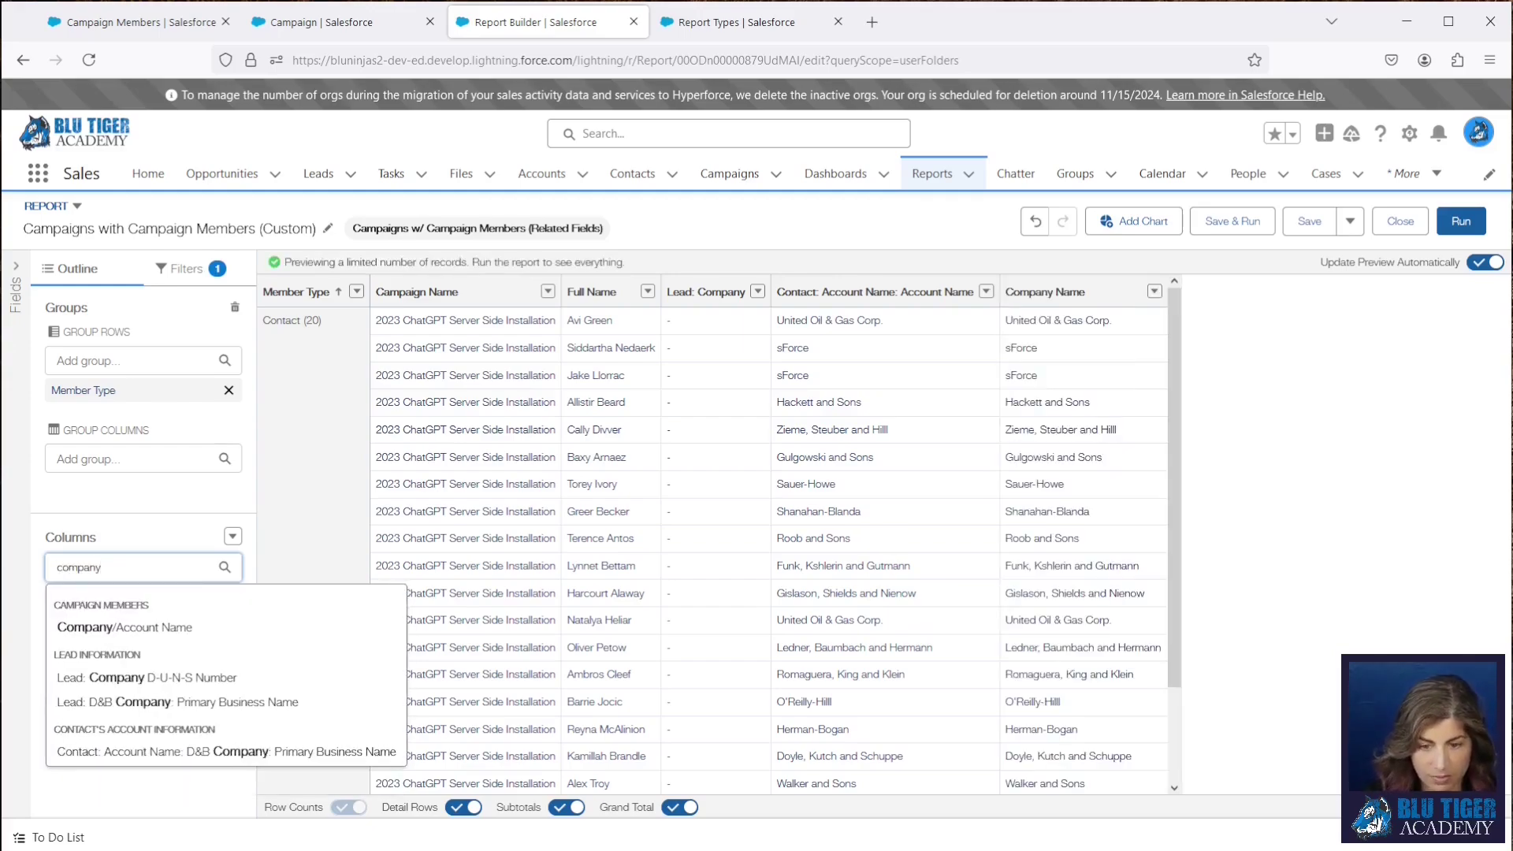
{"action": "left_click", "coordinate": [120, 628]}
{"action": "left_click", "coordinate": [116, 566]}
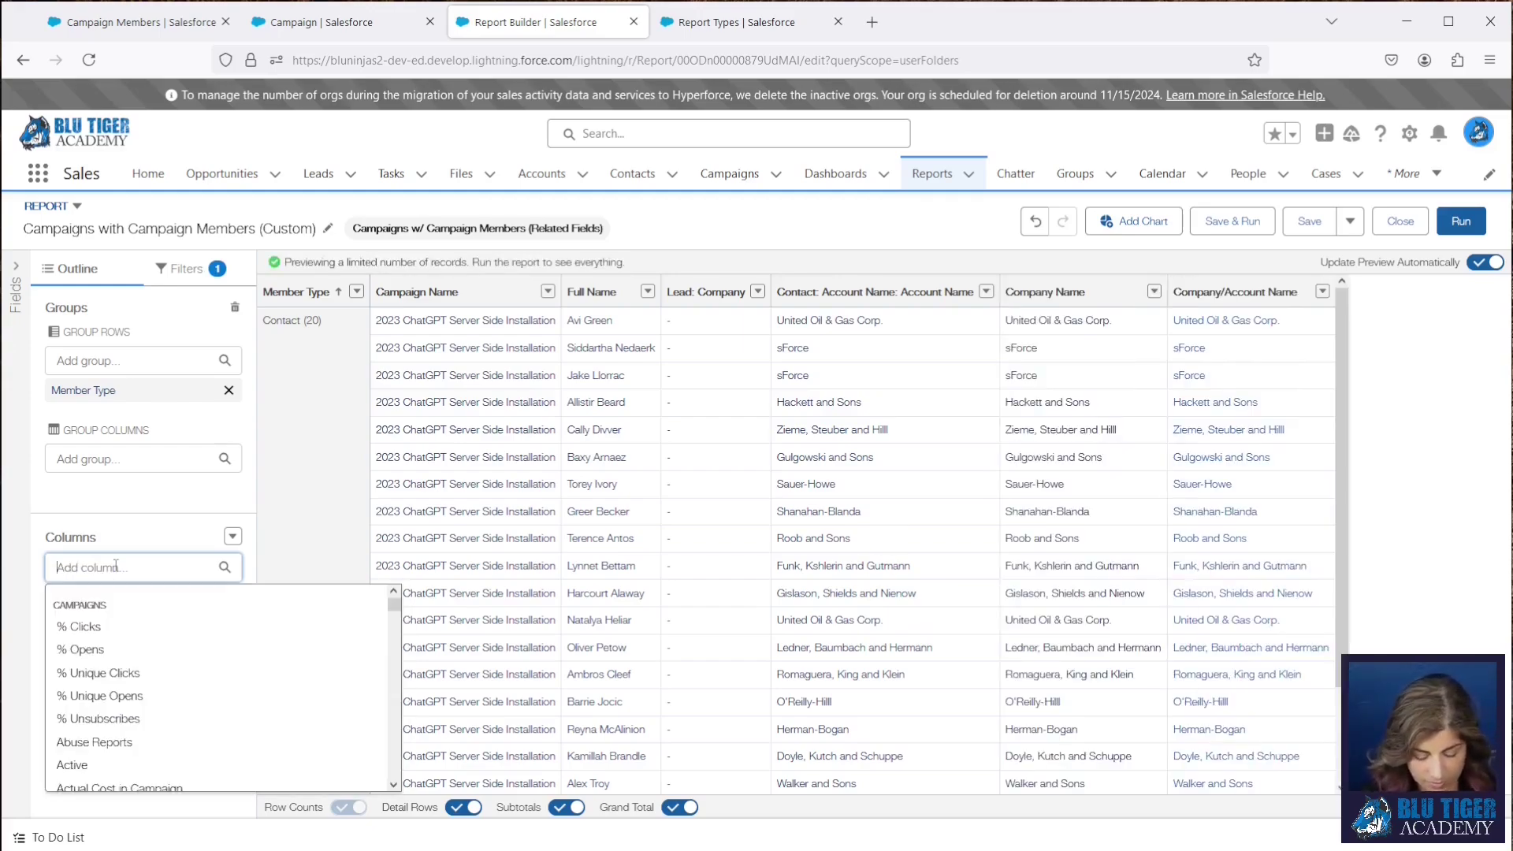
{"action": "type", "text": "account"}
{"action": "key", "text": "BackSpace"}
{"action": "key", "text": "BackSpace"}
{"action": "key", "text": "BackSpace"}
{"action": "key", "text": "BackSpace"}
{"action": "key", "text": "BackSpace"}
{"action": "key", "text": "BackSpace"}
{"action": "key", "text": "BackSpace"}
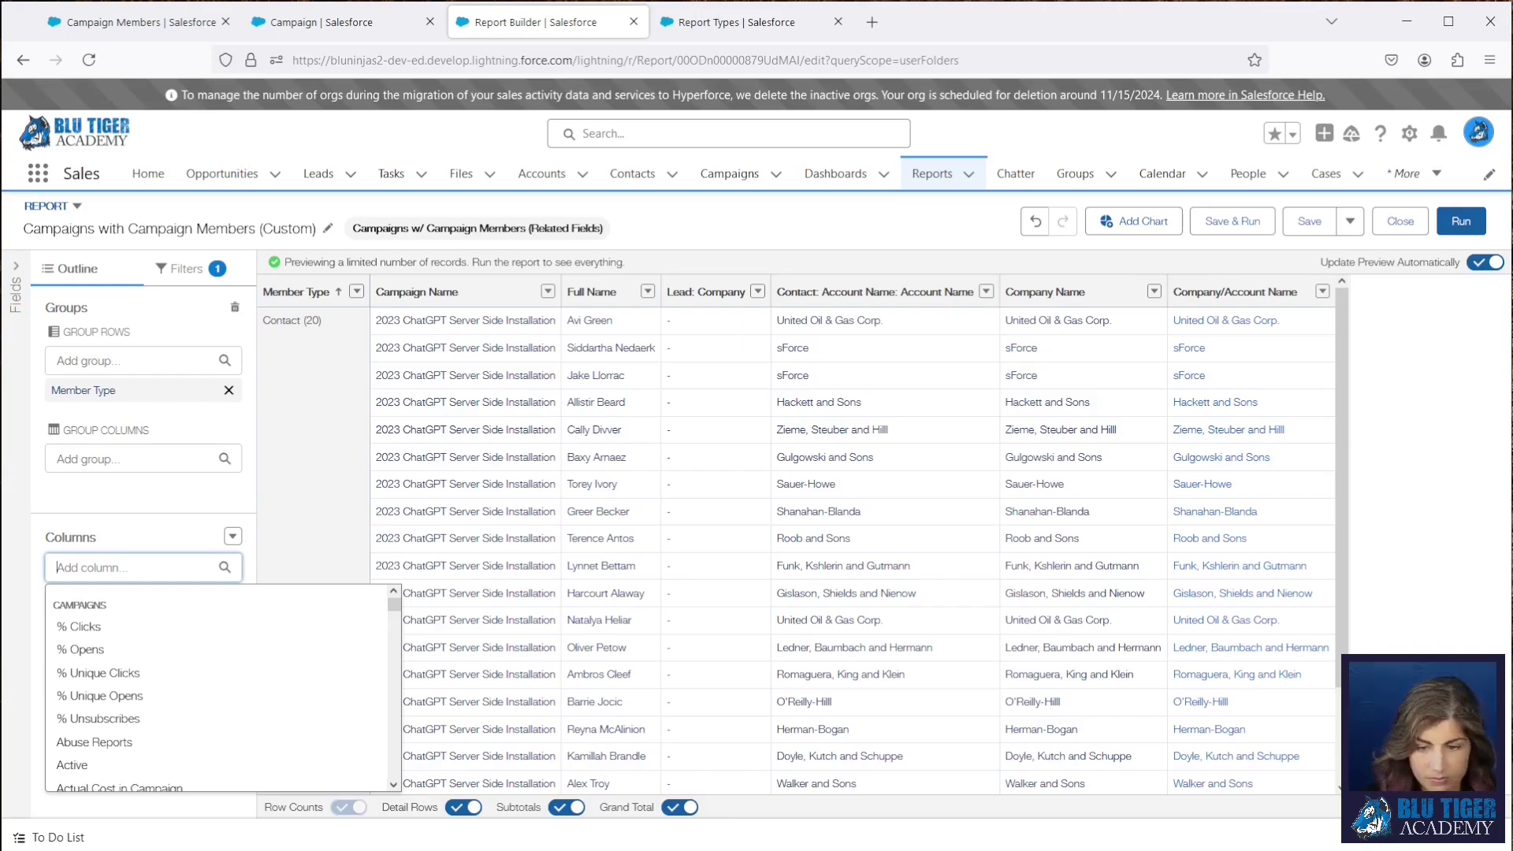
Step: Save and run the report, and remove the Contact: Account Name: Account Name and Lead: Company columns
{"action": "left_click", "coordinate": [1238, 224]}
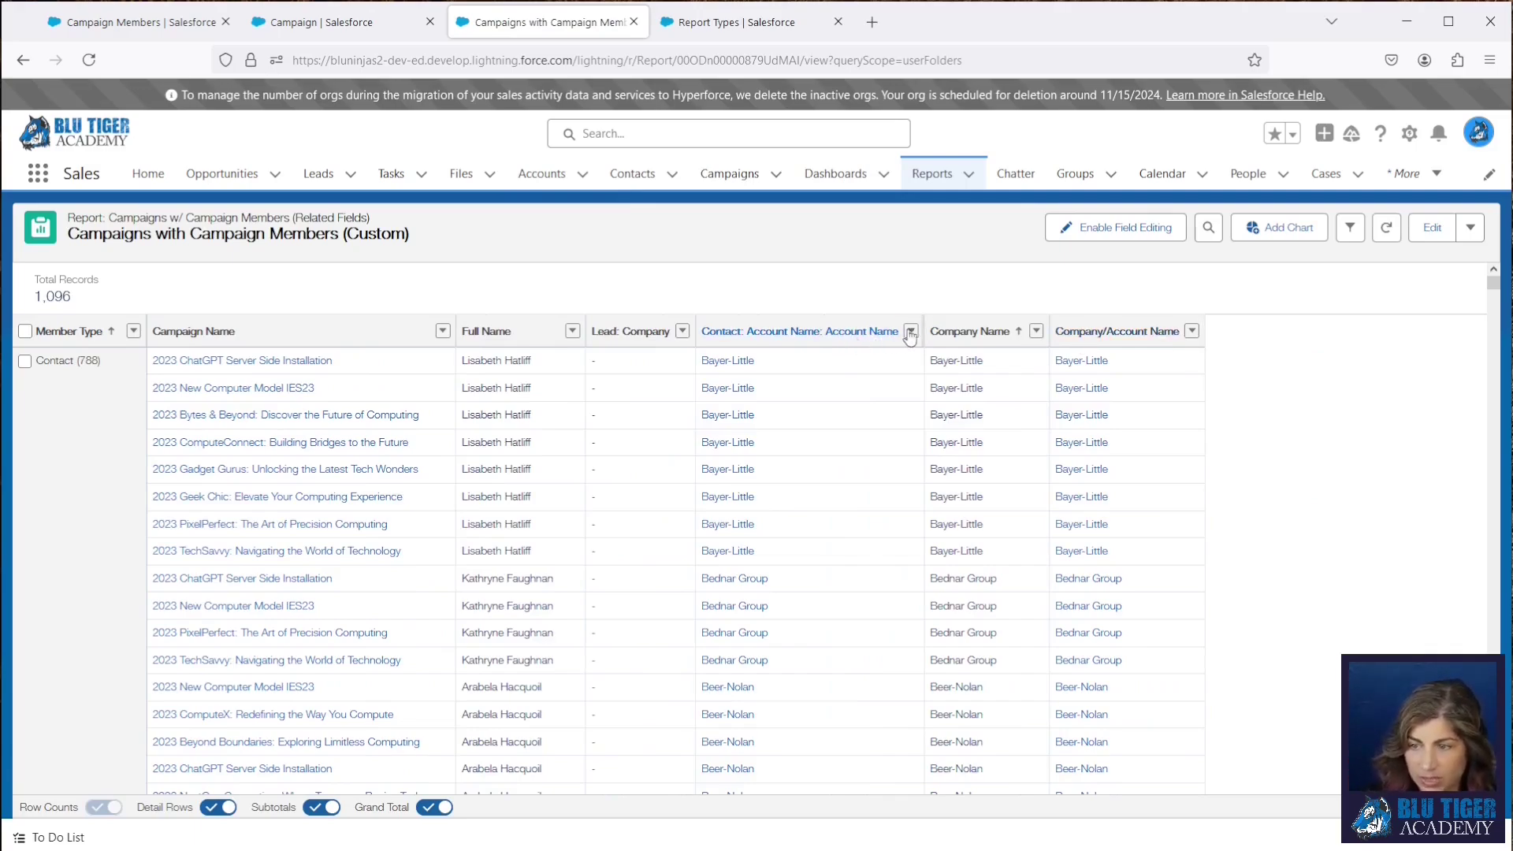
{"action": "left_click", "coordinate": [910, 333]}
{"action": "left_click", "coordinate": [936, 479]}
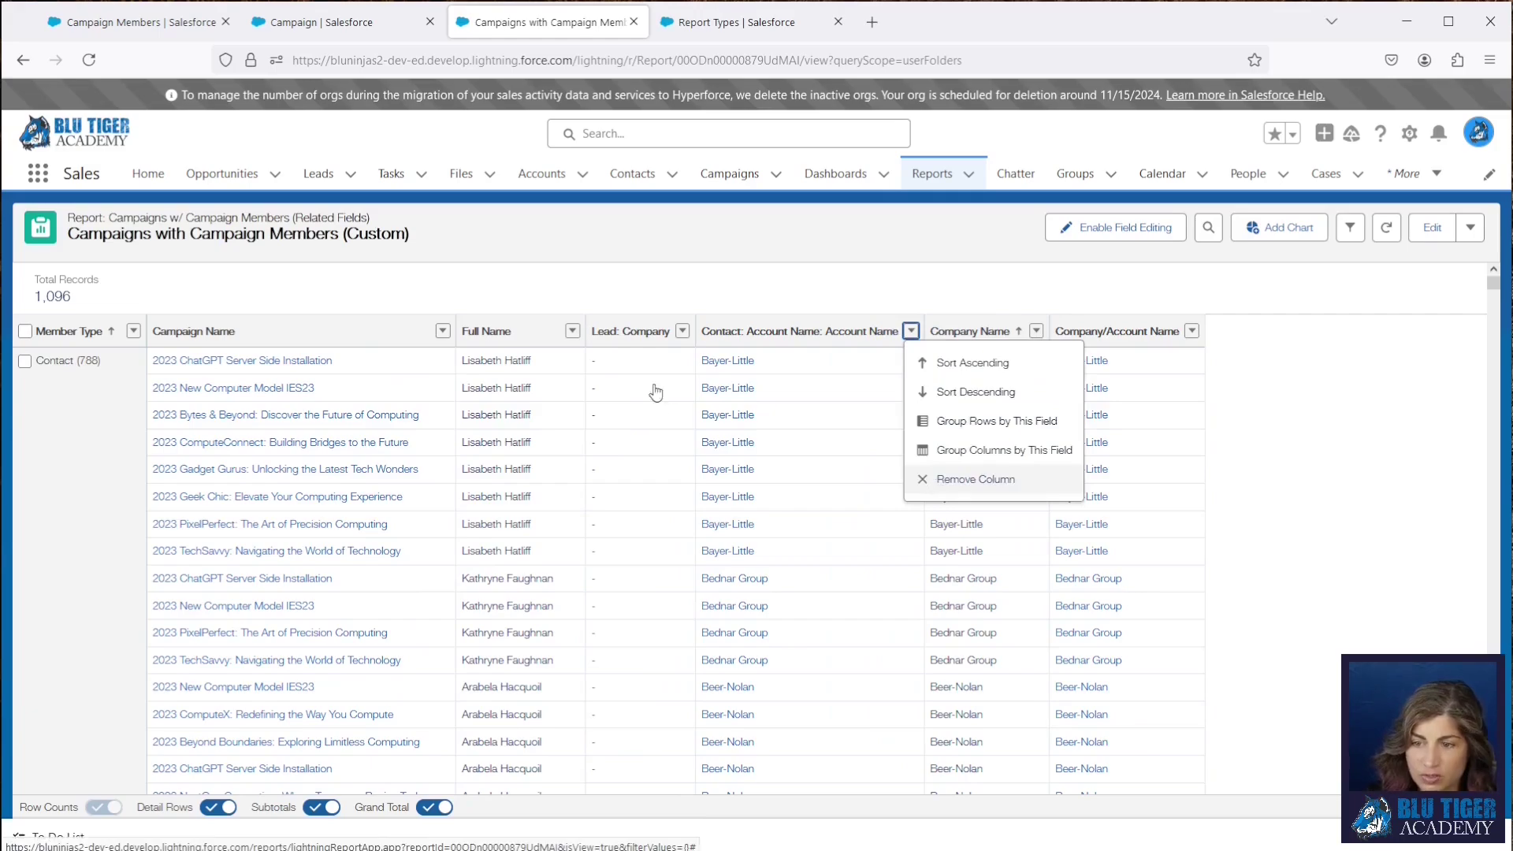
{"action": "left_click", "coordinate": [682, 333]}
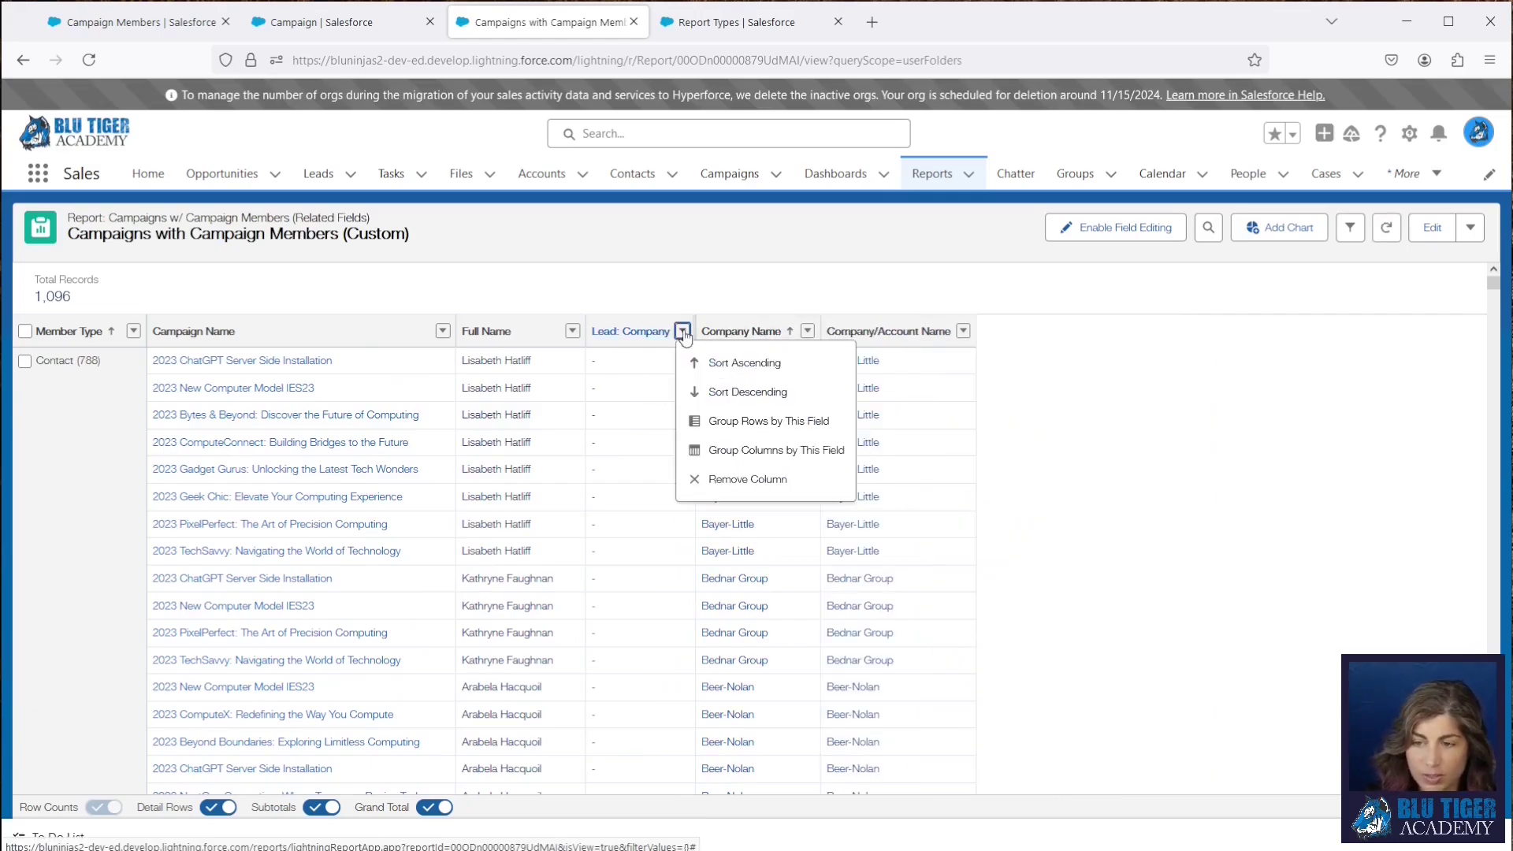
{"action": "left_click", "coordinate": [708, 483]}
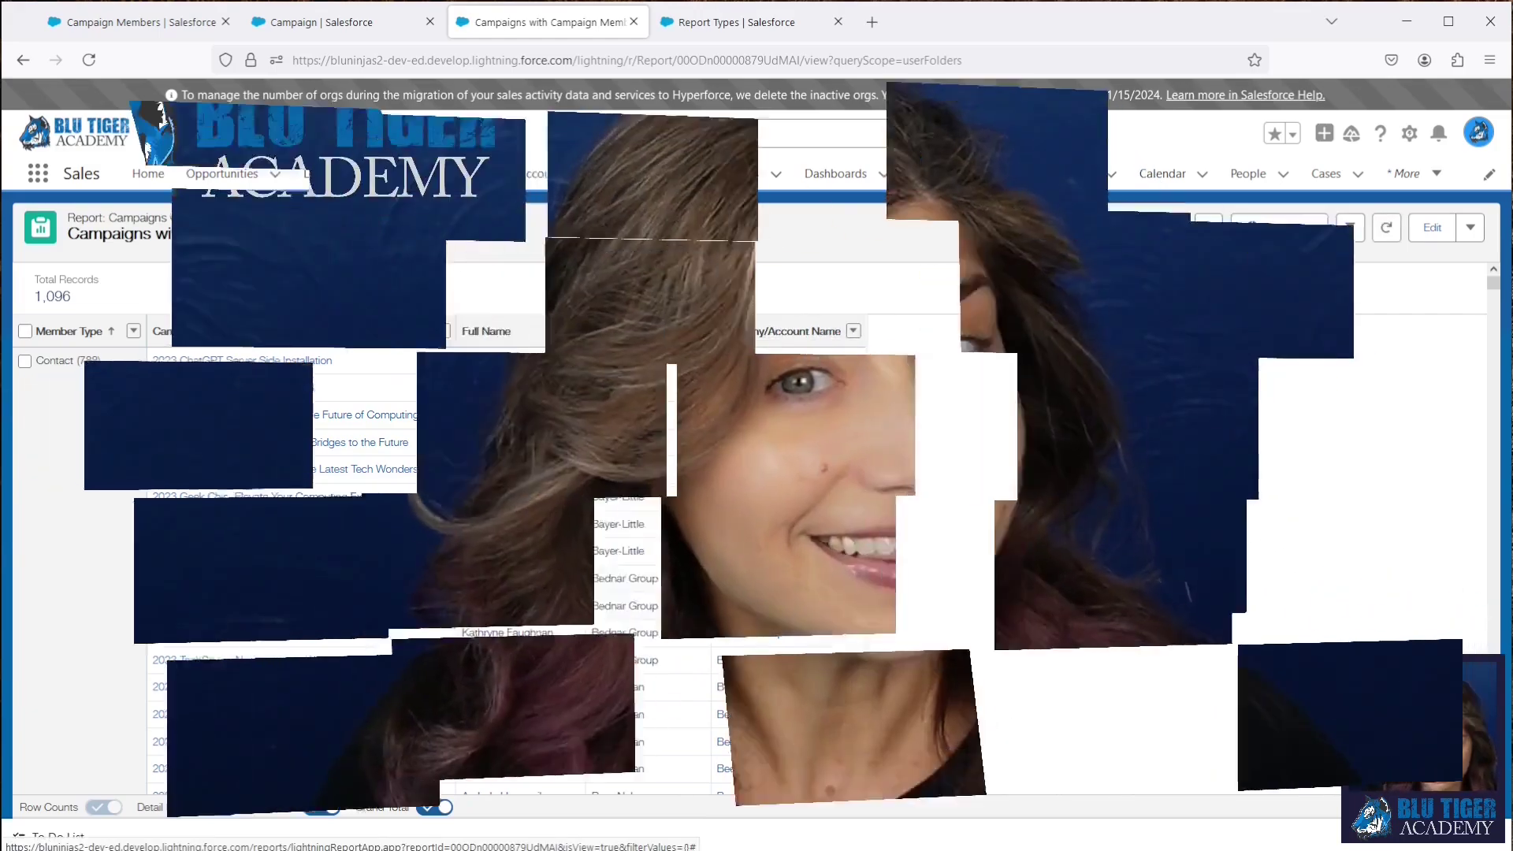